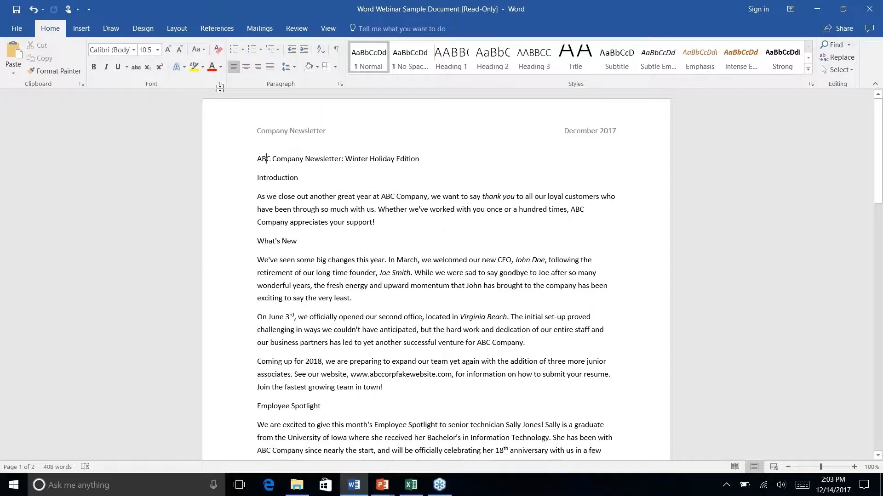
# Show the Quick Access Toolbar below the ribbon.
pyautogui.rightClick(229, 66)
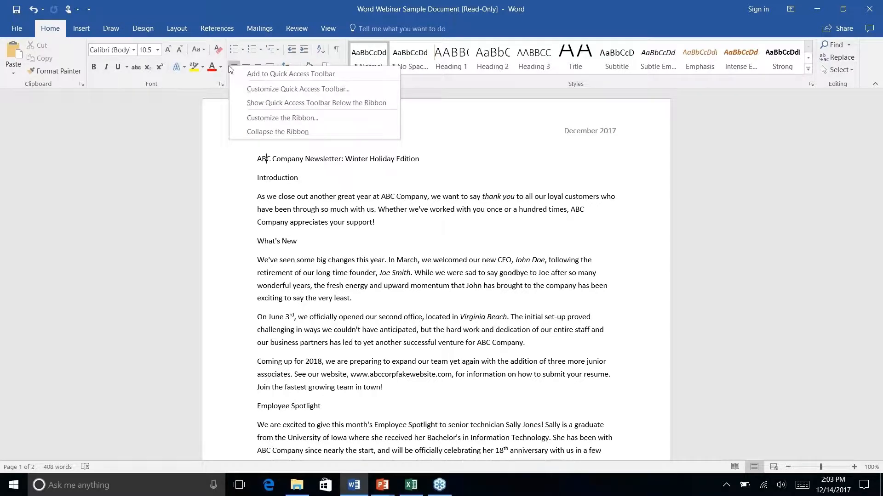
pyautogui.click(300, 103)
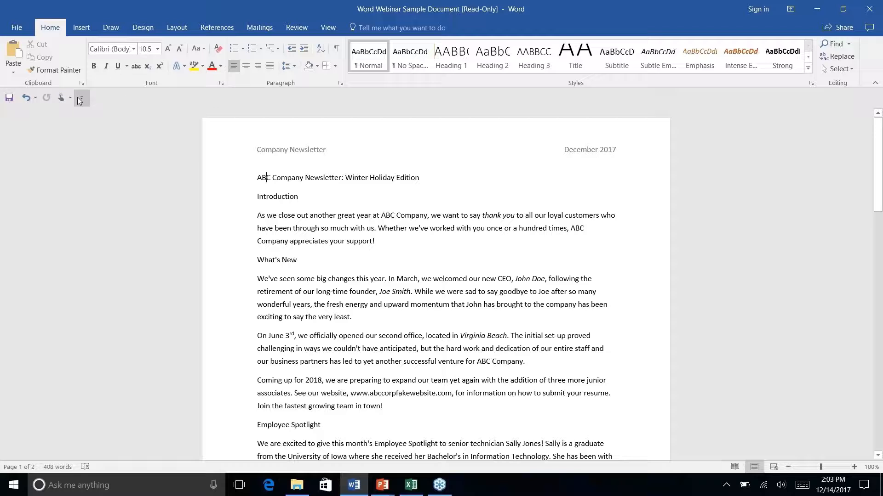
pyautogui.rightClick(233, 67)
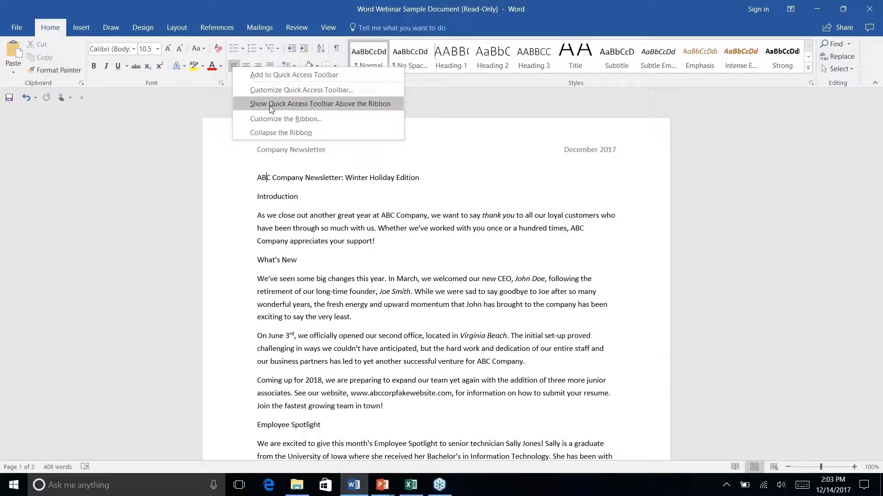
pyautogui.click(107, 95)
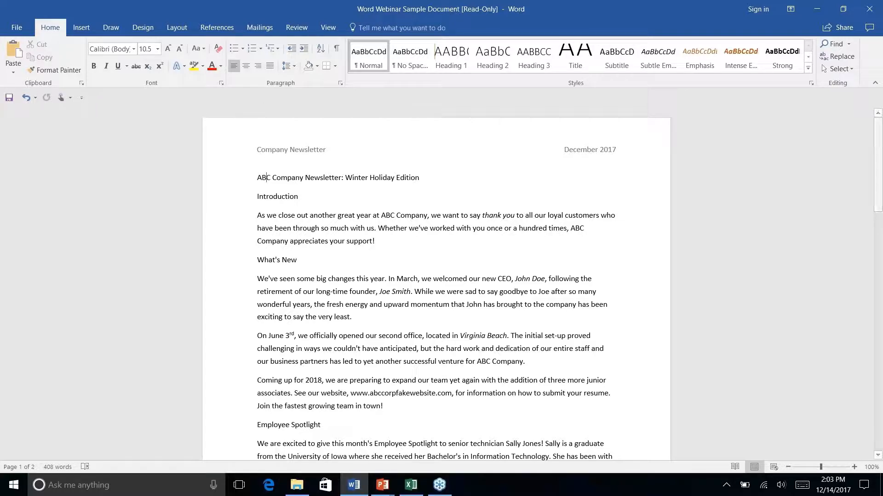
pyautogui.click(575, 57)
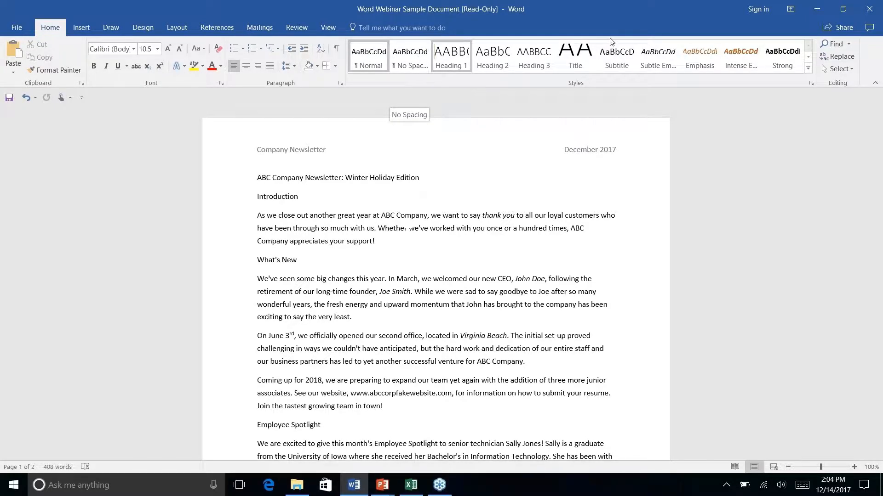
pyautogui.rightClick(573, 59)
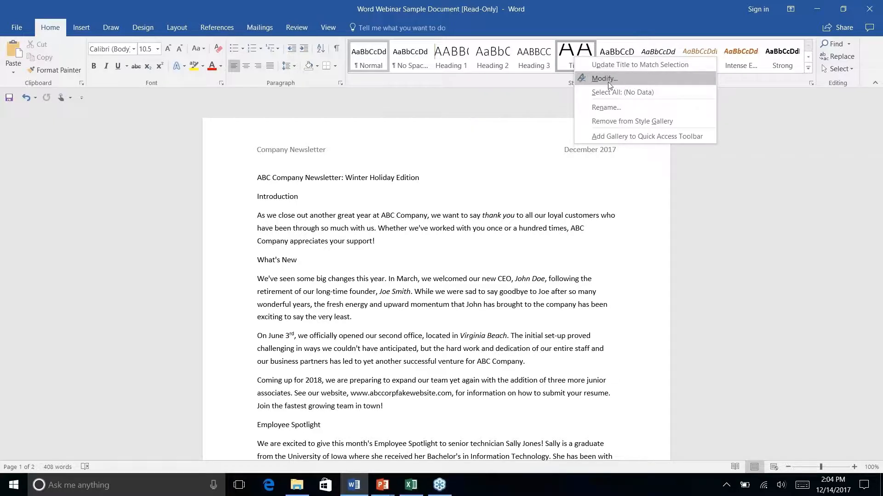
pyautogui.click(241, 48)
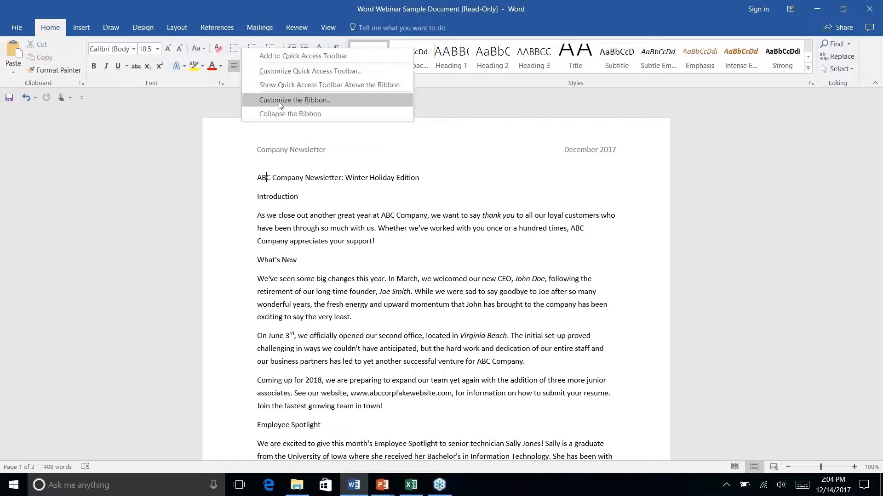
pyautogui.click(95, 94)
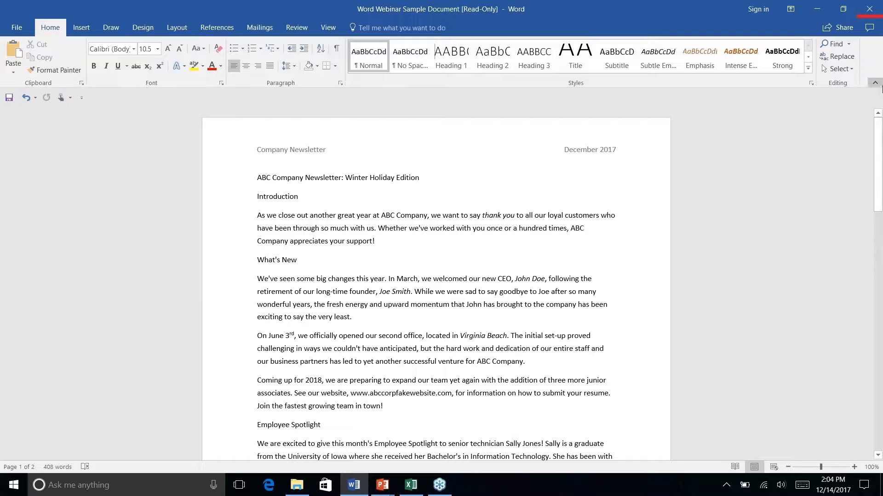
# Collapse the ribbon, and temporarily reveal and hide the View commands.
pyautogui.click(875, 83)
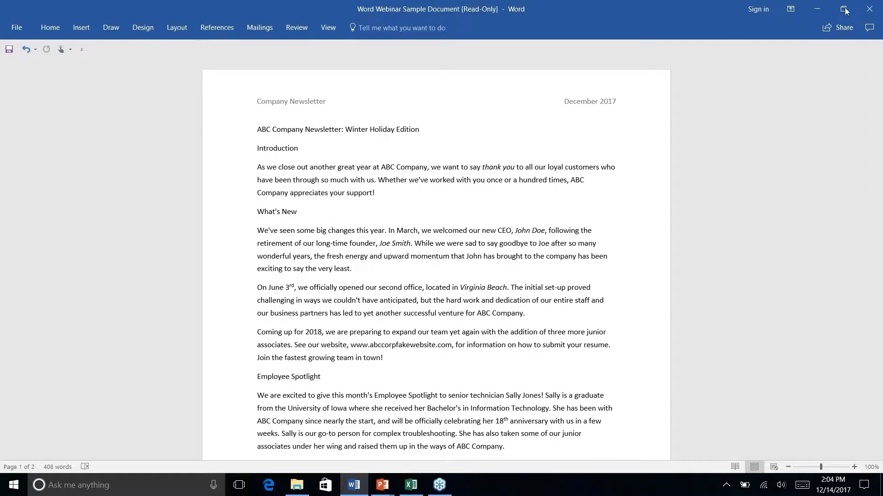
pyautogui.click(328, 27)
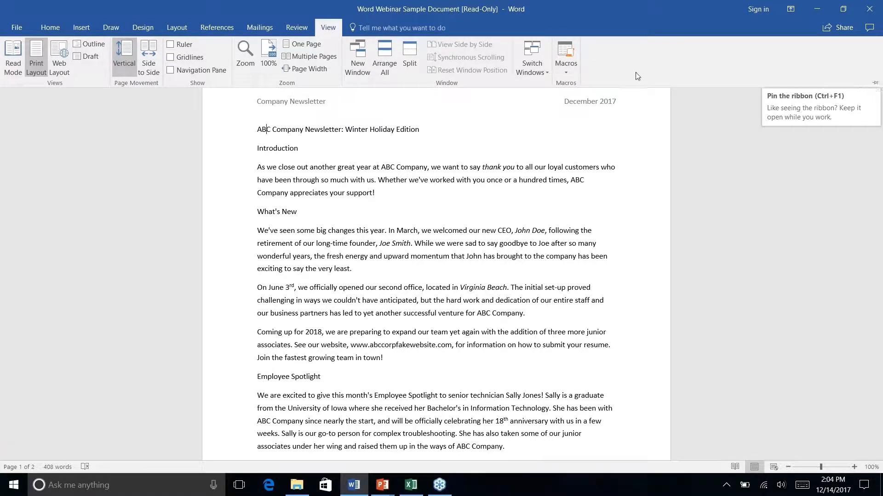
pyautogui.click(329, 28)
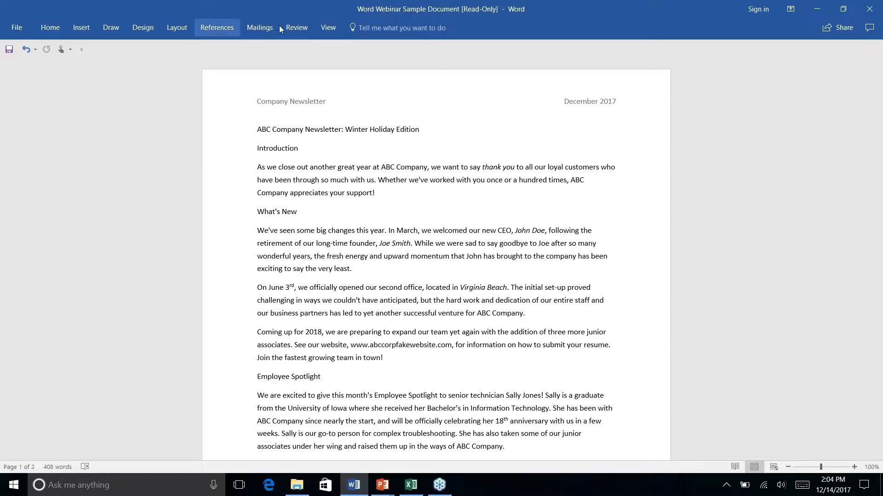
# Examine the commands offered under View, Home, Insert, Draw, Design, Layout and References on the collapsed ribbon.
pyautogui.click(146, 30)
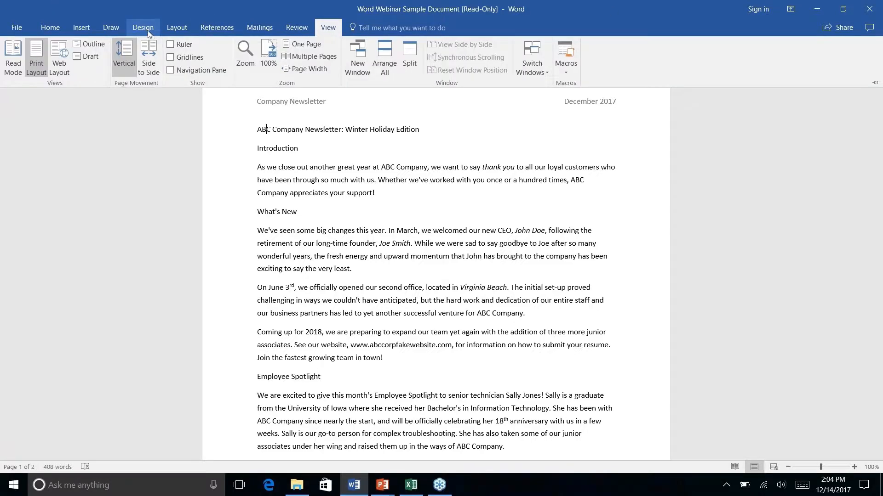
pyautogui.click(62, 29)
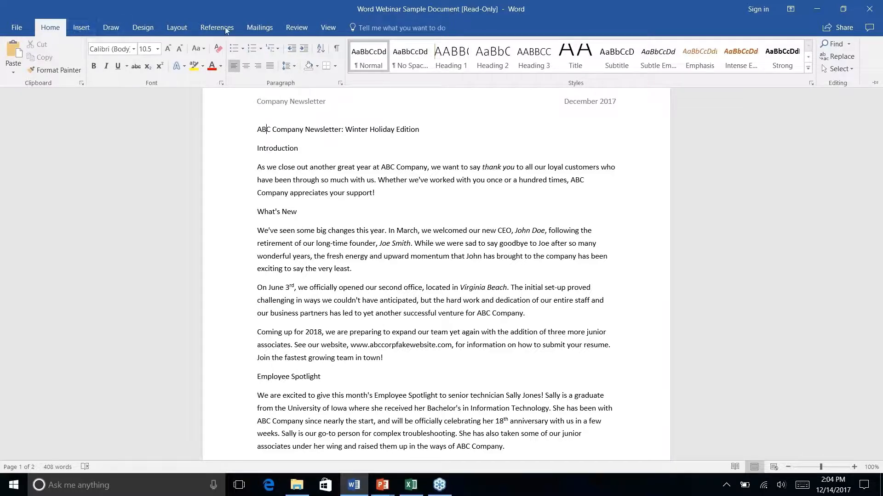
pyautogui.click(80, 27)
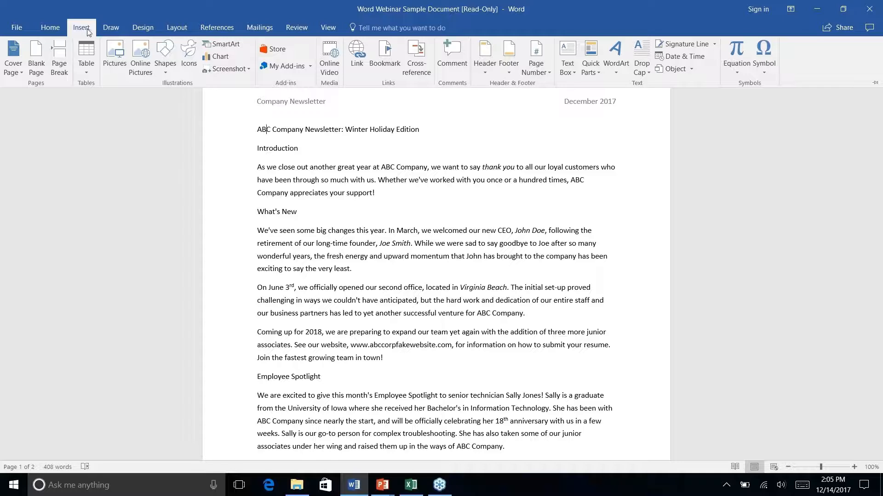
pyautogui.click(115, 32)
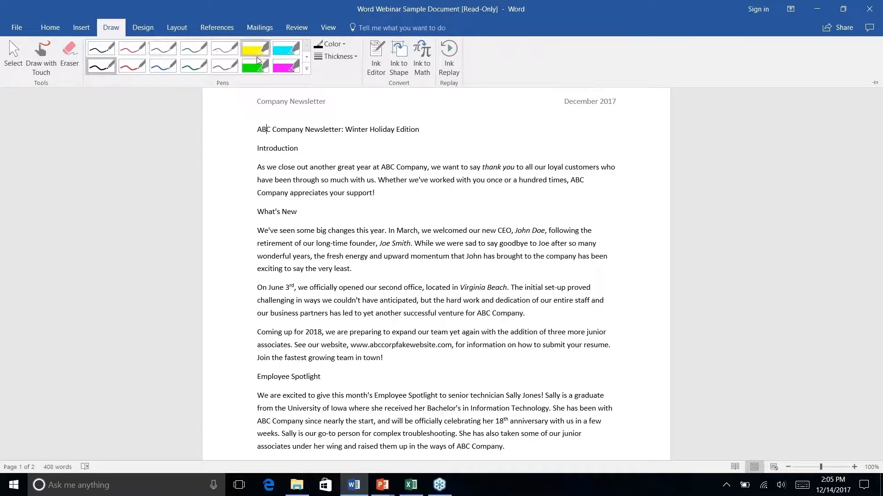
pyautogui.click(136, 27)
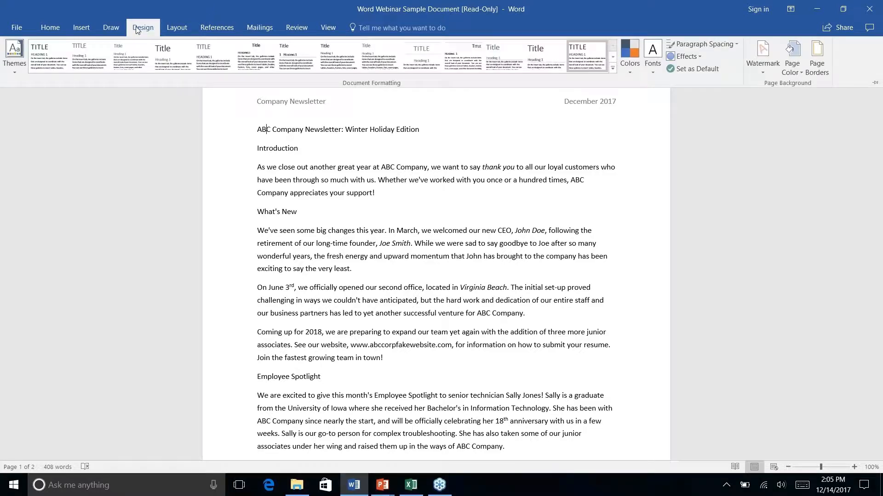
pyautogui.click(180, 28)
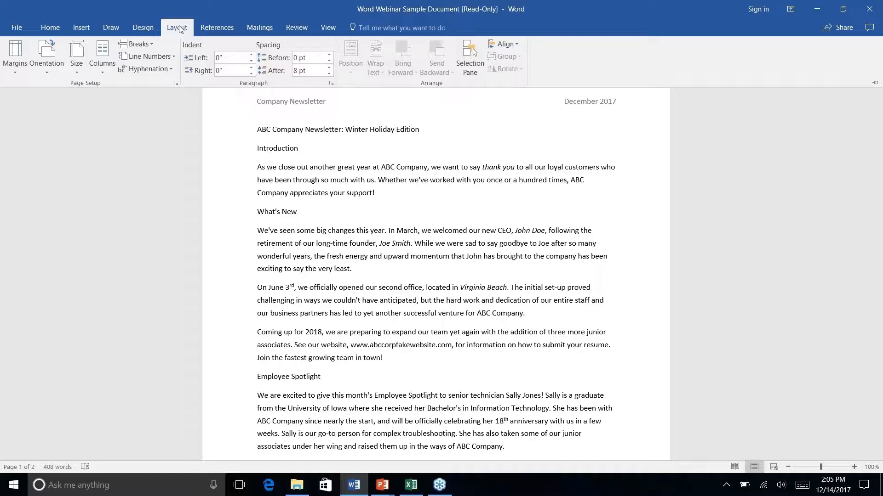
pyautogui.click(219, 29)
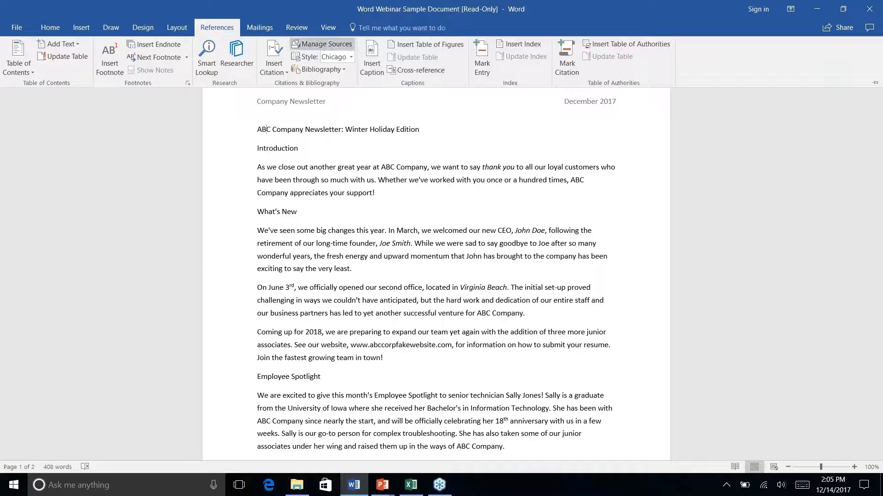
# Examine the Popular Commands and Commands Not in the Ribbon lists in the ribbon customization options, and close them without changes.
pyautogui.click(50, 28)
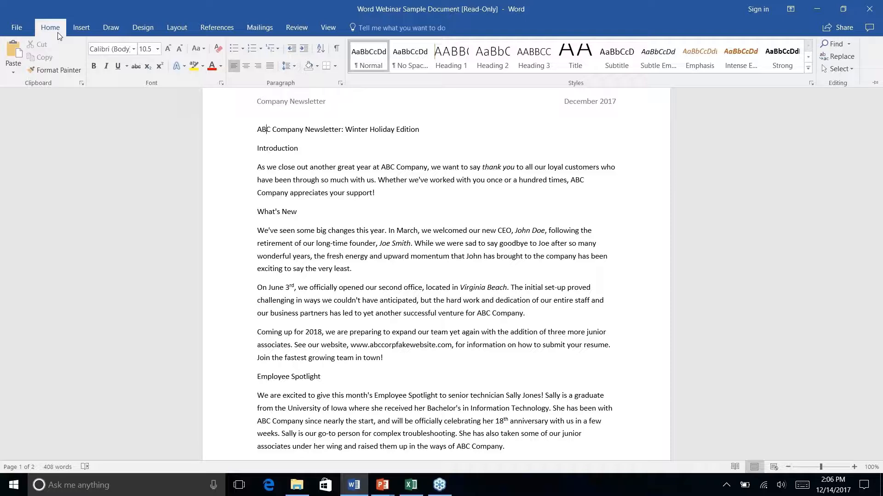
pyautogui.rightClick(198, 68)
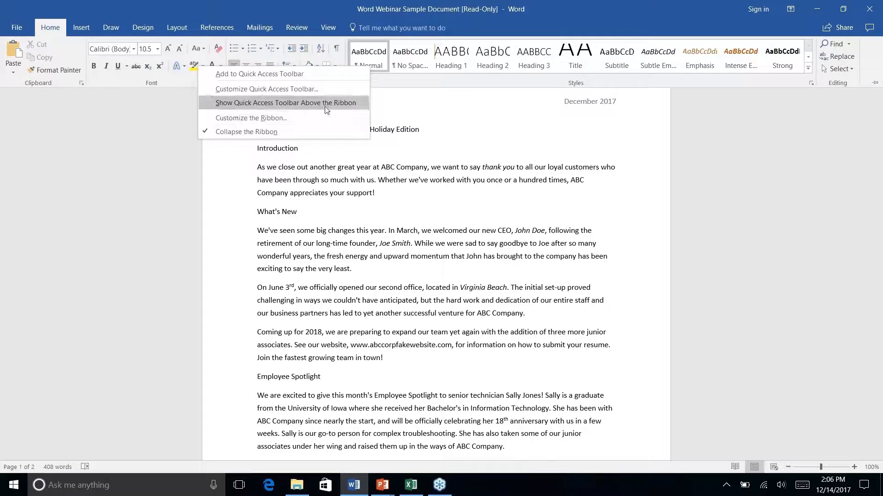
pyautogui.click(292, 118)
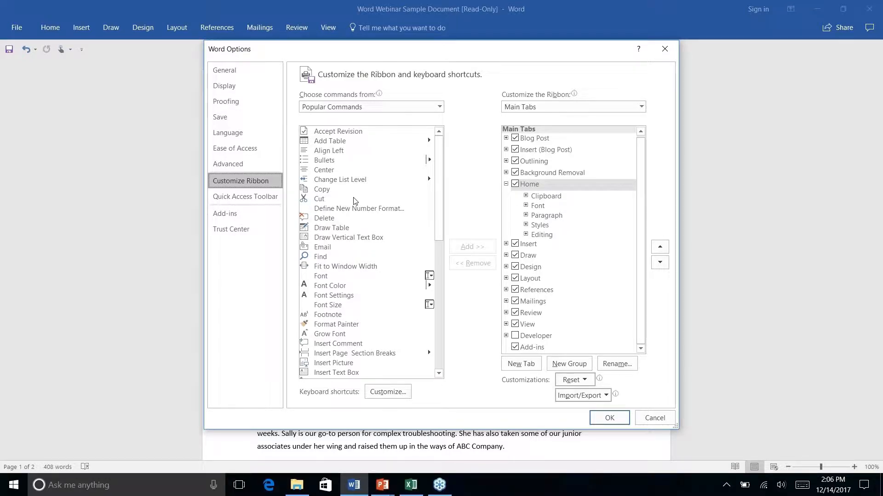
pyautogui.moveTo(438, 174); pyautogui.dragTo(439, 303)
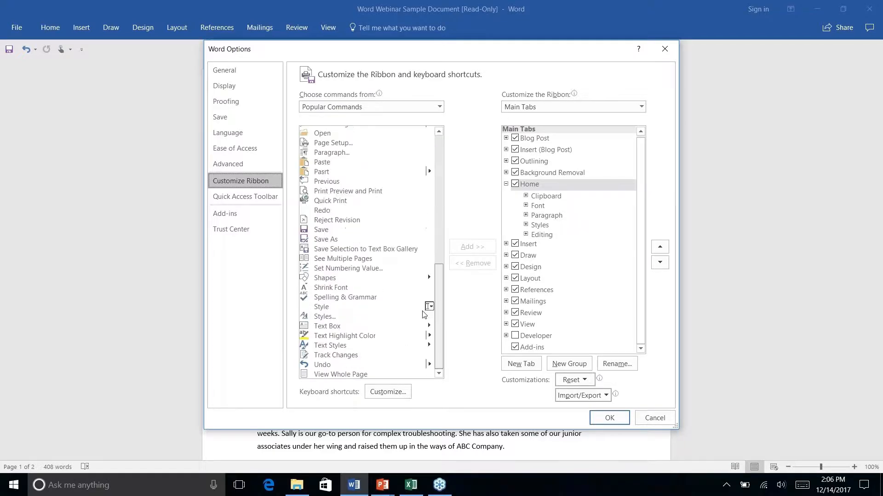
pyautogui.click(439, 107)
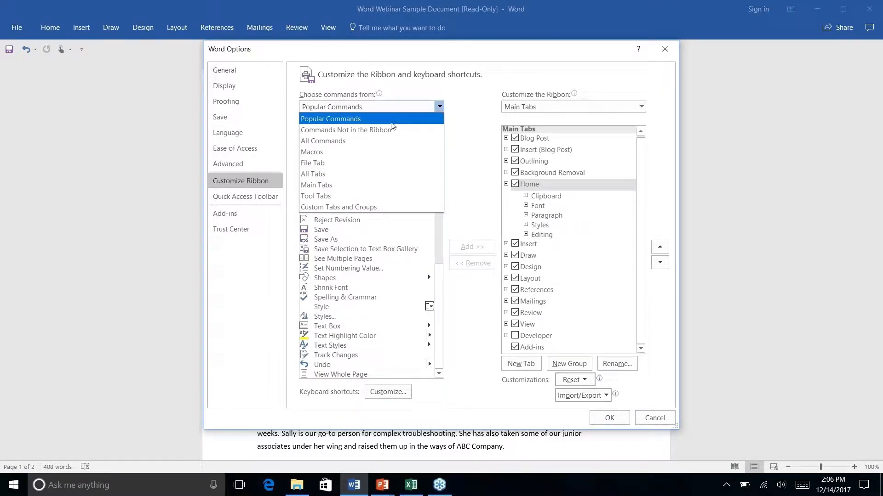
pyautogui.click(380, 131)
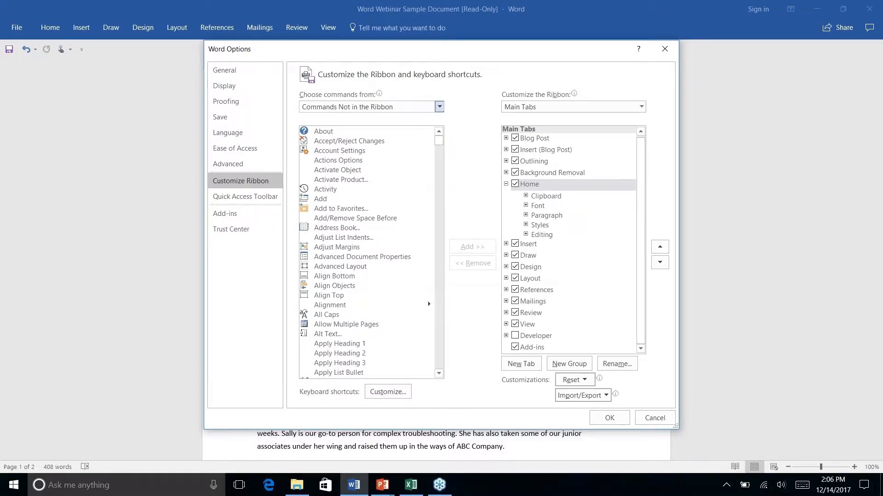
pyautogui.moveTo(435, 142); pyautogui.dragTo(436, 240)
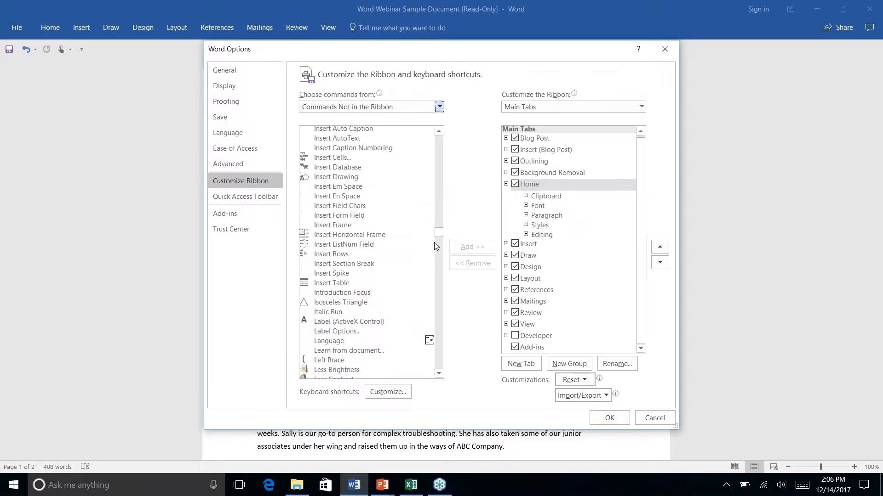
pyautogui.scroll(-4, 377, 261)
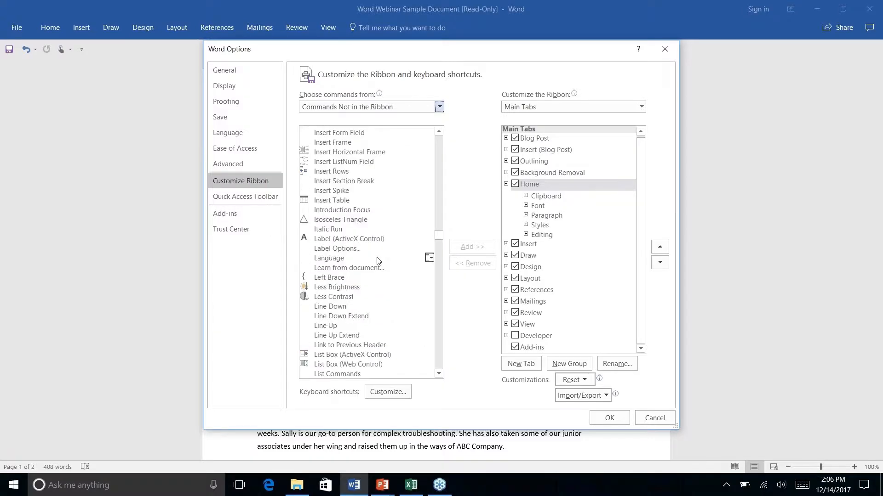
pyautogui.scroll(8, 376, 261)
pyautogui.scroll(20, 377, 260)
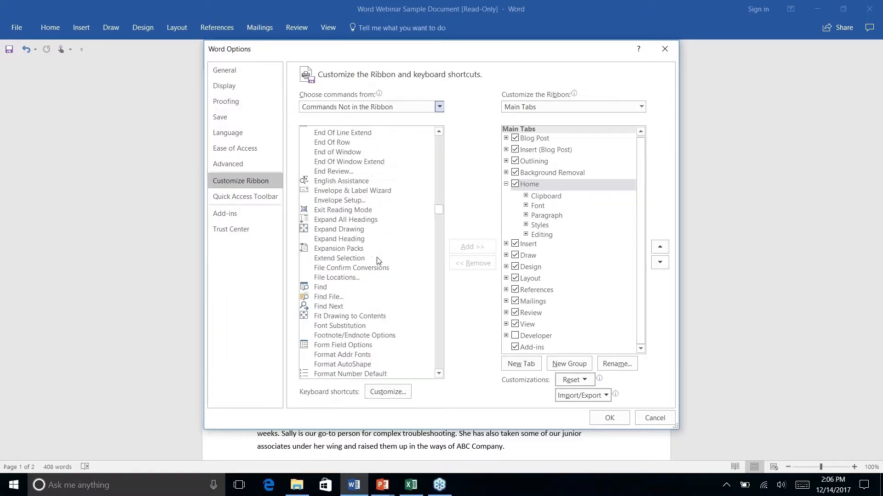
pyautogui.click(664, 48)
# Review the recently used and suggested commands in the Tell Me search.
pyautogui.click(378, 26)
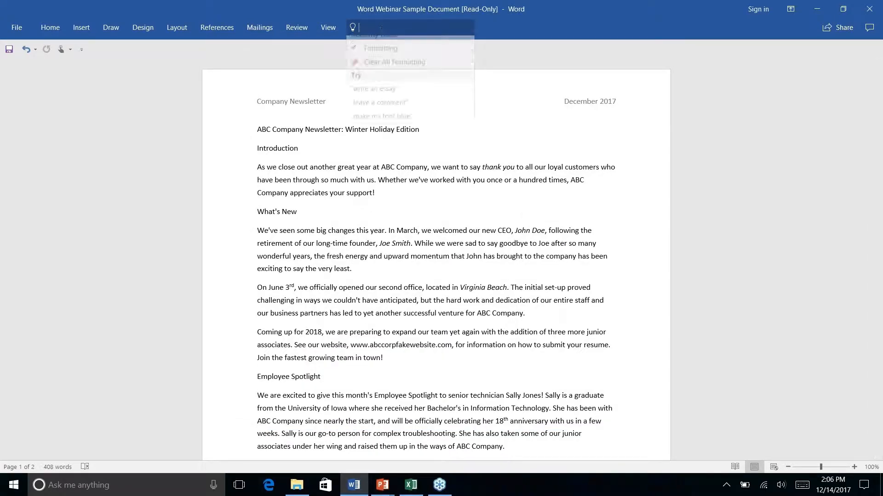
pyautogui.click(538, 25)
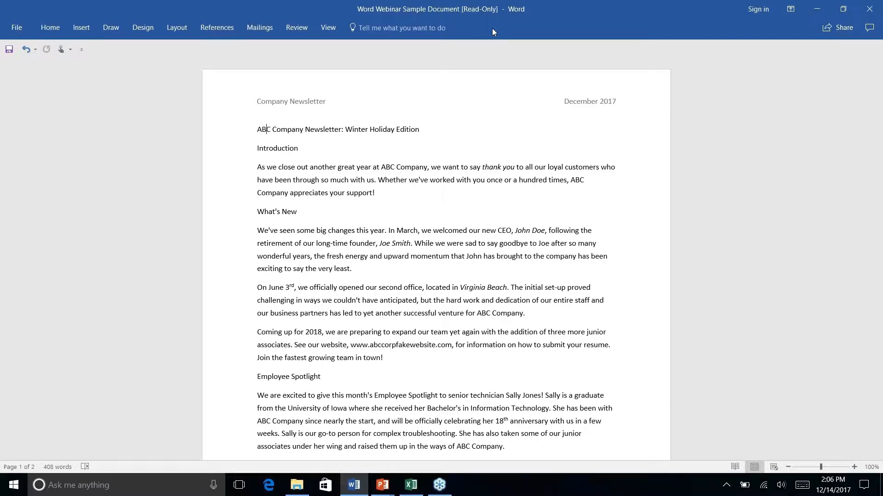
pyautogui.click(410, 29)
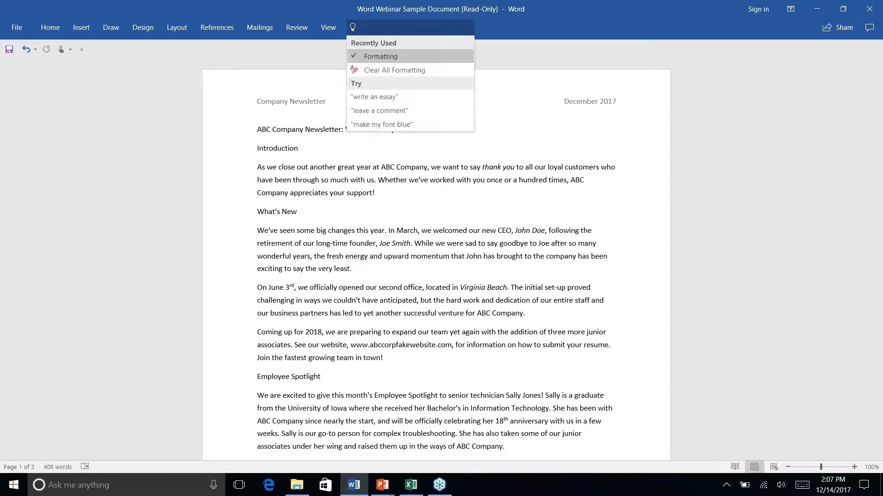
pyautogui.click(517, 23)
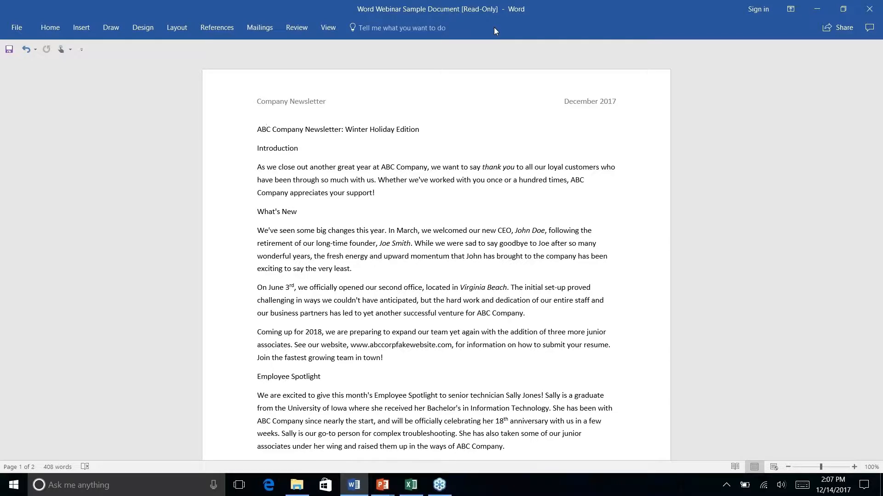
# Search the Tell Me commands for "add link" and open the Insert Hyperlink dialog with Add a Hyperlink.
pyautogui.hotkey('alt', 'q')
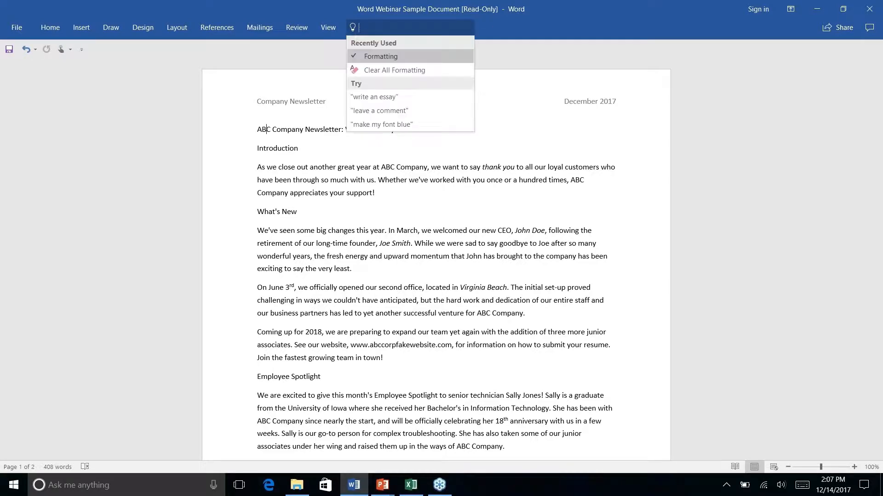
pyautogui.write('add ')
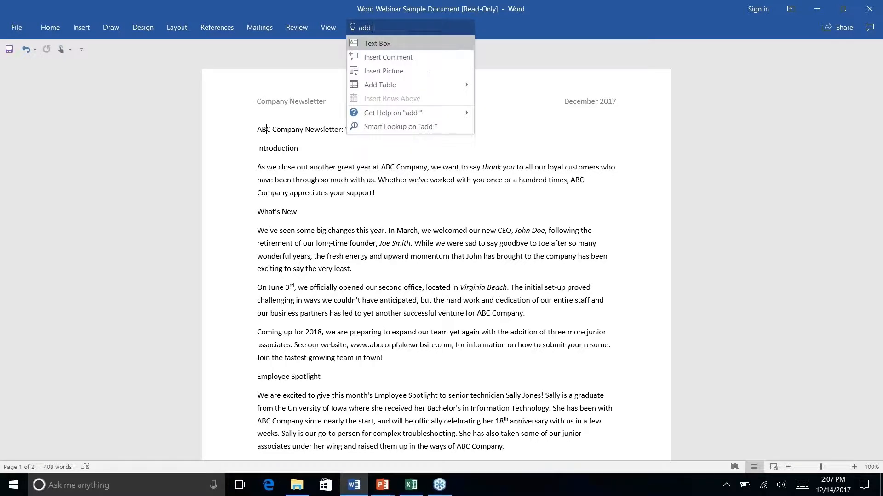
pyautogui.write('link')
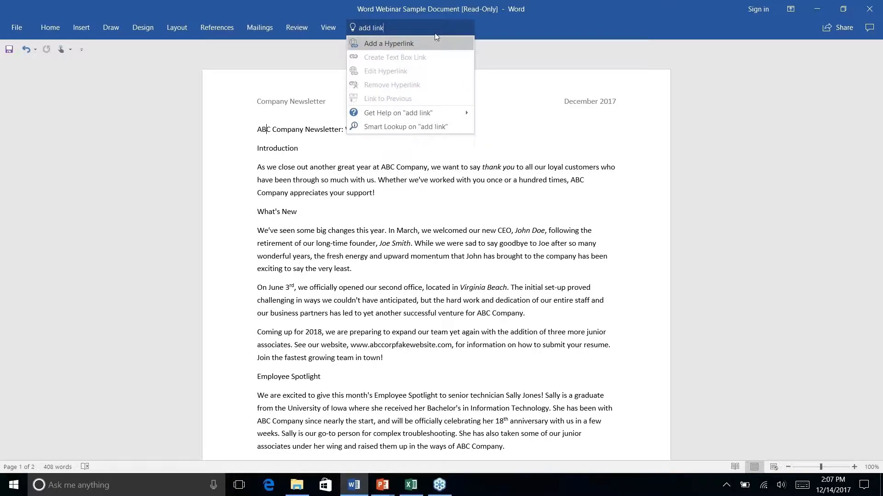
pyautogui.click(437, 48)
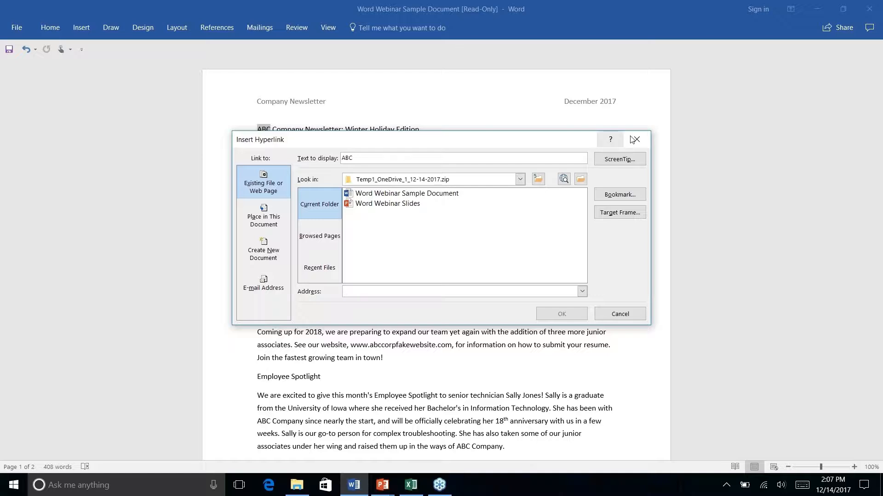
# Close the Insert Hyperlink dialog without adding a link and check the recently used commands in the Tell Me search.
pyautogui.press('Escape')
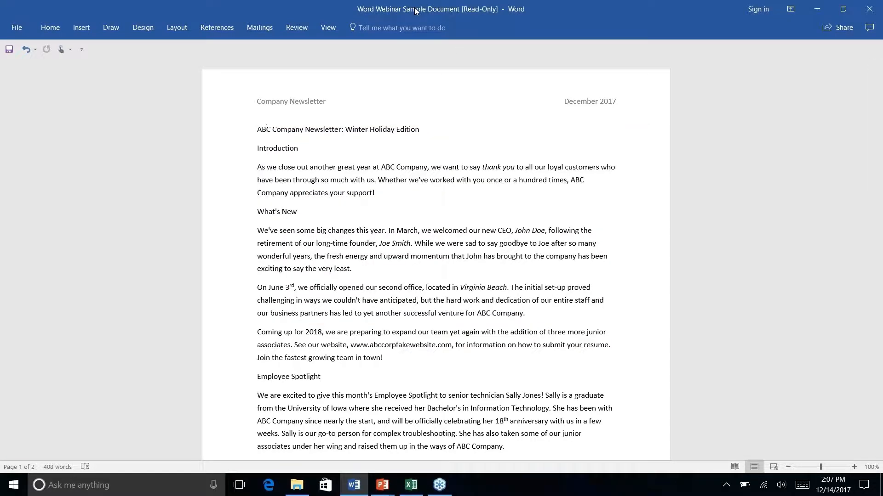
pyautogui.click(402, 31)
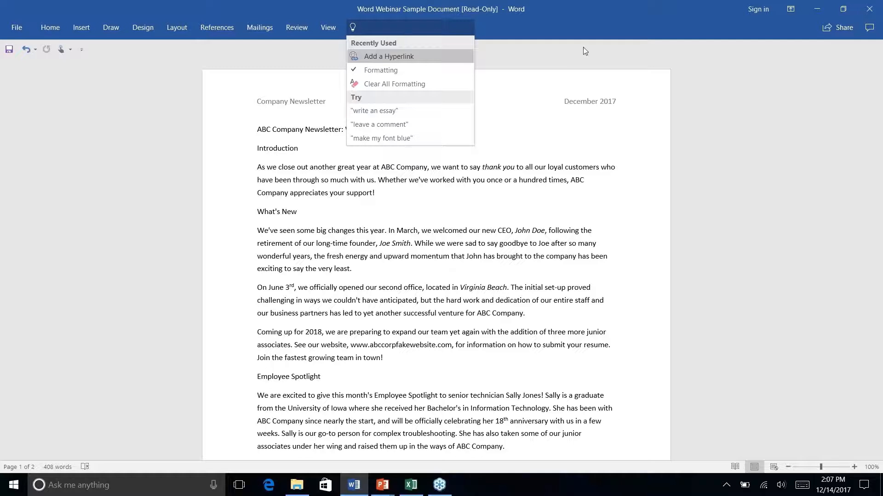
pyautogui.click(619, 52)
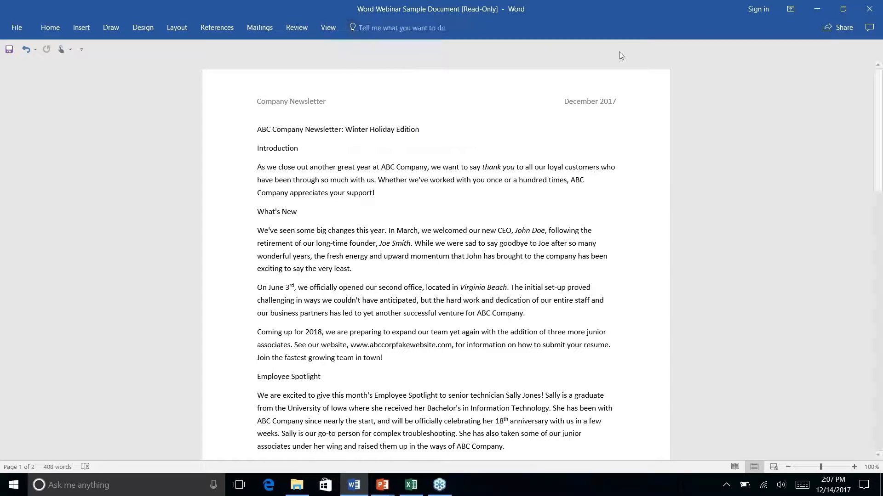
# View the Home commands, switch to the Researcher & Insights slide in the slide show, and return to the Word document.
pyautogui.click(50, 28)
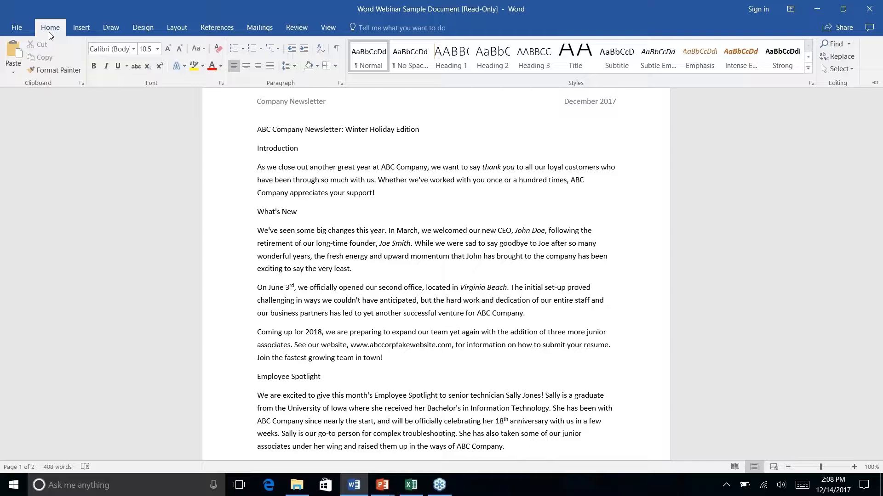
pyautogui.hotkey('alt', 'Tab')
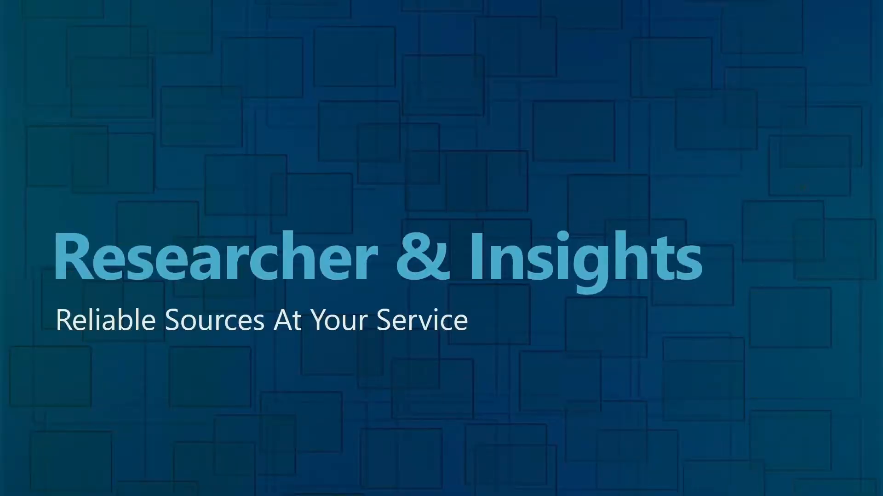
pyautogui.hotkey('alt', 'Tab')
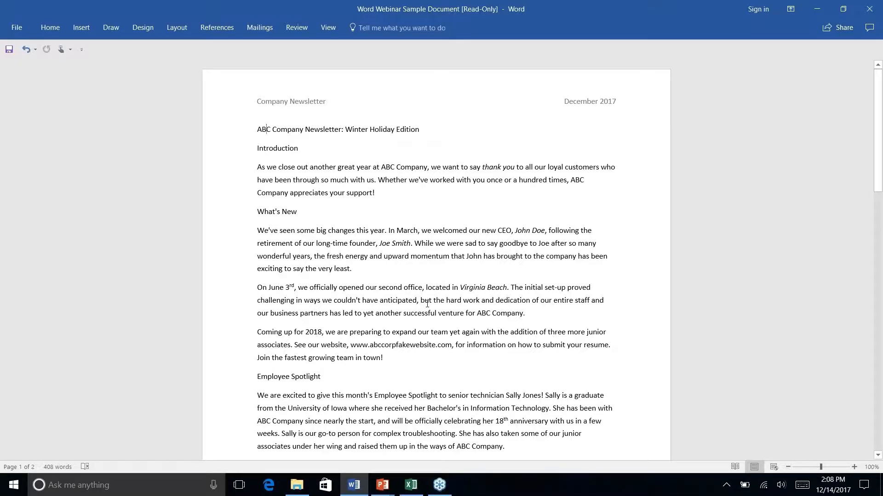
# Look through both pages of the newsletter, from the introduction to the company address, and return to the History Lesson section.
pyautogui.scroll(-15, 428, 304)
pyautogui.scroll(5, 427, 304)
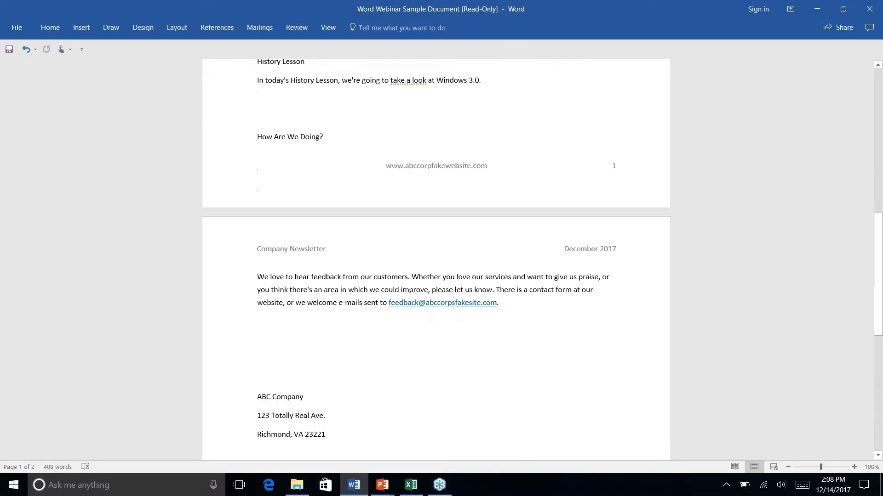
pyautogui.scroll(12, 324, 118)
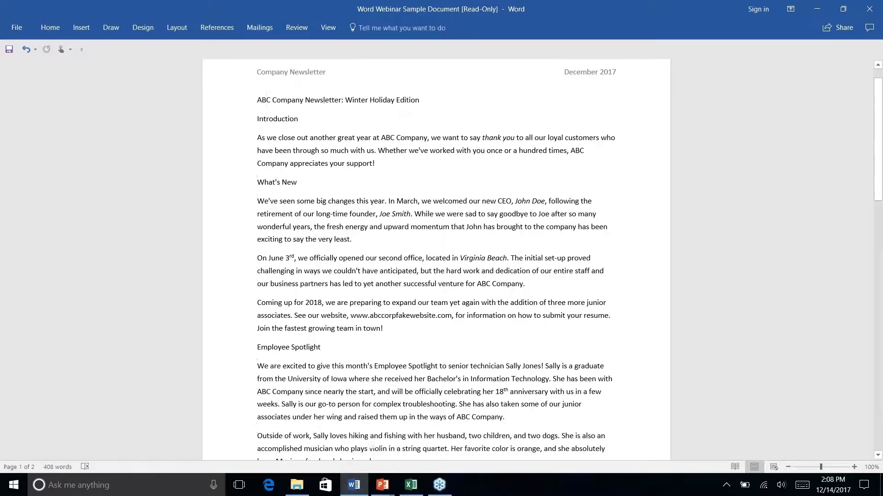
pyautogui.scroll(-1, 436, 260)
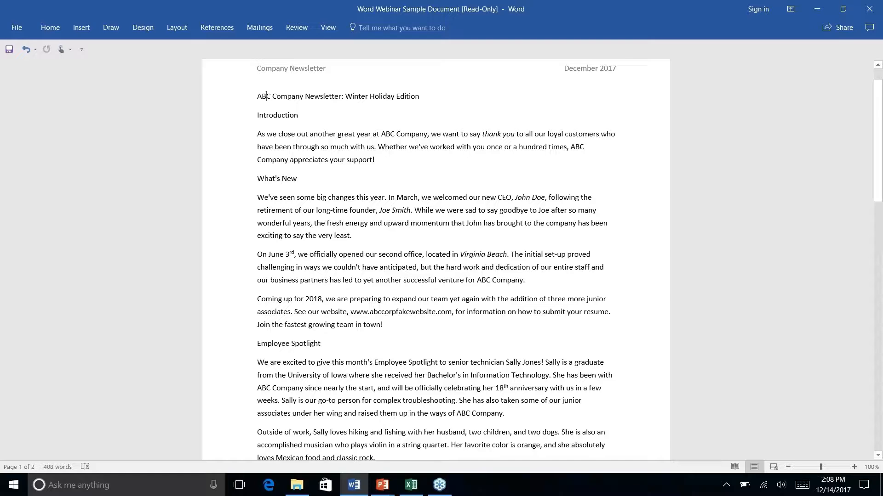
pyautogui.scroll(-10, 436, 303)
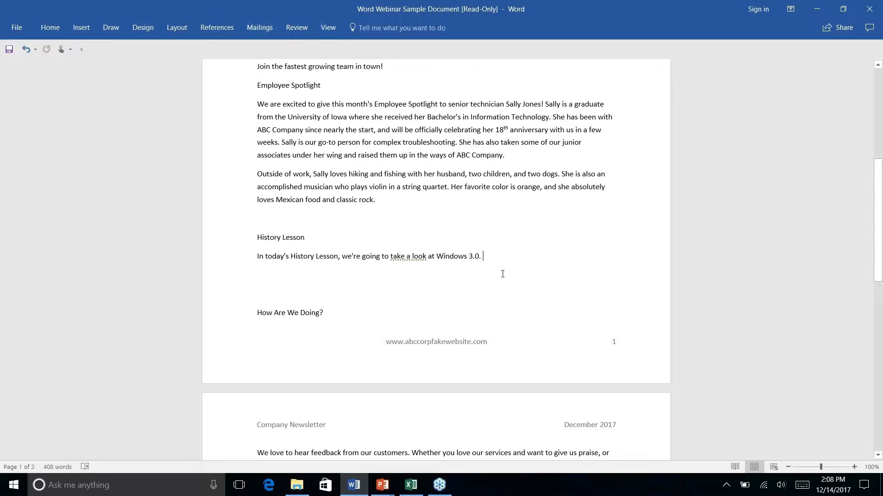
pyautogui.scroll(-4, 434, 242)
pyautogui.scroll(10, 434, 243)
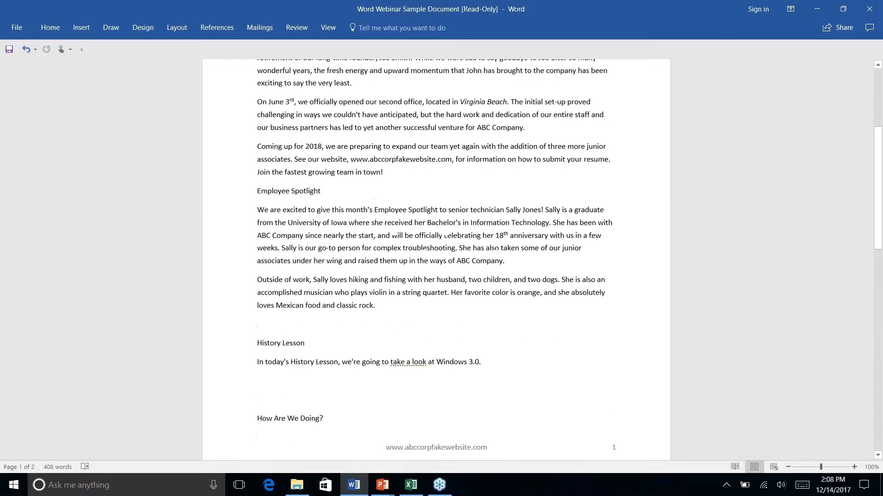
pyautogui.scroll(-6, 434, 243)
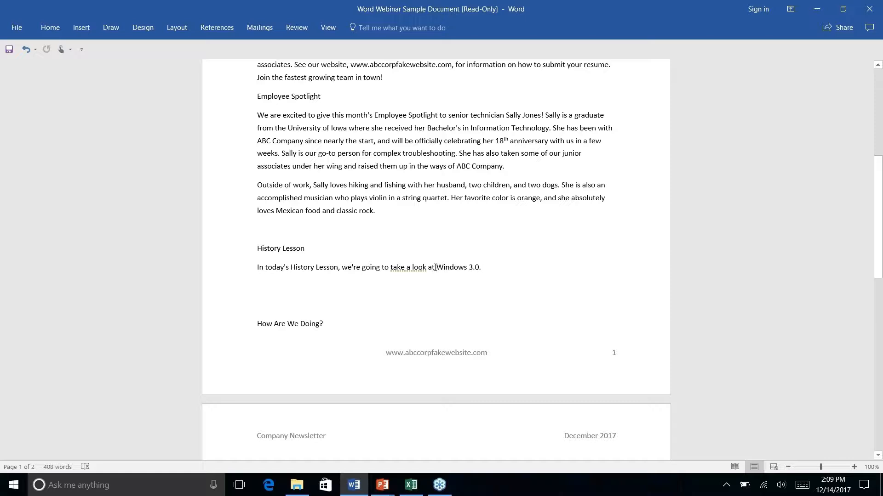
# Run Smart Lookup on the text "Windows 3.0." in the History Lesson paragraph.
pyautogui.moveTo(437, 268); pyautogui.dragTo(482, 266)
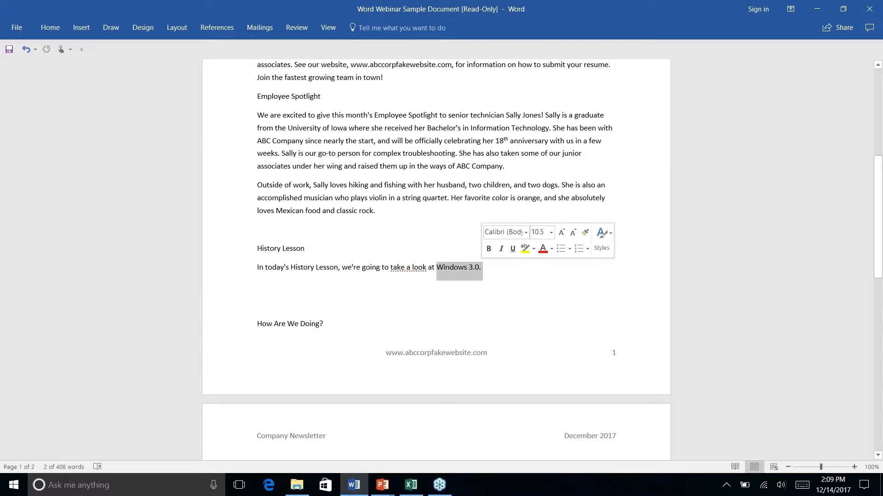
pyautogui.rightClick(480, 270)
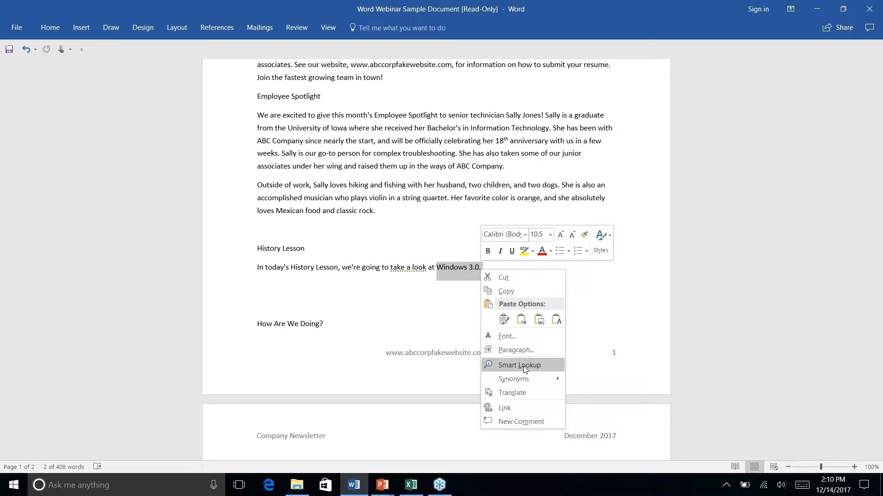
pyautogui.click(507, 366)
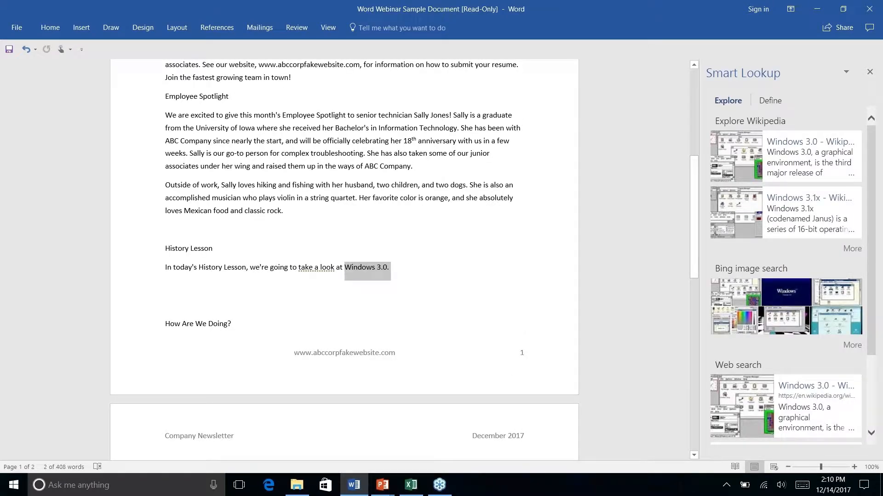
# Examine the Wikipedia, Bing image and web search results for Windows 3.0 in Smart Lookup.
pyautogui.click(784, 258)
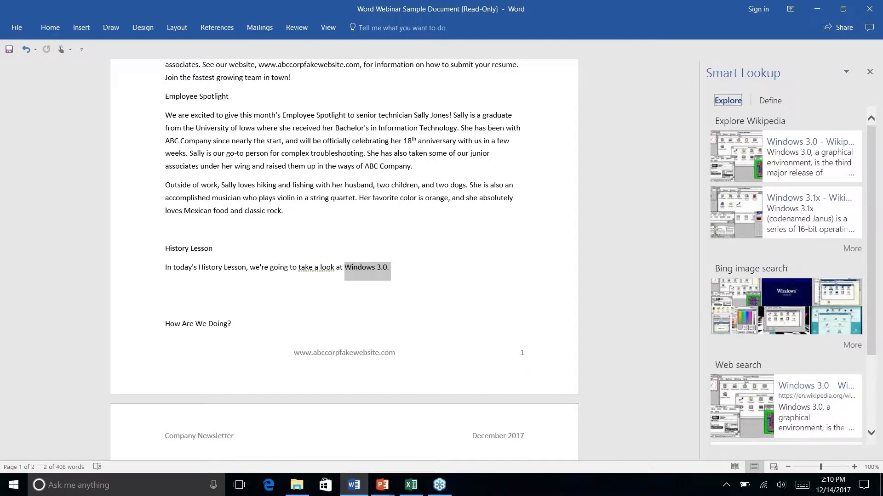
pyautogui.scroll(-1, 812, 257)
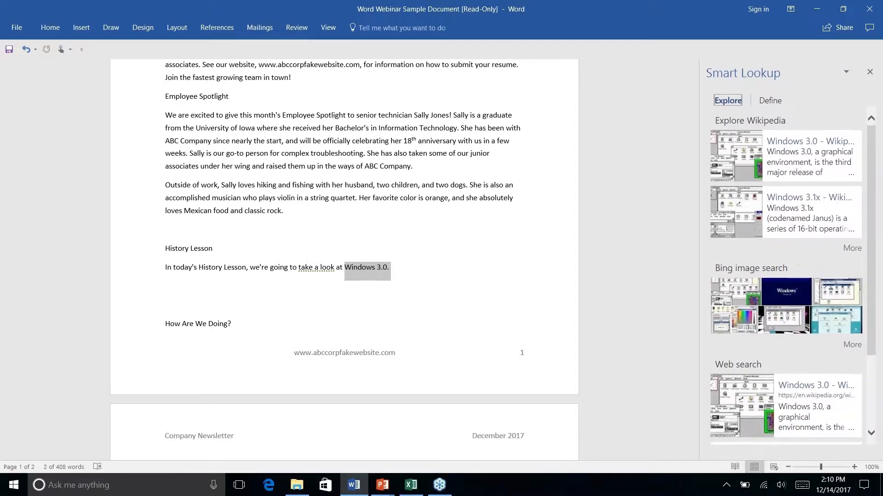
pyautogui.scroll(-3, 812, 257)
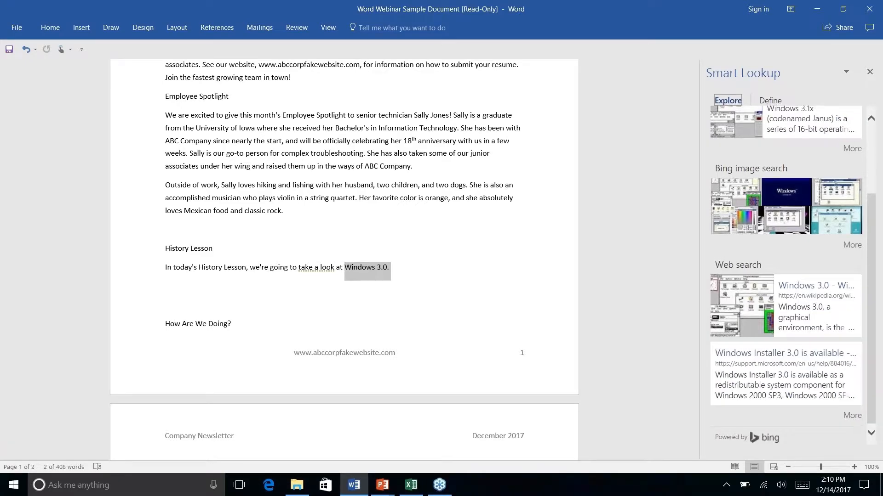
pyautogui.scroll(3, 809, 203)
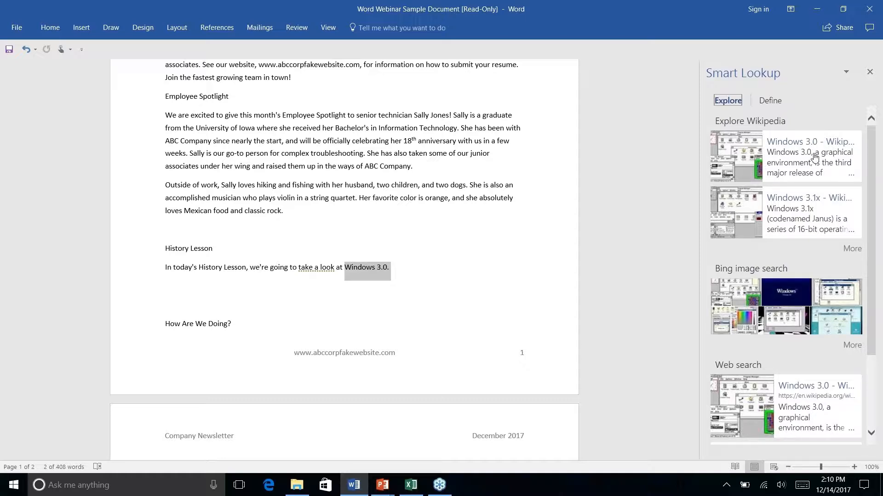
pyautogui.scroll(-3, 803, 217)
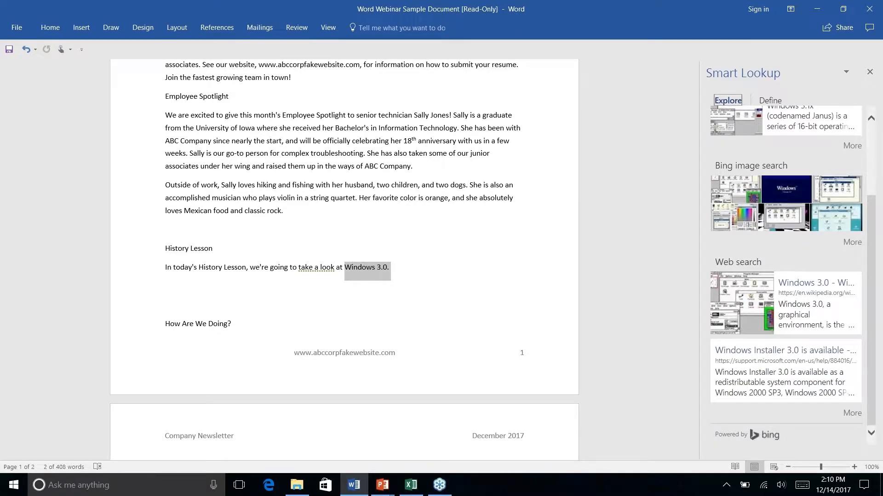
pyautogui.scroll(3, 786, 276)
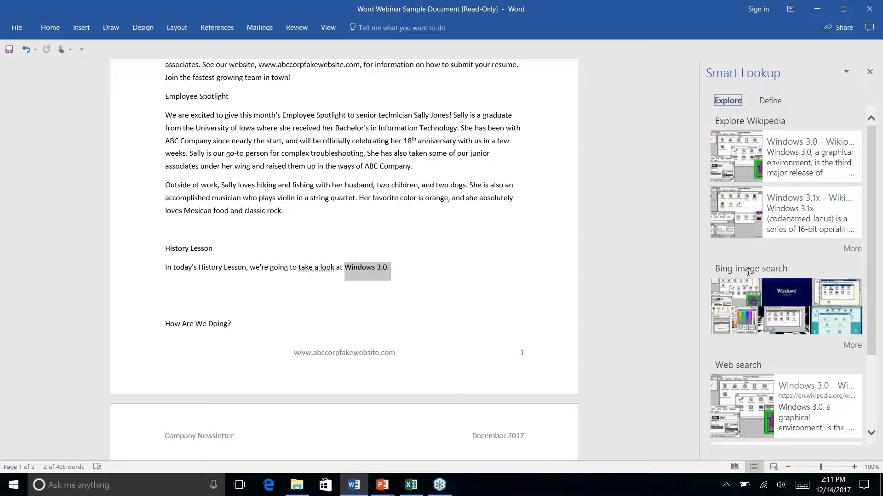
pyautogui.scroll(-3, 765, 366)
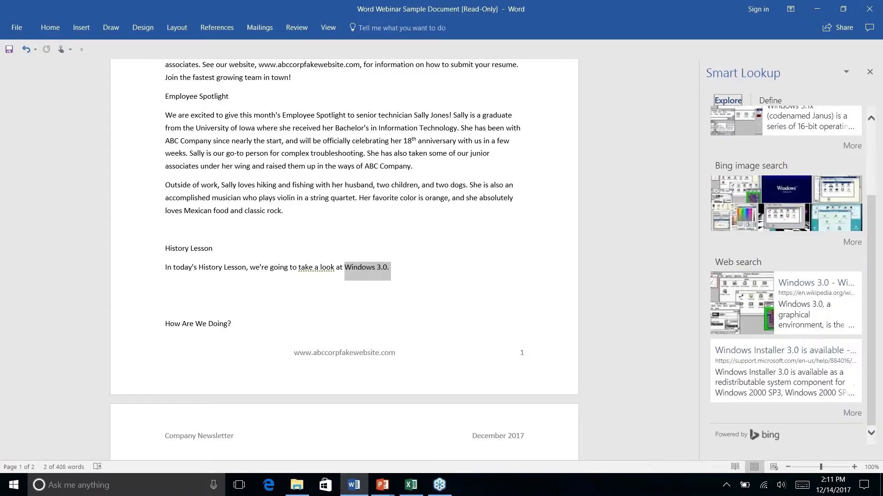
pyautogui.scroll(3, 800, 144)
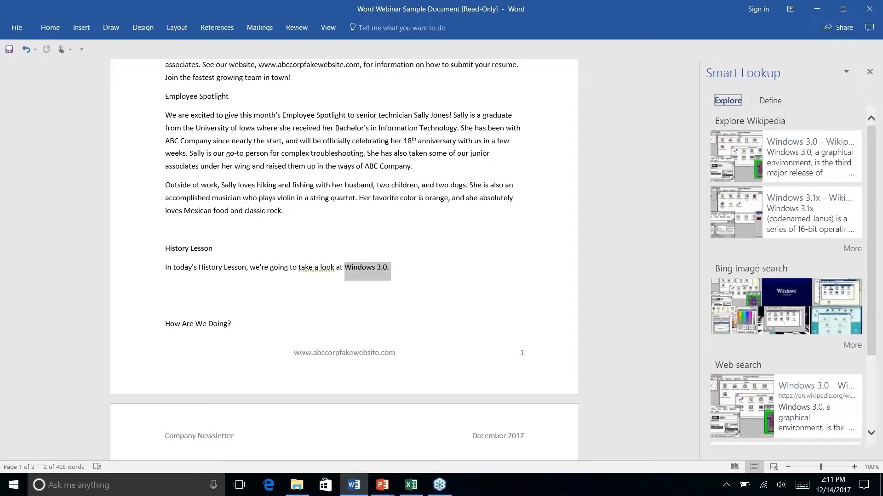
# View the Windows 3.0 Wikipedia article from the lookup results in the browser, and close both the article and Smart Lookup.
pyautogui.click(801, 144)
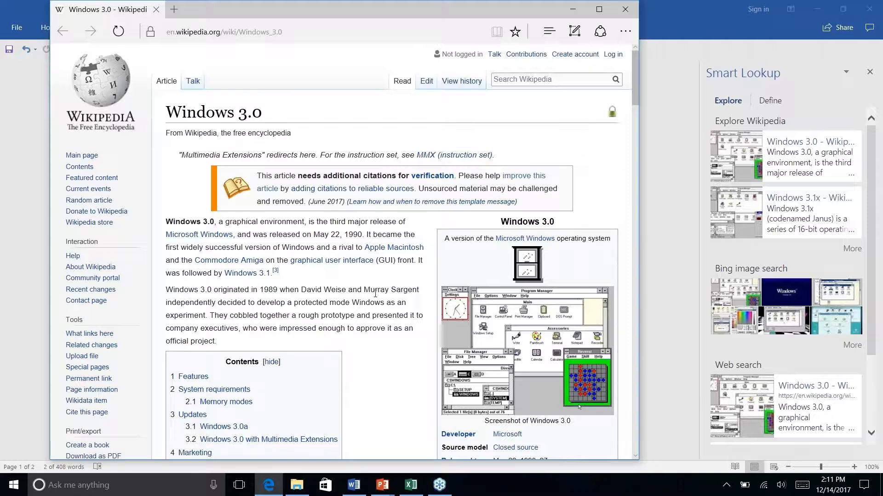
pyautogui.click(624, 11)
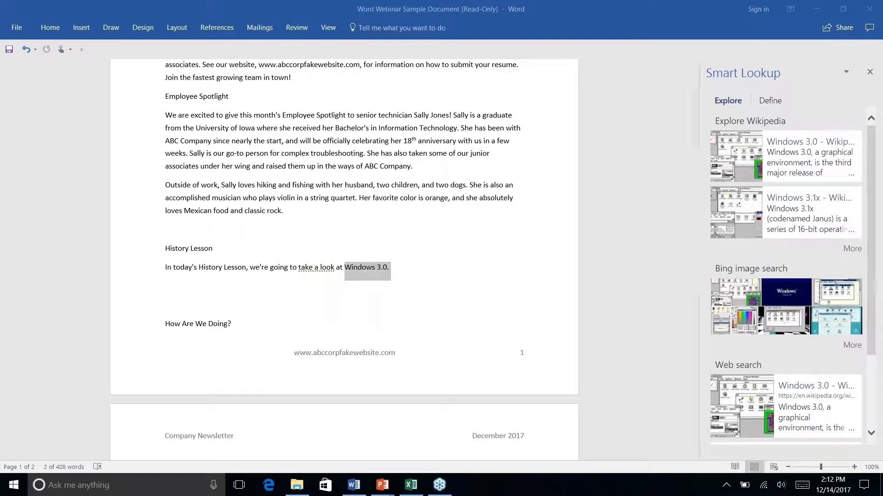
pyautogui.click(397, 268)
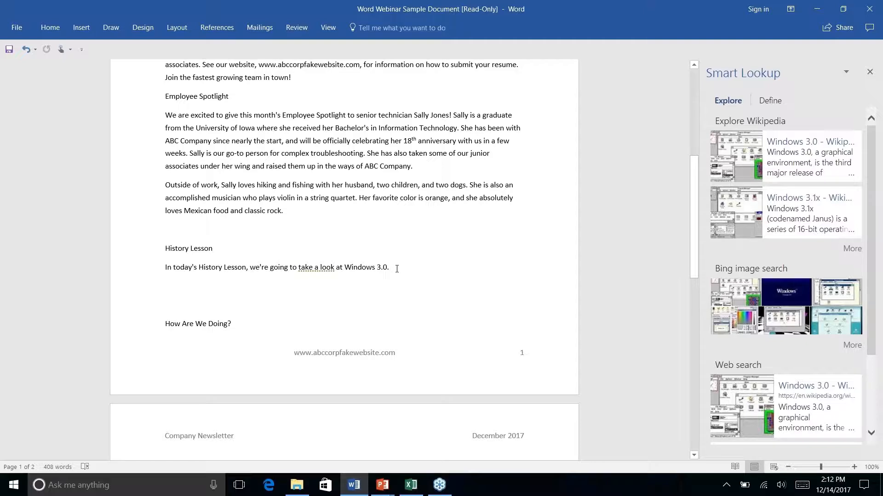
pyautogui.click(869, 72)
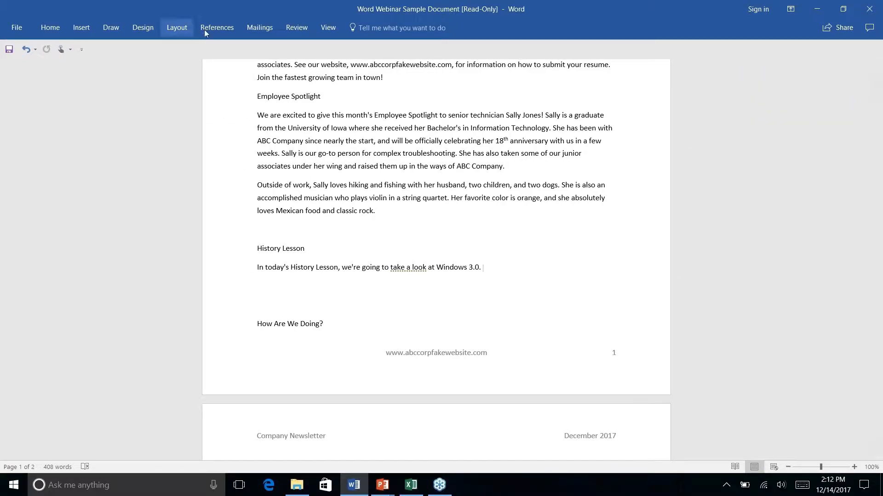
# Review the available citation styles without changing the style, and search for "windows 3.0" in Researcher.
pyautogui.click(220, 29)
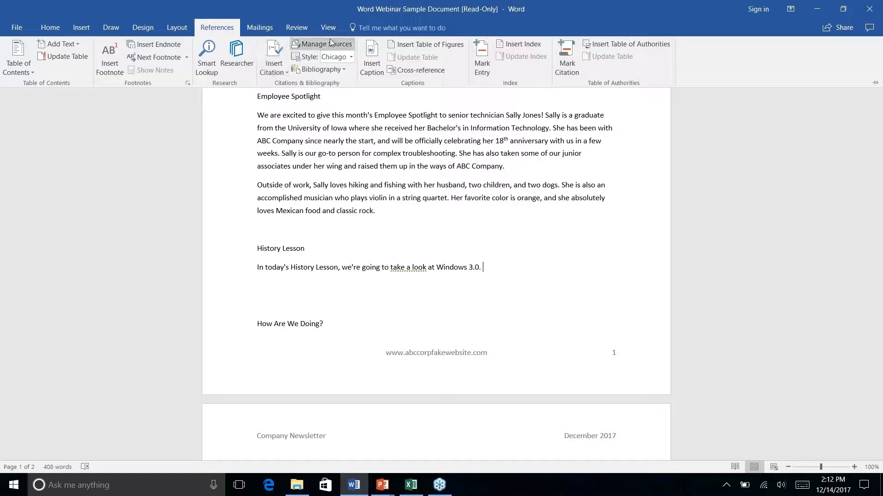
pyautogui.click(352, 57)
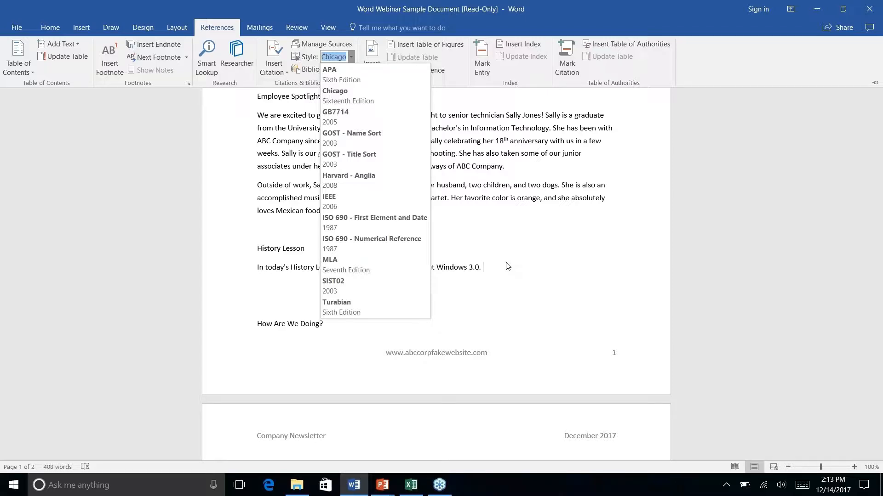
pyautogui.click(242, 64)
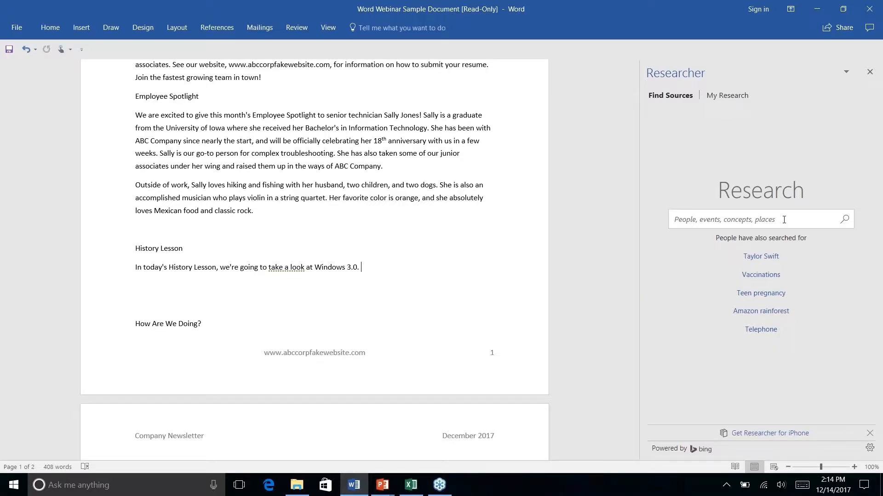
pyautogui.click(784, 220)
pyautogui.write('windows ')
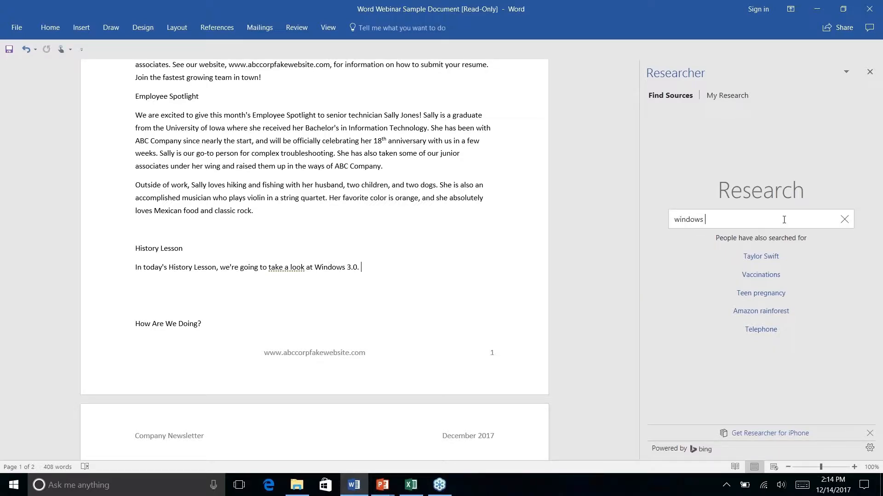
pyautogui.write('3.0')
pyautogui.press('Return')
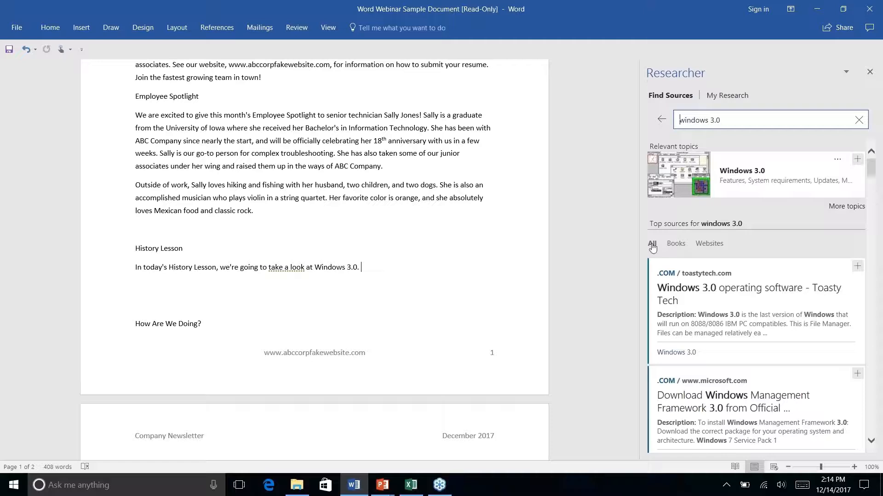
# Compare the Books sources with all sources for windows 3.0 and browse the complete source list.
pyautogui.click(677, 247)
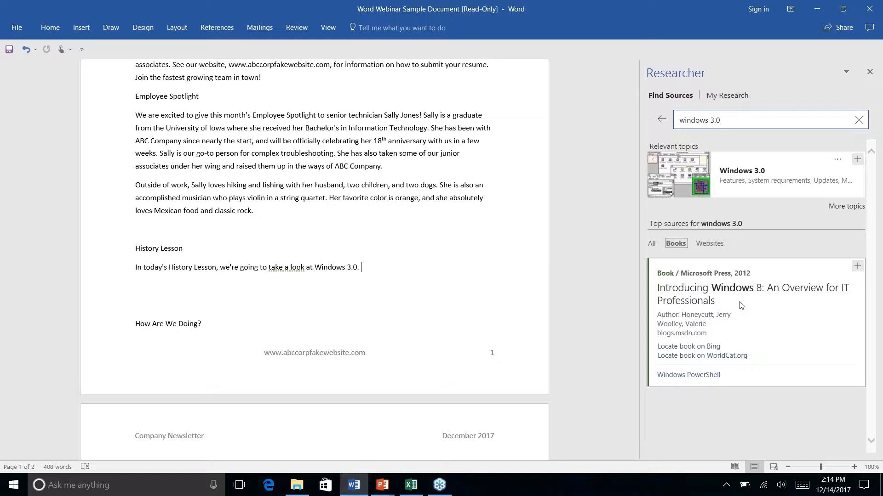
pyautogui.click(651, 245)
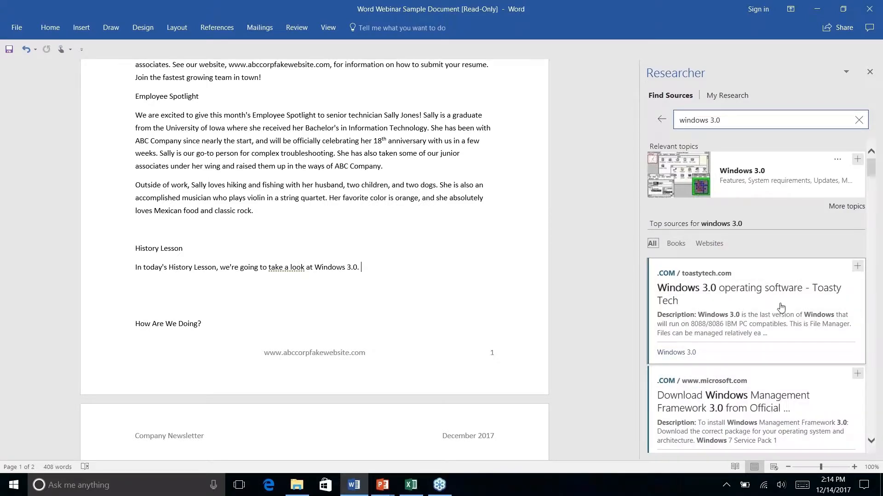
pyautogui.scroll(-10, 782, 306)
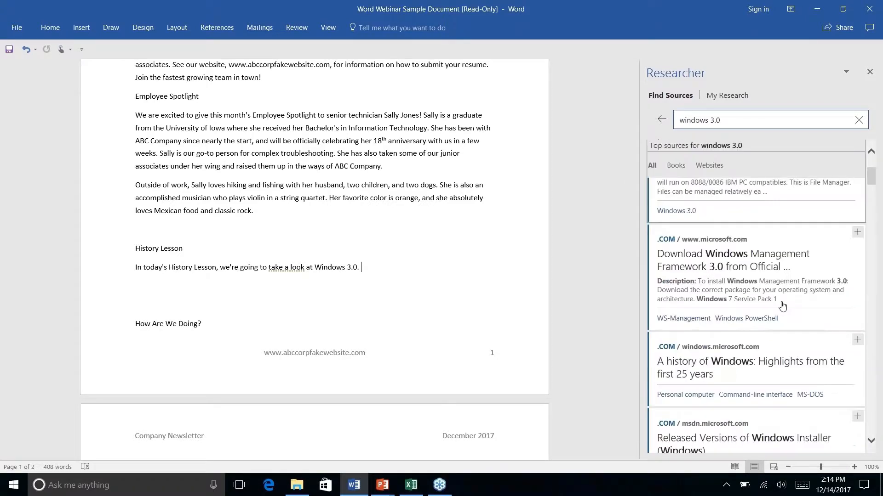
# Browse the windows 3.0 source list and view the "Windows 3.0 operating software - Toasty Tech" source, returning to the results.
pyautogui.scroll(10, 782, 306)
pyautogui.scroll(-8, 782, 306)
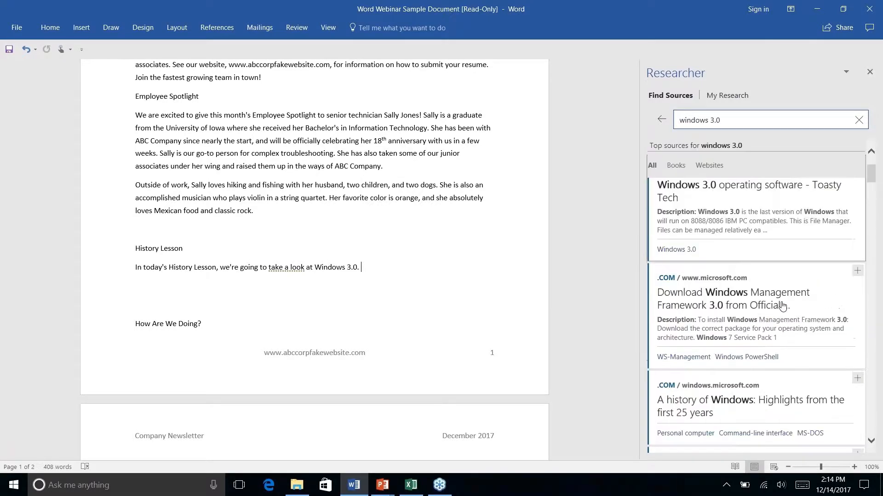
pyautogui.scroll(-8, 782, 306)
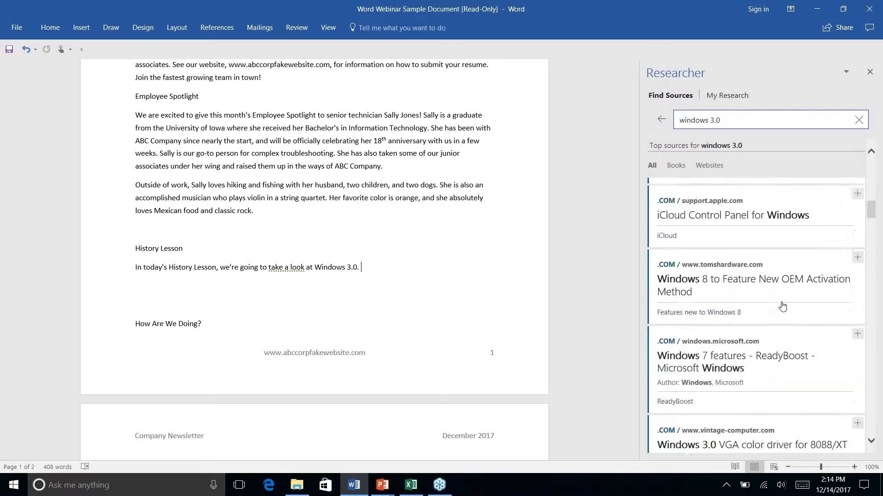
pyautogui.scroll(-7, 782, 305)
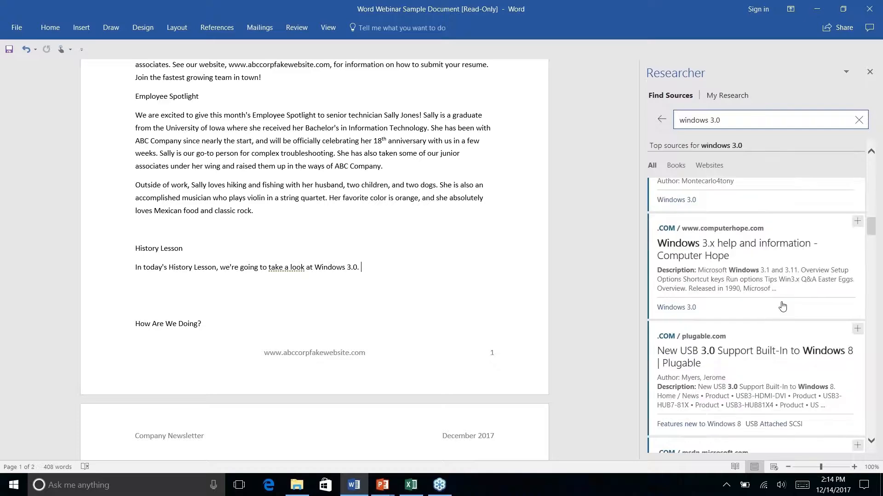
pyautogui.scroll(5, 782, 306)
pyautogui.scroll(8, 782, 305)
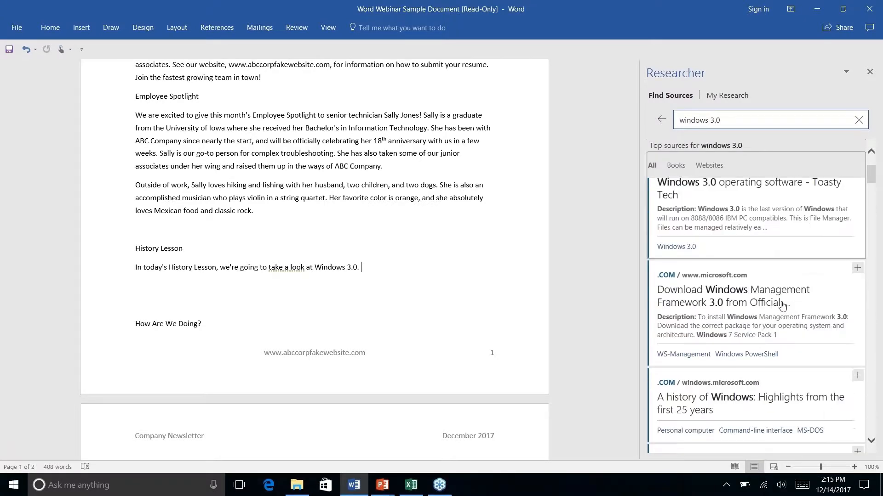
pyautogui.scroll(4, 782, 306)
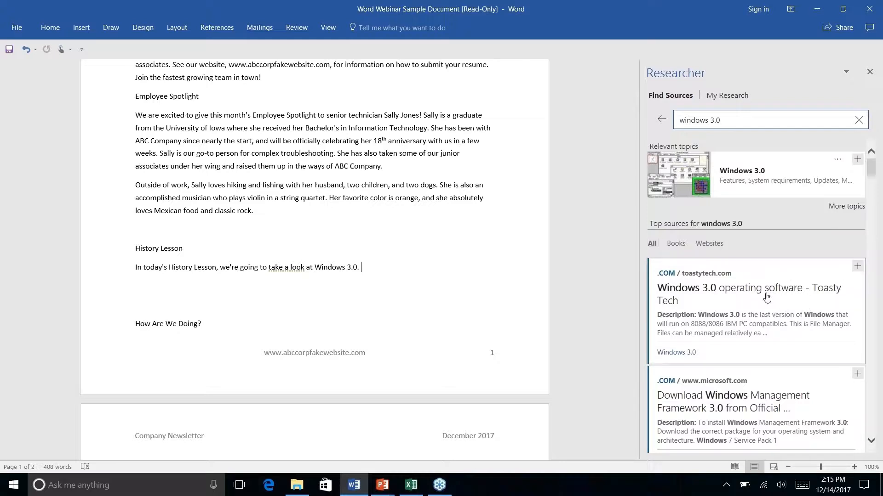
pyautogui.click(766, 298)
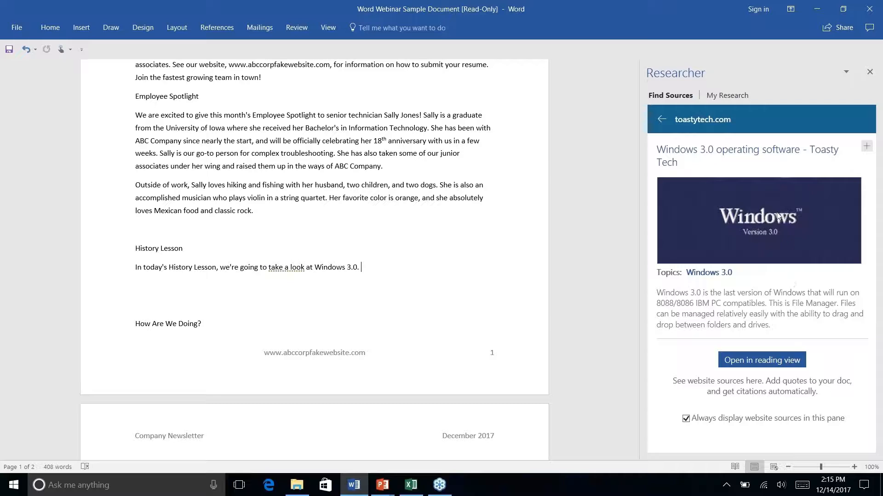
pyautogui.click(662, 120)
# Search Researcher for "windows 3.0 history" and view the ITProPortal source about Windows 3.0 being 20 years old, returning to the results.
pyautogui.click(753, 121)
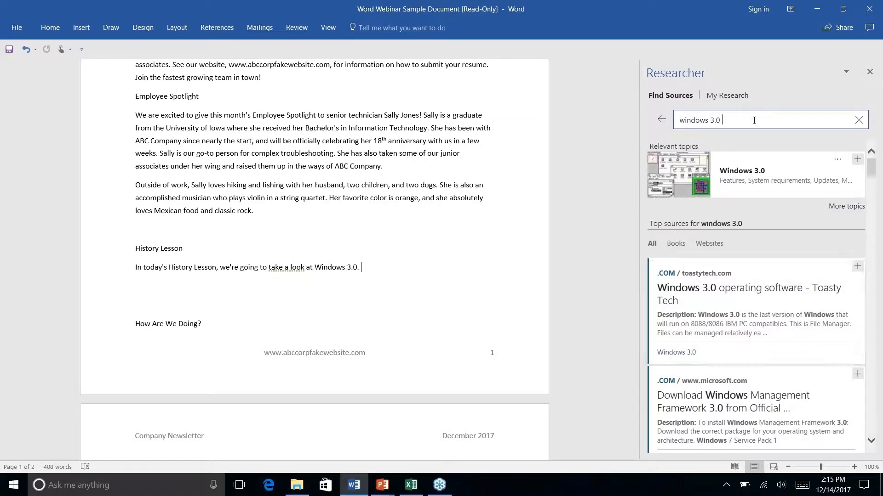
pyautogui.write('history')
pyautogui.press('Return')
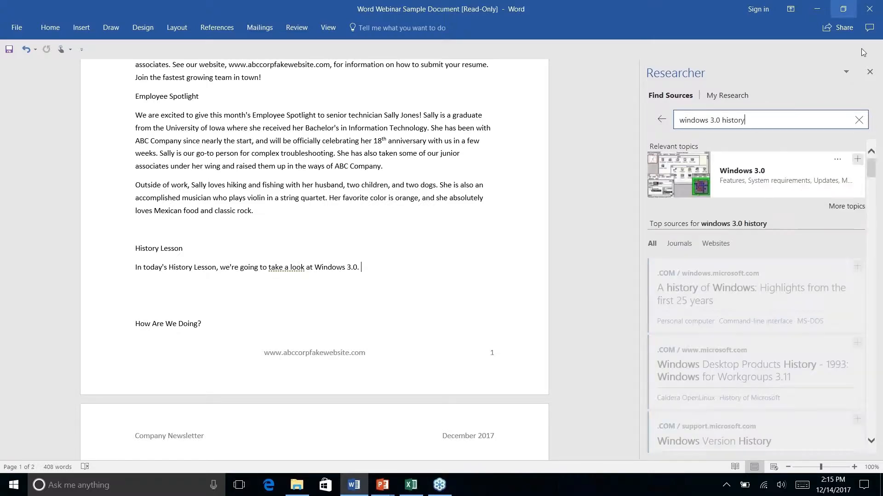
pyautogui.scroll(-10, 789, 310)
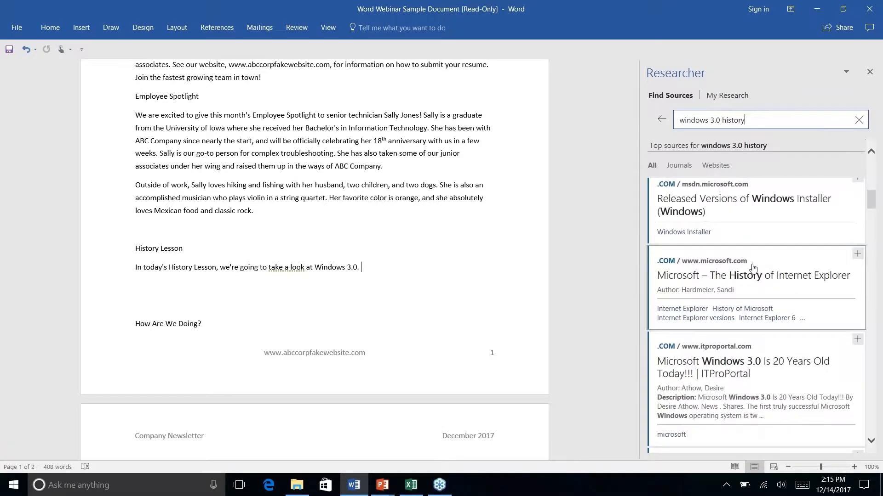
pyautogui.click(740, 368)
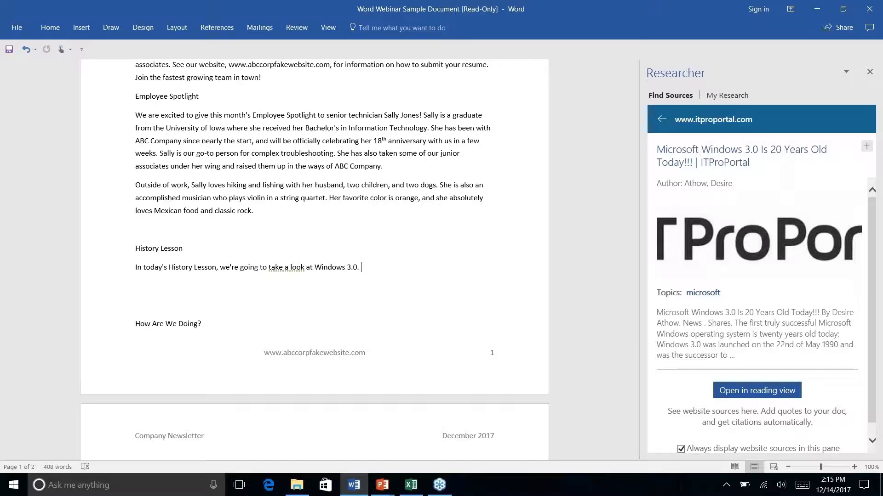
pyautogui.click(660, 120)
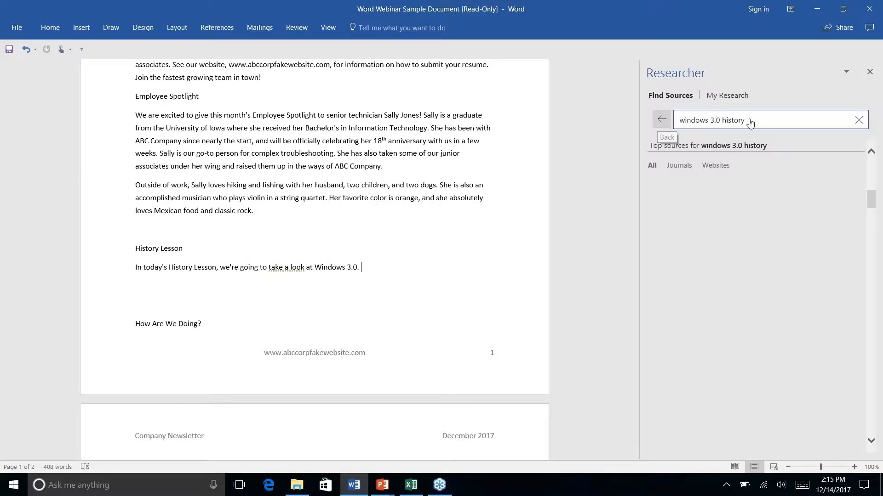
# Bring back the Researcher results for "windows 3.0" and look through the sources for one on multimedia extensions.
pyautogui.doubleClick(750, 122)
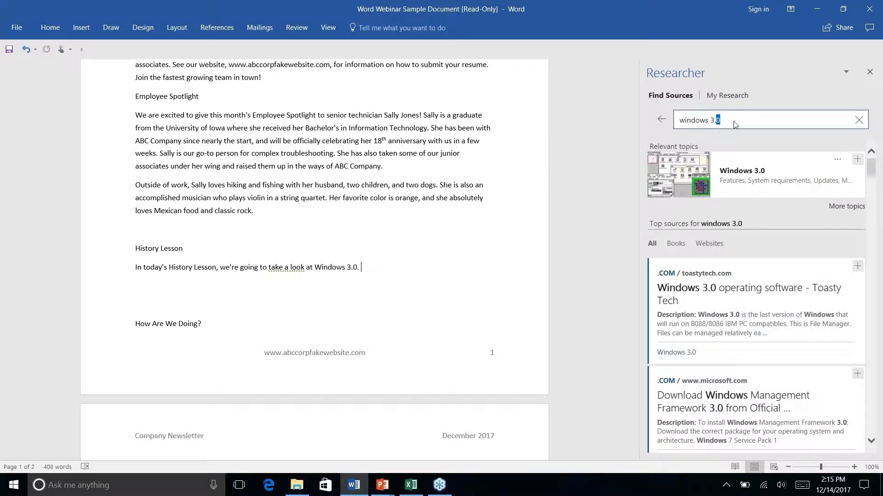
pyautogui.click(734, 125)
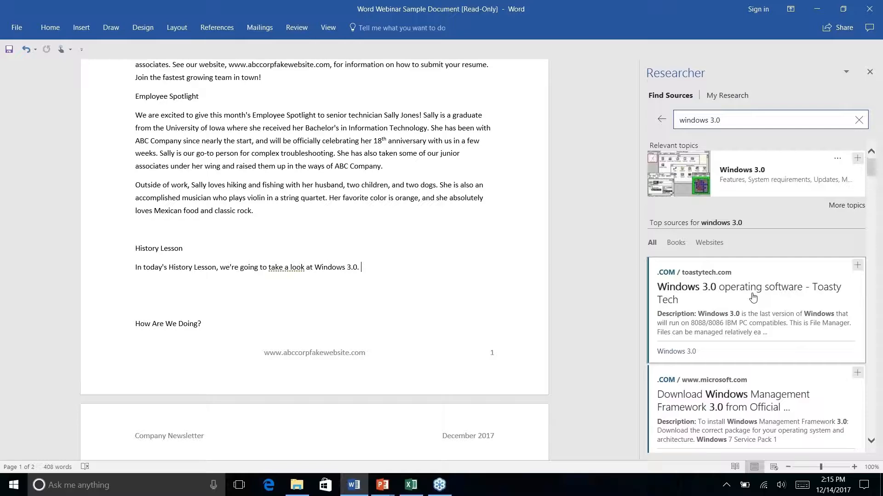
pyautogui.scroll(-4, 753, 297)
pyautogui.scroll(-6, 753, 298)
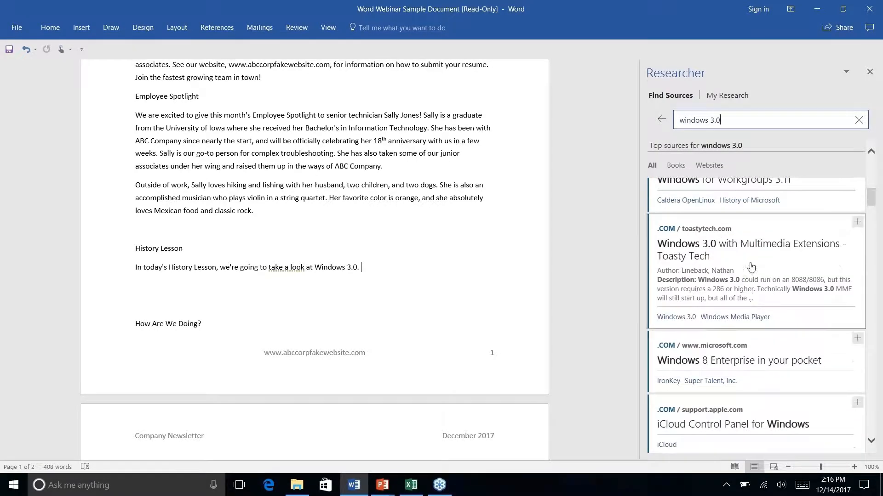
# Open the "Windows 3.0 with Multimedia Extensions - Toasty Tech" source and insert its description paragraph below the History Lesson sentence.
pyautogui.click(752, 243)
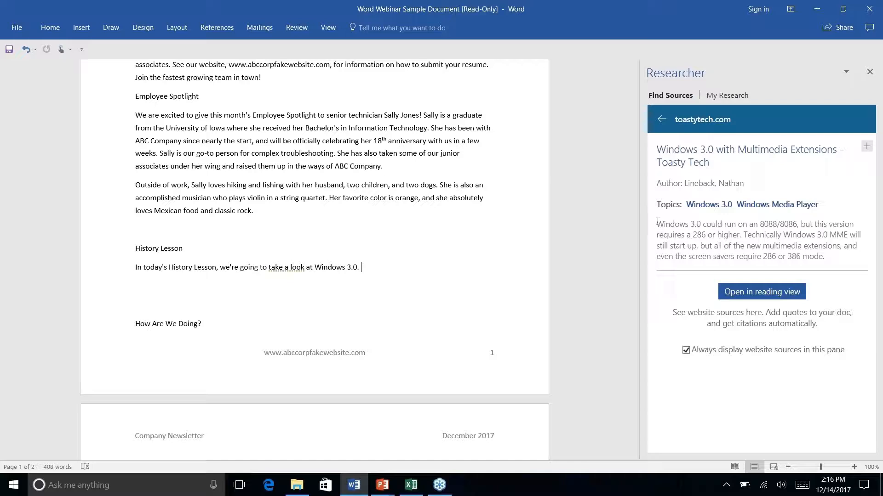
pyautogui.moveTo(661, 226); pyautogui.dragTo(845, 260)
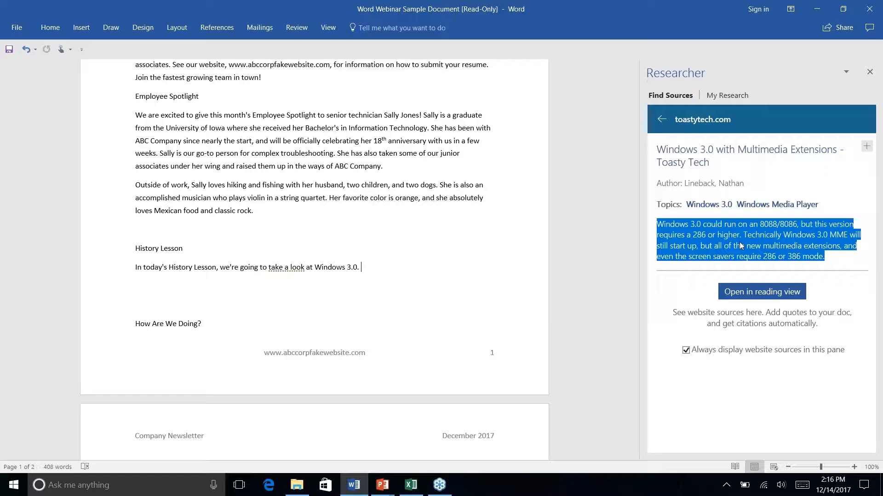
pyautogui.moveTo(741, 246); pyautogui.dragTo(437, 295)
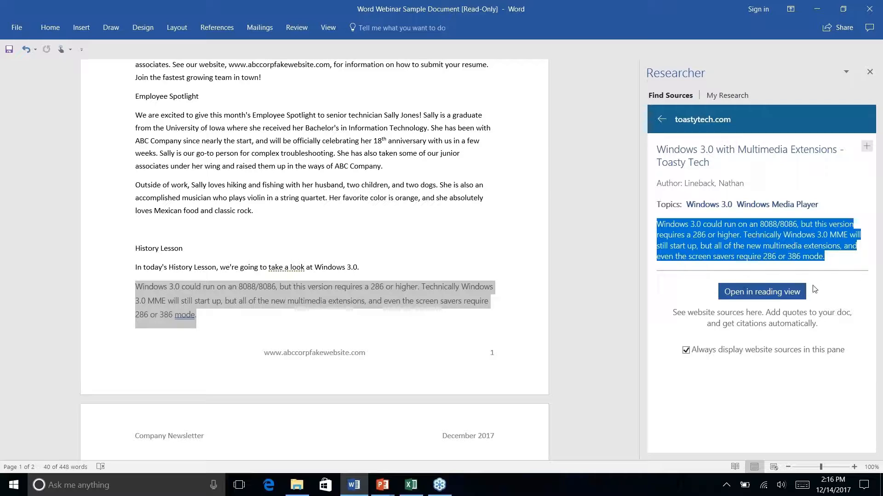
# Open the Toasty Tech article in reading view and select its paragraph about running on an 8088/8086.
pyautogui.click(749, 297)
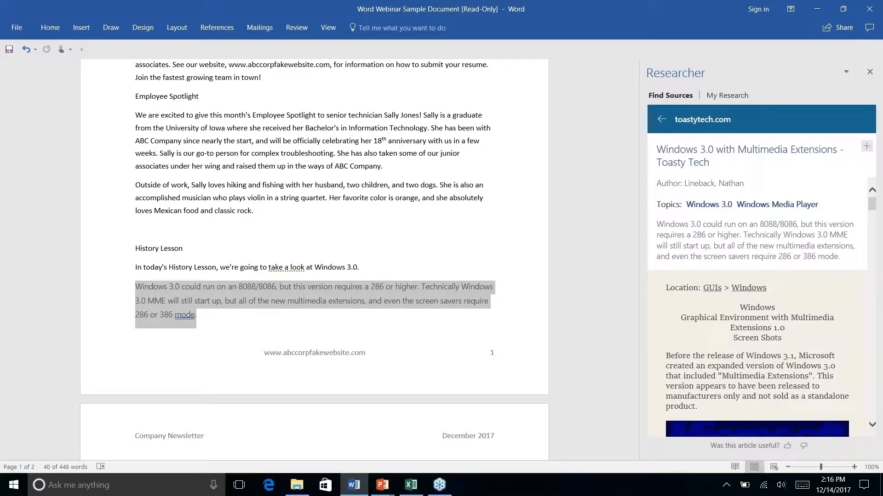
pyautogui.scroll(-10, 808, 228)
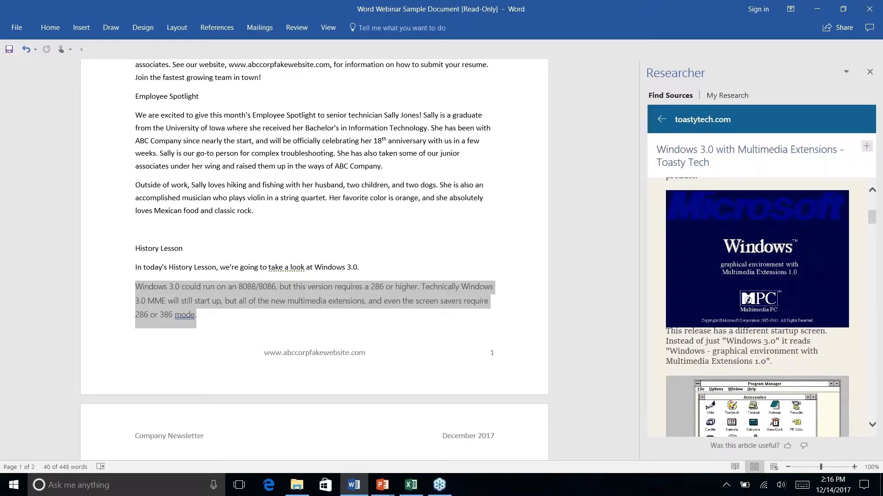
pyautogui.scroll(-4, 757, 307)
pyautogui.scroll(9, 757, 306)
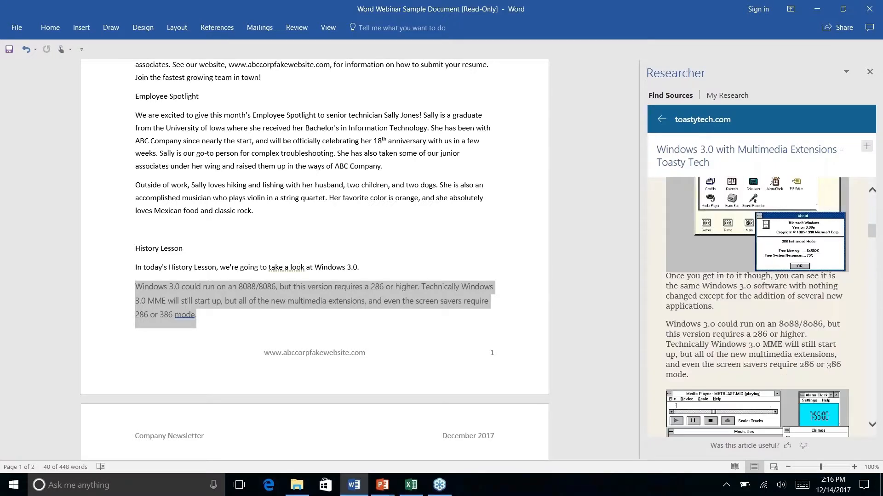
pyautogui.scroll(-7, 765, 288)
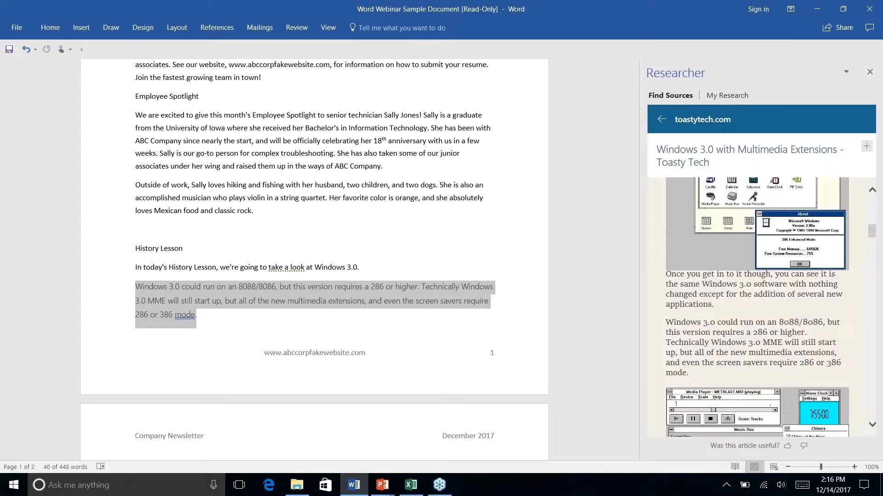
pyautogui.scroll(3, 764, 288)
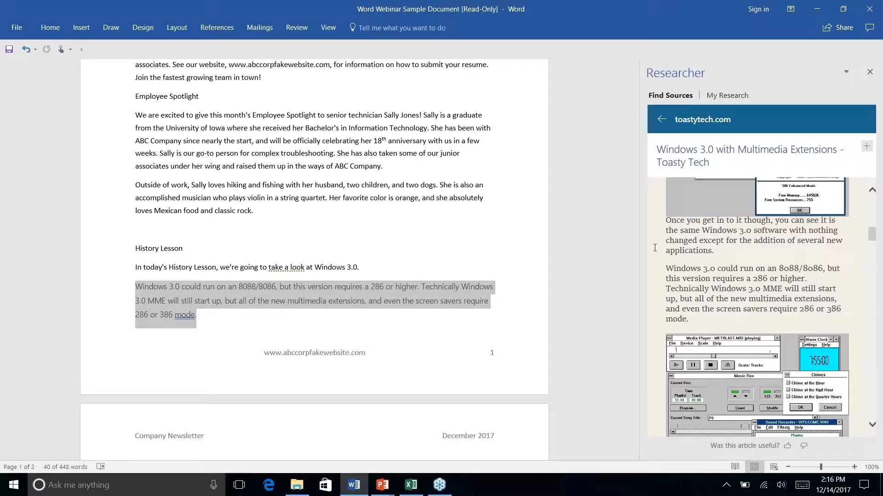
pyautogui.scroll(1, 692, 275)
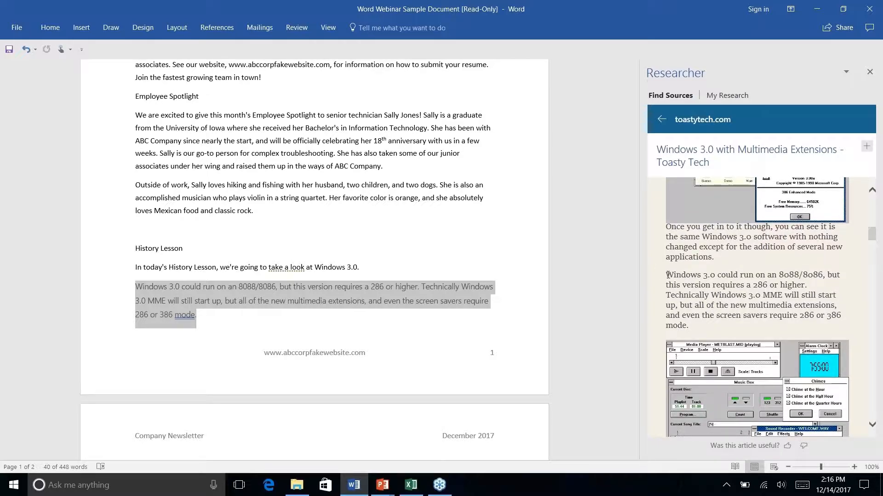
pyautogui.moveTo(668, 275); pyautogui.dragTo(742, 325)
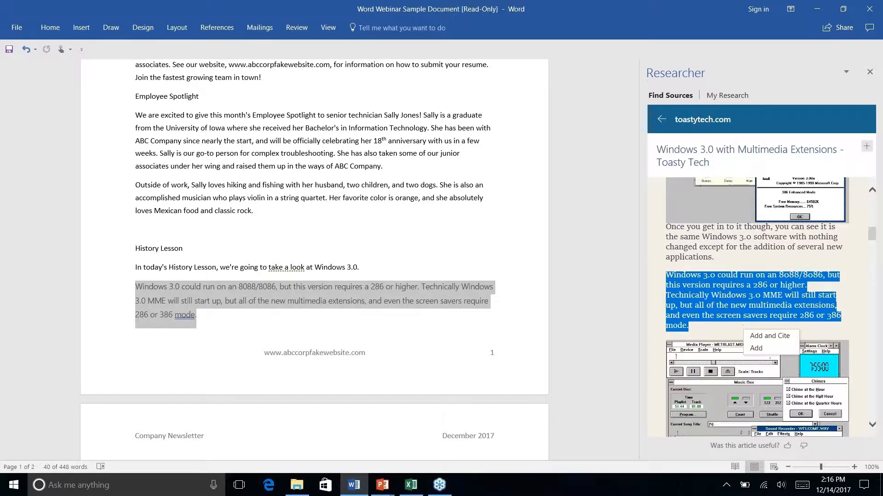
# Add and cite the article's paragraph about the media player playing ".mmm" animation files in the History Lesson section.
pyautogui.scroll(4, 742, 325)
pyautogui.scroll(-7, 793, 412)
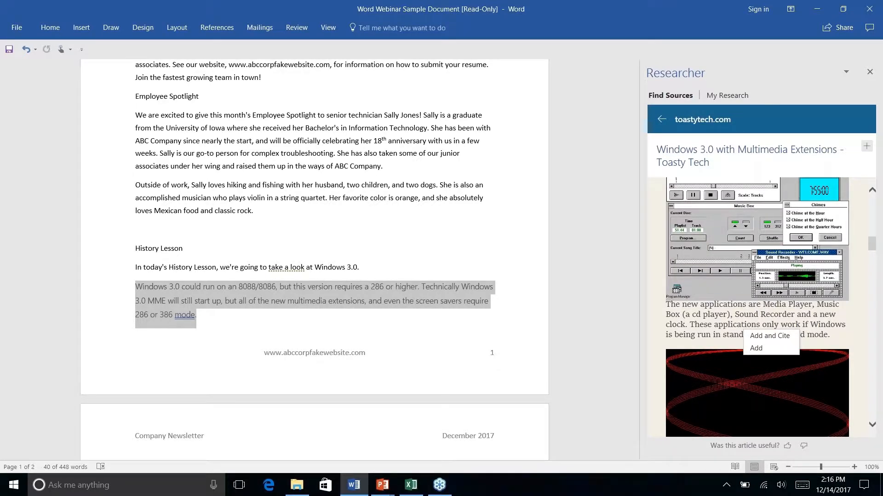
pyautogui.scroll(-3, 757, 307)
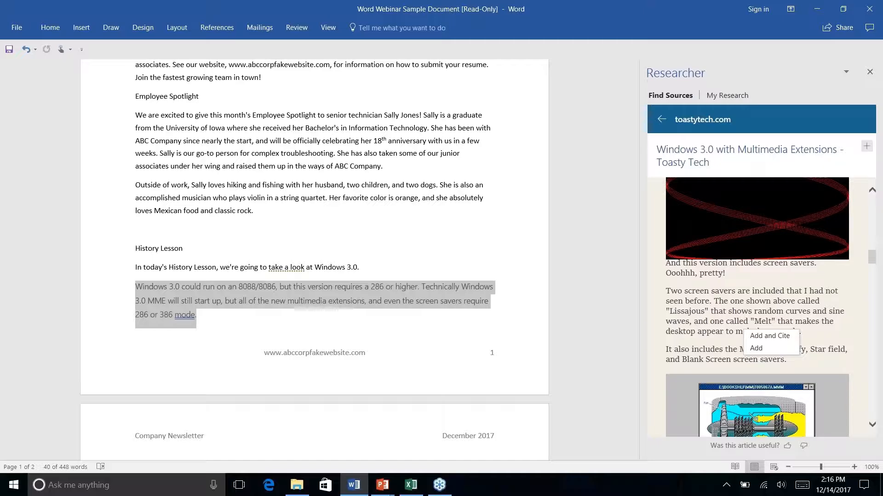
pyautogui.scroll(-5, 691, 295)
pyautogui.scroll(1, 692, 296)
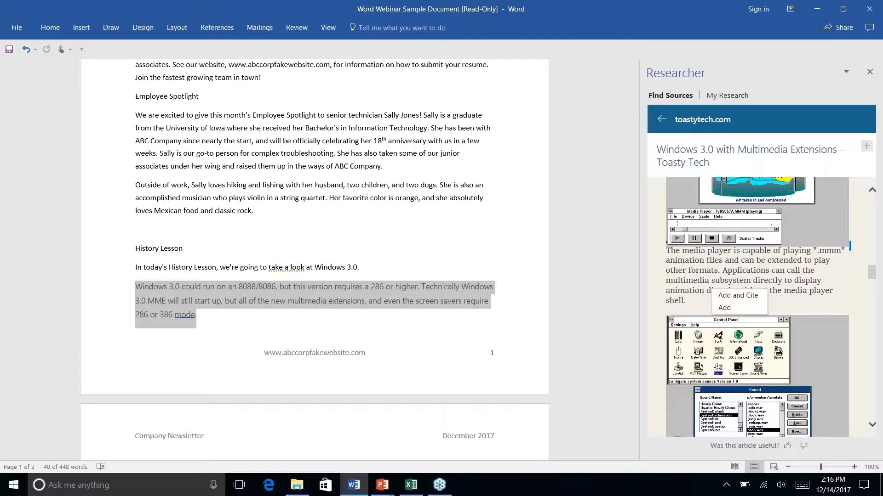
pyautogui.moveTo(666, 251); pyautogui.dragTo(710, 302)
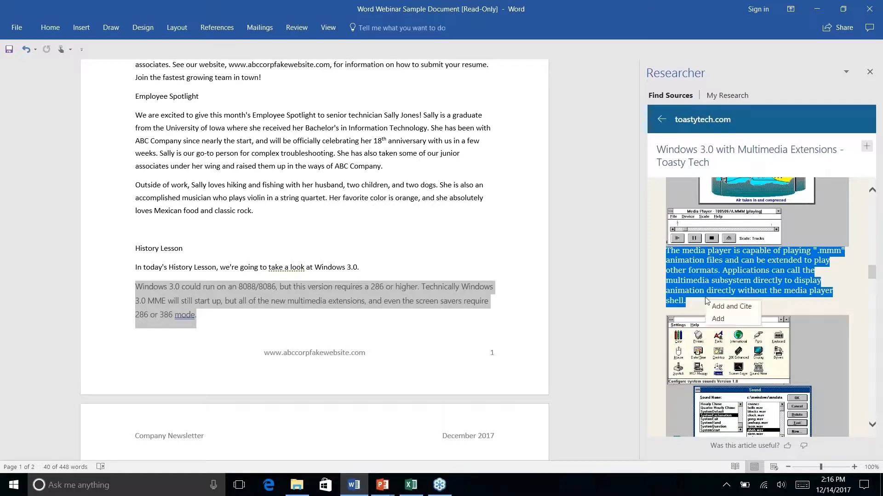
pyautogui.click(734, 311)
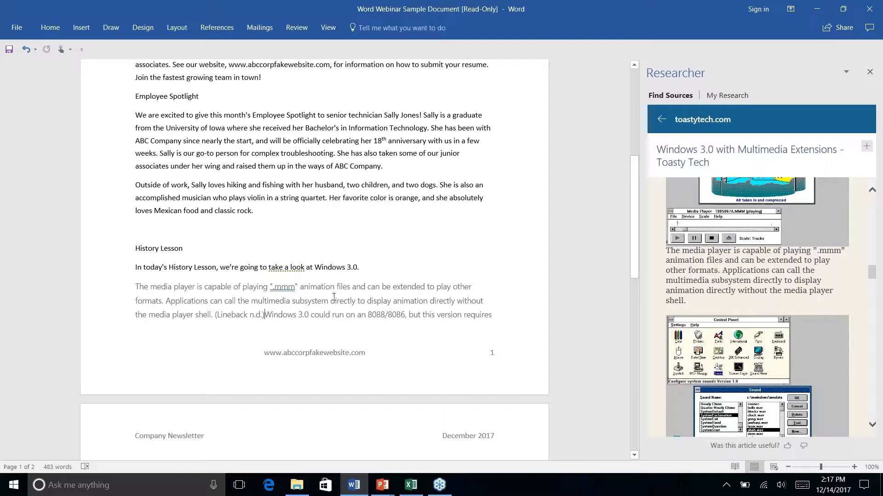
# Change the document's citation style to APA and collapse the ribbon.
pyautogui.scroll(-3, 334, 296)
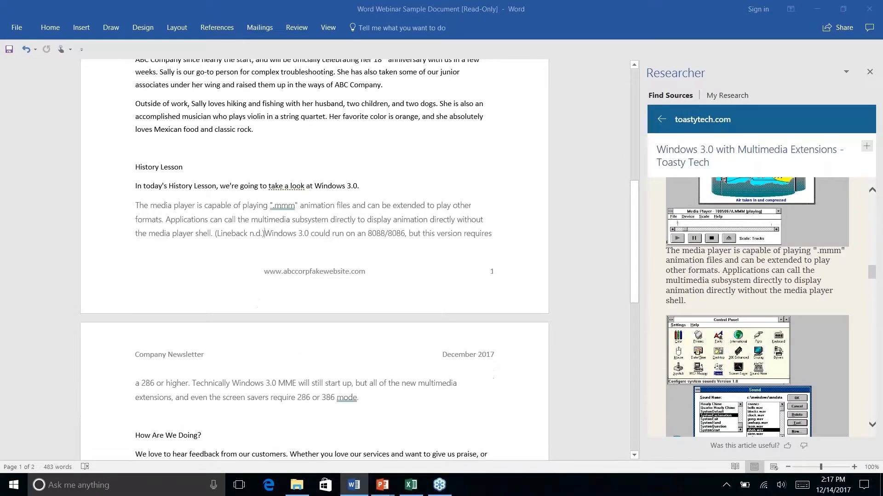
pyautogui.scroll(-3, 315, 257)
pyautogui.click(217, 27)
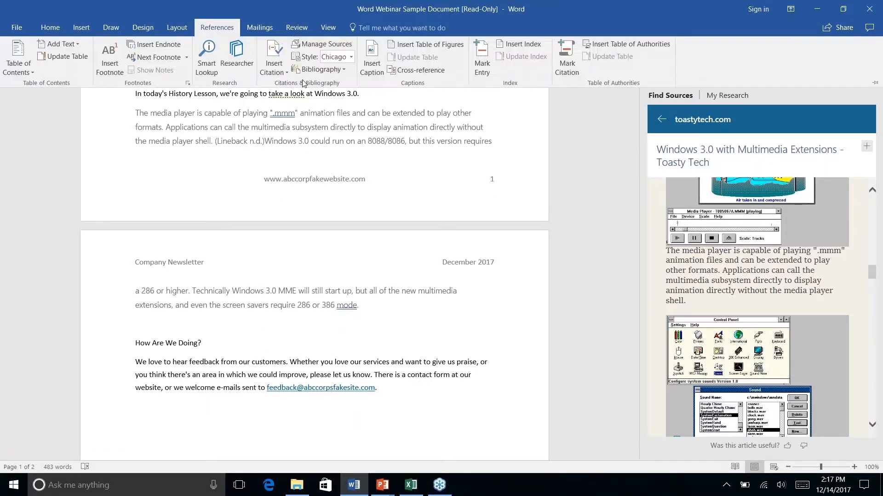
pyautogui.click(352, 61)
pyautogui.click(343, 80)
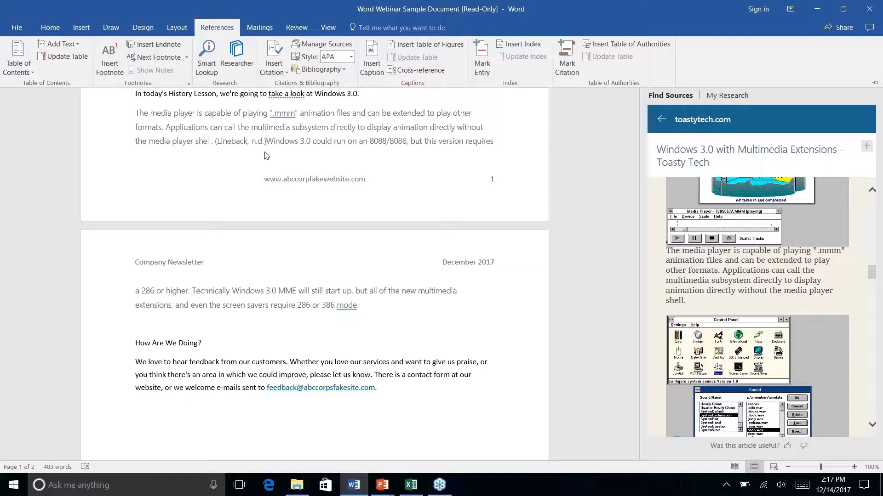
pyautogui.hotkey('ctrl', 'F1')
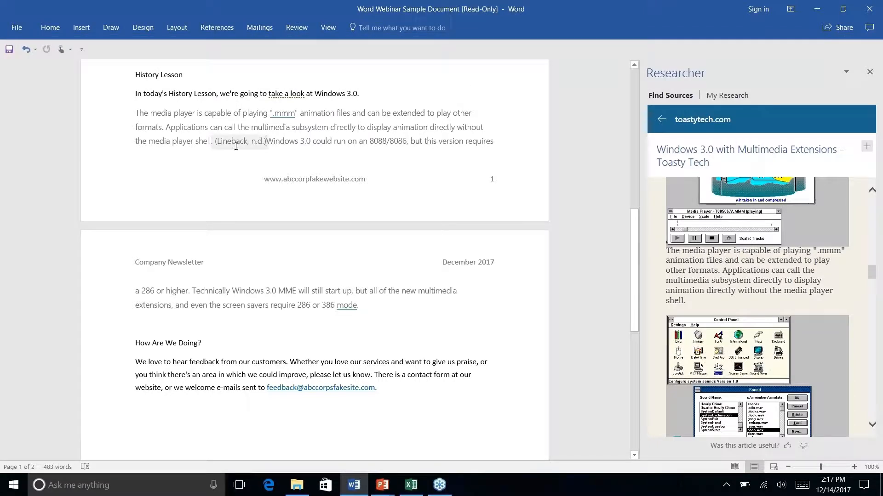
# Open the source details of the citation following the media player paragraph, check the Type of Source field, and cancel without changes.
pyautogui.click(240, 143)
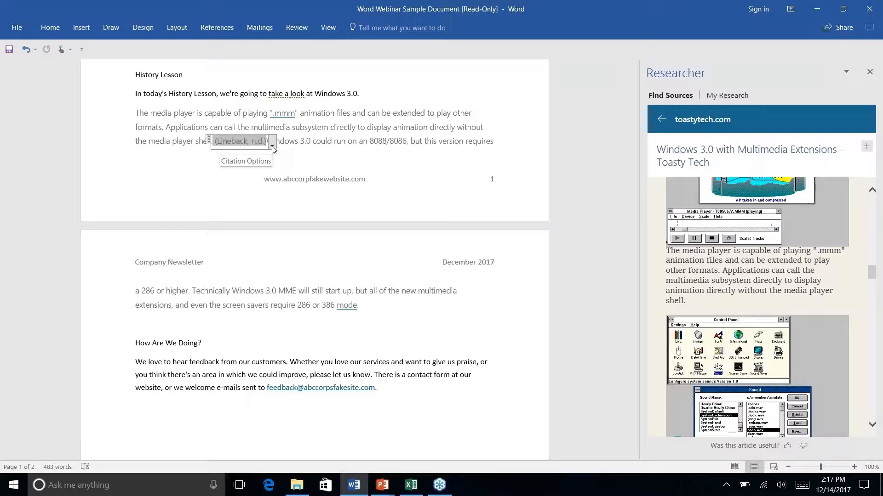
pyautogui.click(272, 145)
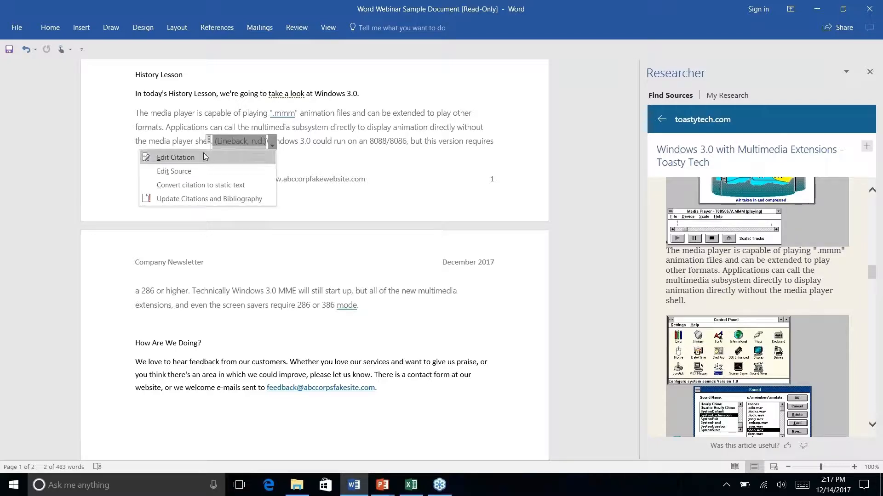
pyautogui.click(196, 172)
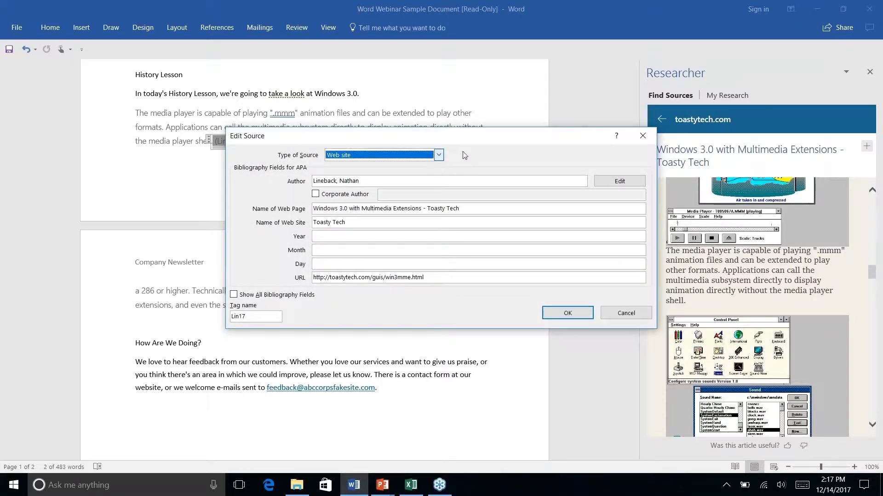
pyautogui.click(439, 155)
pyautogui.click(471, 159)
pyautogui.click(625, 314)
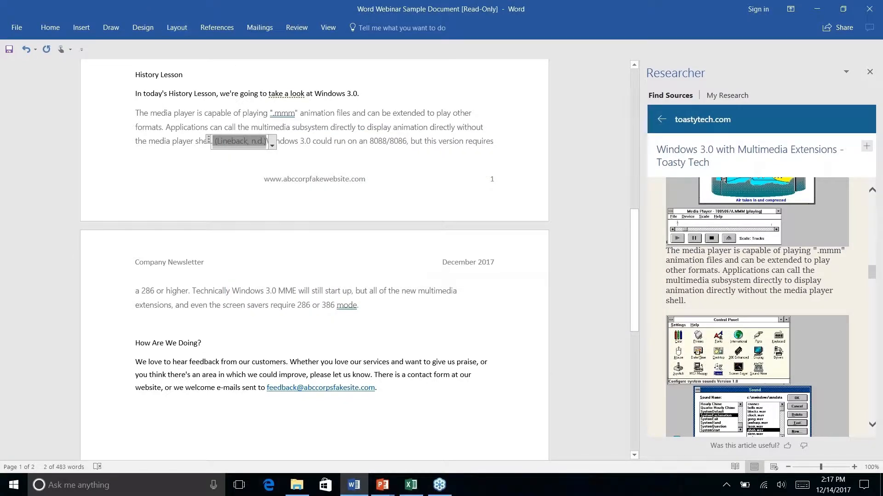
pyautogui.click(210, 29)
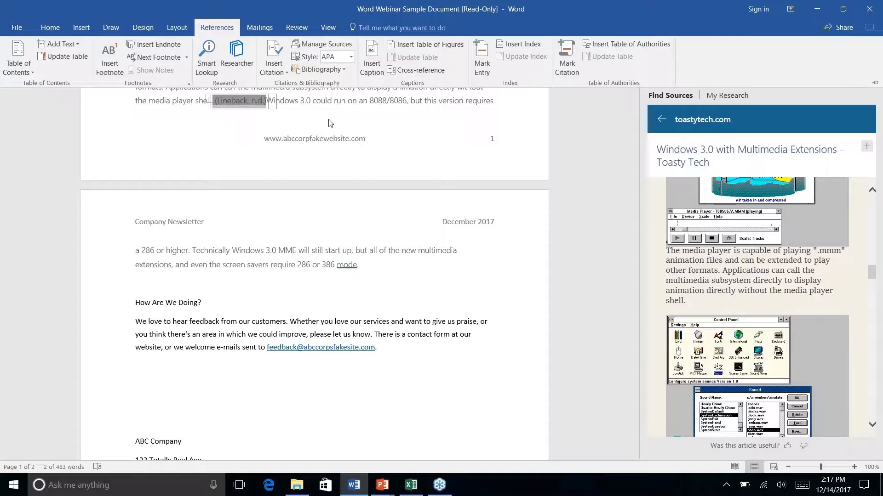
pyautogui.click(417, 179)
pyautogui.scroll(-3, 417, 179)
pyautogui.scroll(5, 416, 180)
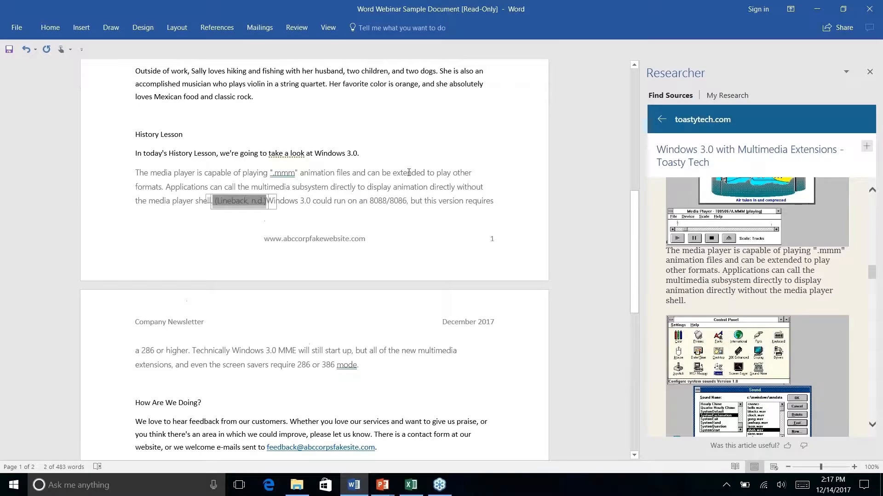
pyautogui.click(403, 169)
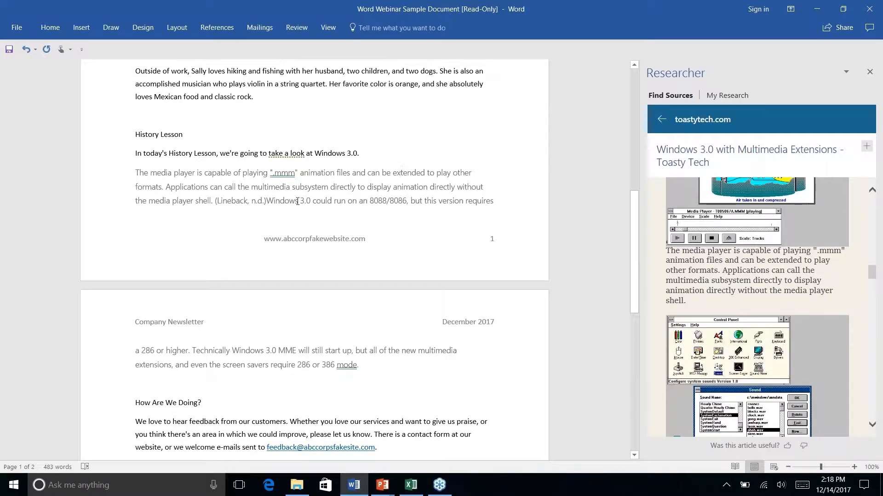
pyautogui.click(212, 28)
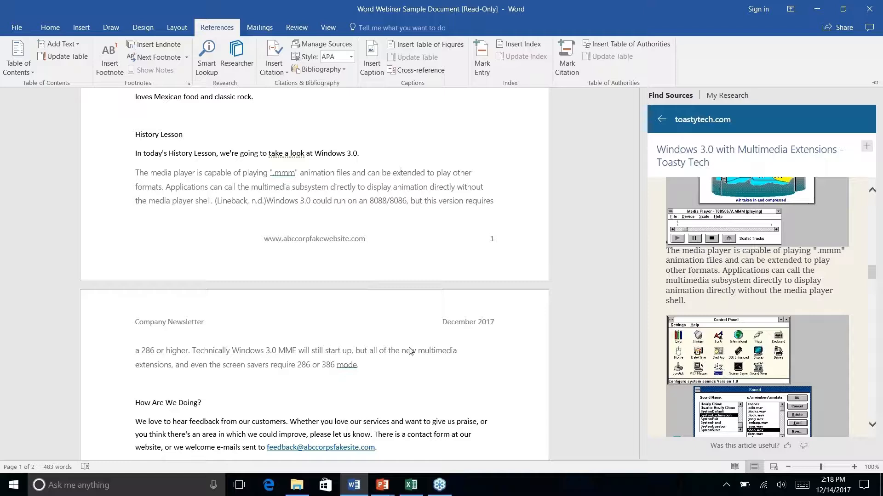
# Insert the built-in References bibliography right after the paragraph ending in "286 or 386 mode" on page 2.
pyautogui.click(383, 370)
pyautogui.rightClick(361, 369)
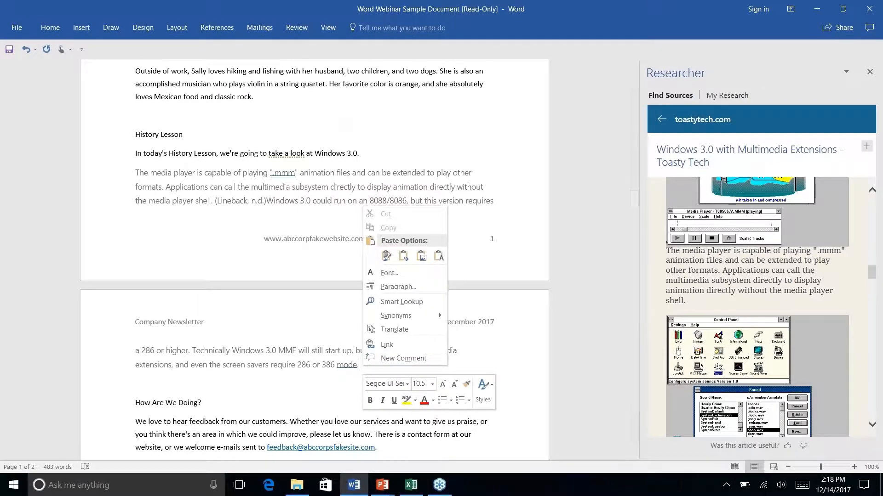
pyautogui.click(366, 367)
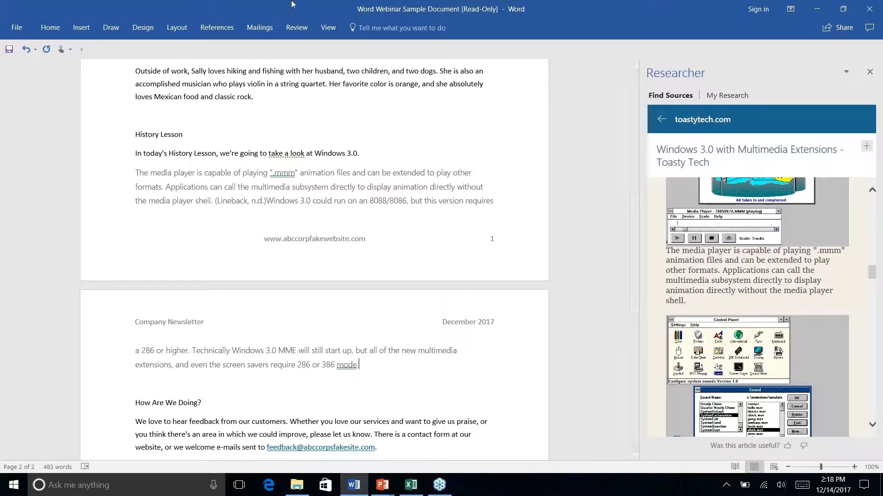
pyautogui.click(217, 28)
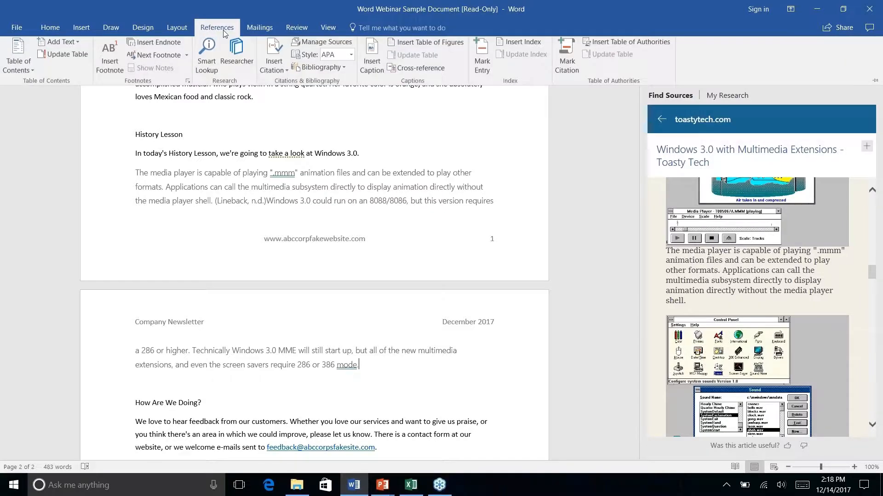
pyautogui.click(341, 69)
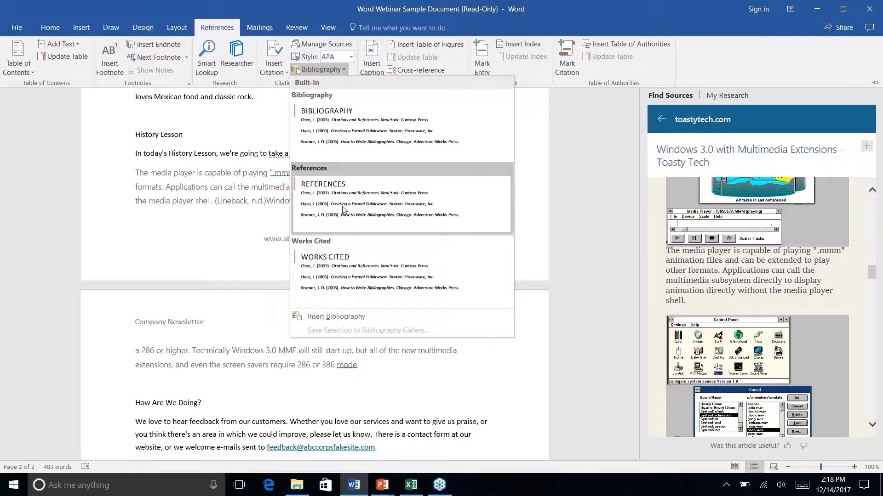
pyautogui.click(343, 209)
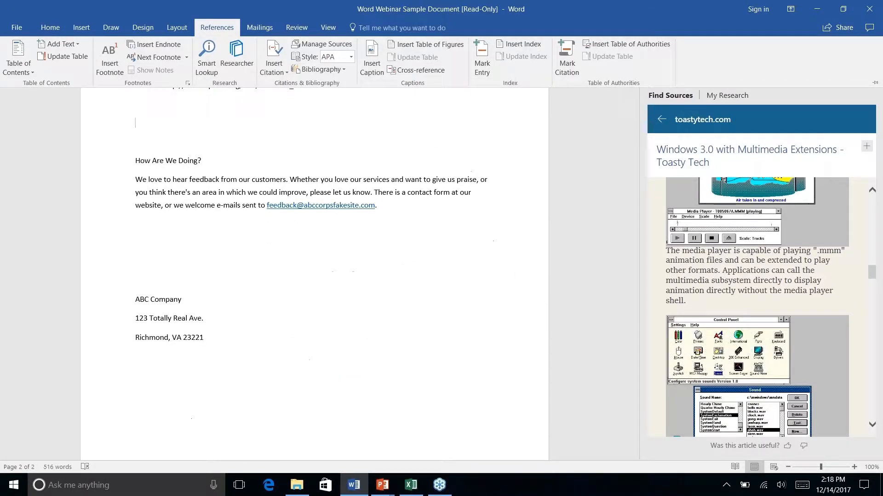
# Examine the References entries on page 2 and compare them with the in-text citation in the History Lesson section.
pyautogui.scroll(-3, 315, 276)
pyautogui.scroll(9, 315, 276)
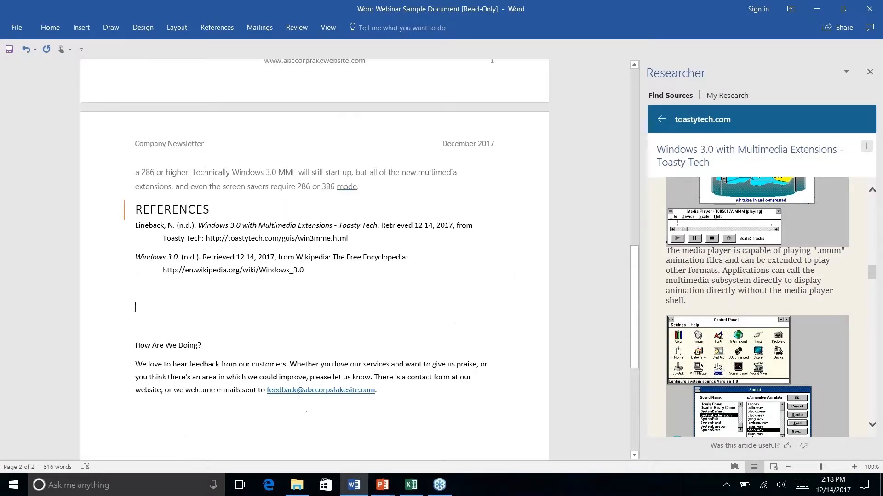
pyautogui.scroll(4, 315, 260)
pyautogui.scroll(-1, 314, 259)
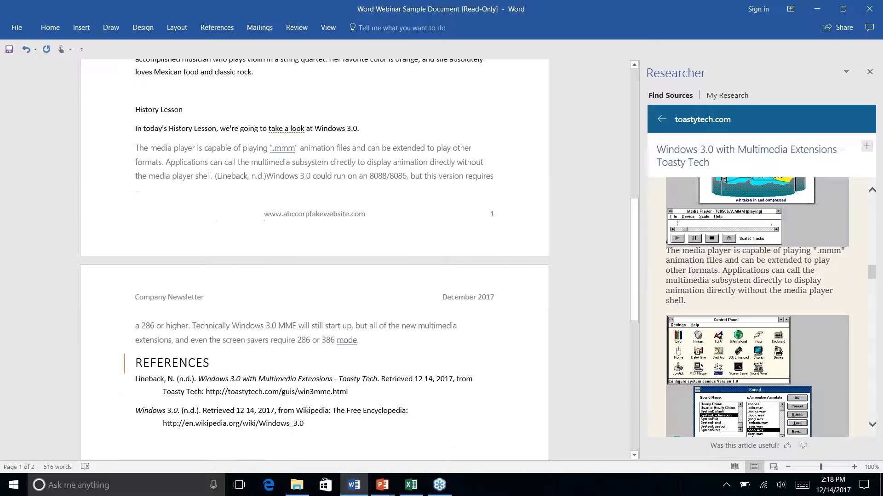
pyautogui.click(252, 174)
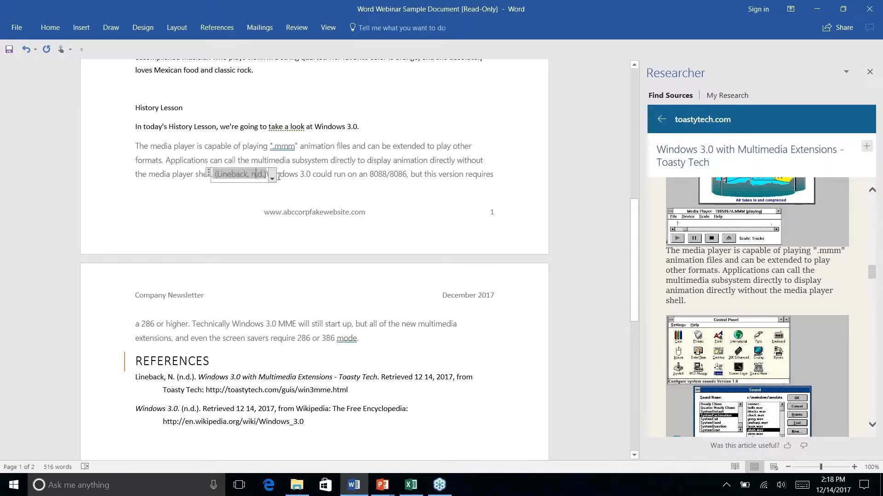
pyautogui.rightClick(321, 323)
pyautogui.click(320, 323)
pyautogui.click(321, 324)
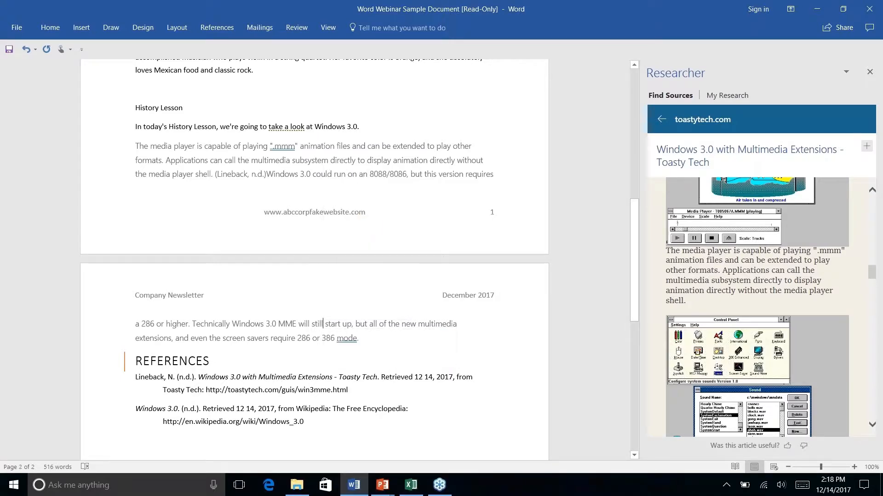
pyautogui.scroll(-4, 321, 324)
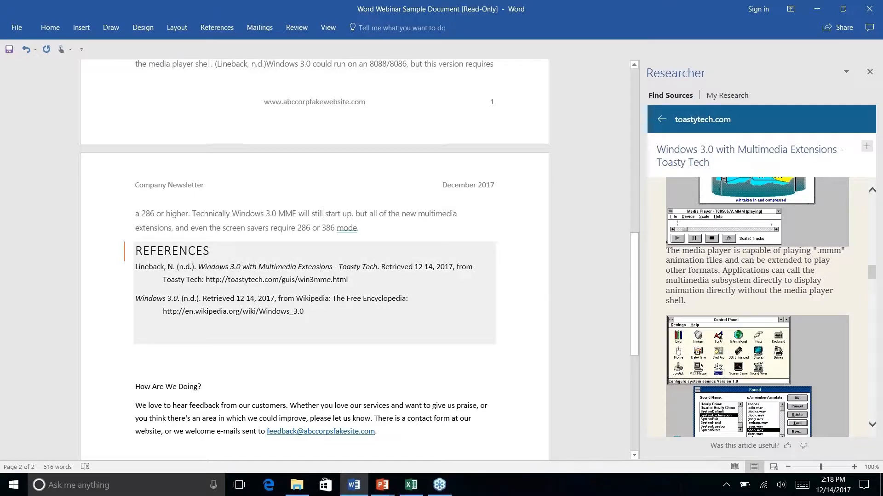
pyautogui.scroll(-3, 315, 257)
pyautogui.scroll(5, 314, 257)
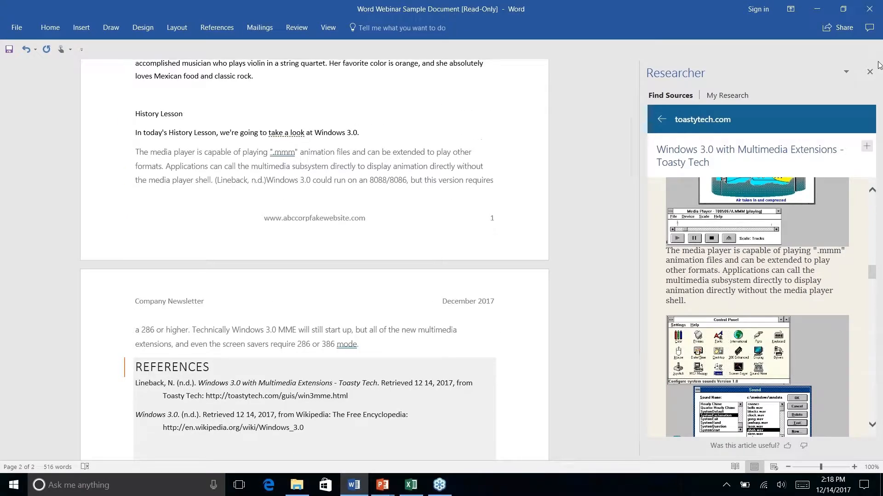
# Close and reopen Researcher, view its My Research page, and close Researcher again.
pyautogui.click(870, 72)
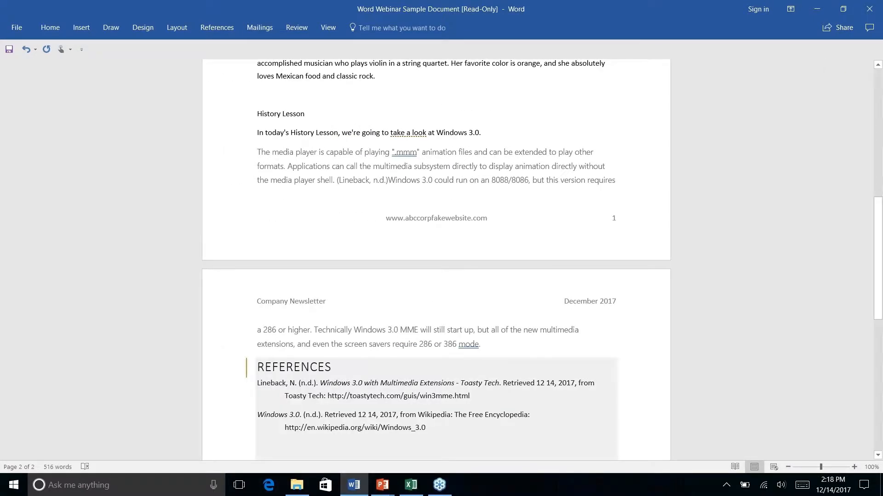
pyautogui.click(230, 28)
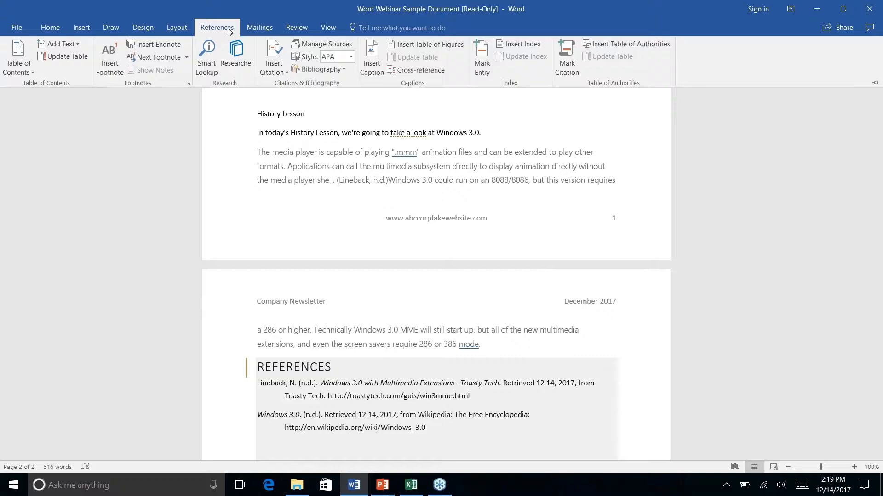
pyautogui.click(230, 63)
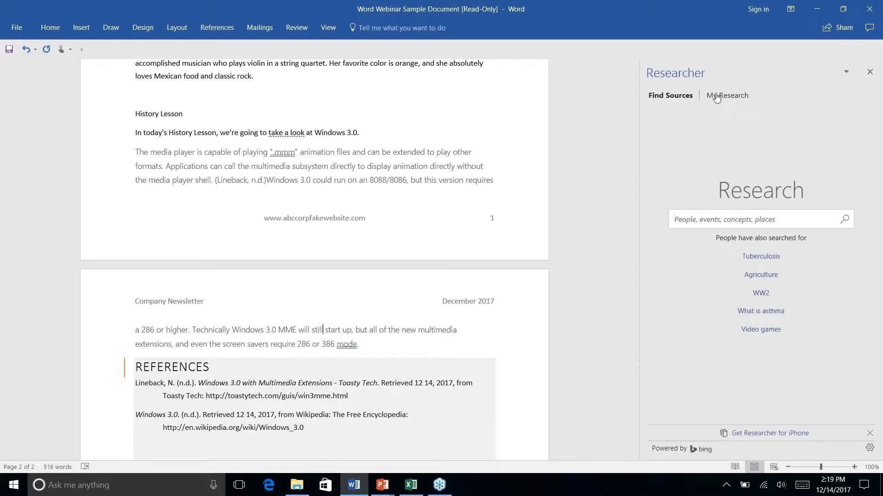
pyautogui.click(715, 97)
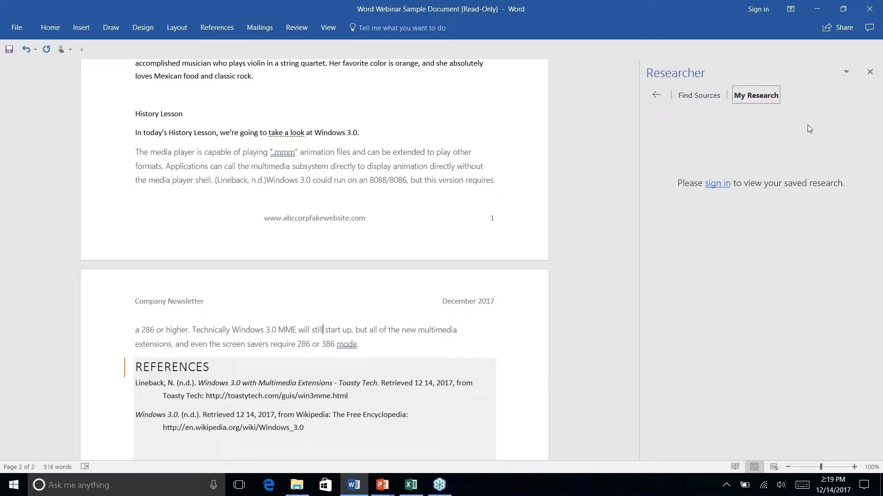
pyautogui.click(870, 75)
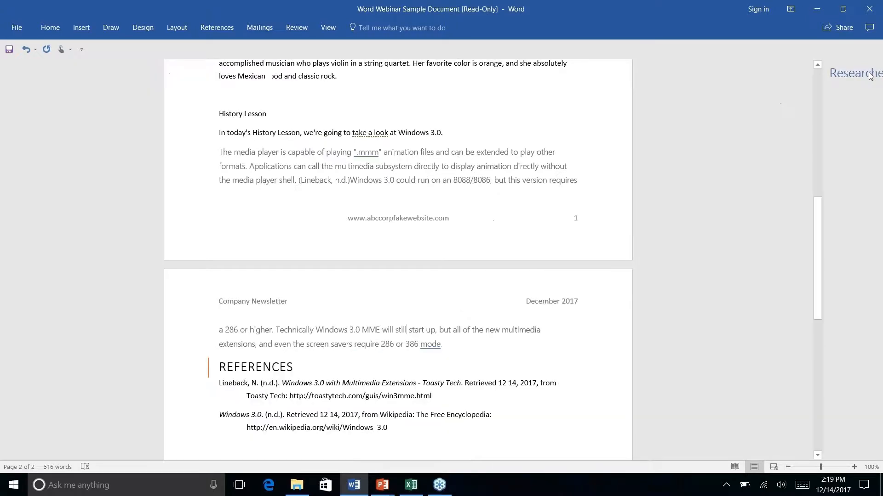
# Look over the newsletter from its Introduction on page 1 through the History Lesson and References sections.
pyautogui.scroll(-3, 436, 257)
pyautogui.scroll(10, 436, 258)
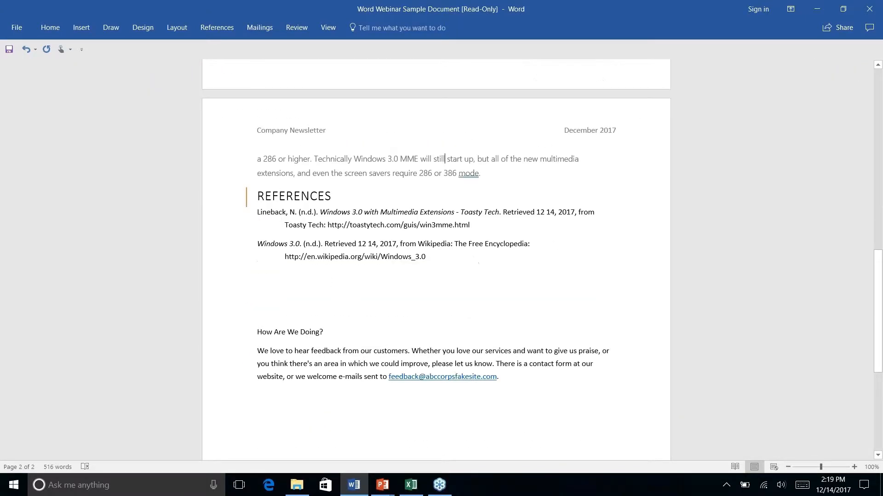
pyautogui.scroll(-1, 436, 257)
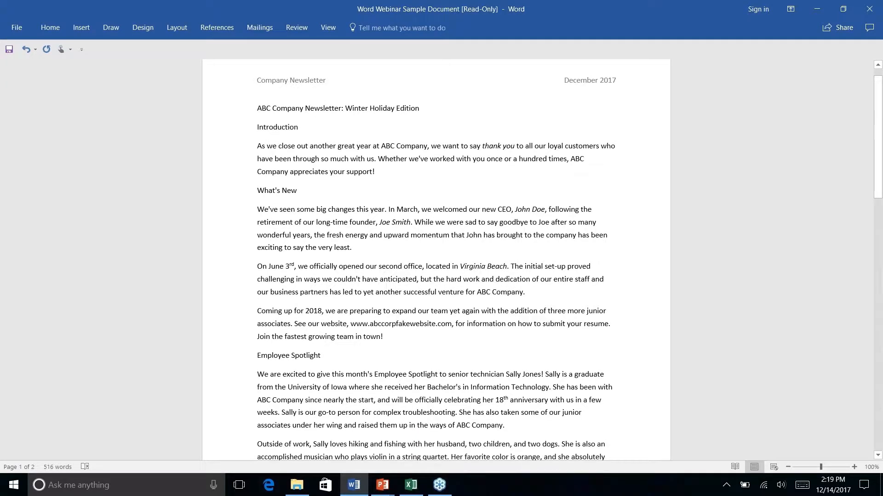
pyautogui.scroll(-8, 445, 380)
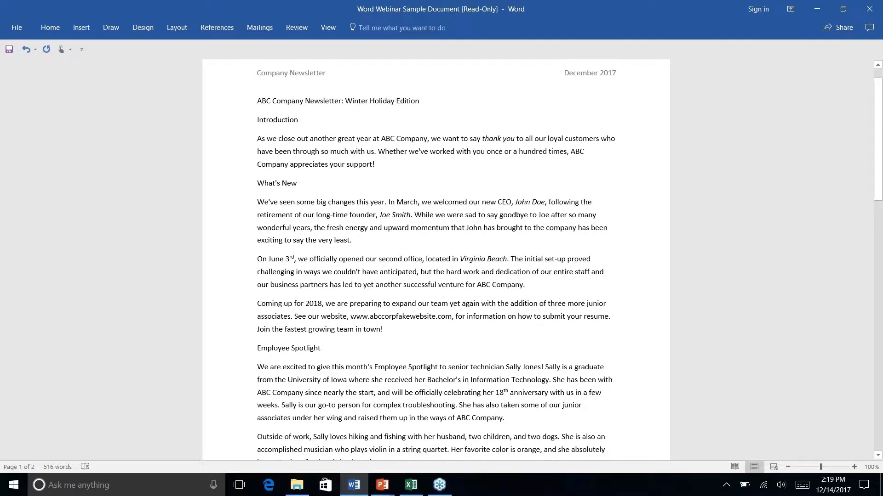
pyautogui.scroll(-4, 436, 258)
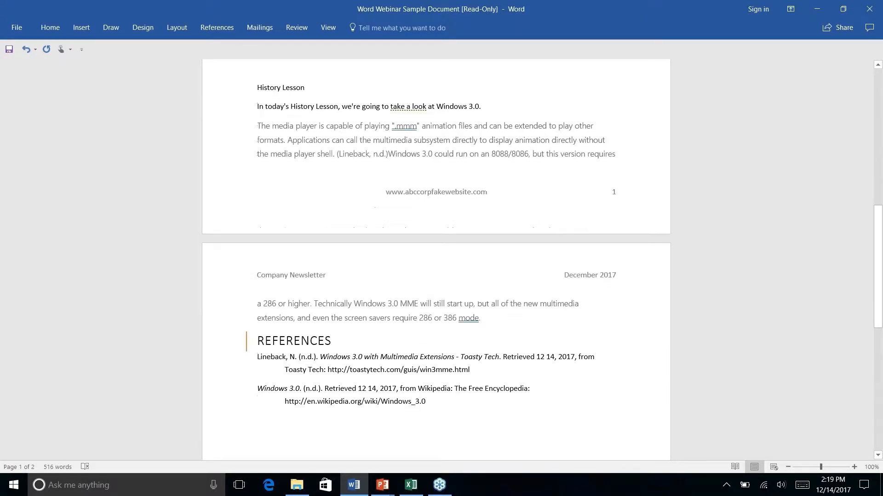
pyautogui.scroll(2, 436, 257)
pyautogui.scroll(2, 436, 258)
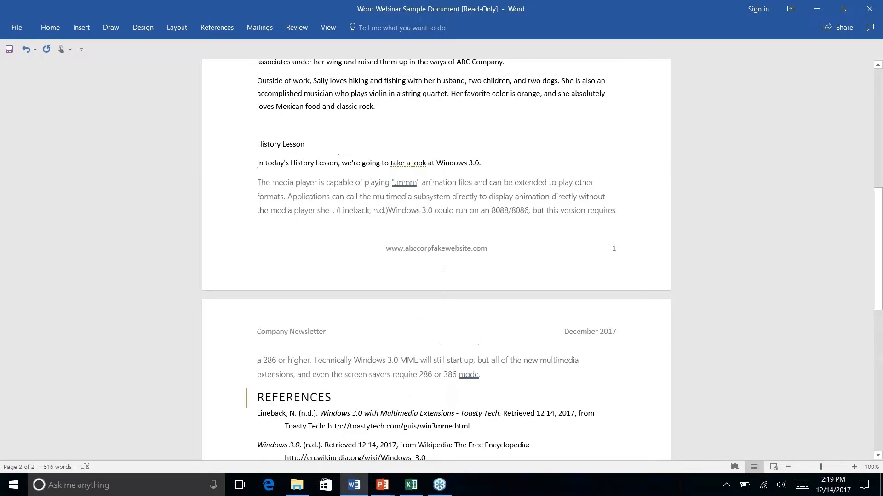
pyautogui.scroll(-1, 436, 257)
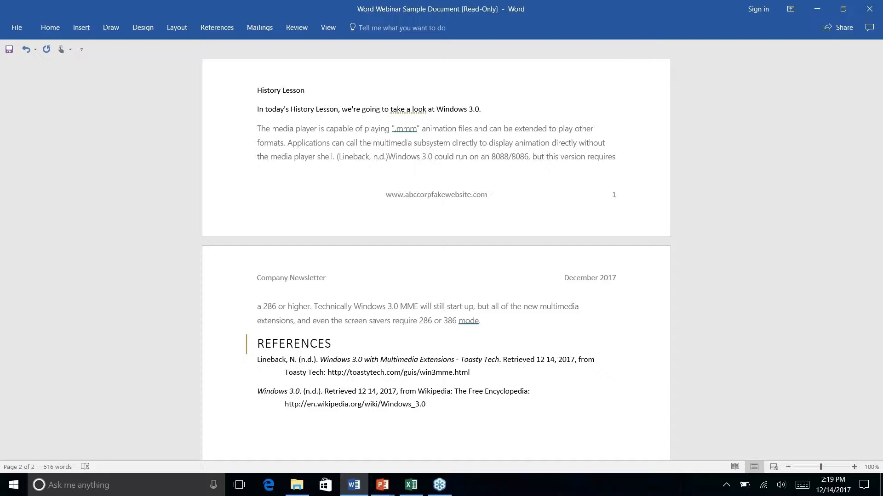
# Switch to the PowerPoint slide show, advance to the Quick Parts slide, and return to the company address block ending the Word newsletter.
pyautogui.hotkey('alt', 'Tab')
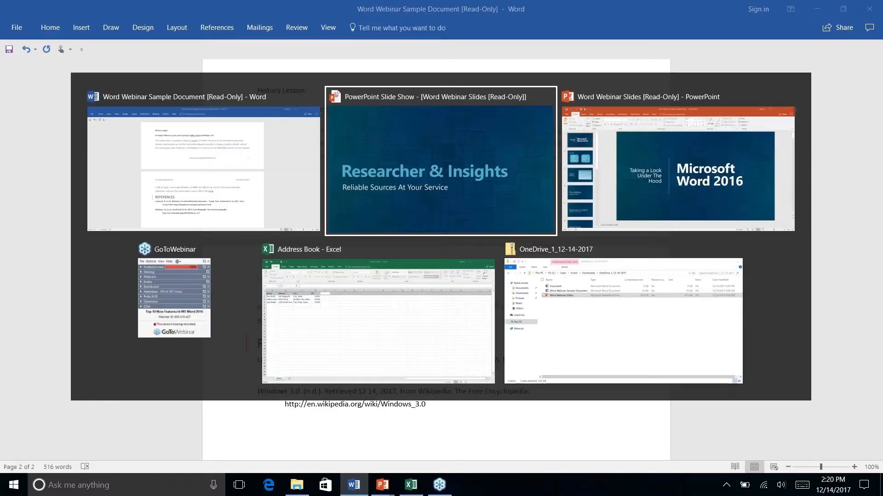
pyautogui.press('Right')
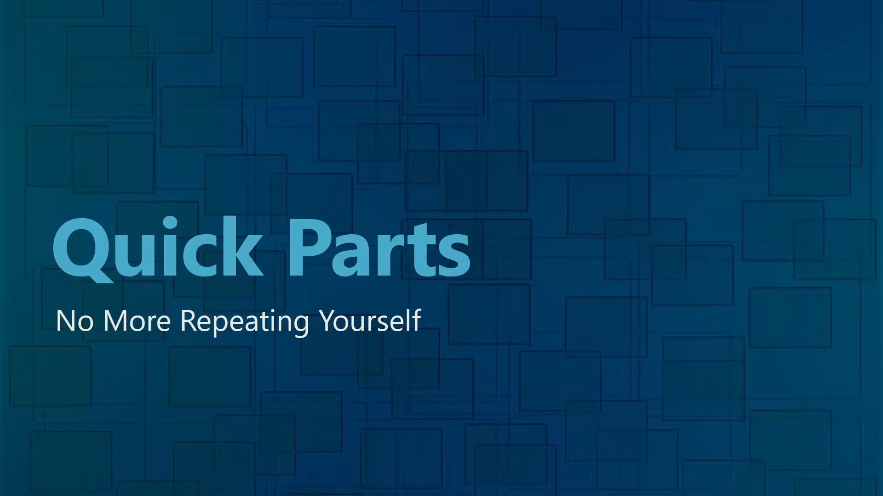
pyautogui.hotkey('alt', 'Tab')
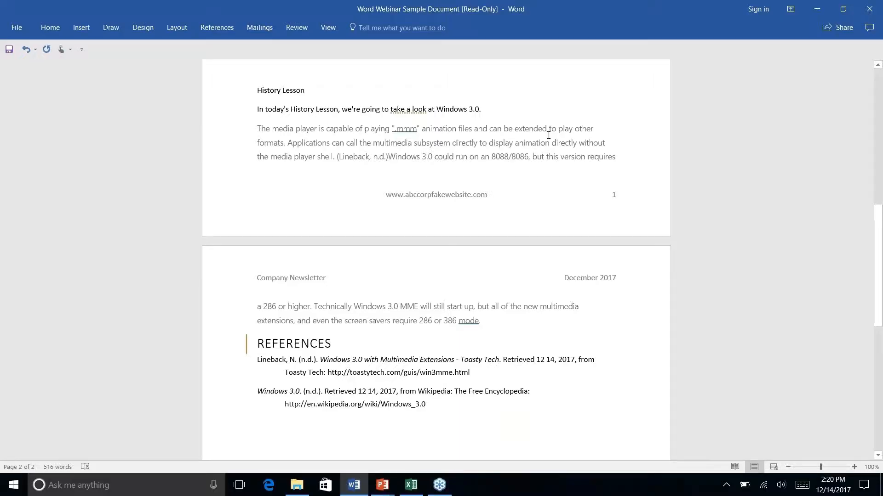
pyautogui.scroll(3, 450, 111)
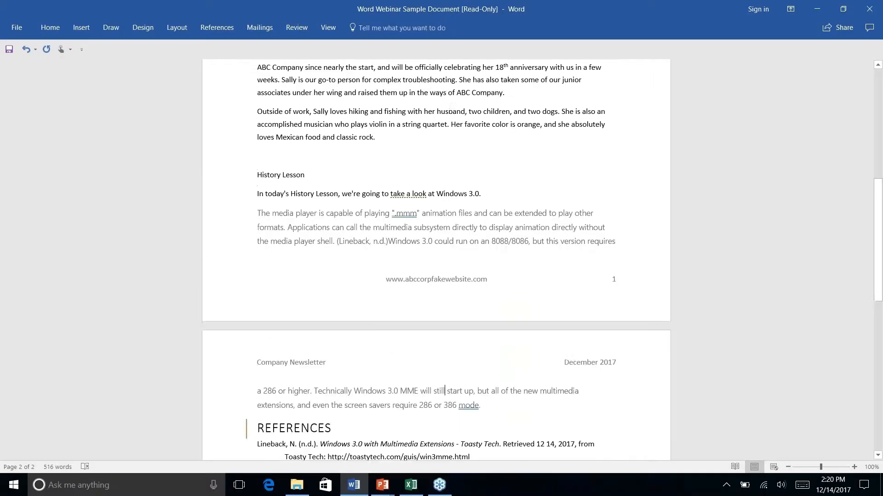
pyautogui.scroll(-15, 435, 257)
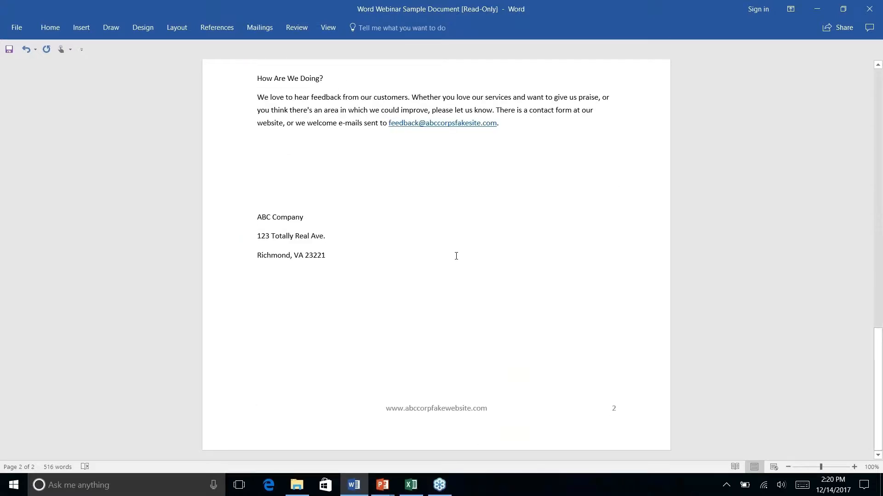
# Center the three-line company address block at the end of page 2.
pyautogui.moveTo(331, 257); pyautogui.dragTo(255, 215)
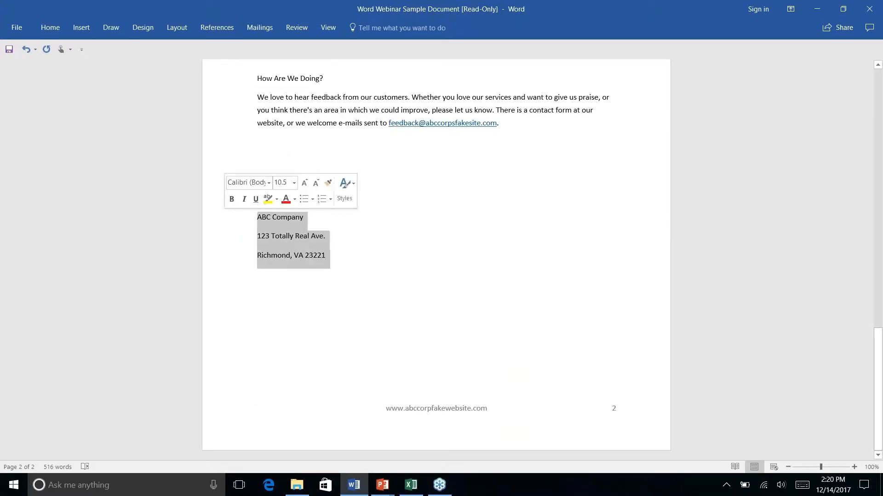
pyautogui.click(50, 27)
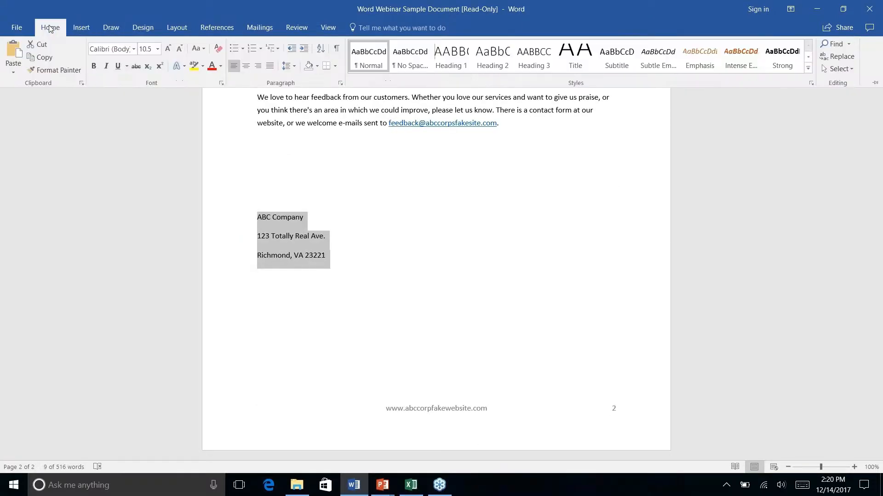
pyautogui.click(247, 67)
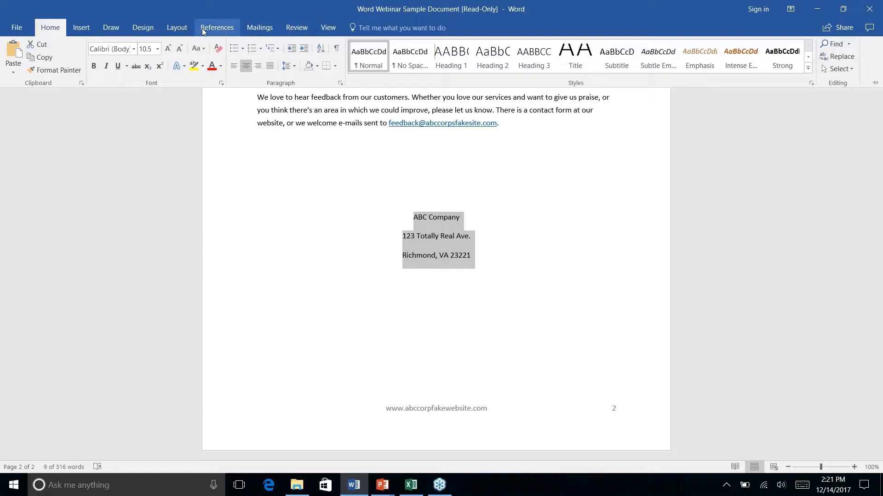
# Save the selected address block to the AutoText gallery as a building block named Company Address.
pyautogui.click(164, 28)
pyautogui.click(148, 29)
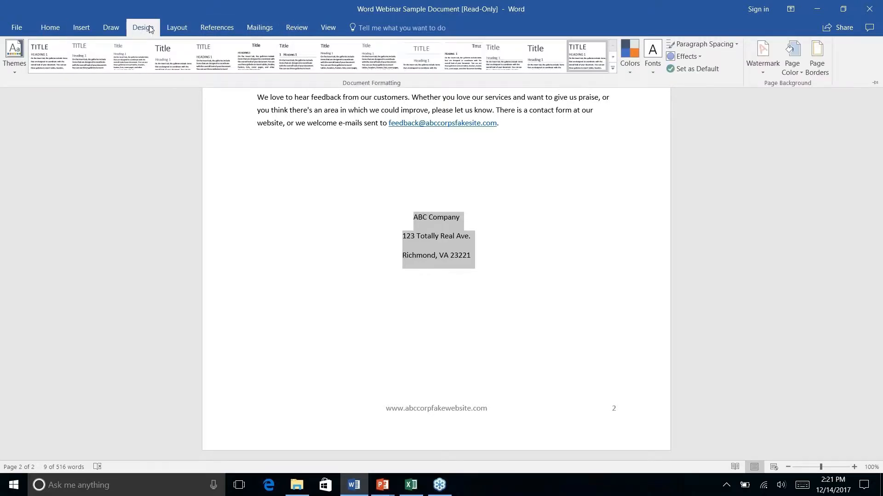
pyautogui.click(78, 30)
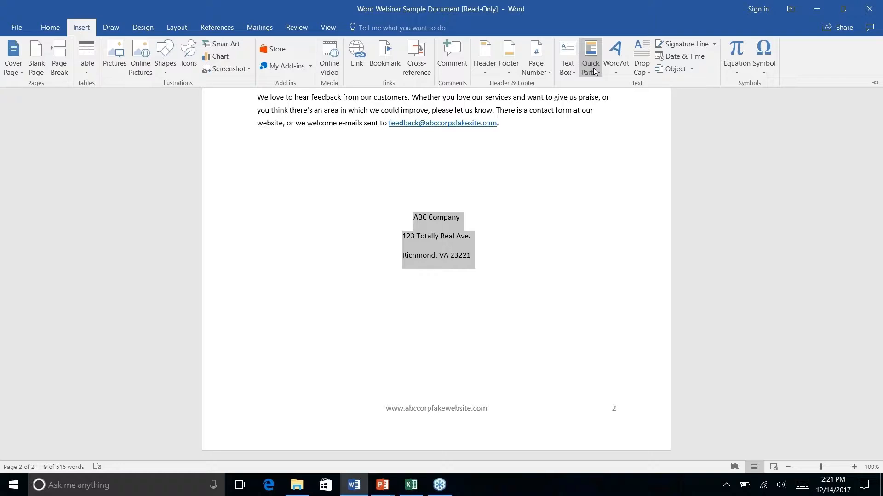
pyautogui.hotkey('ctrl', 'F1')
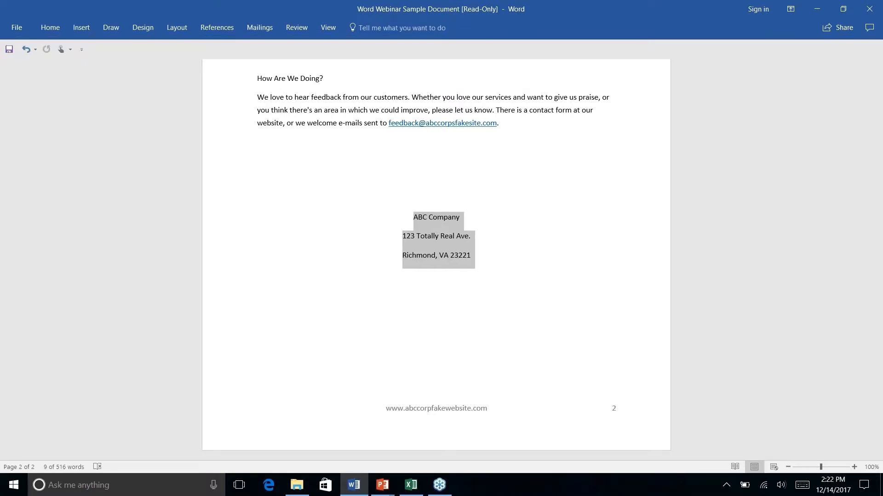
pyautogui.click(82, 28)
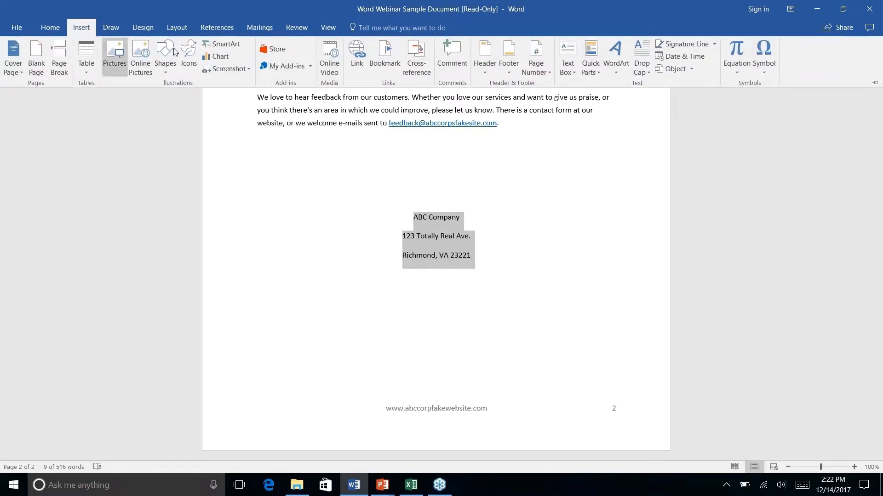
pyautogui.click(597, 71)
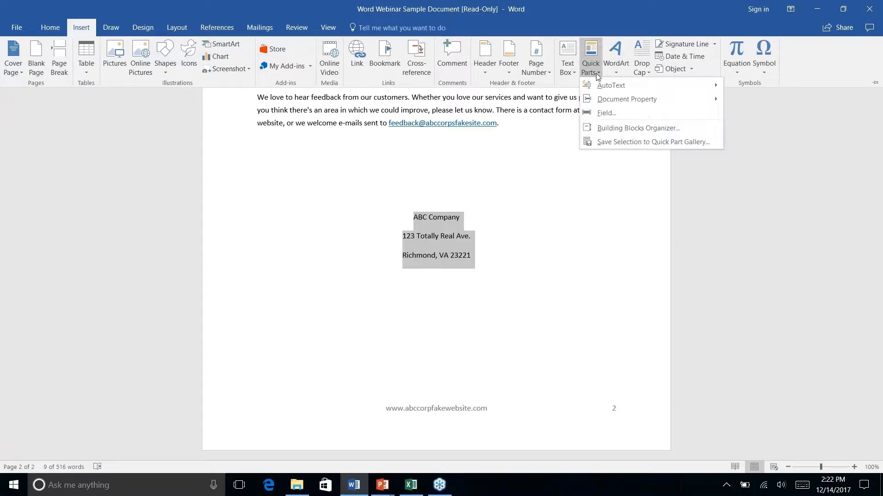
pyautogui.moveTo(609, 86)
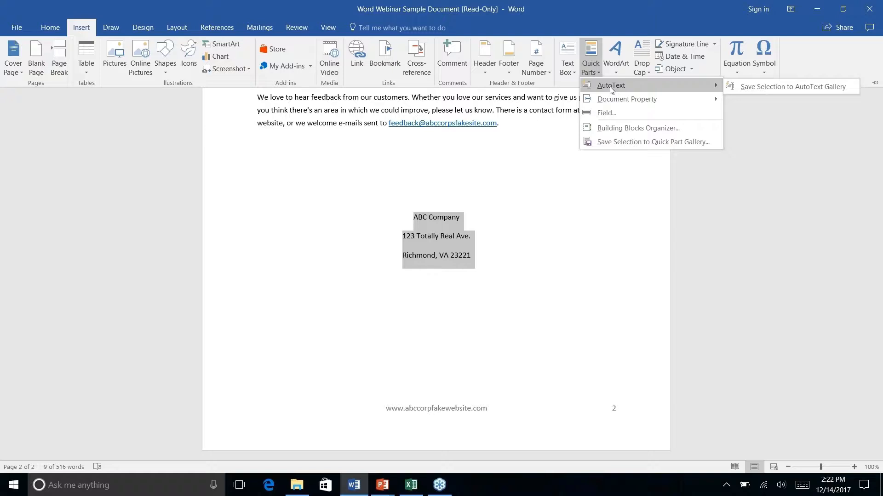
pyautogui.rightClick(775, 87)
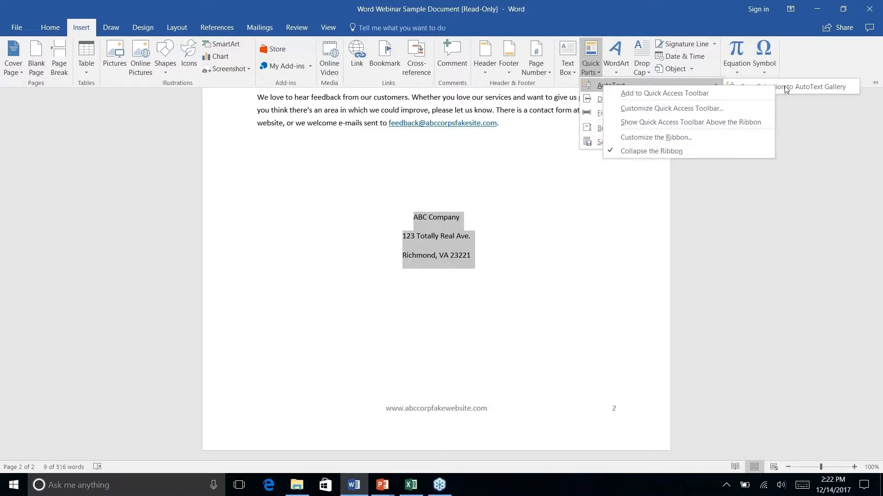
pyautogui.click(791, 85)
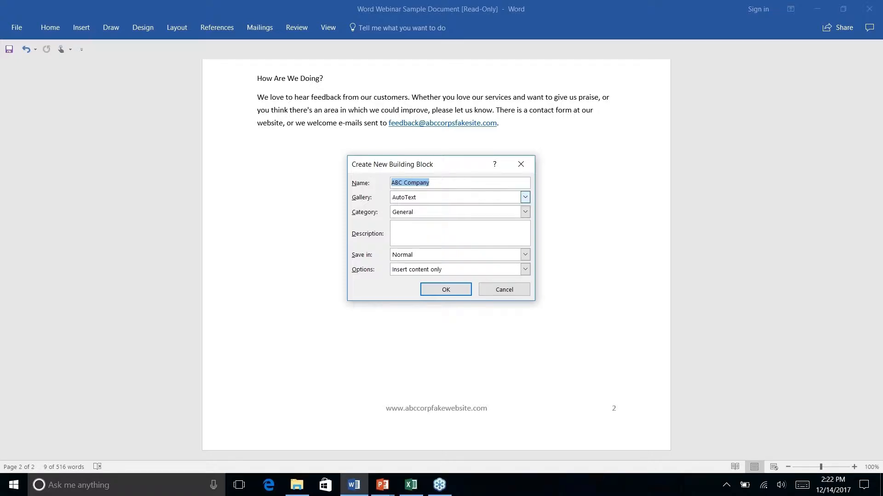
pyautogui.write('C')
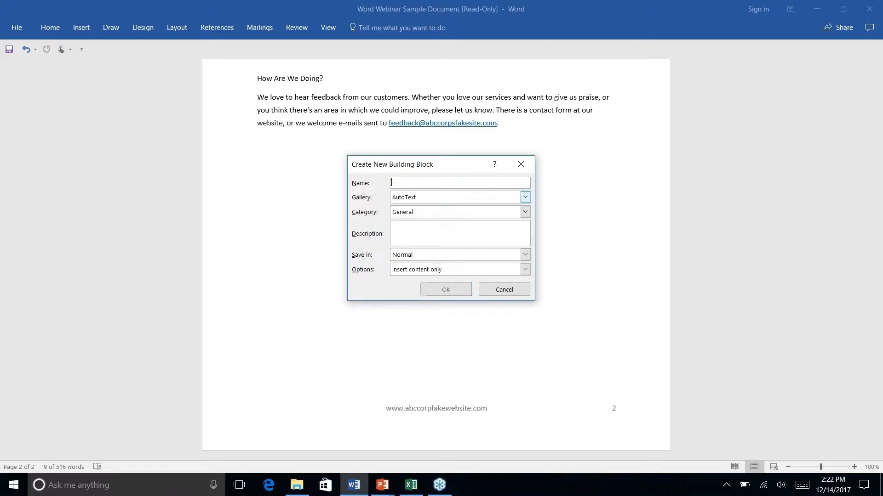
pyautogui.write('ompany Address')
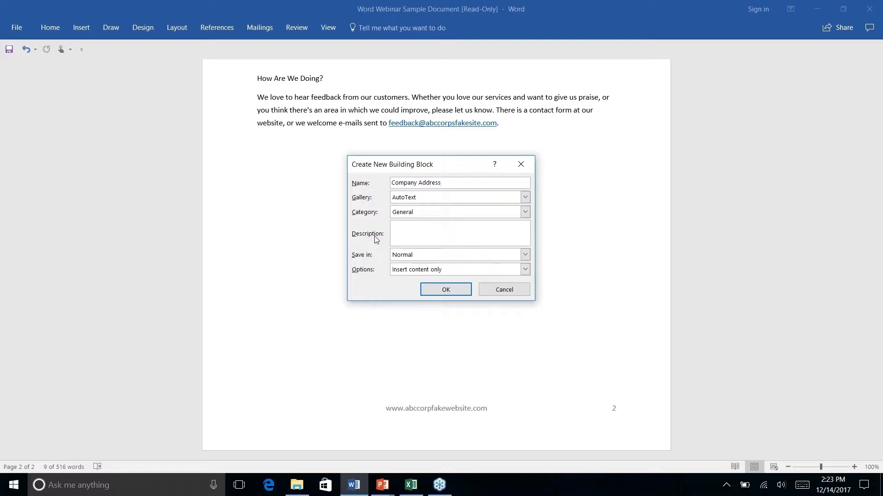
pyautogui.click(445, 289)
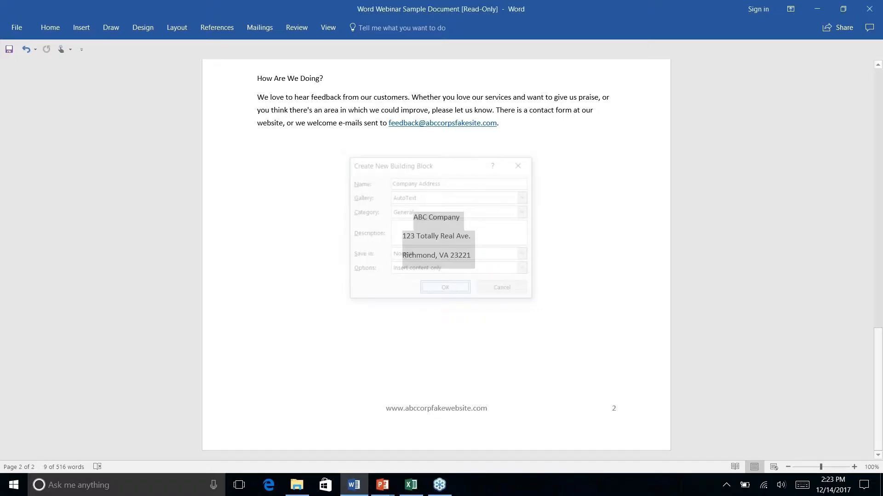
# Delete the centered company address block from the end of page 2.
pyautogui.click(441, 237)
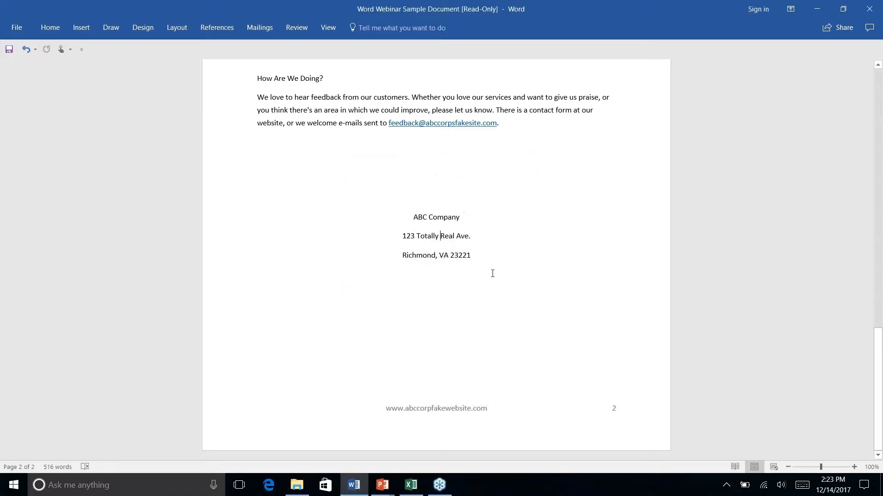
pyautogui.moveTo(470, 255); pyautogui.dragTo(413, 217)
pyautogui.press('Delete')
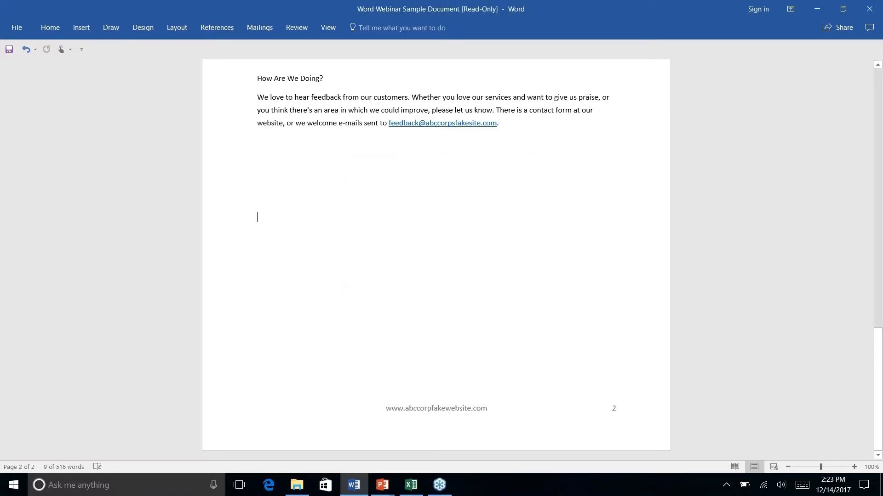
# Insert the saved Company Address AutoText entry at the end of page 2.
pyautogui.click(78, 28)
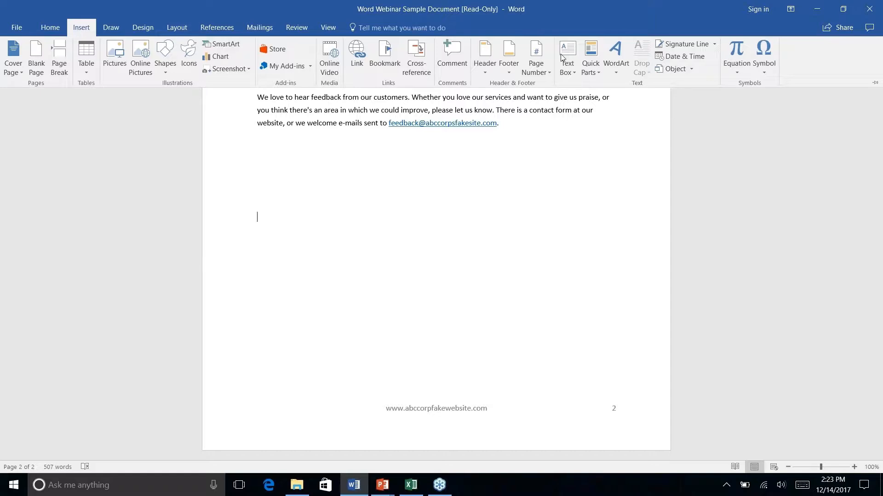
pyautogui.rightClick(597, 72)
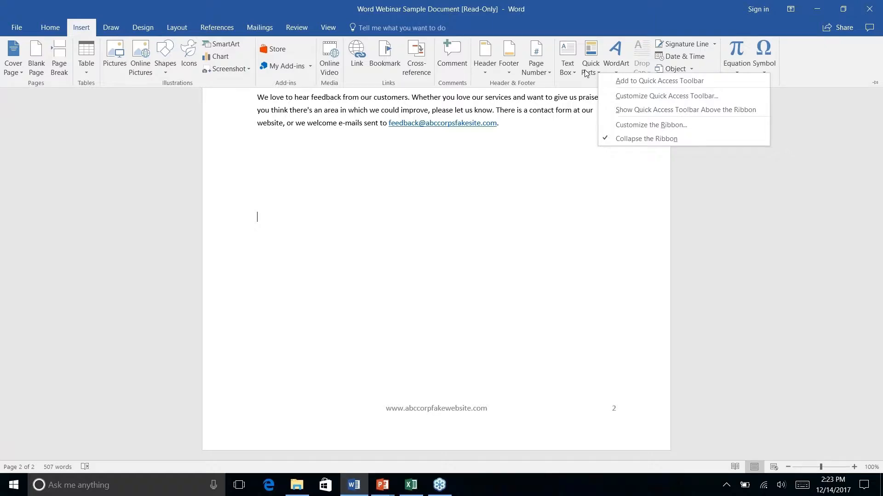
pyautogui.click(588, 72)
pyautogui.click(590, 69)
pyautogui.moveTo(605, 92)
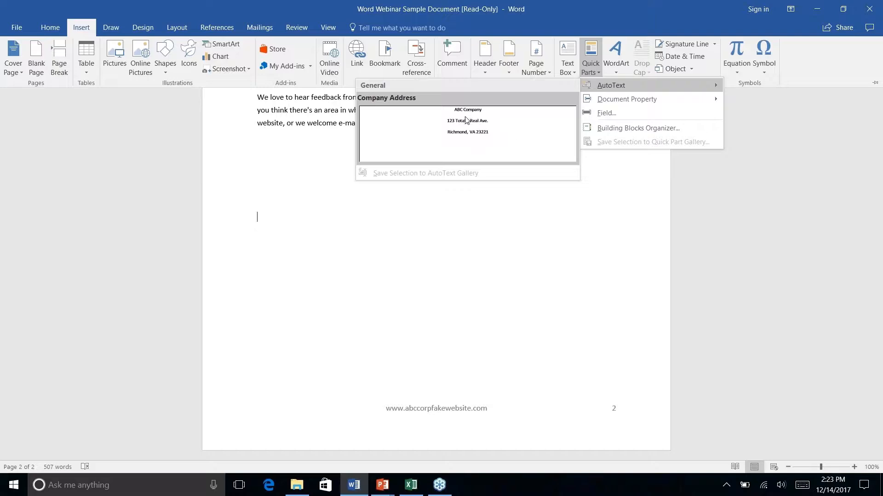
pyautogui.click(469, 131)
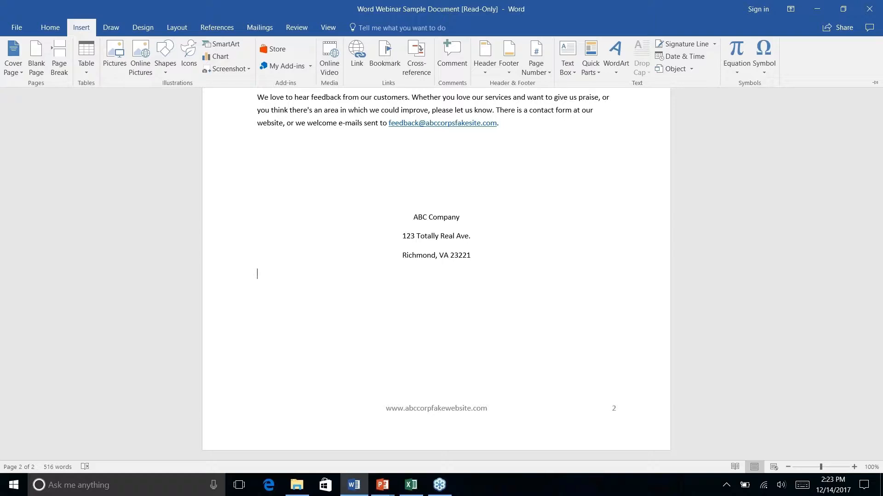
# Open the Building Blocks Organizer and sort its list by name, and finally by gallery.
pyautogui.click(597, 73)
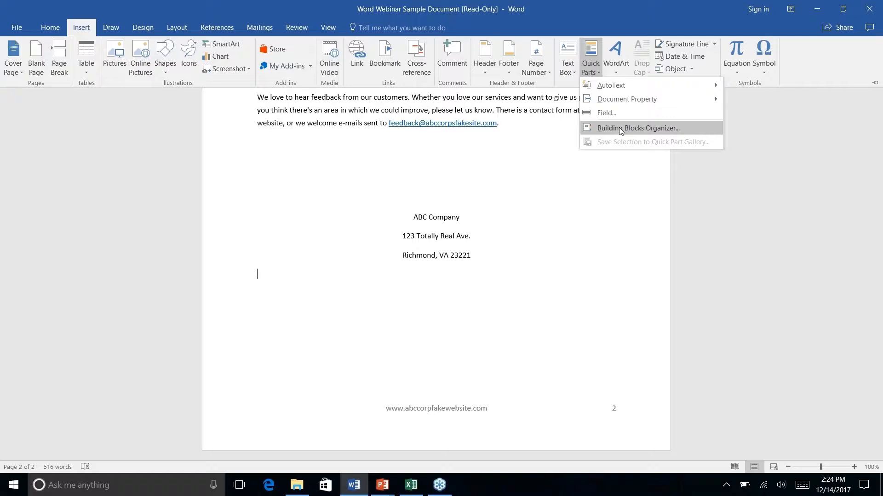
pyautogui.click(619, 128)
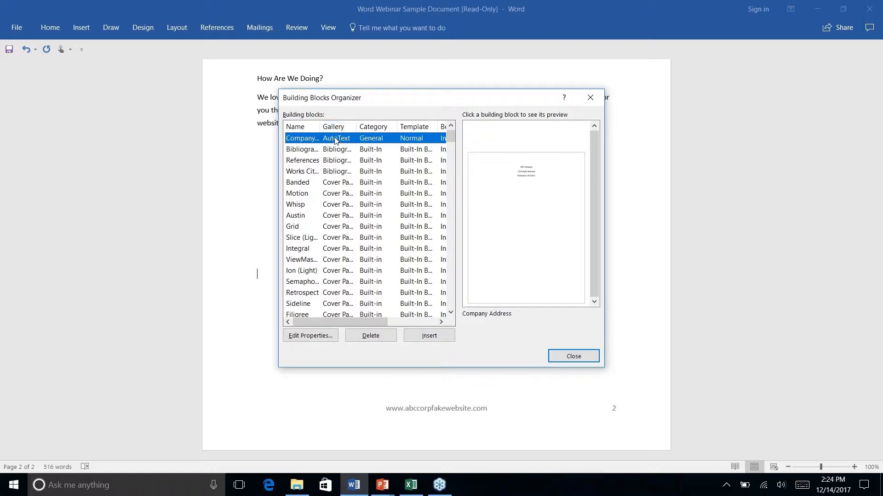
pyautogui.click(297, 130)
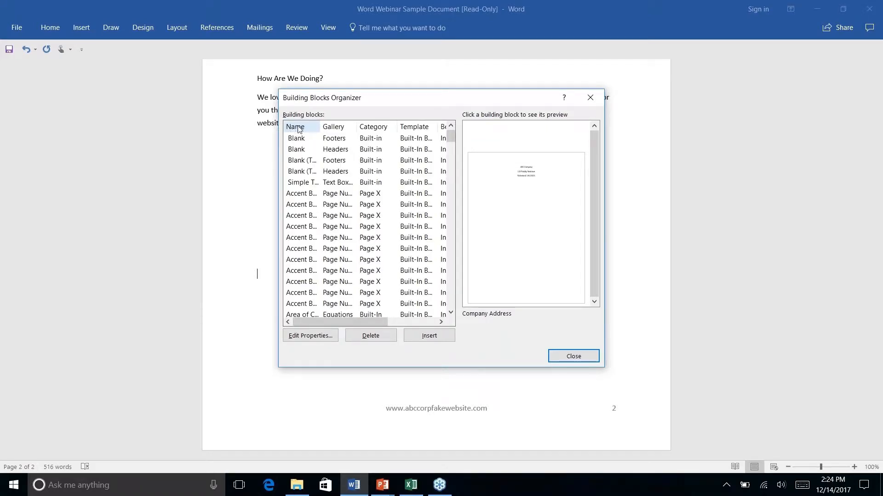
pyautogui.click(338, 129)
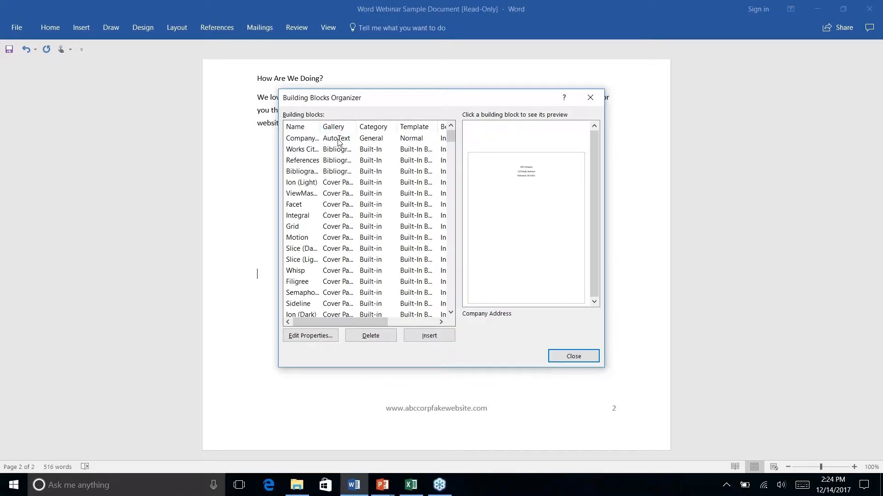
# View the properties of the Company Address building block and close them without changes.
pyautogui.click(303, 141)
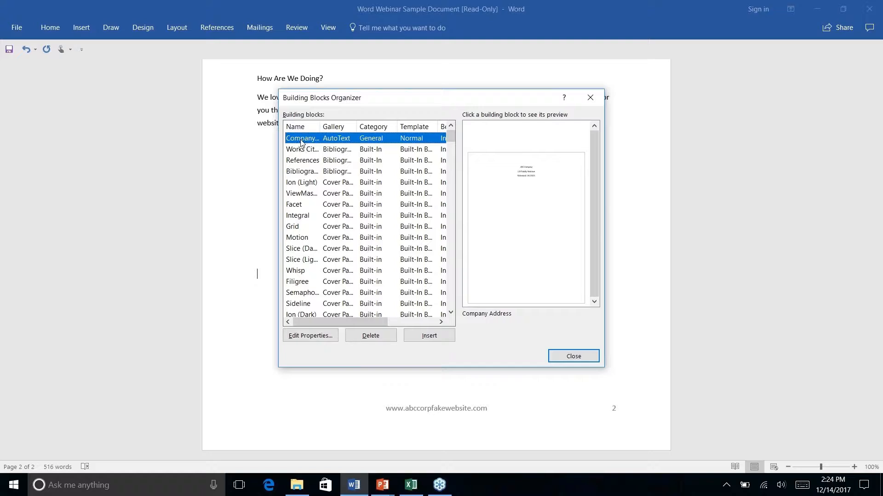
pyautogui.click(311, 337)
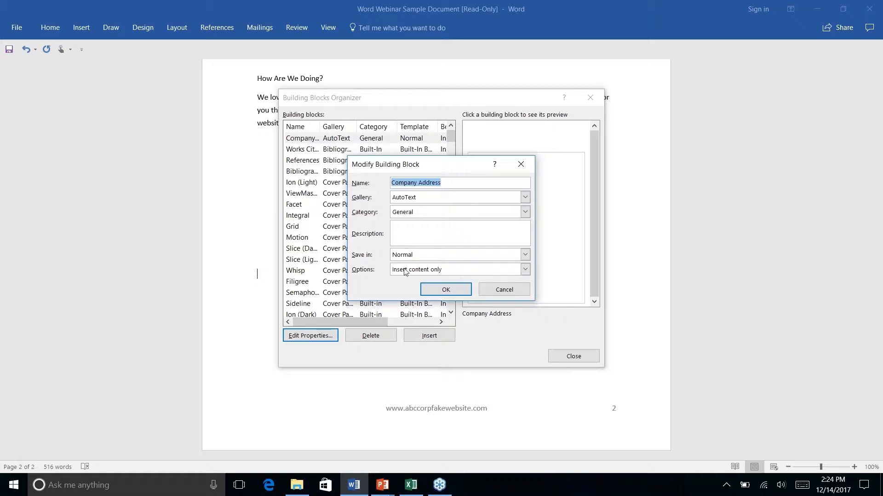
pyautogui.click(506, 290)
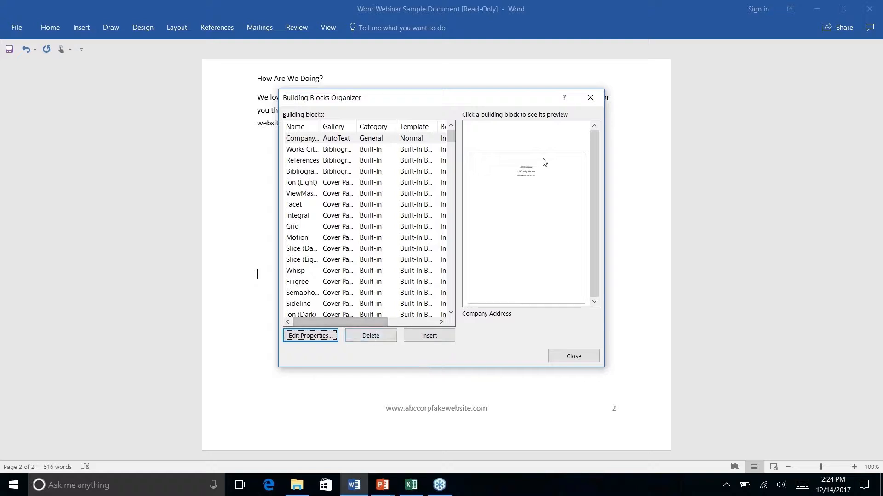
# Delete the Company Address building block from the organizer and confirm the deletion.
pyautogui.click(340, 139)
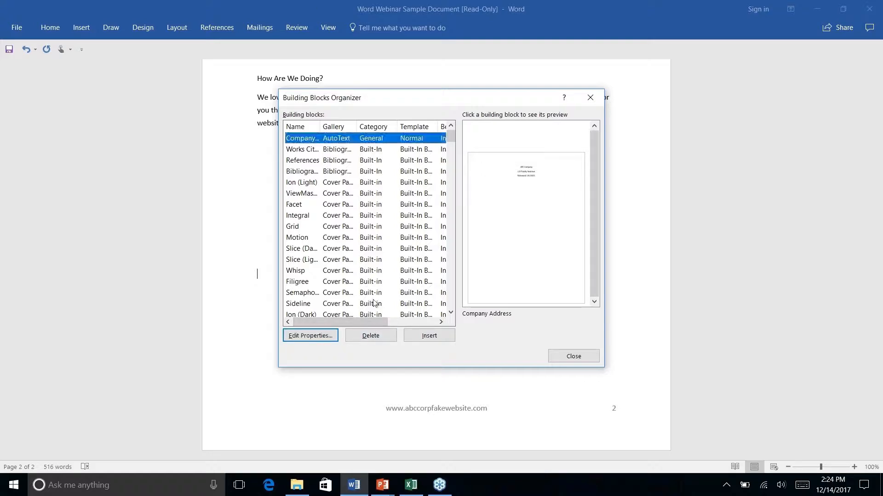
pyautogui.click(371, 336)
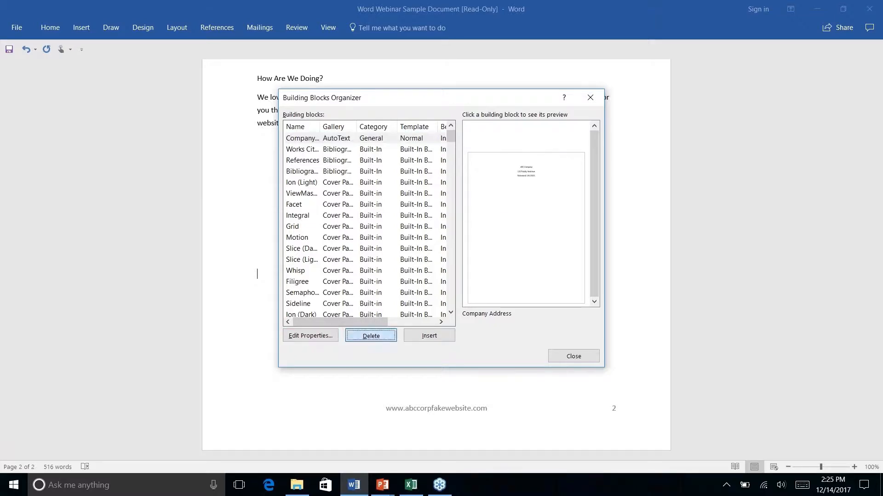
pyautogui.click(423, 275)
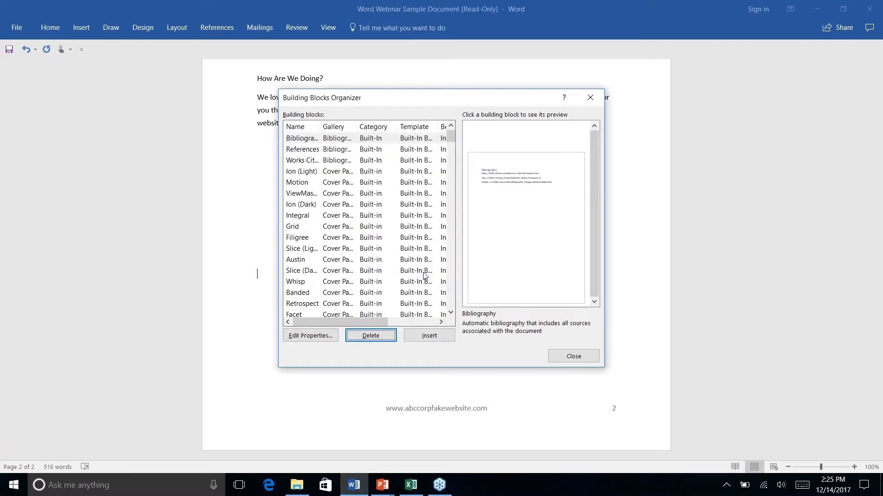
# Look through the remaining columns and the built-in galleries listed in the Building Blocks Organizer, and close it.
pyautogui.hscroll(5, 321, 192)
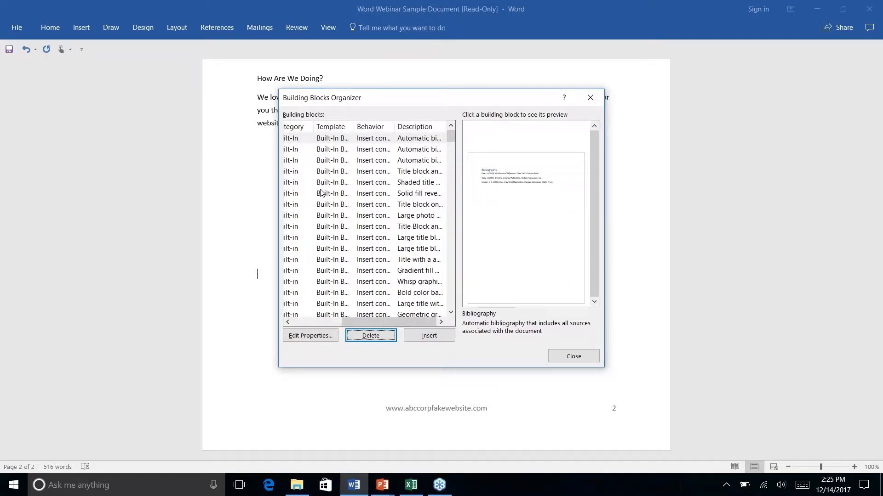
pyautogui.hscroll(-5, 321, 192)
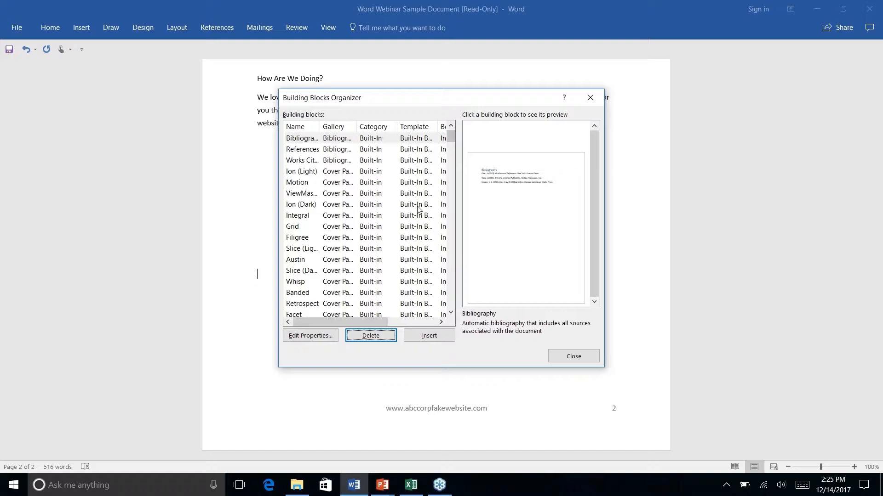
pyautogui.scroll(-10, 418, 209)
pyautogui.scroll(-9, 418, 209)
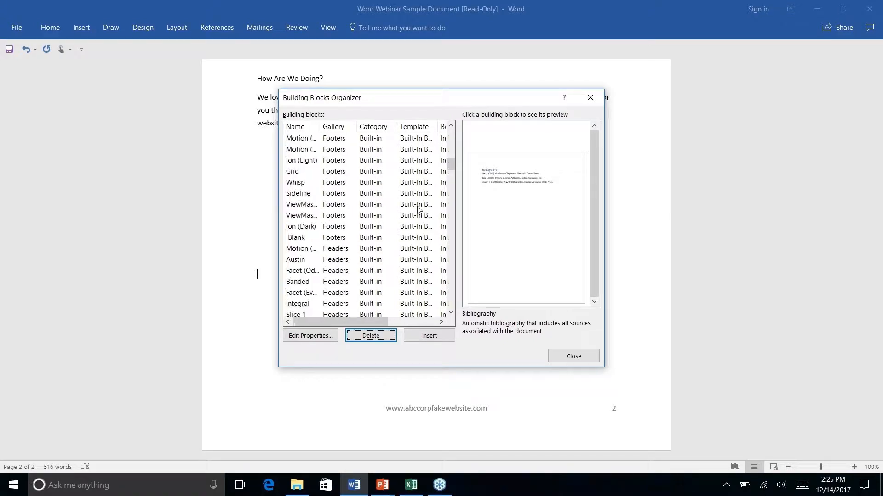
pyautogui.scroll(-1, 419, 209)
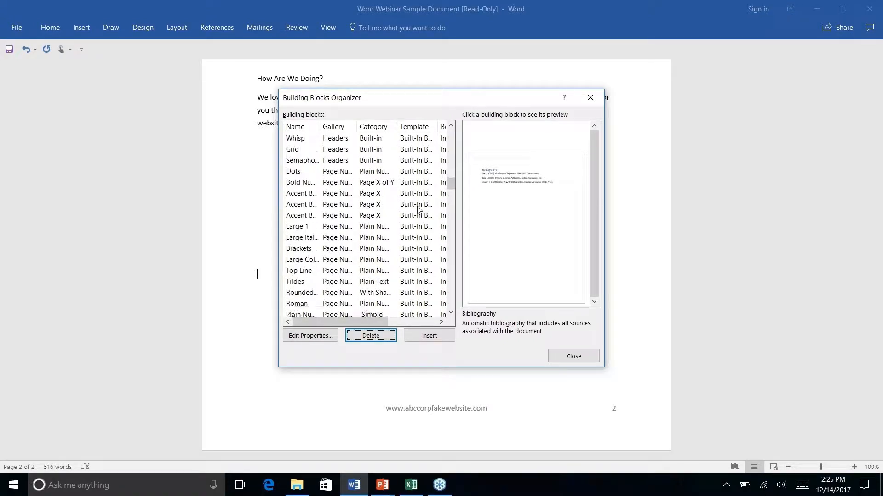
pyautogui.scroll(-10, 418, 209)
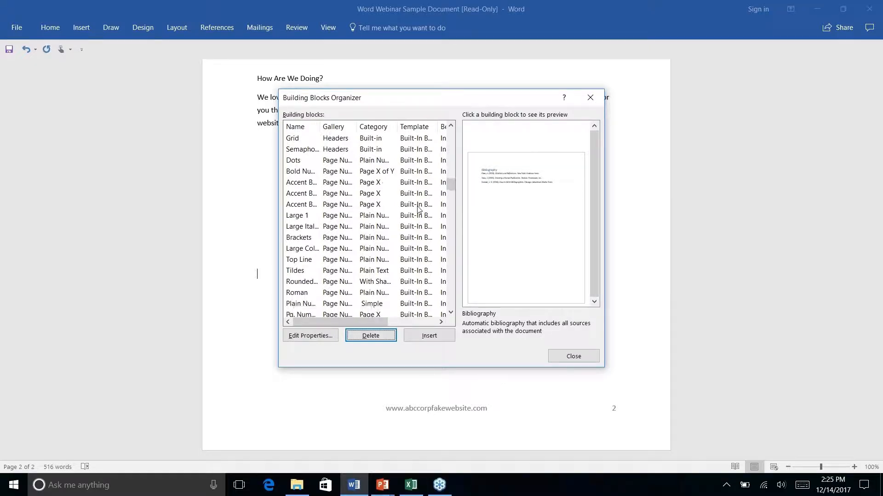
pyautogui.scroll(-8, 418, 209)
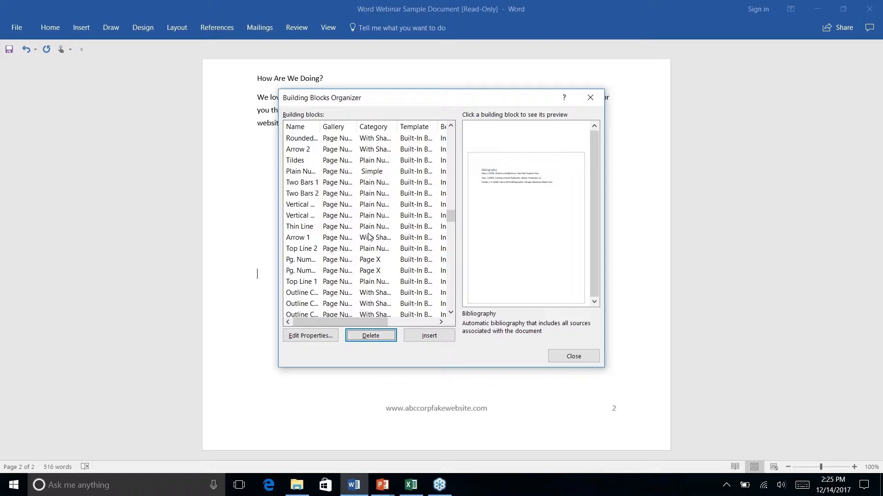
pyautogui.click(589, 99)
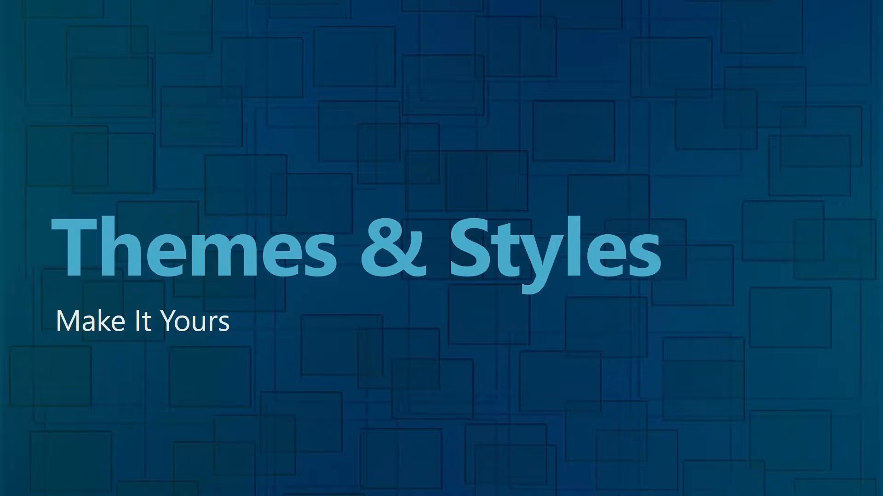
# Switch back to the newsletter in Word, return to its beginning and apply the Wisp theme.
pyautogui.hotkey('alt', 'Tab')
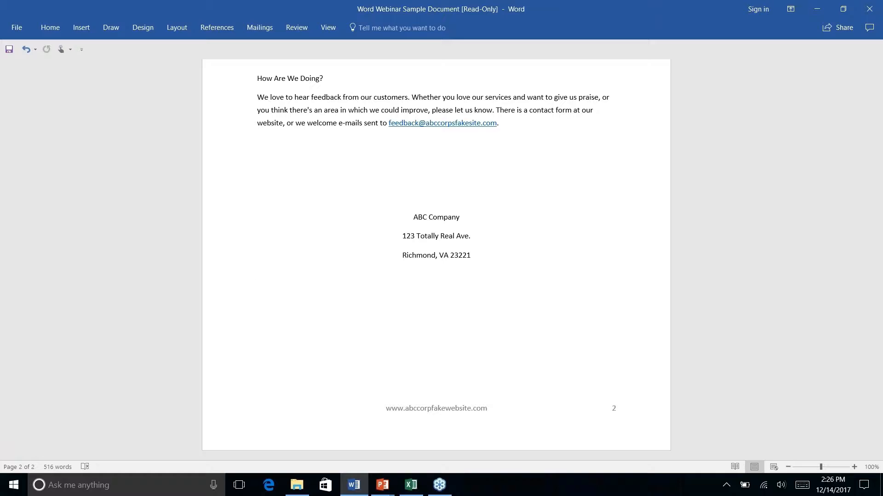
pyautogui.hotkey('ctrl', 'Home')
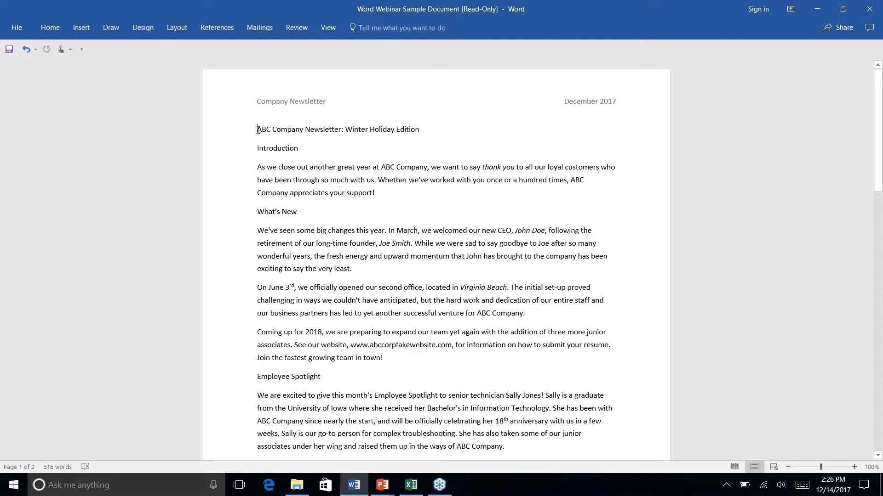
pyautogui.click(176, 29)
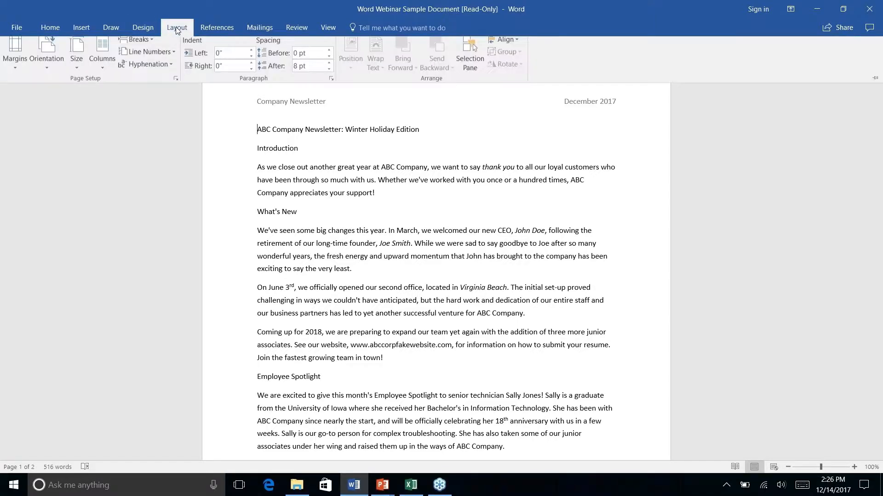
pyautogui.click(145, 26)
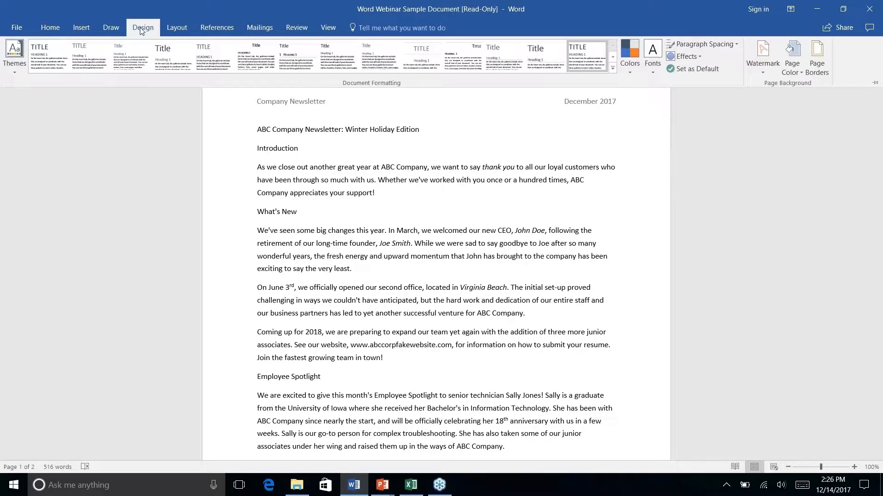
pyautogui.click(15, 69)
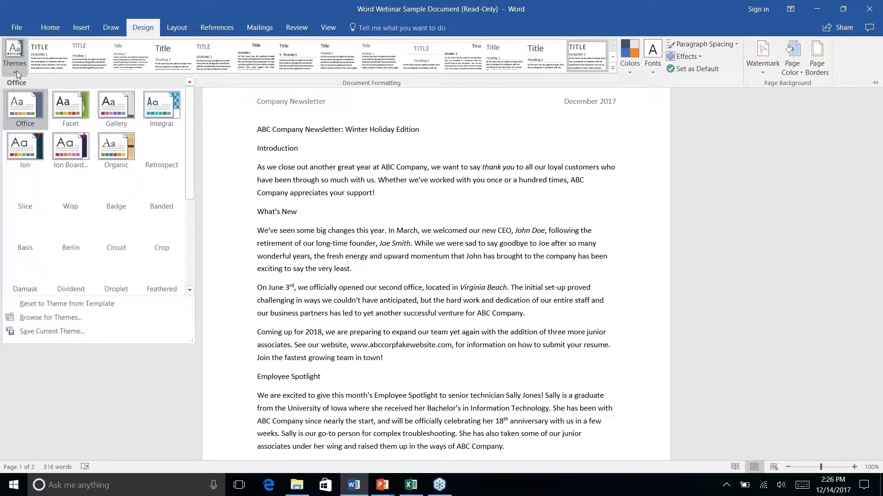
pyautogui.click(61, 192)
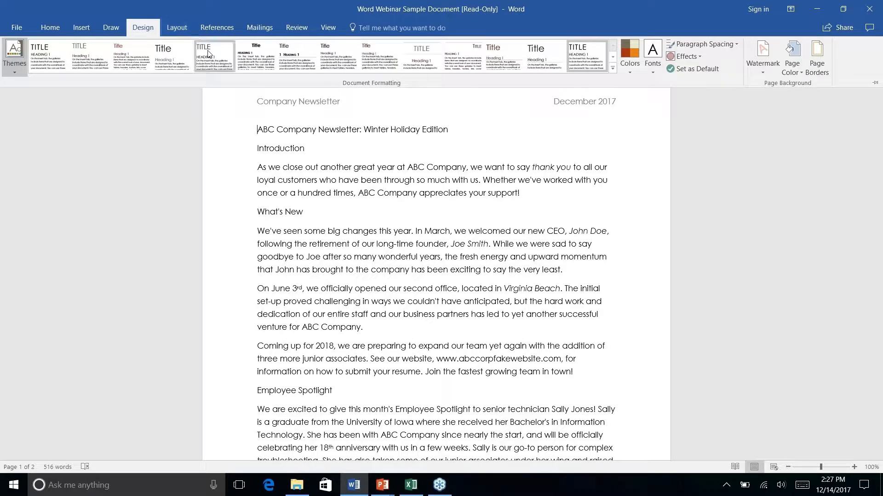
# Browse the theme color sets and view the options for creating custom theme colors, closing them without saving.
pyautogui.click(180, 59)
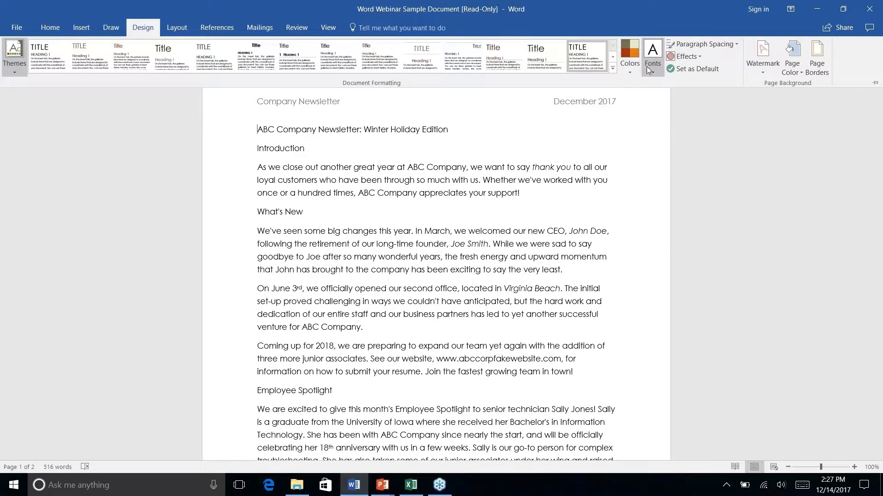
pyautogui.click(627, 72)
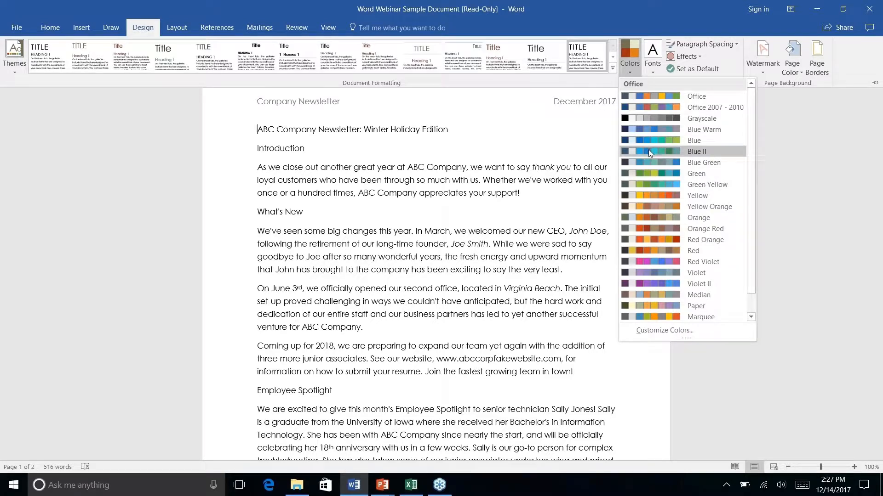
pyautogui.scroll(-2, 648, 154)
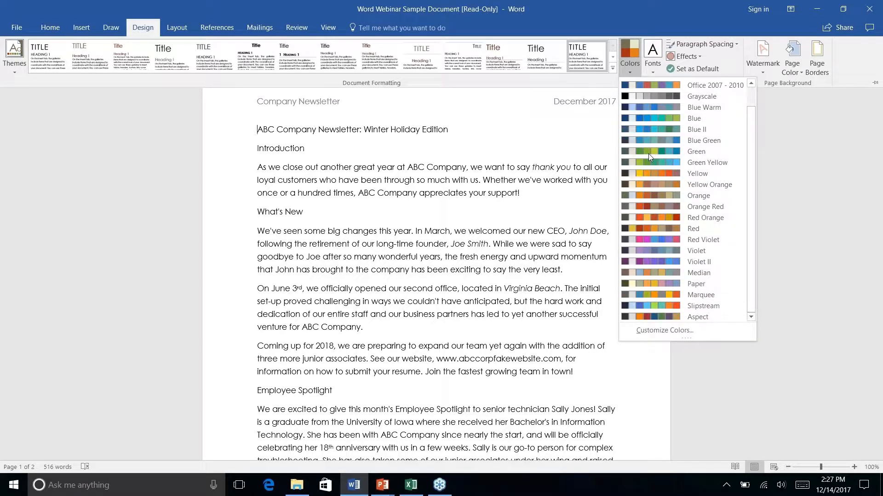
pyautogui.scroll(2, 648, 154)
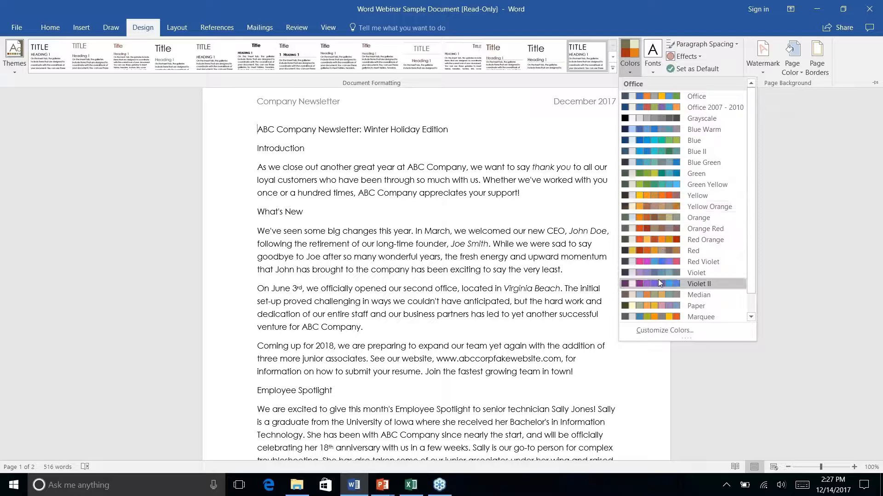
pyautogui.rightClick(660, 334)
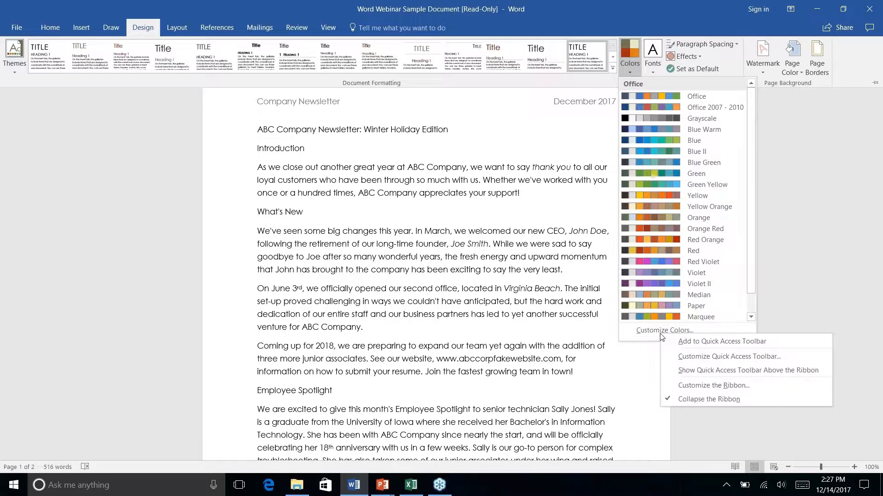
pyautogui.press('Escape')
pyautogui.click(653, 329)
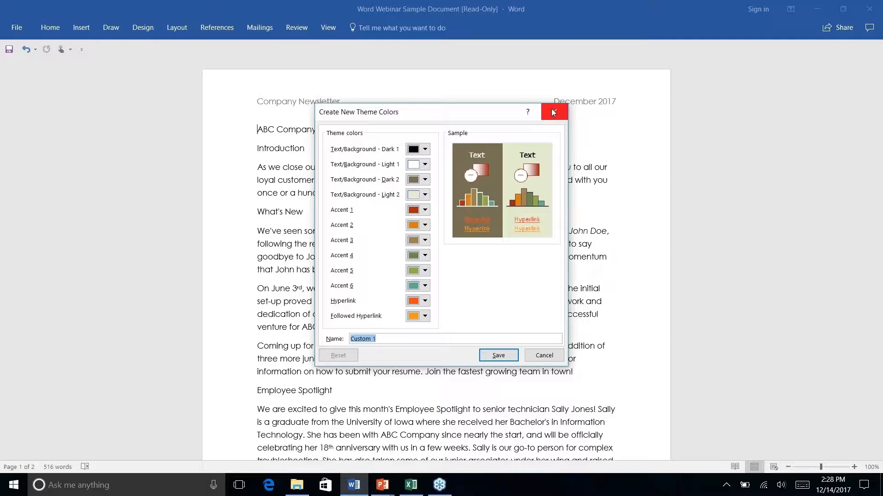
pyautogui.click(542, 359)
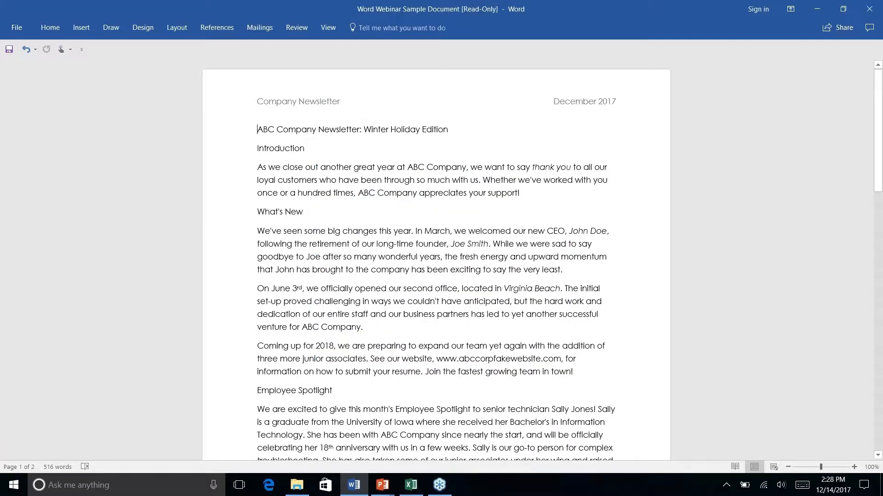
# Apply the Feathered theme to the newsletter.
pyautogui.click(167, 28)
pyautogui.click(149, 27)
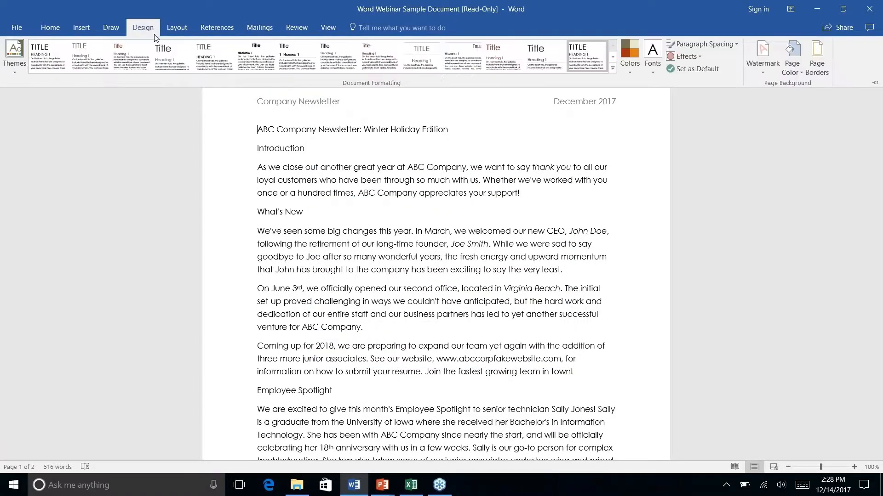
pyautogui.click(614, 70)
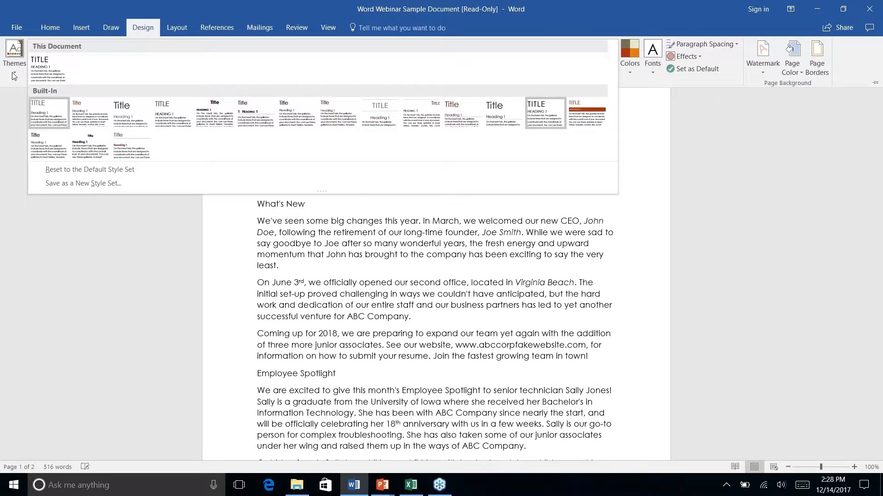
pyautogui.click(14, 55)
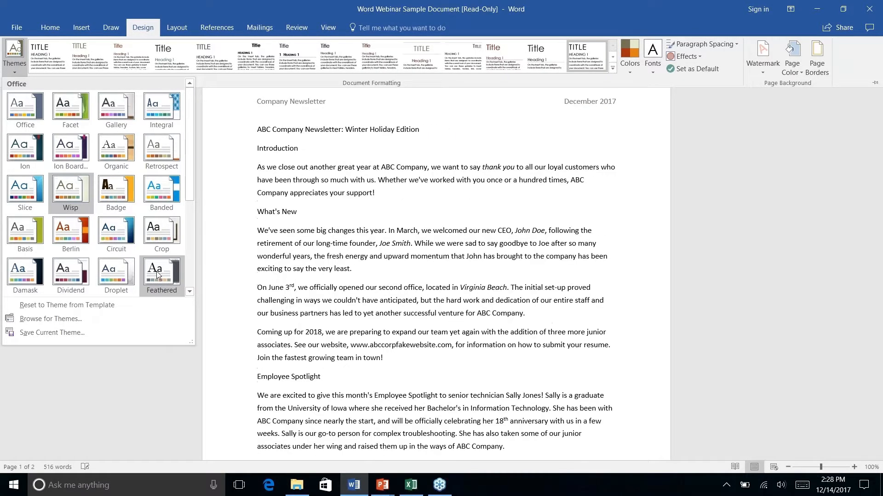
pyautogui.rightClick(158, 274)
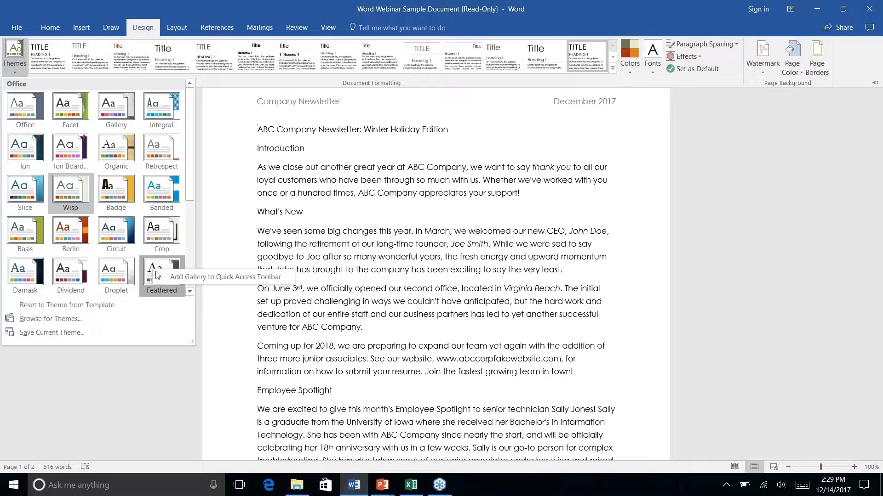
pyautogui.click(147, 270)
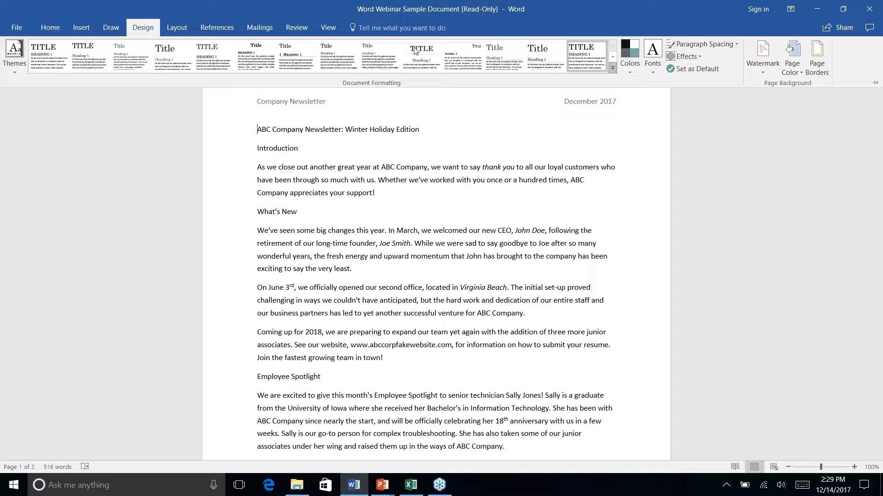
pyautogui.rightClick(580, 61)
pyautogui.click(581, 37)
pyautogui.click(86, 28)
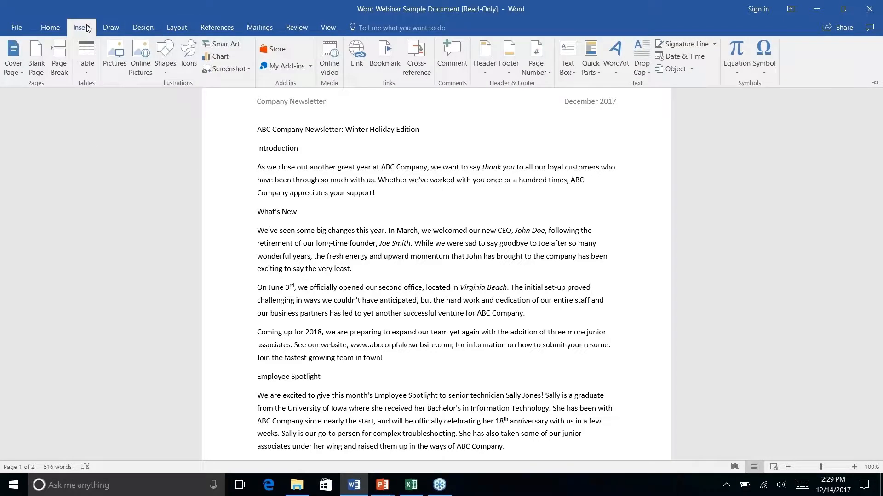
pyautogui.click(110, 28)
pyautogui.click(50, 27)
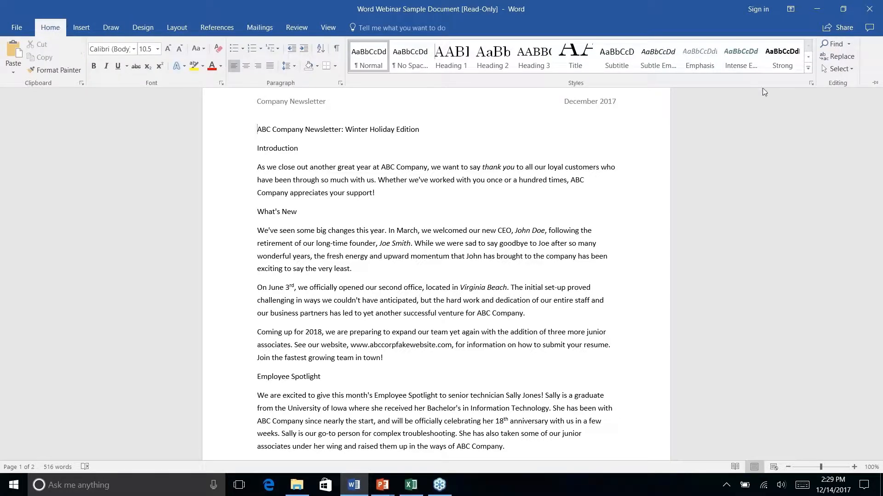
pyautogui.scroll(-9, 568, 189)
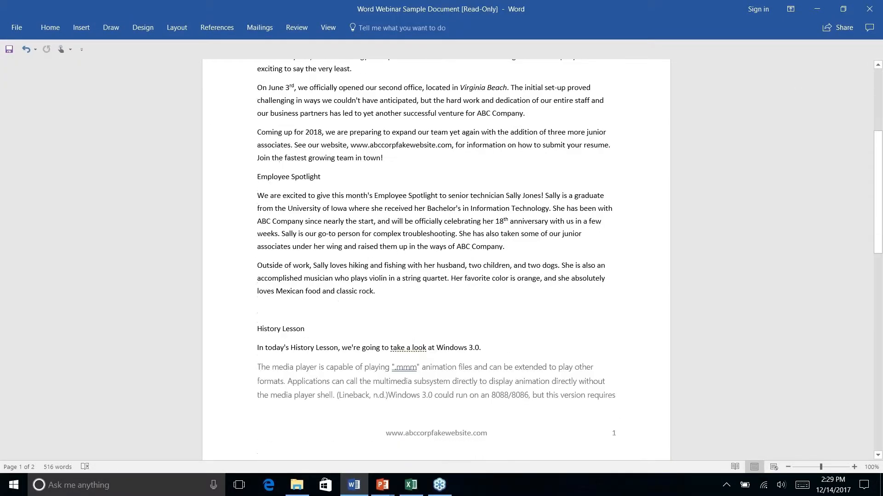
pyautogui.scroll(-1, 437, 257)
pyautogui.scroll(8, 437, 257)
pyautogui.scroll(-1, 436, 257)
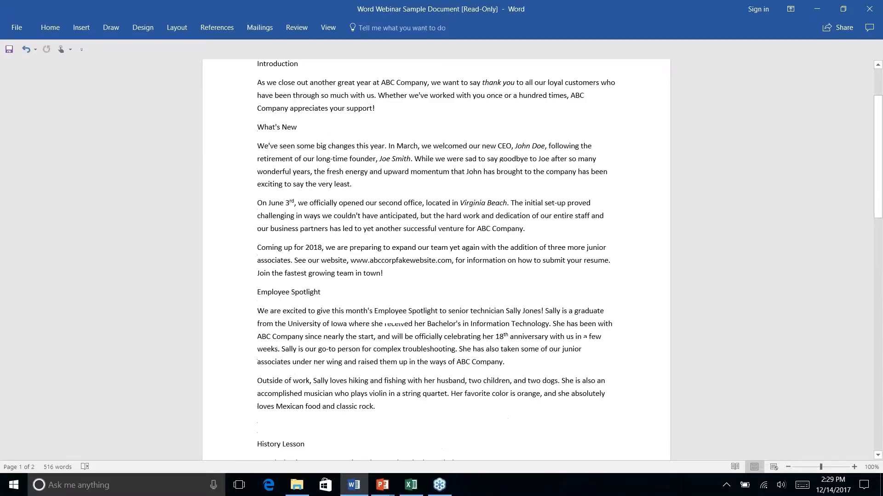
pyautogui.scroll(-5, 437, 257)
pyautogui.scroll(7, 436, 258)
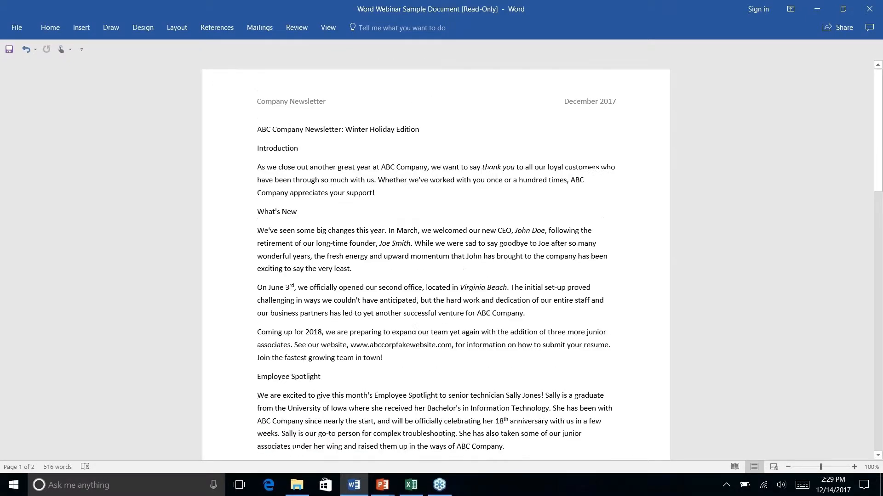
# Apply the Title style to the heading "ABC Company Newsletter: Winter Holiday Edition" on page 1.
pyautogui.click(50, 27)
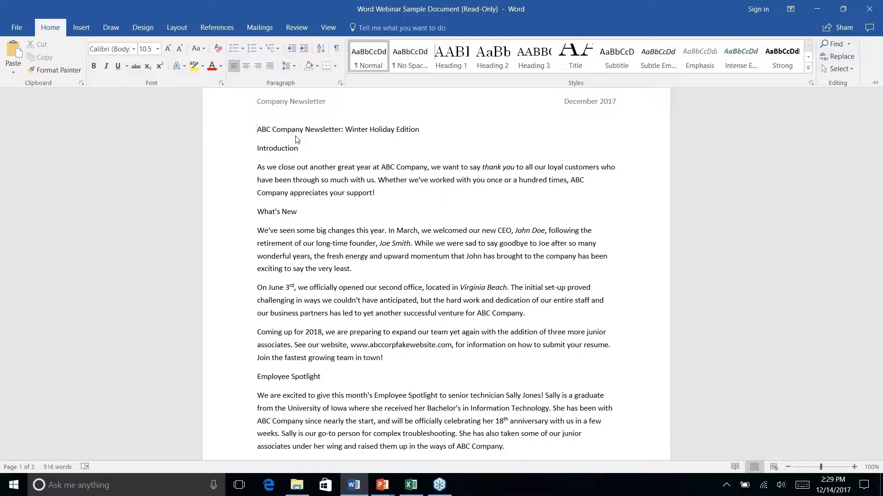
pyautogui.click(305, 134)
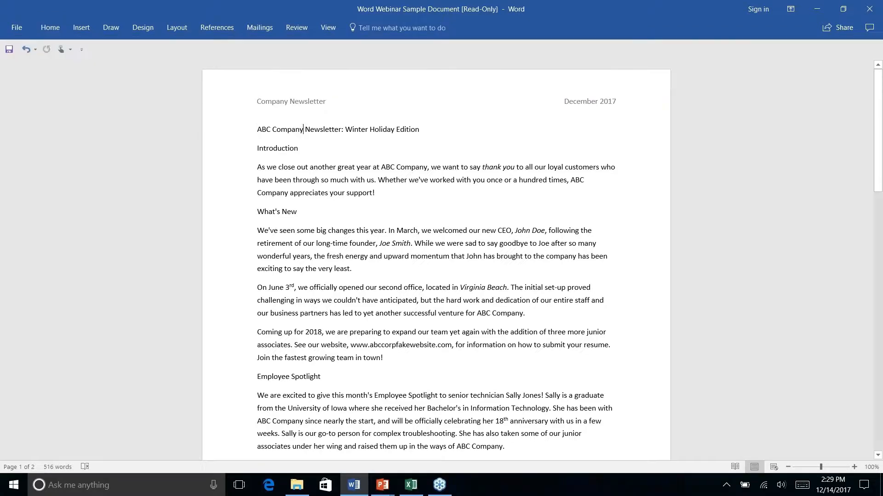
pyautogui.tripleClick(320, 129)
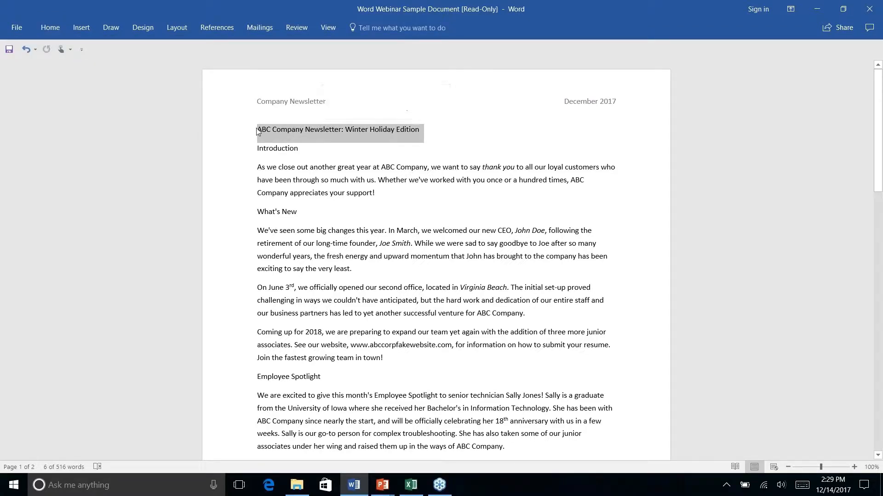
pyautogui.click(57, 30)
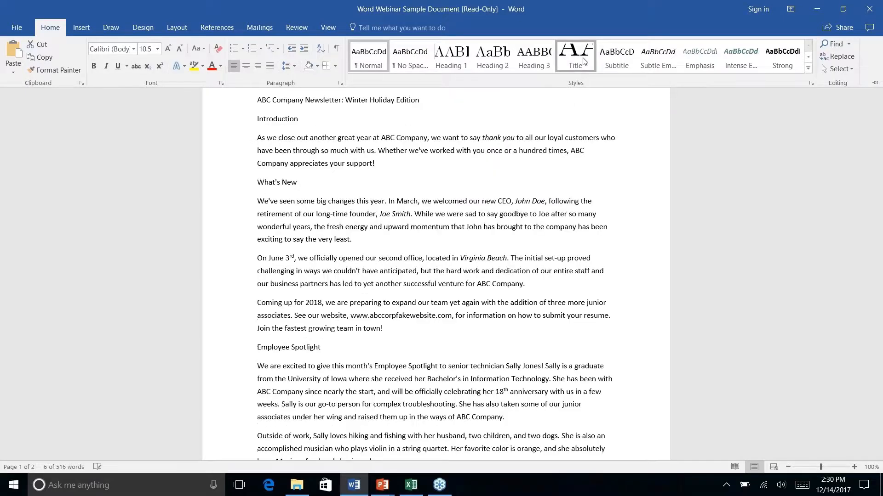
pyautogui.click(583, 60)
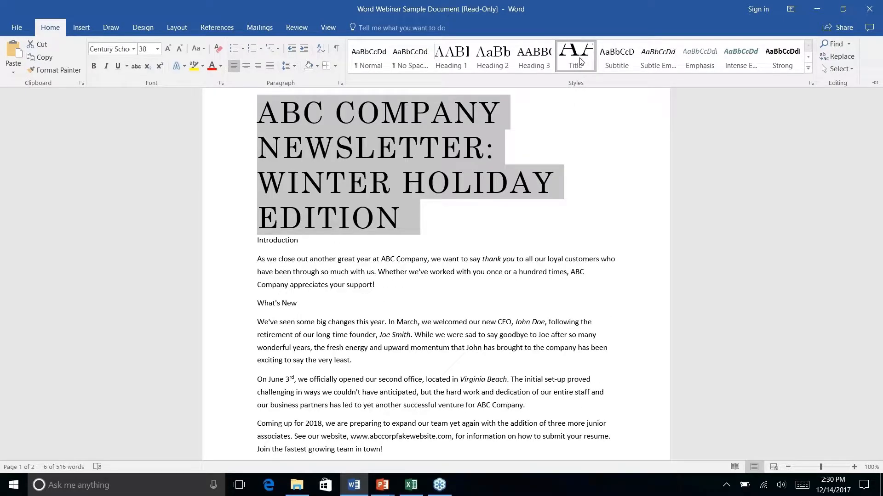
# Modify the Title style to use a font size of 20 pt.
pyautogui.click(577, 64)
pyautogui.hotkey('ctrl', 'F1')
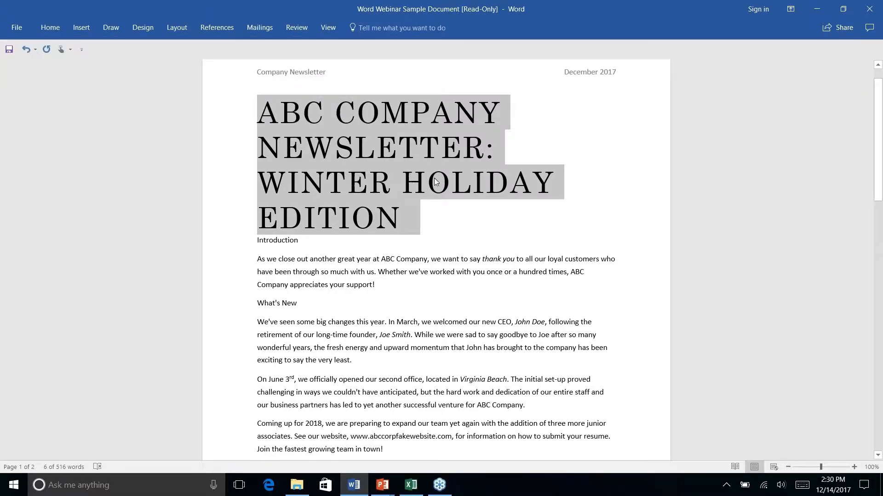
pyautogui.rightClick(49, 26)
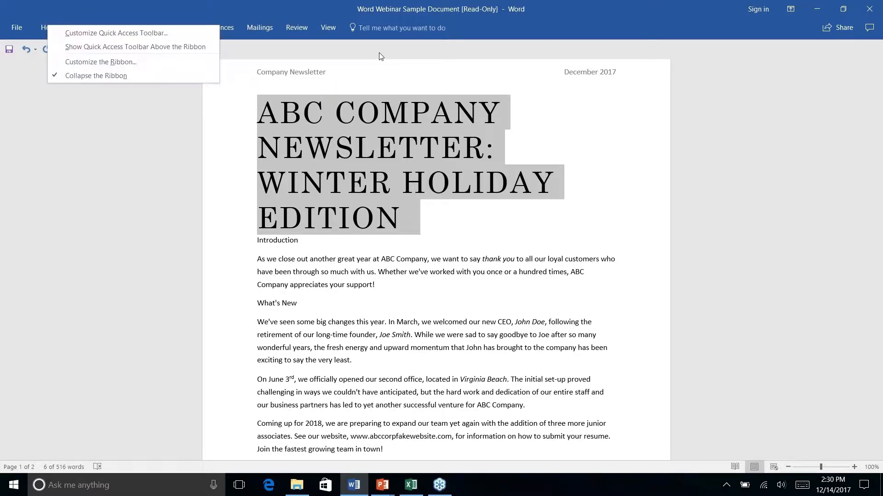
pyautogui.click(141, 133)
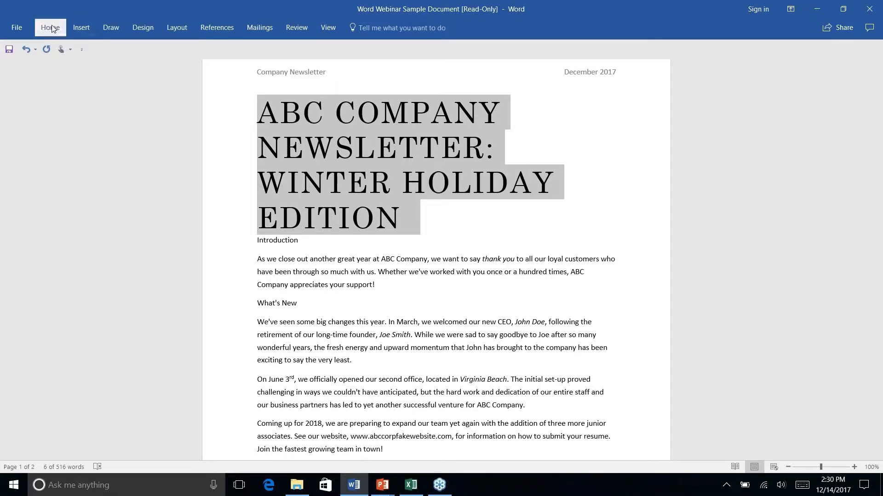
pyautogui.click(51, 28)
pyautogui.rightClick(580, 55)
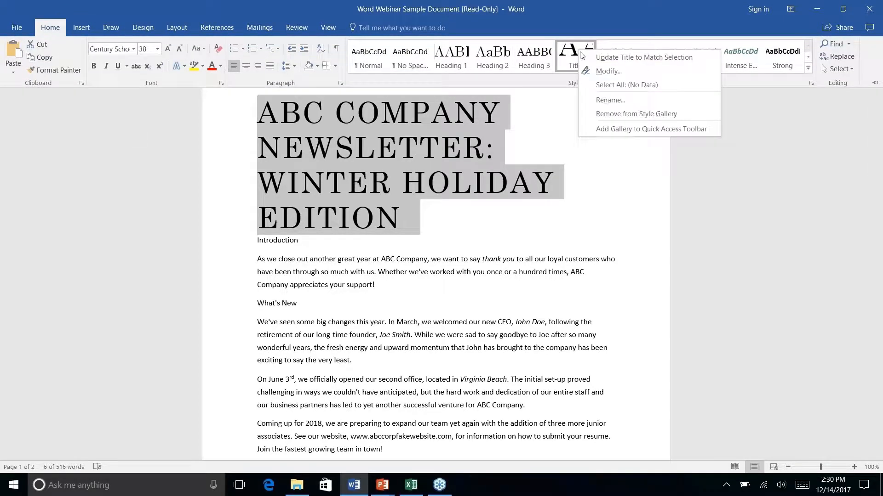
pyautogui.click(605, 72)
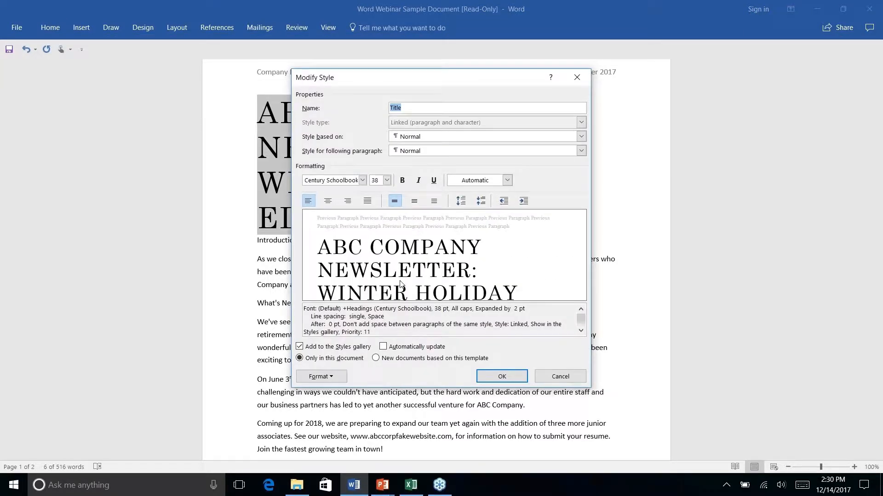
pyautogui.click(386, 180)
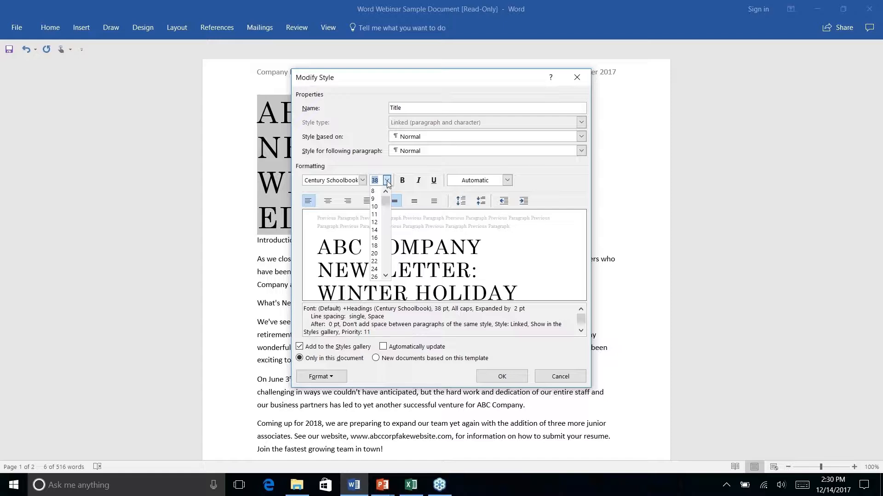
pyautogui.click(375, 238)
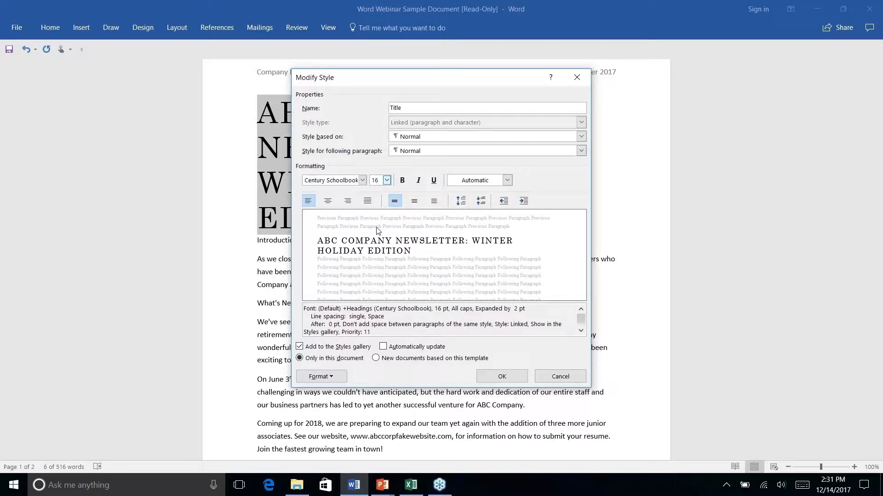
pyautogui.click(387, 180)
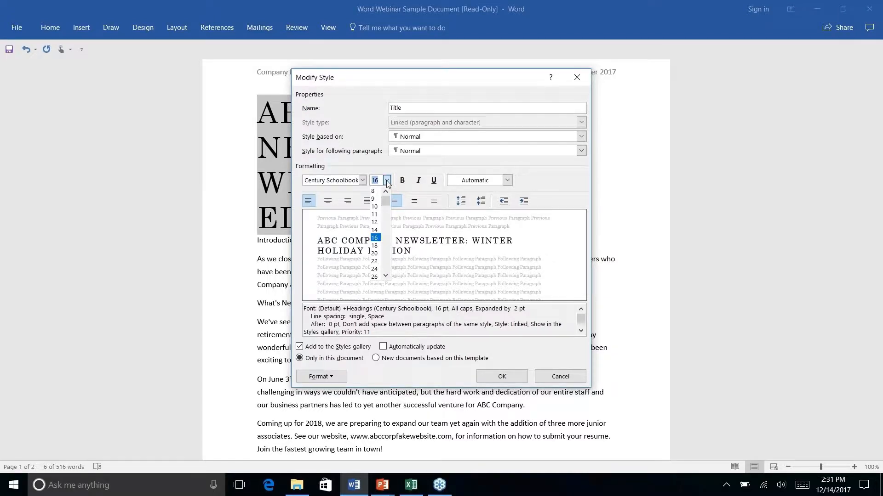
pyautogui.click(374, 246)
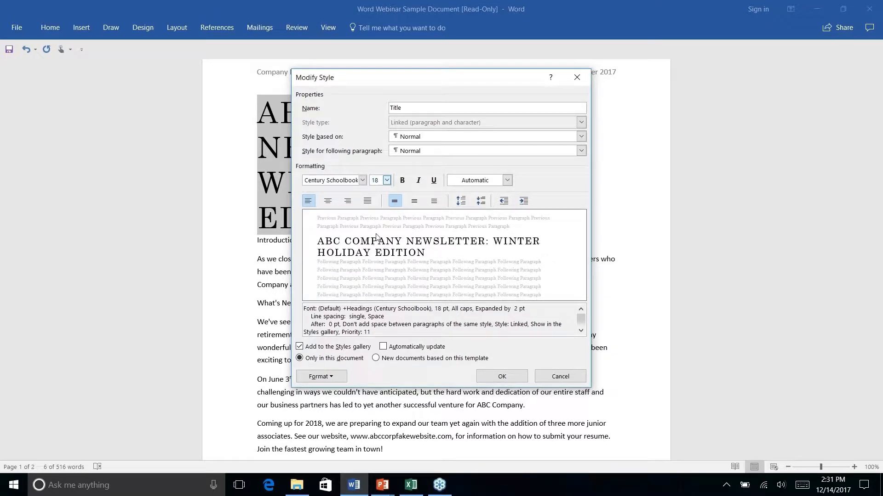
pyautogui.click(387, 181)
pyautogui.click(377, 255)
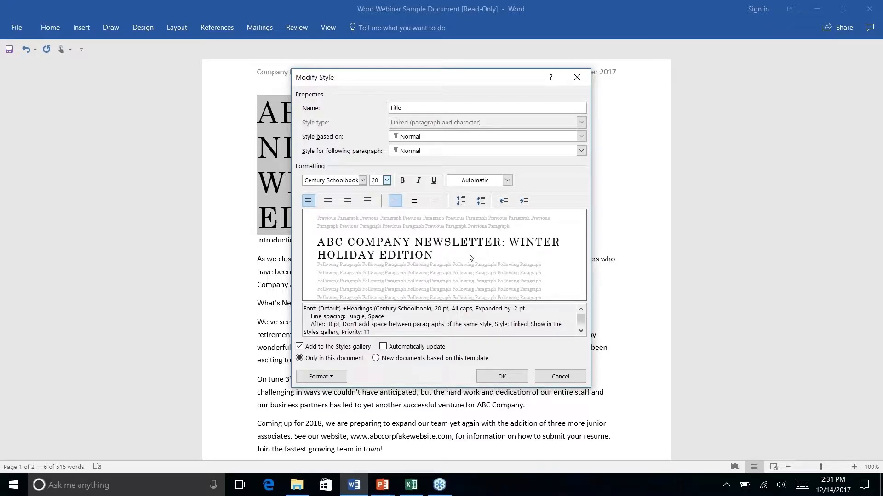
pyautogui.click(502, 376)
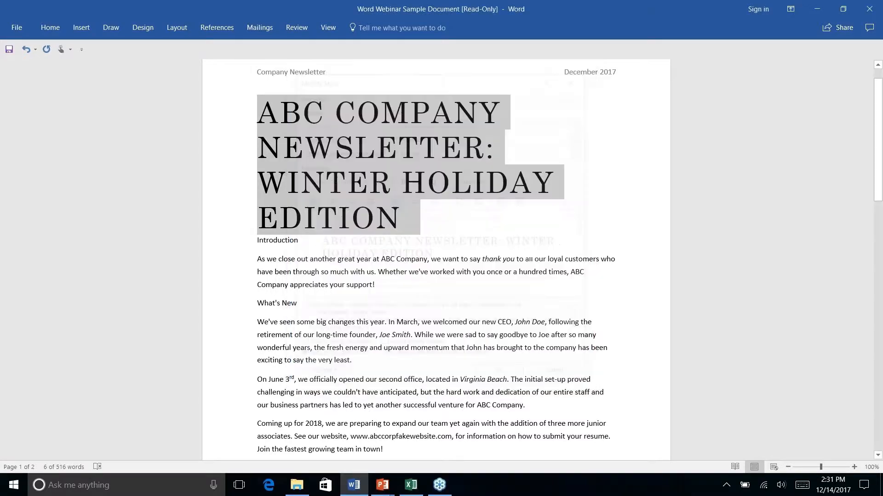
# Break the newsletter title before "Winter" so that "Winter Holiday Edition" starts on a new line.
pyautogui.click(542, 105)
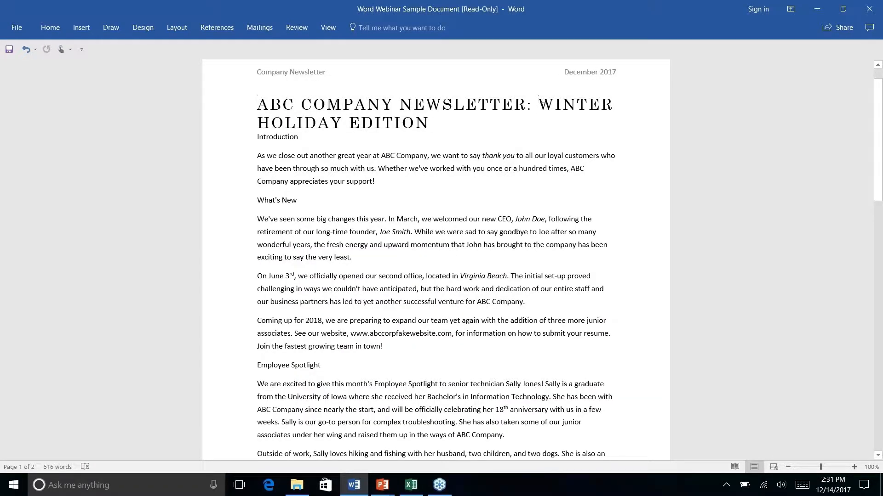
pyautogui.press('Return')
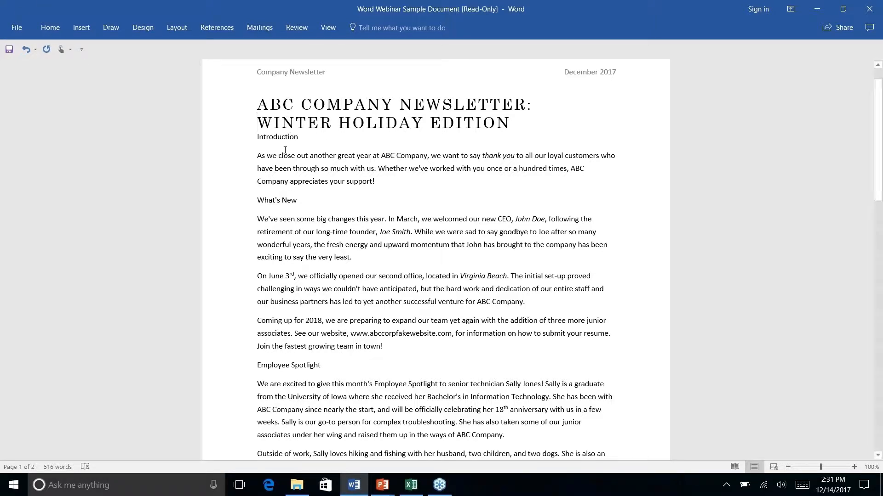
# Apply the Heading 1 style to the "Introduction" line below the title.
pyautogui.doubleClick(262, 139)
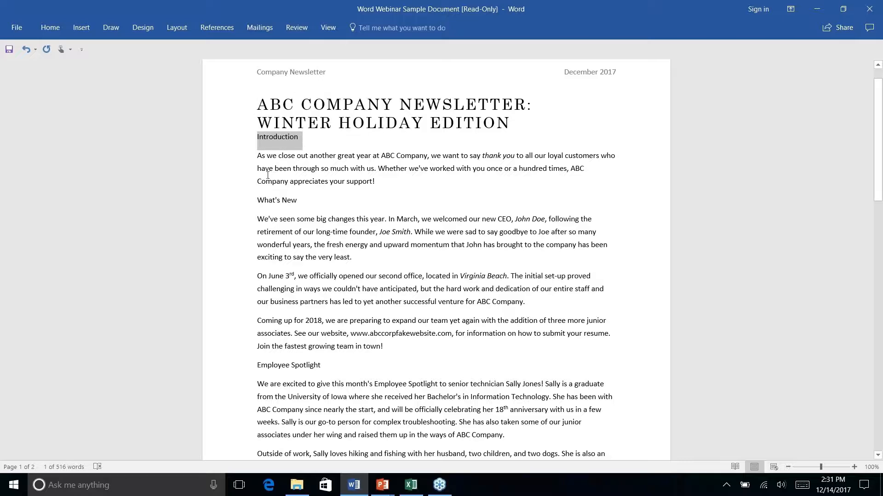
pyautogui.click(51, 28)
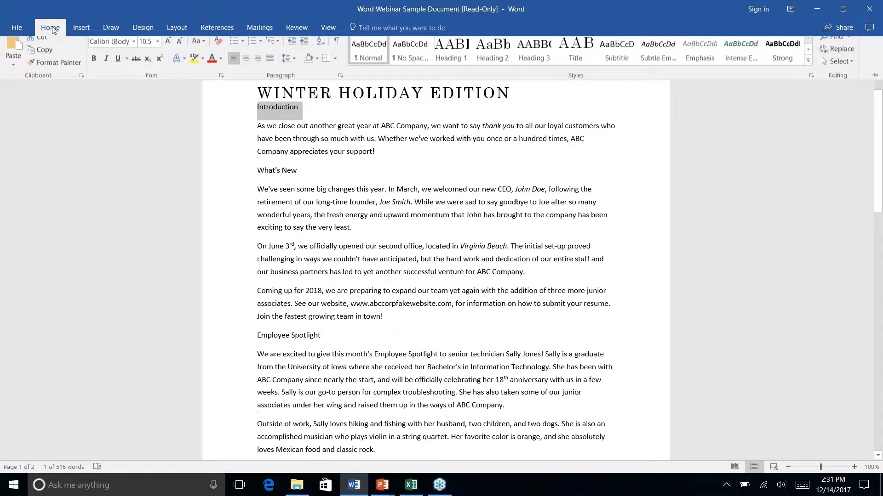
pyautogui.click(456, 58)
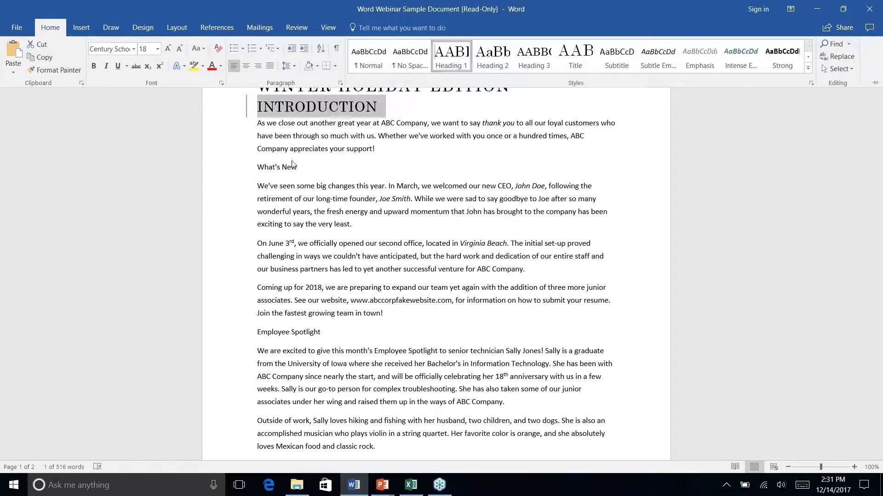
# Apply the Heading 2 style to the "What's New" line.
pyautogui.click(276, 171)
pyautogui.doubleClick(293, 169)
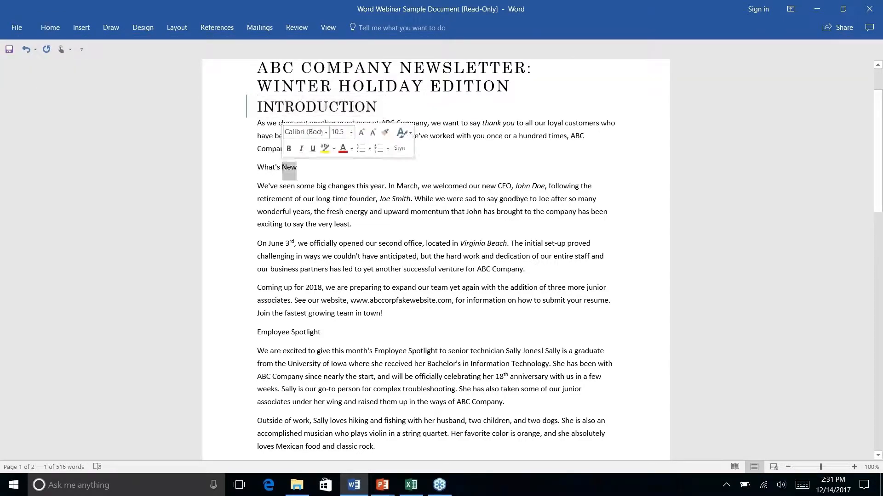
pyautogui.click(298, 170)
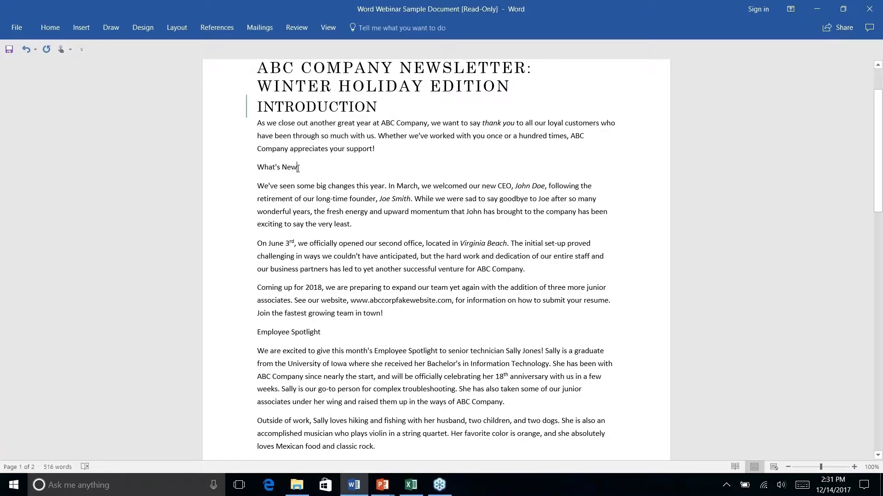
pyautogui.tripleClick(298, 169)
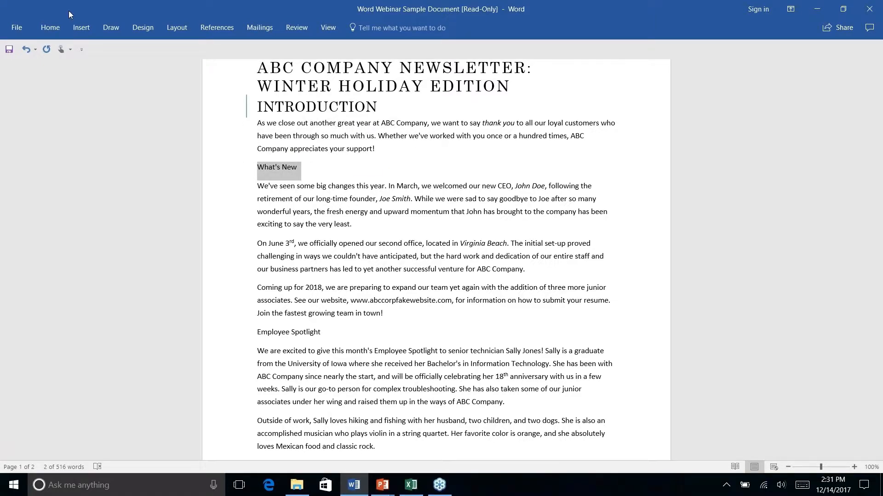
pyautogui.click(50, 27)
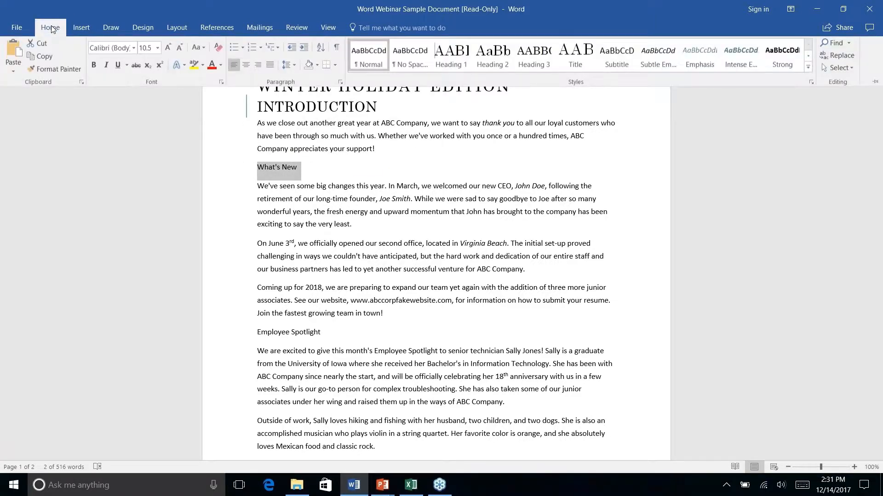
pyautogui.click(497, 55)
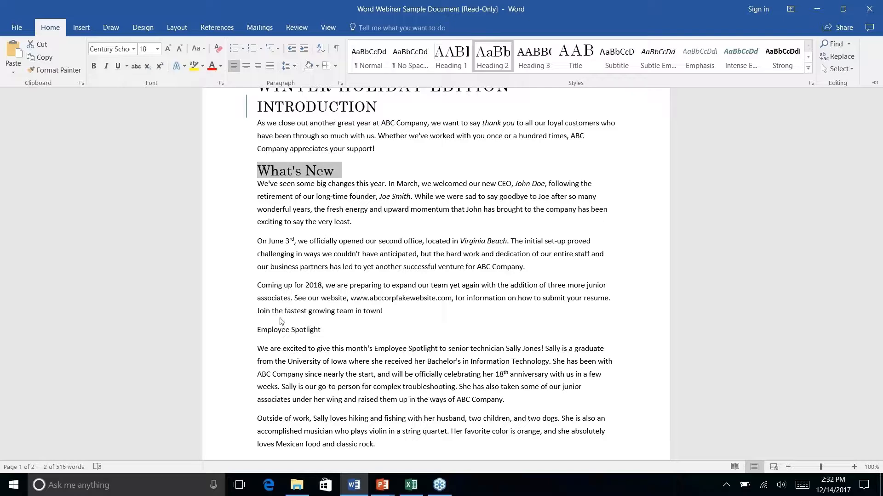
# Apply the Heading 1 style to the "Employee Spotlight" line.
pyautogui.click(290, 330)
pyautogui.click(290, 329)
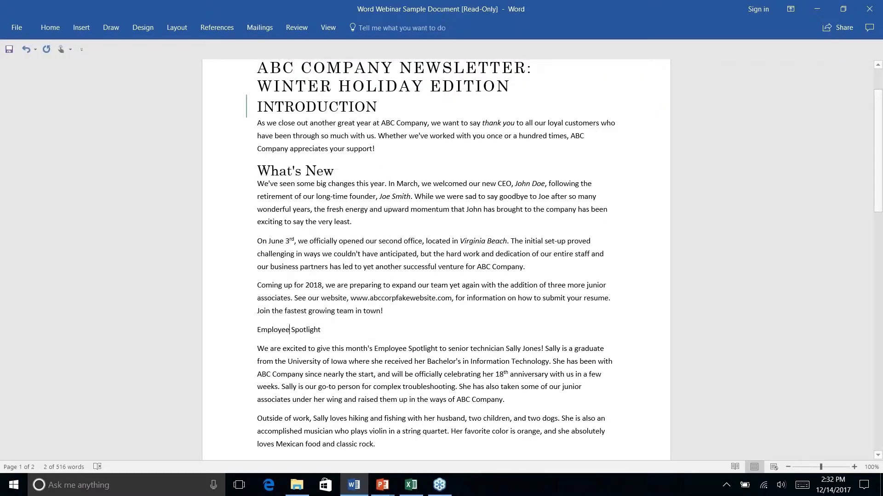
pyautogui.tripleClick(290, 329)
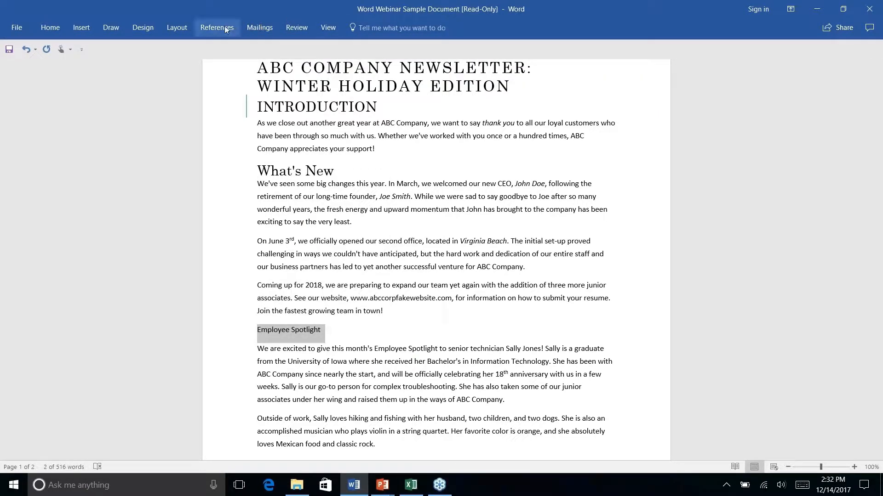
pyautogui.click(54, 28)
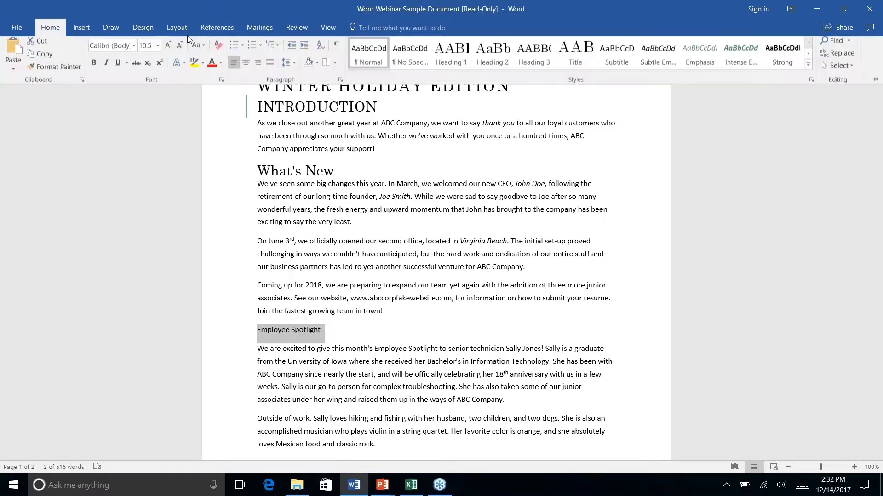
pyautogui.click(452, 56)
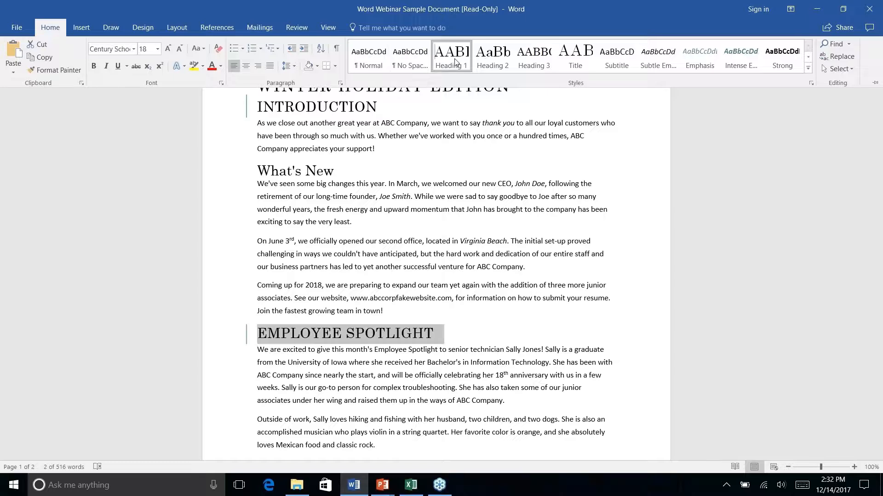
# Apply the Heading 1 style to the "History Lesson" line near the end of page 1.
pyautogui.hotkey('ctrl', 'F1')
pyautogui.scroll(-4, 272, 278)
pyautogui.tripleClick(271, 279)
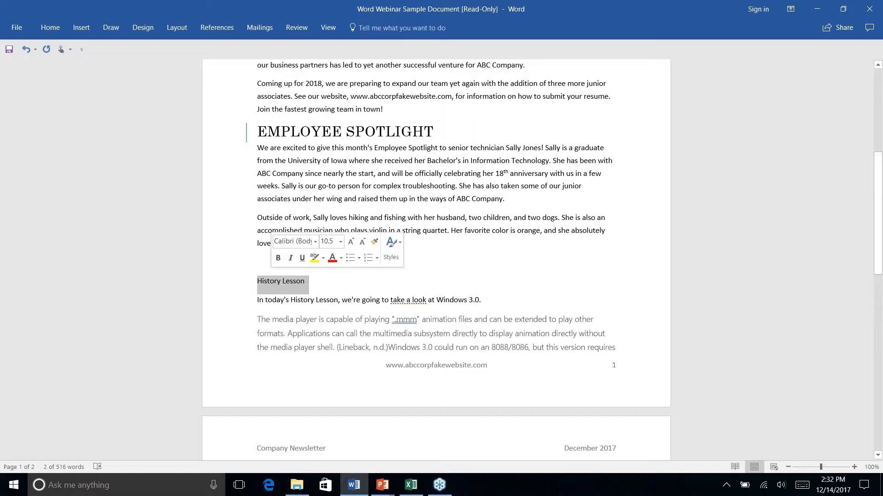
pyautogui.click(50, 27)
pyautogui.click(452, 56)
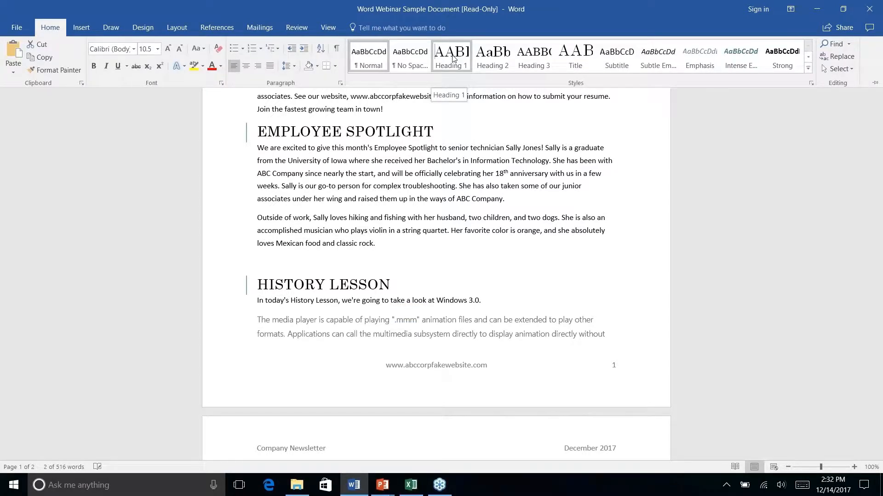
pyautogui.click(454, 60)
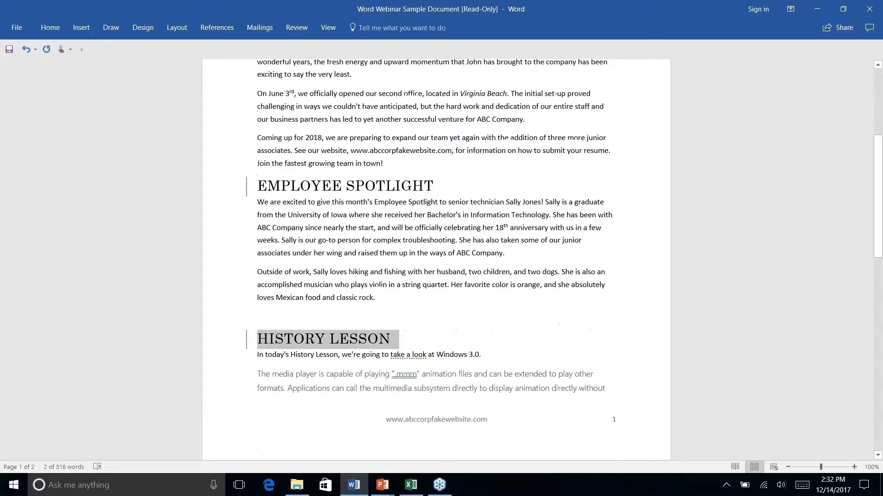
# Check which style the "References" heading on page 2 uses and examine the bibliography entries below it.
pyautogui.scroll(-10, 292, 259)
pyautogui.click(292, 259)
pyautogui.scroll(2, 292, 259)
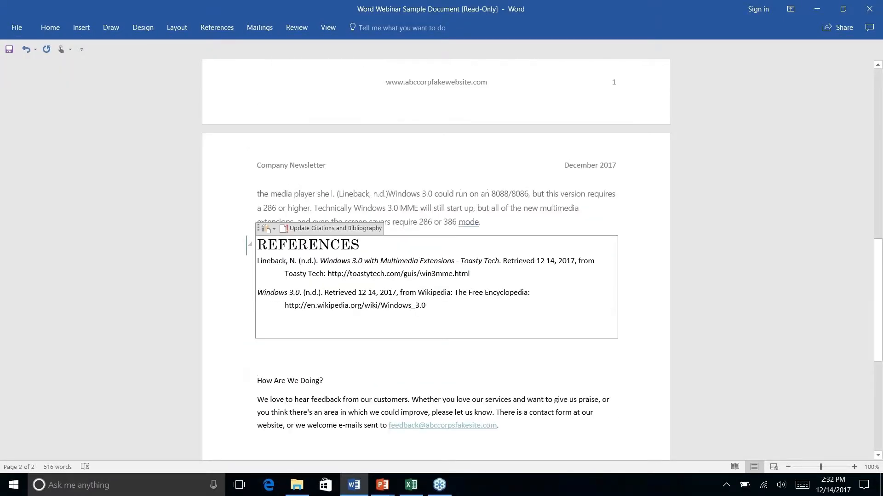
pyautogui.click(41, 23)
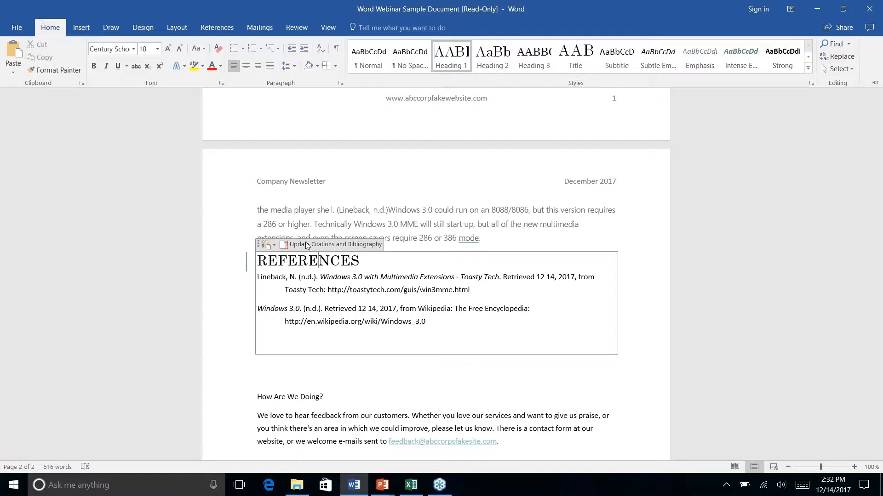
pyautogui.click(441, 309)
pyautogui.rightClick(444, 310)
pyautogui.click(404, 358)
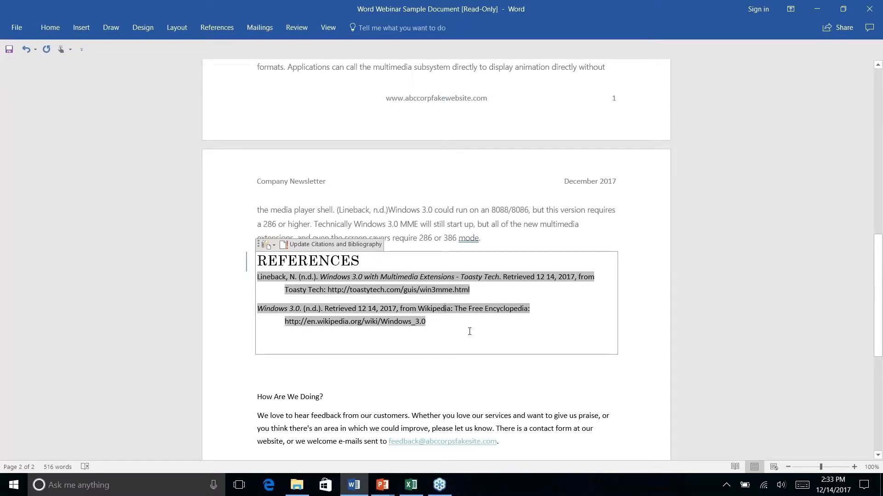
# Delete the References bibliography block and the extra blank line below the History Lesson text on page 2.
pyautogui.press('Delete')
pyautogui.rightClick(534, 363)
pyautogui.click(510, 361)
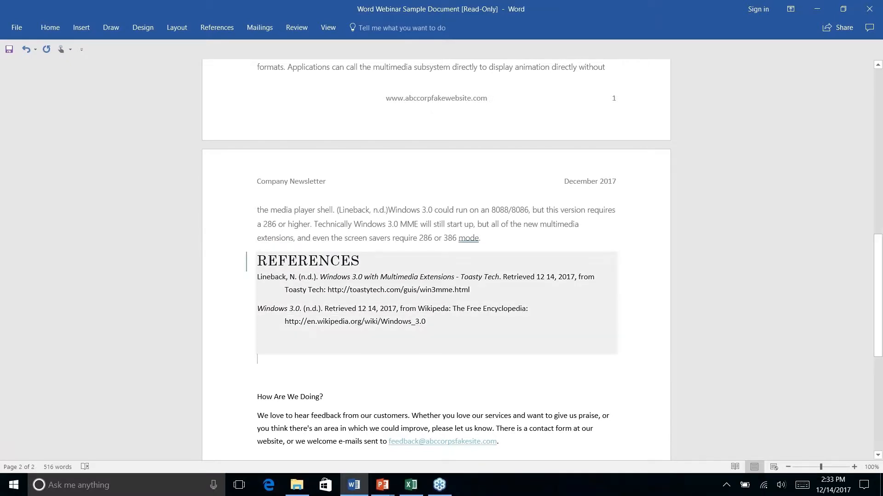
pyautogui.click(479, 341)
pyautogui.press('BackSpace')
pyautogui.moveTo(452, 322); pyautogui.dragTo(242, 259)
pyautogui.press('Delete')
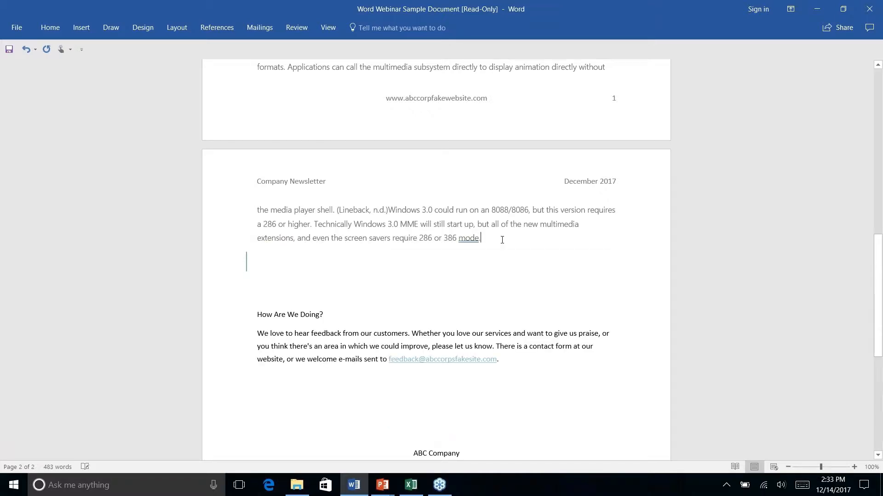
pyautogui.press('Delete')
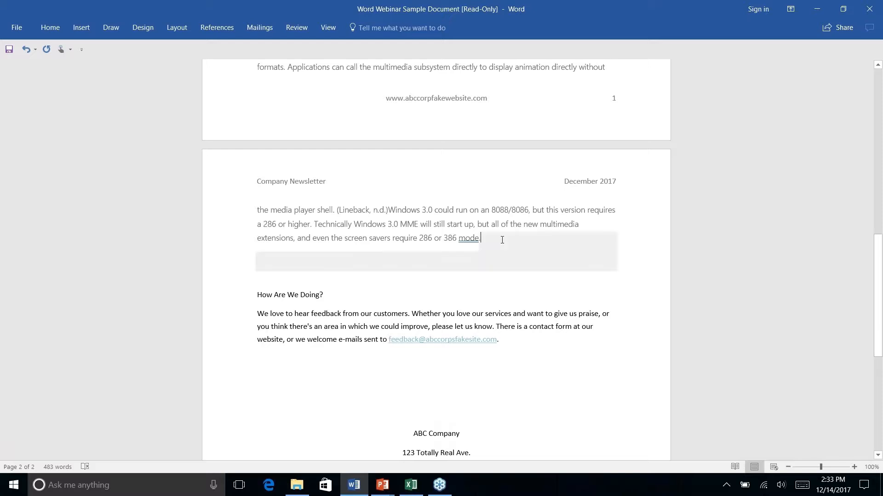
pyautogui.press('Down')
pyautogui.press('Down')
pyautogui.press('Down')
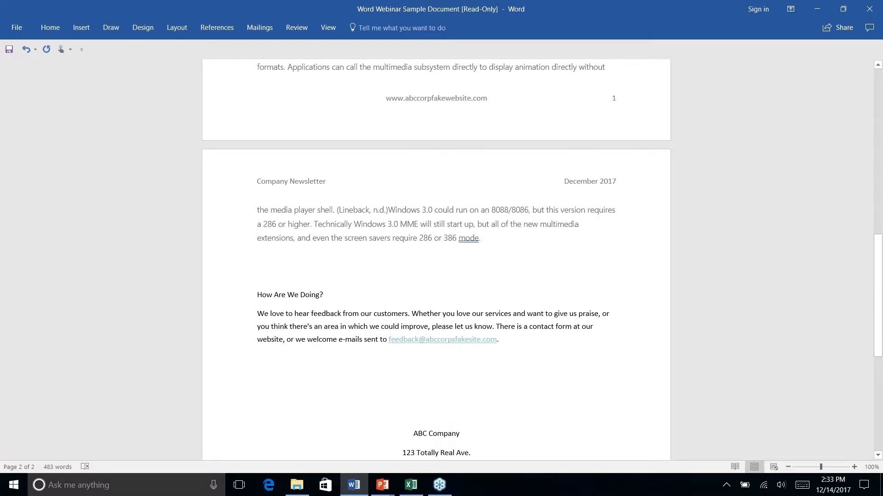
# Apply the Heading 1 style to the "How Are We Doing?" line on page 2.
pyautogui.click(259, 258)
pyautogui.rightClick(369, 280)
pyautogui.scroll(1, 313, 250)
pyautogui.click(313, 250)
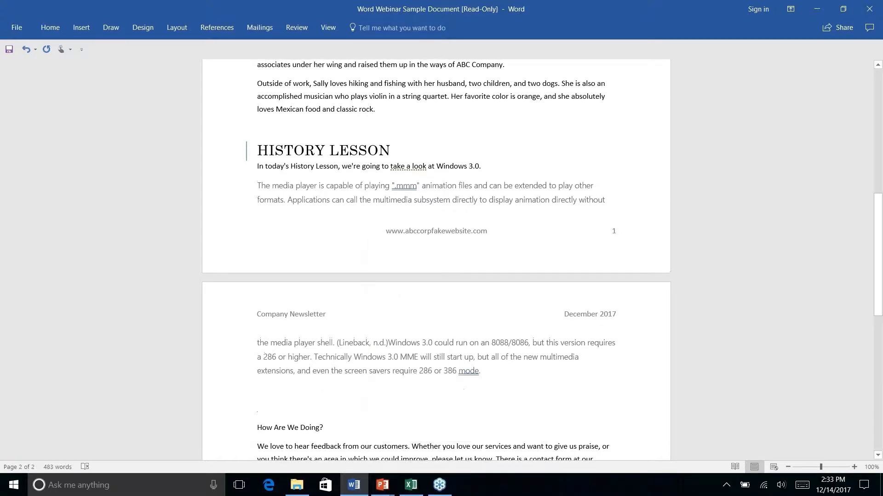
pyautogui.scroll(3, 317, 230)
pyautogui.scroll(-10, 319, 215)
pyautogui.scroll(5, 319, 214)
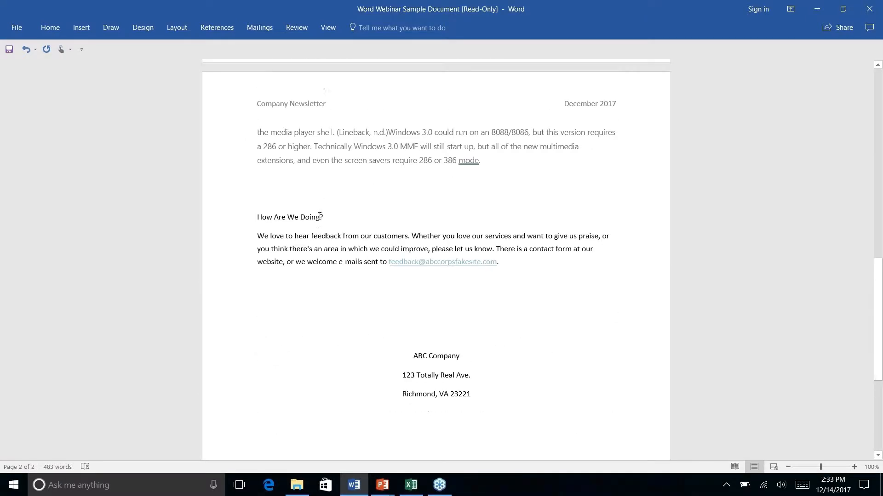
pyautogui.rightClick(320, 217)
pyautogui.click(294, 217)
pyautogui.tripleClick(294, 218)
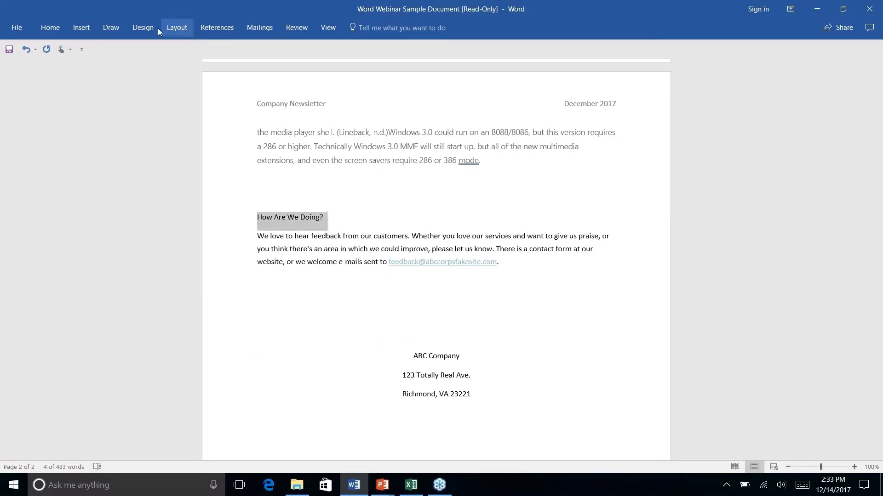
pyautogui.click(50, 29)
pyautogui.click(451, 55)
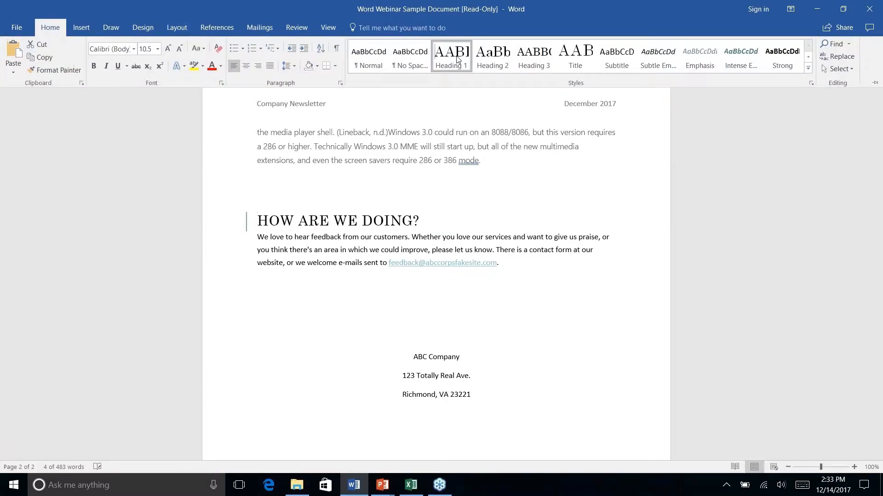
# Insert a blank line between the newsletter title and the Introduction heading on page 1.
pyautogui.scroll(-5, 490, 215)
pyautogui.scroll(20, 353, 217)
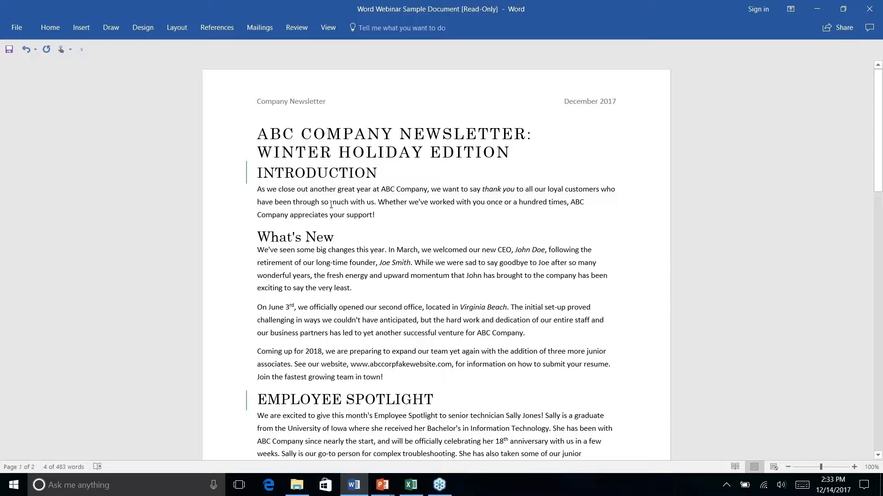
pyautogui.click(331, 204)
pyautogui.click(528, 153)
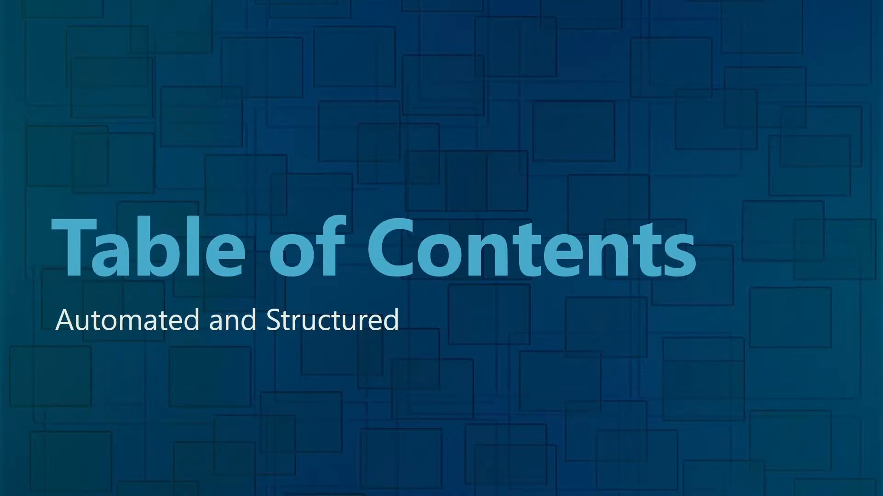
pyautogui.hotkey('alt', 'Tab')
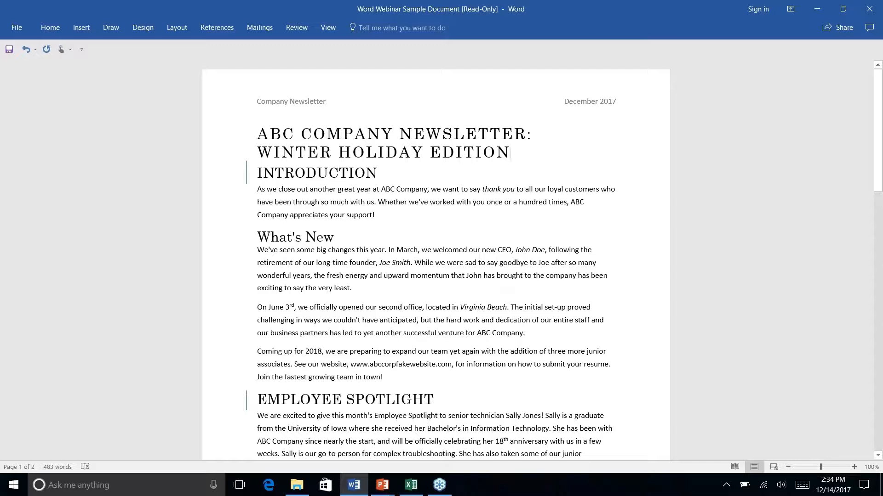
pyautogui.press('Return')
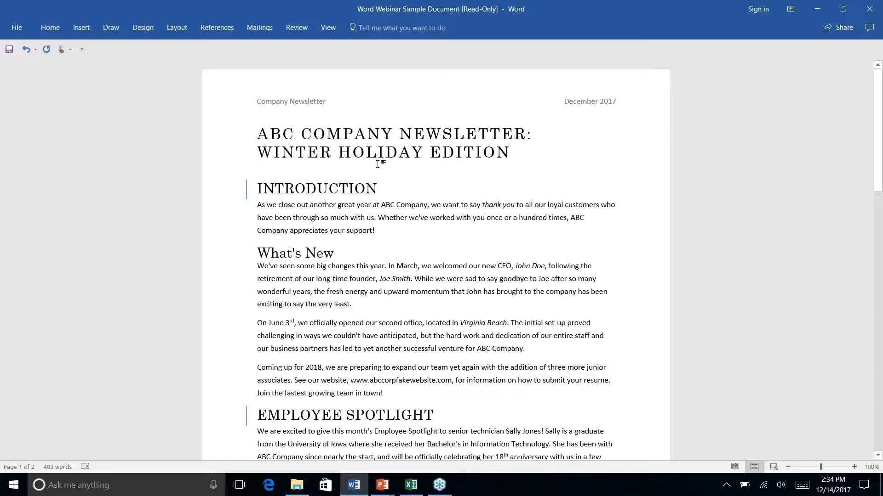
# Insert the built-in Automatic Table 1 table of contents on the blank line below the newsletter title.
pyautogui.click(257, 176)
pyautogui.click(217, 27)
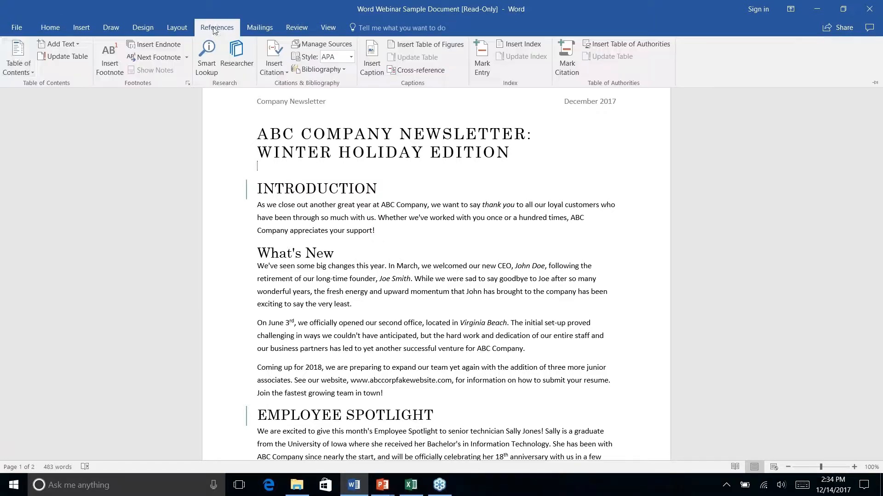
pyautogui.click(28, 71)
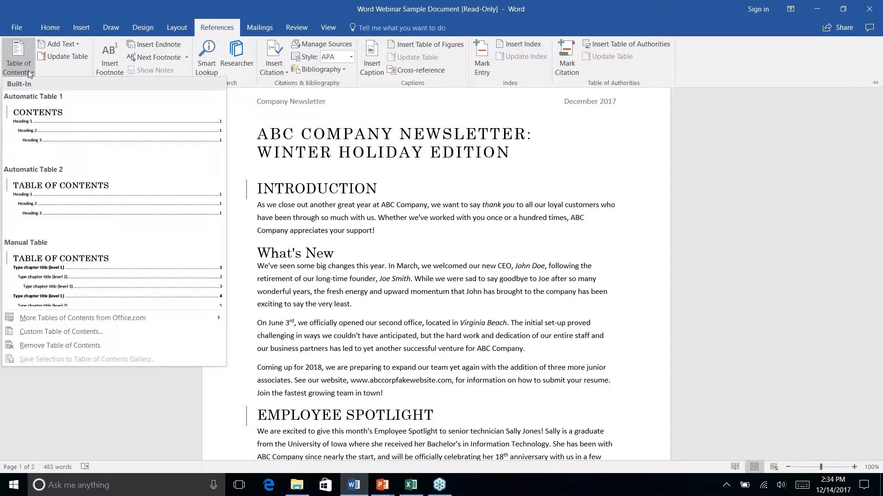
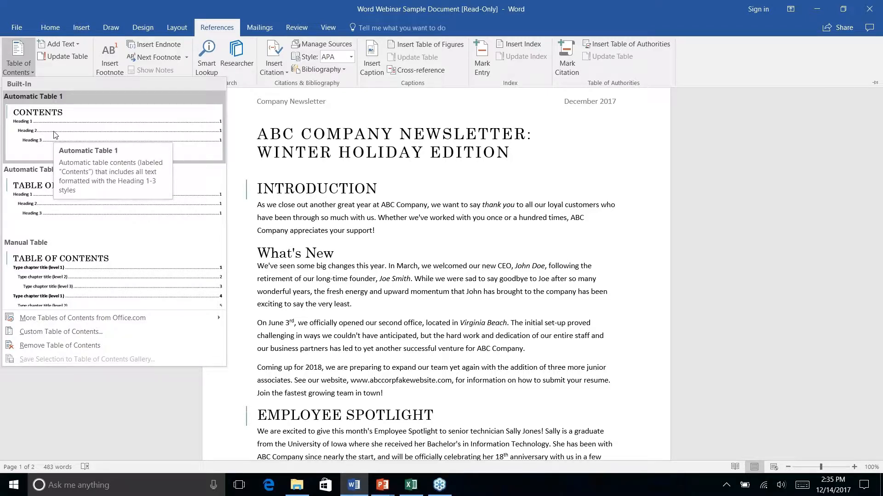
pyautogui.rightClick(38, 134)
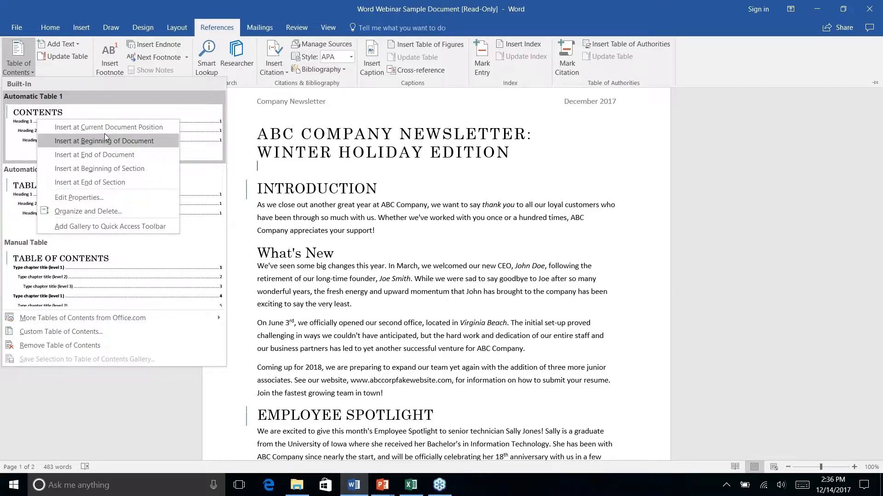
pyautogui.press('Escape')
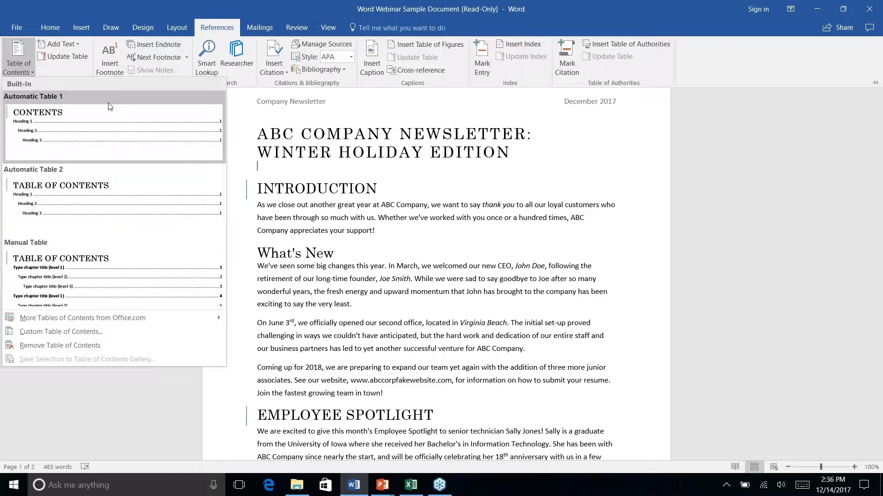
pyautogui.press('Escape')
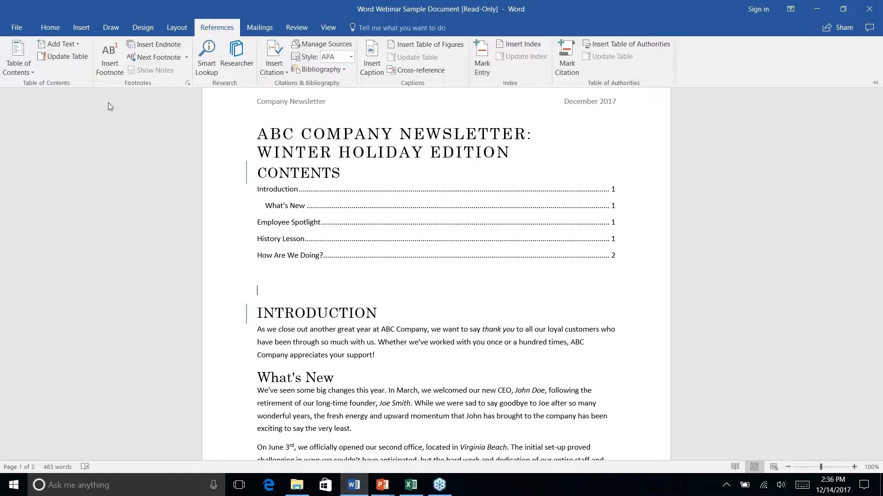
# Add a blank line between the newsletter title and the table of contents.
pyautogui.click(519, 231)
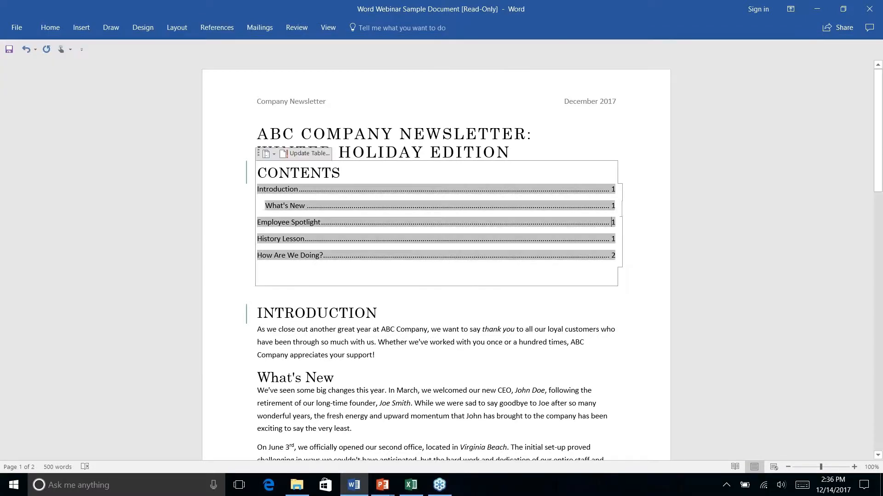
pyautogui.click(511, 152)
pyautogui.press('Return')
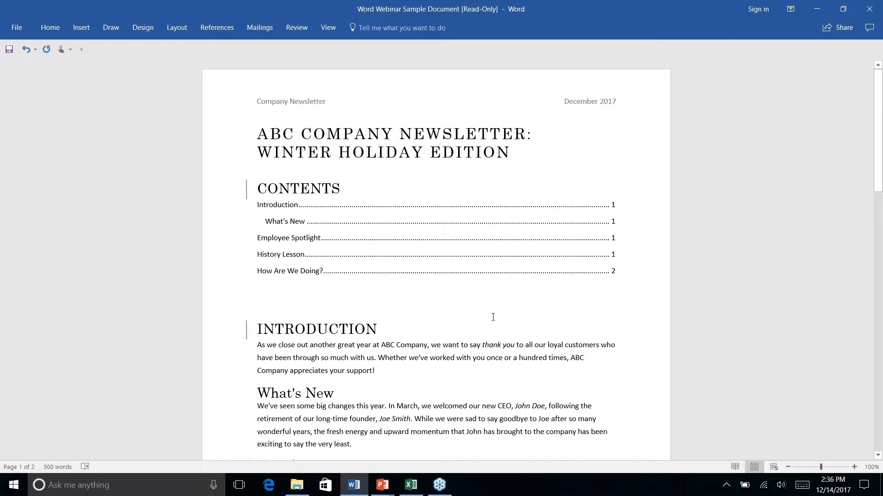
pyautogui.scroll(-4, 492, 317)
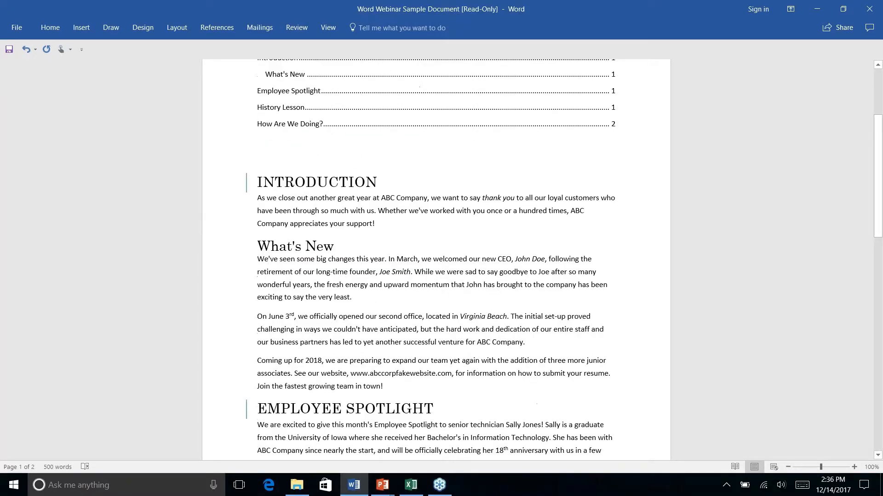
pyautogui.scroll(4, 437, 259)
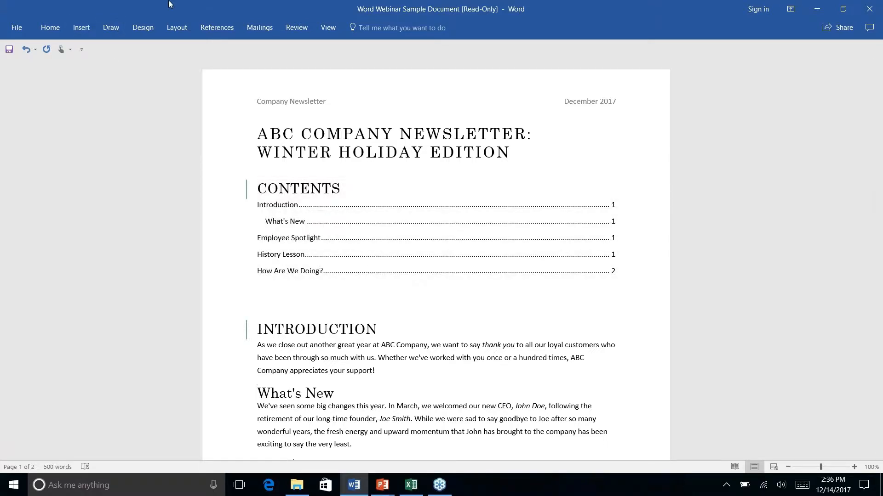
pyautogui.click(217, 27)
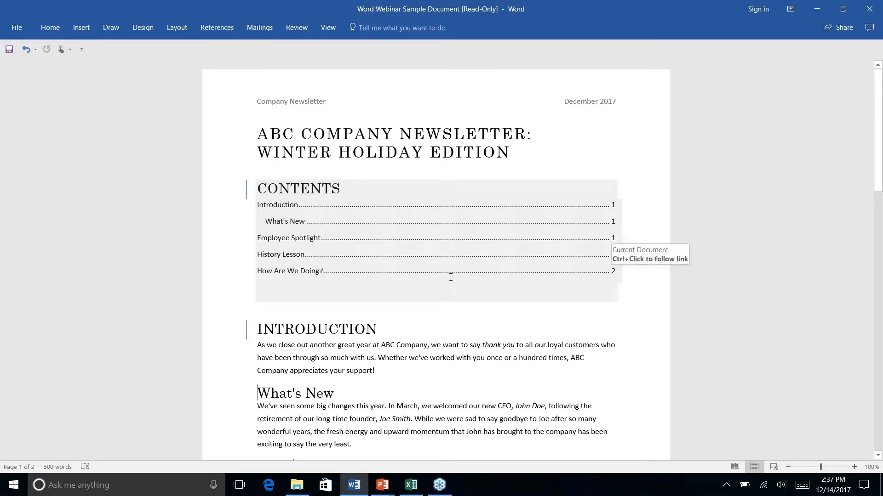
pyautogui.click(459, 309)
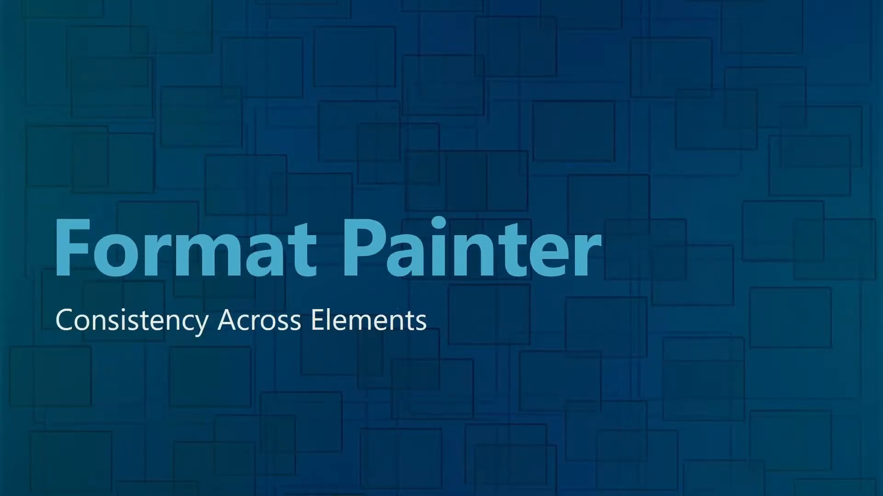
# Return to the newsletter in Word and place the insertion point before "ABC Company" at the end of page 2.
pyautogui.hotkey('alt', 'Tab')
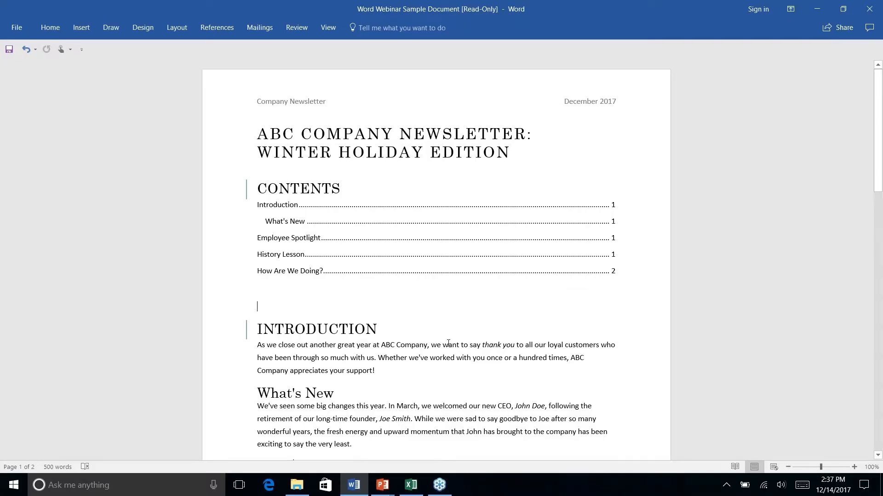
pyautogui.scroll(-3, 497, 240)
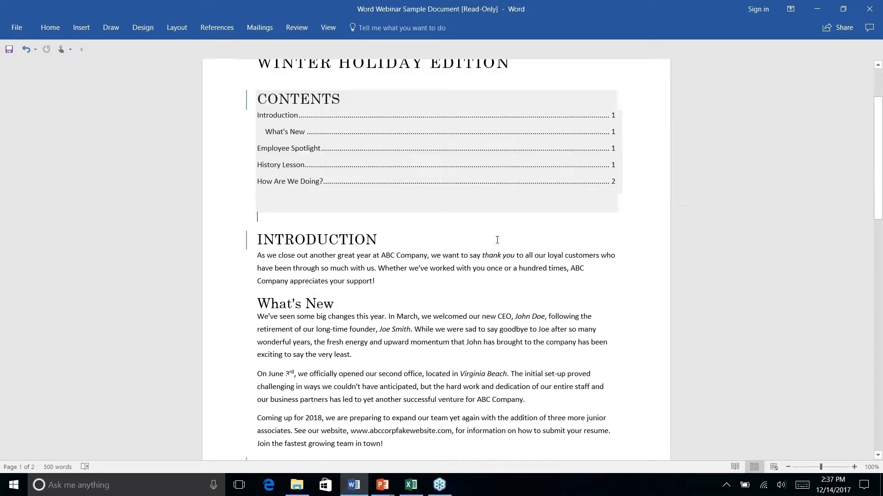
pyautogui.scroll(-10, 497, 240)
pyautogui.scroll(-13, 497, 240)
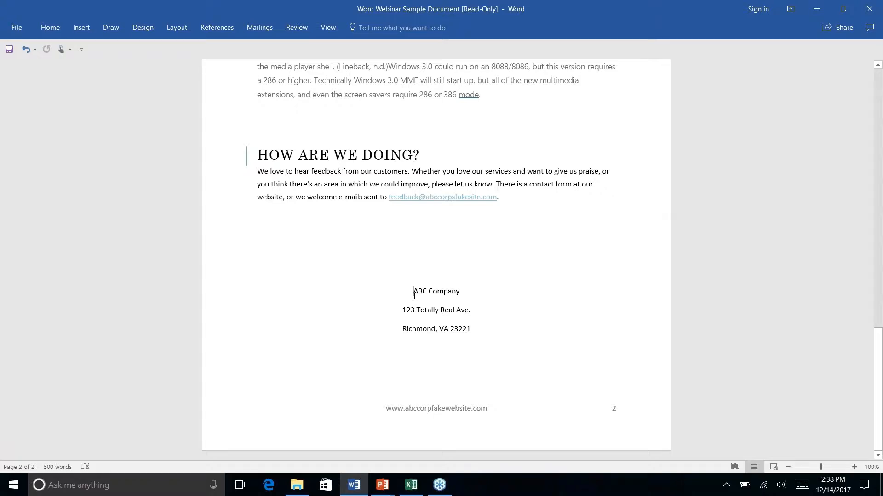
pyautogui.click(82, 28)
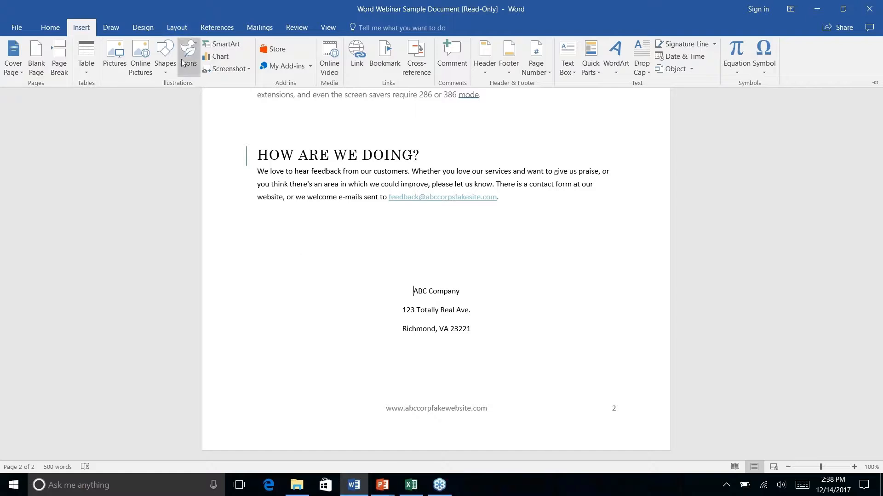
pyautogui.rightClick(167, 73)
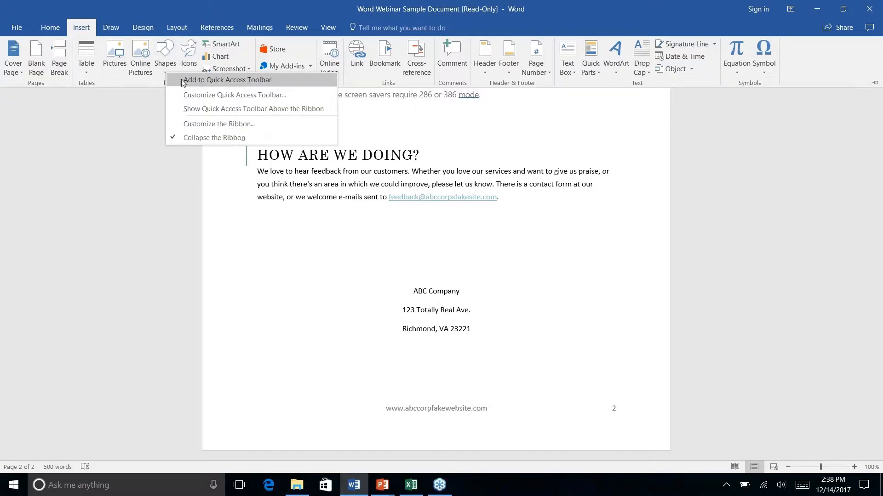
pyautogui.click(164, 53)
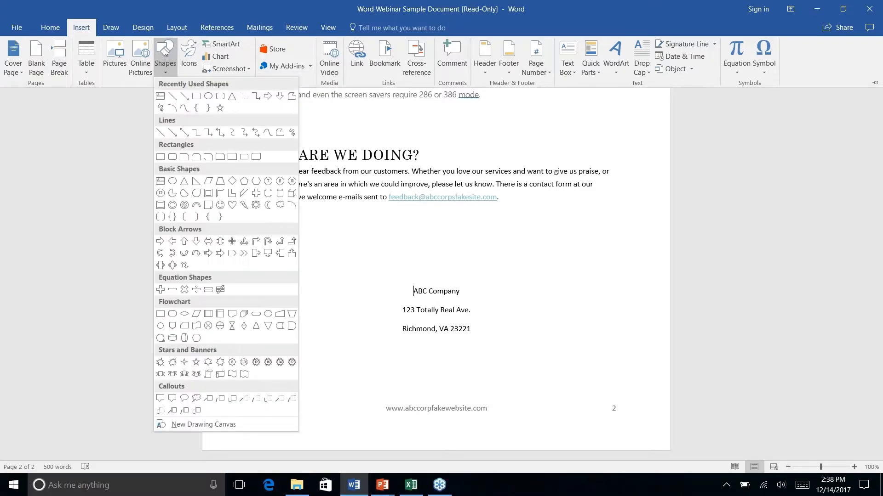
pyautogui.click(220, 96)
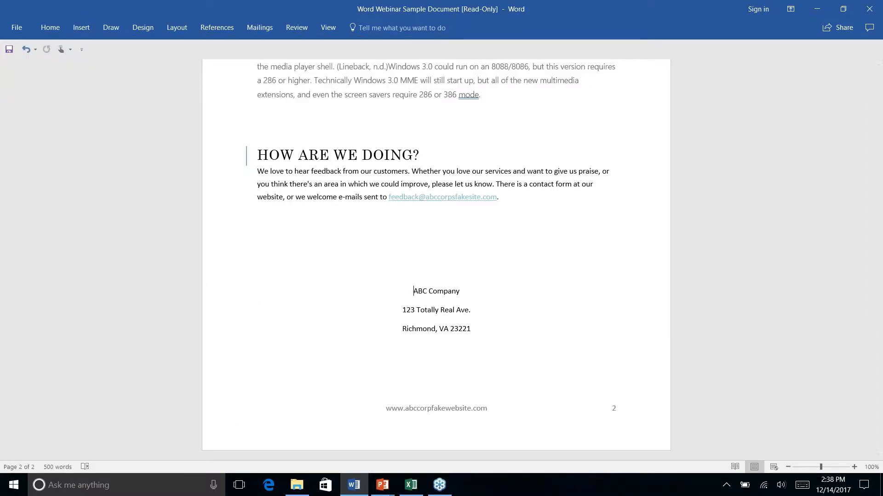
pyautogui.click(116, 26)
# Draw a rounded rectangle covering the ABC Company address block at the end of page 2.
pyautogui.click(81, 27)
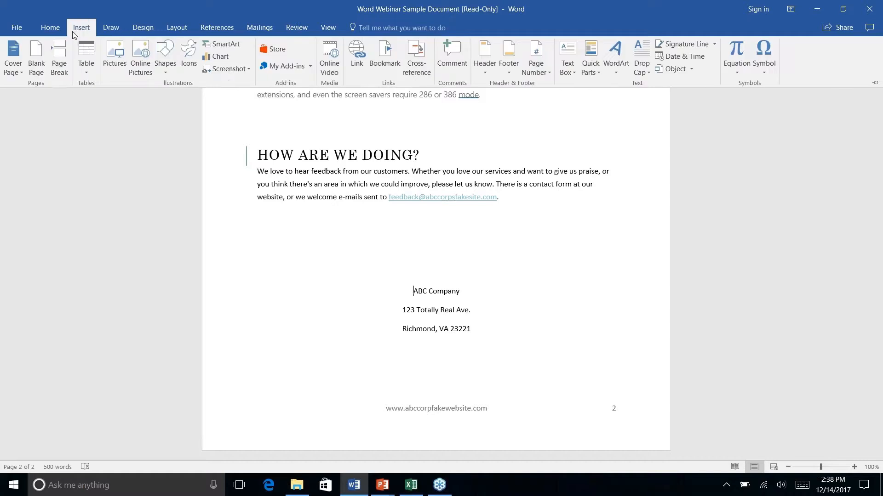
pyautogui.click(172, 73)
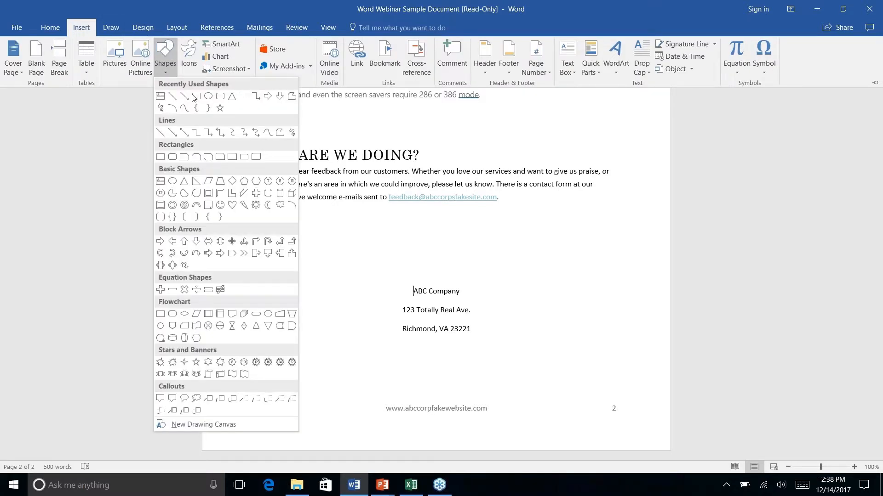
pyautogui.click(209, 96)
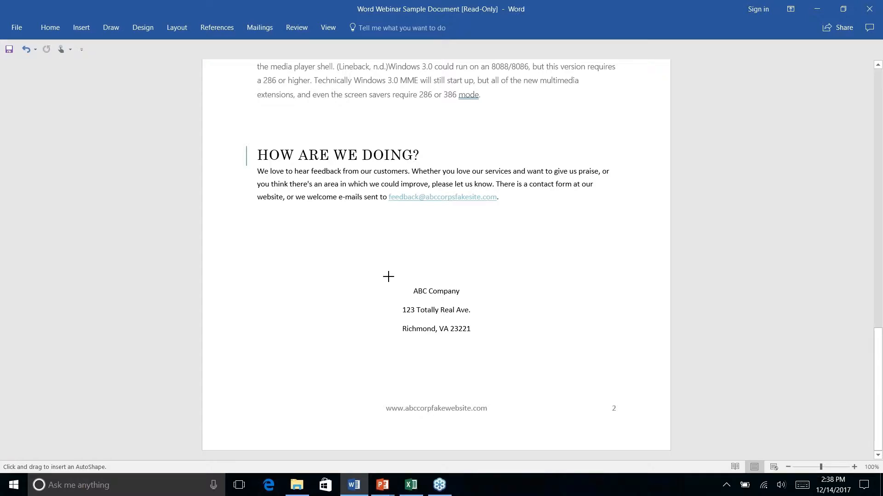
pyautogui.moveTo(386, 274); pyautogui.dragTo(485, 350)
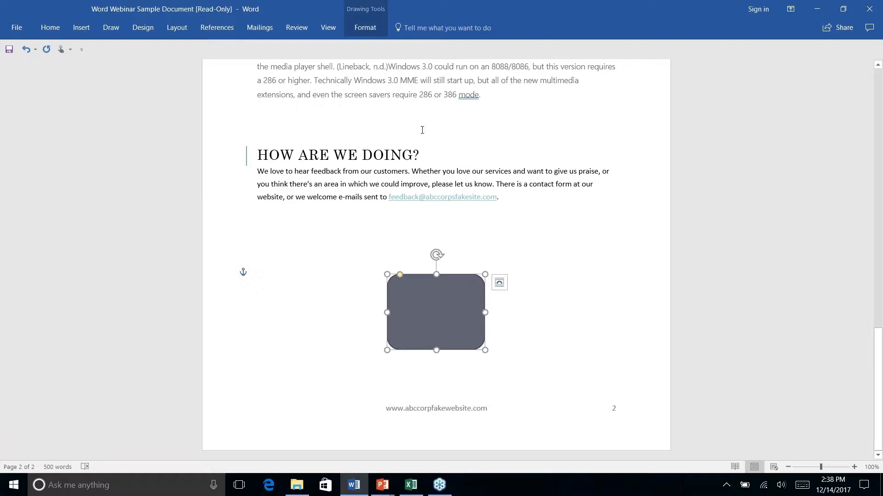
# Send the rounded rectangle behind the text of the ABC Company address block.
pyautogui.click(364, 26)
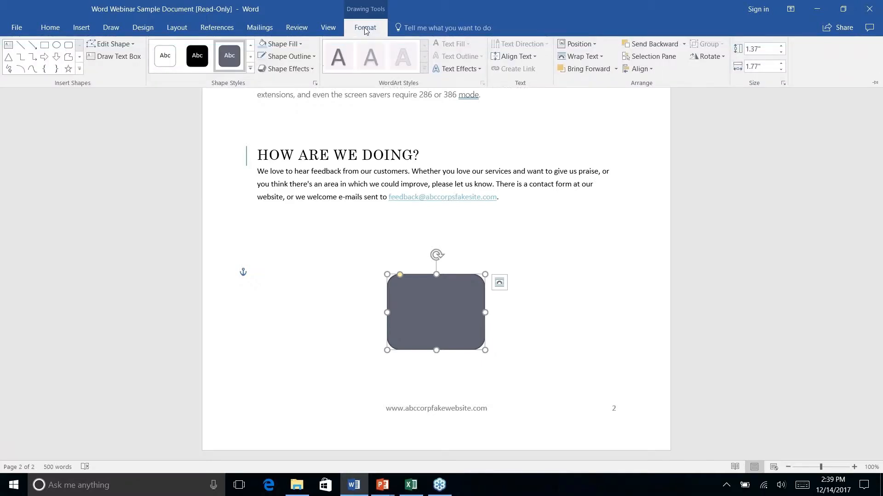
pyautogui.click(684, 45)
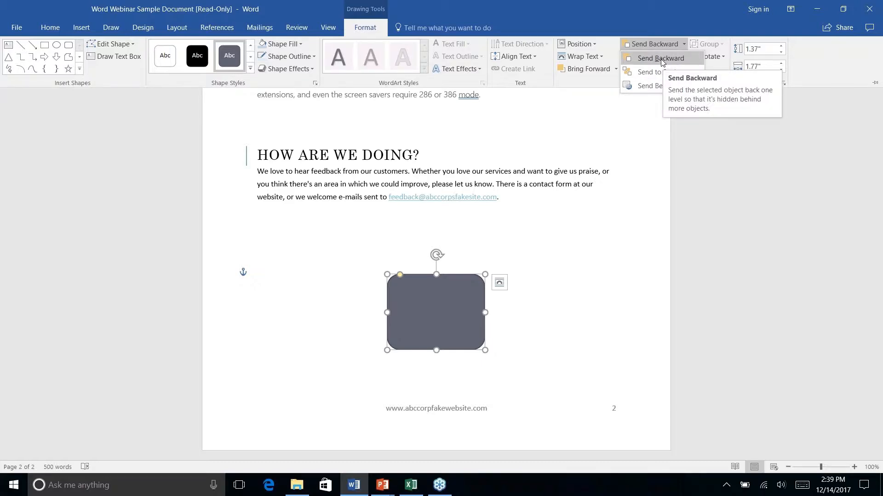
pyautogui.rightClick(660, 88)
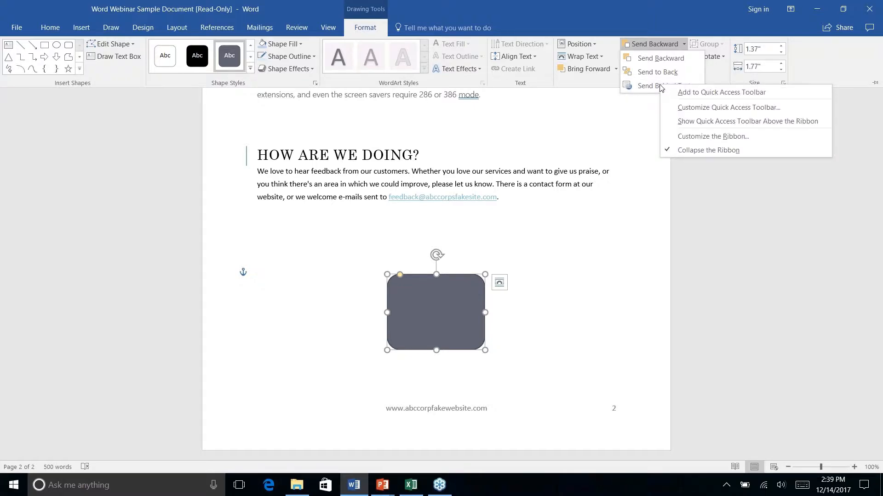
pyautogui.click(652, 87)
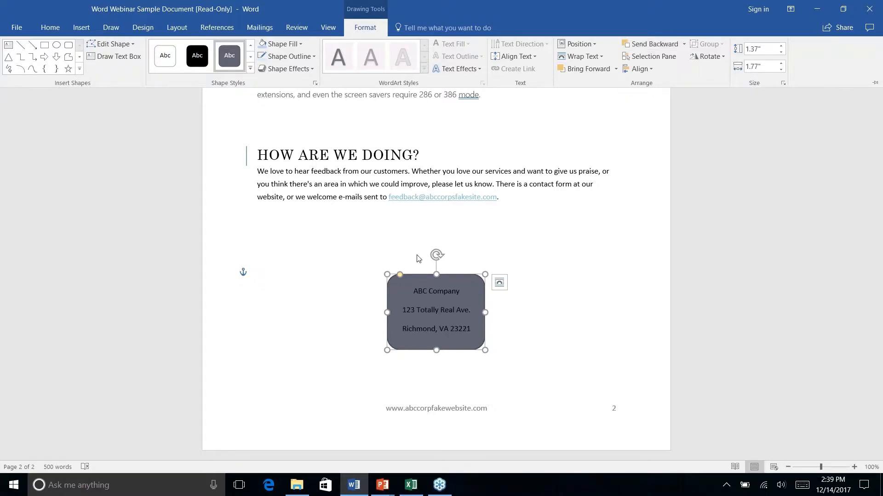
pyautogui.rightClick(530, 328)
pyautogui.press('Escape')
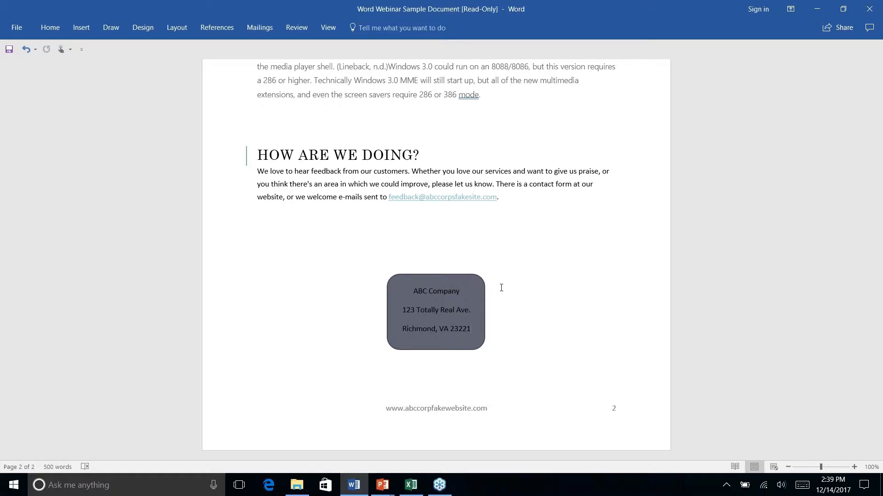
# Apply the light teal theme shape style with dark text from the fourth style row to the address block's rounded rectangle.
pyautogui.click(474, 297)
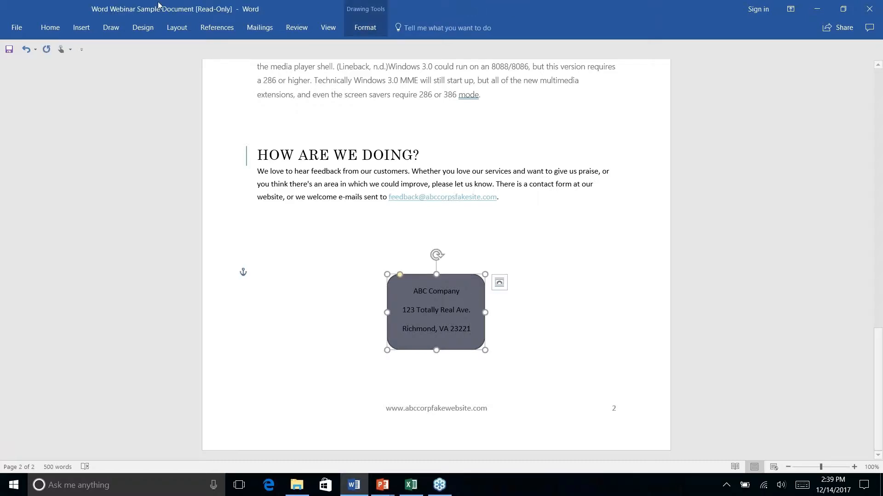
pyautogui.click(78, 28)
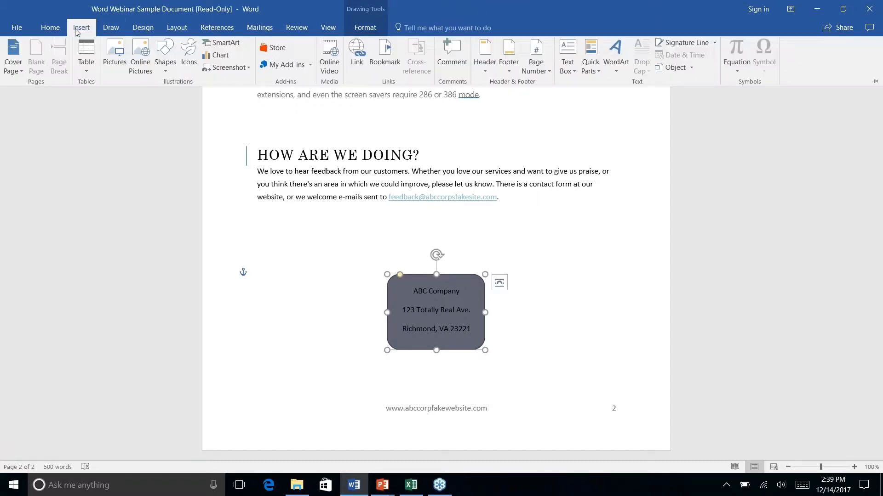
pyautogui.click(51, 28)
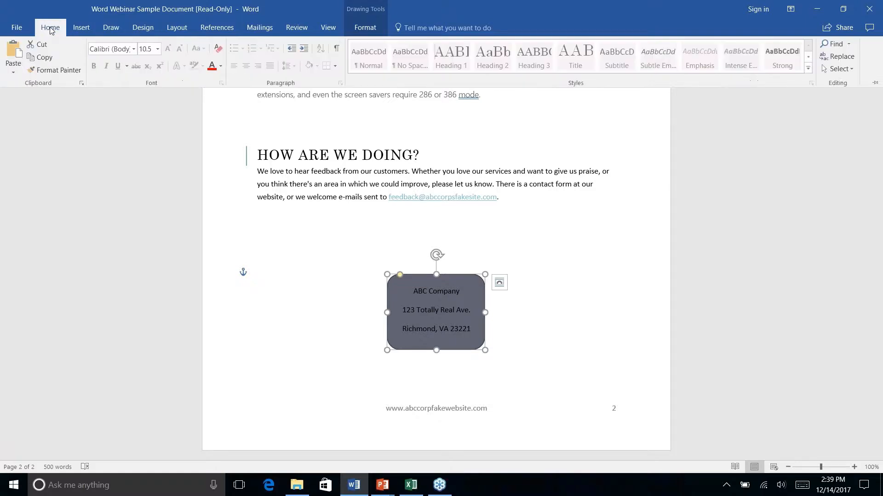
pyautogui.click(364, 28)
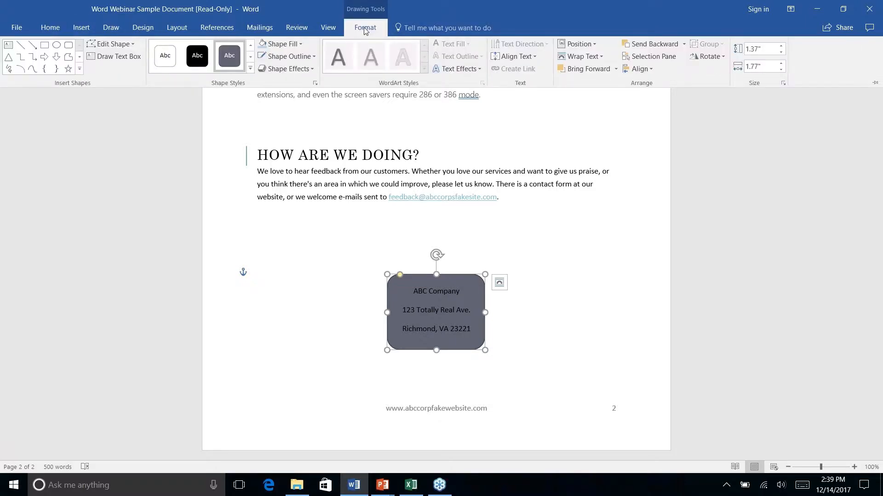
pyautogui.click(251, 68)
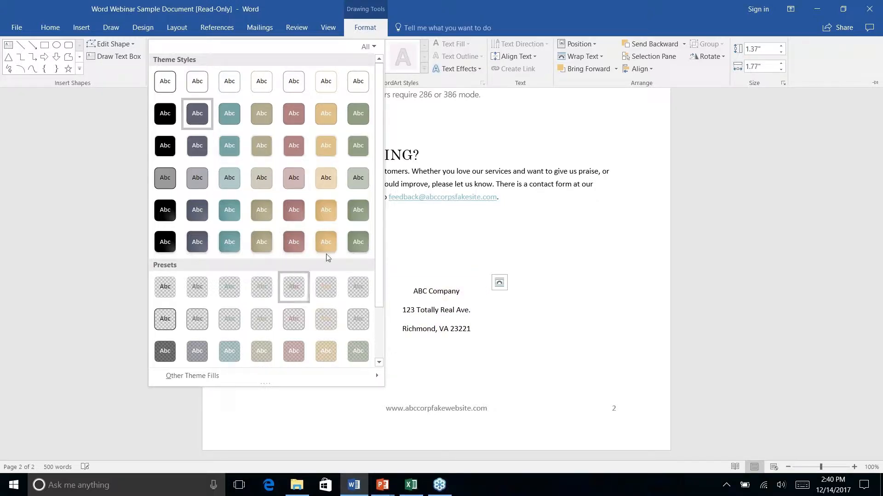
pyautogui.scroll(-1, 329, 255)
pyautogui.scroll(1, 329, 256)
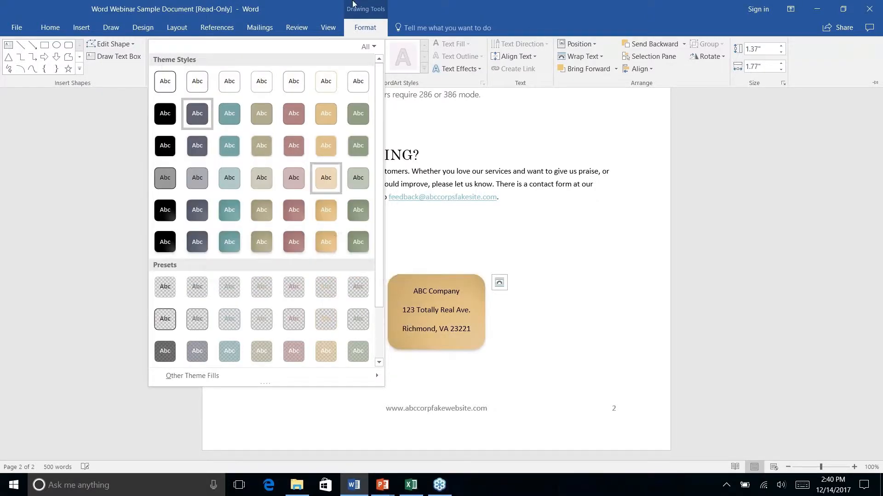
pyautogui.rightClick(229, 180)
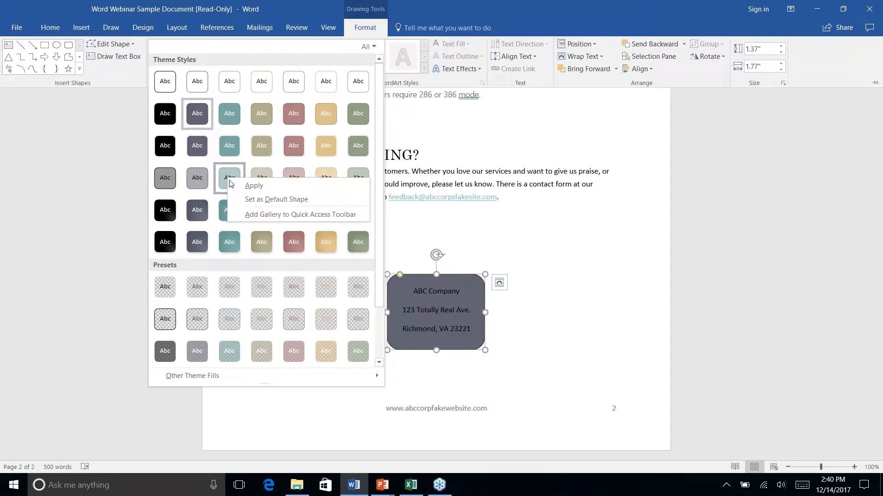
pyautogui.click(225, 178)
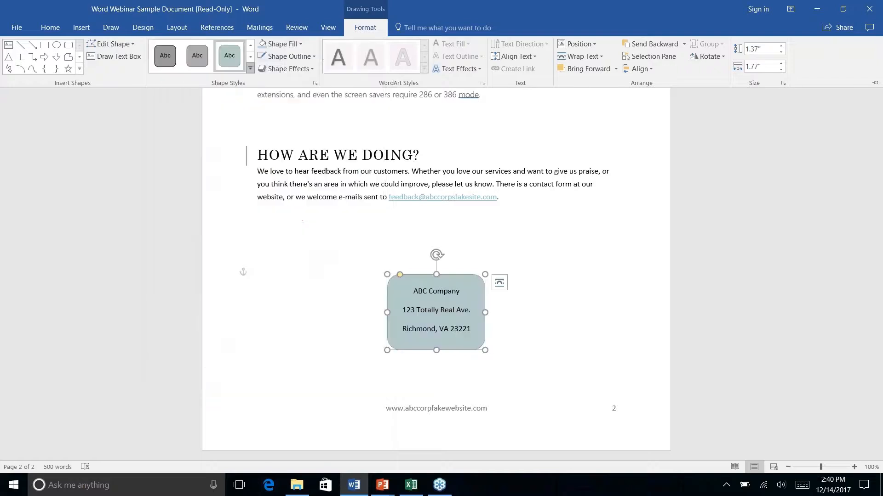
pyautogui.click(225, 178)
pyautogui.rightClick(519, 336)
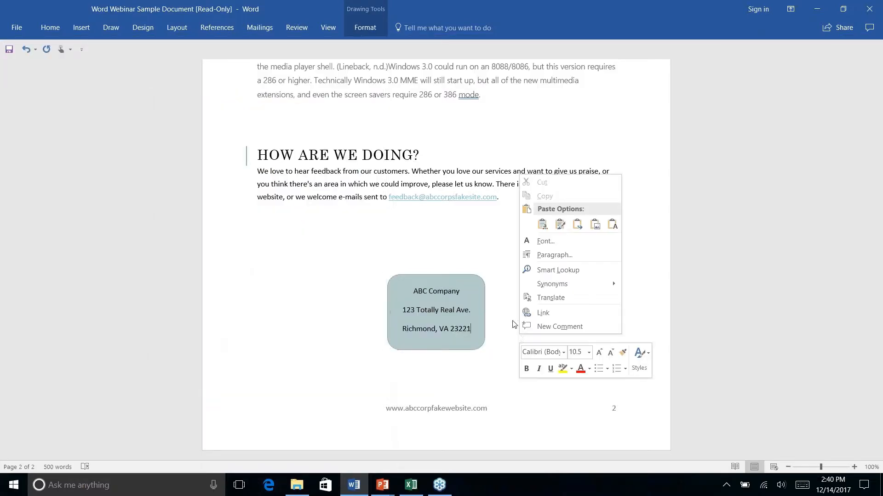
pyautogui.click(482, 234)
# Give the address block's rounded rectangle an outline in the darkest teal theme shade with a 2¼ pt weight.
pyautogui.click(469, 286)
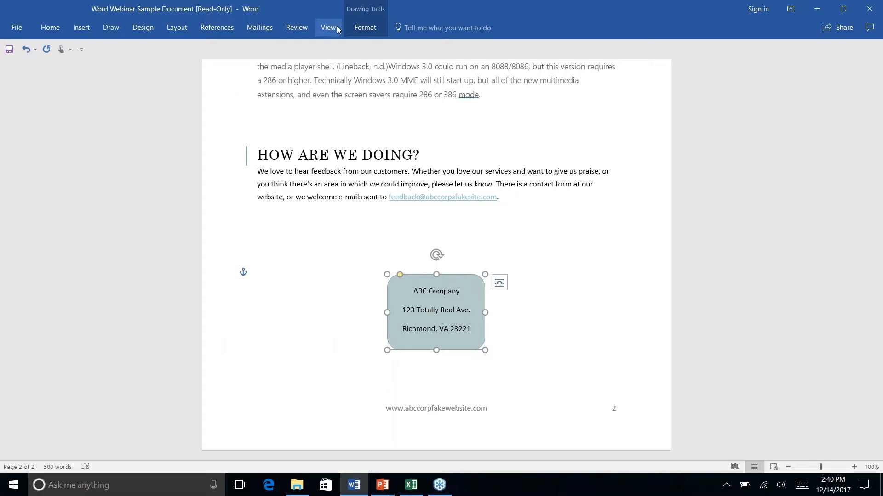
pyautogui.click(353, 29)
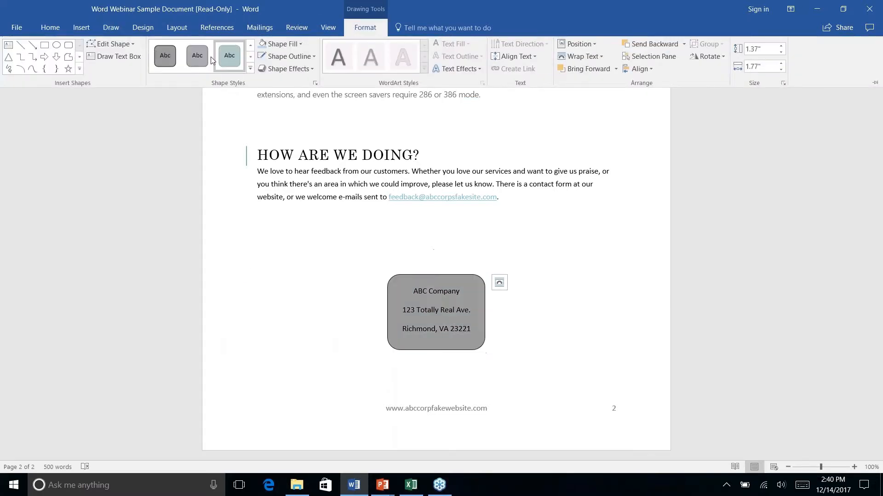
pyautogui.click(301, 57)
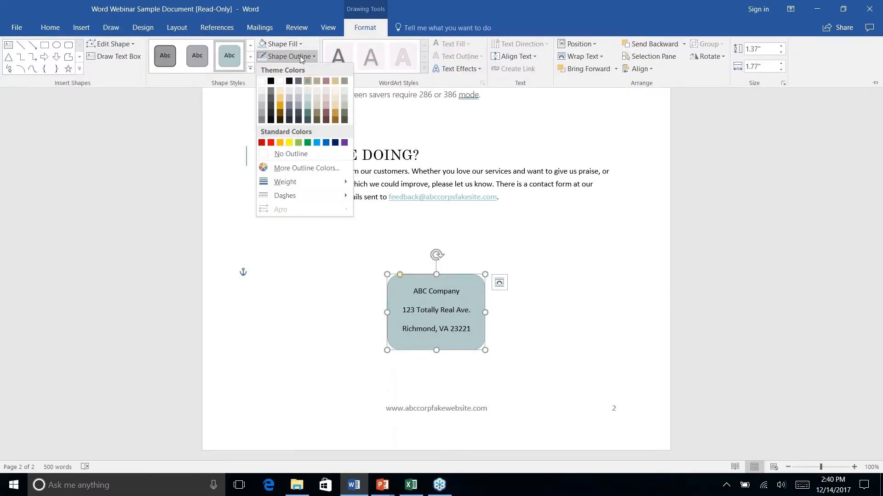
pyautogui.click(307, 121)
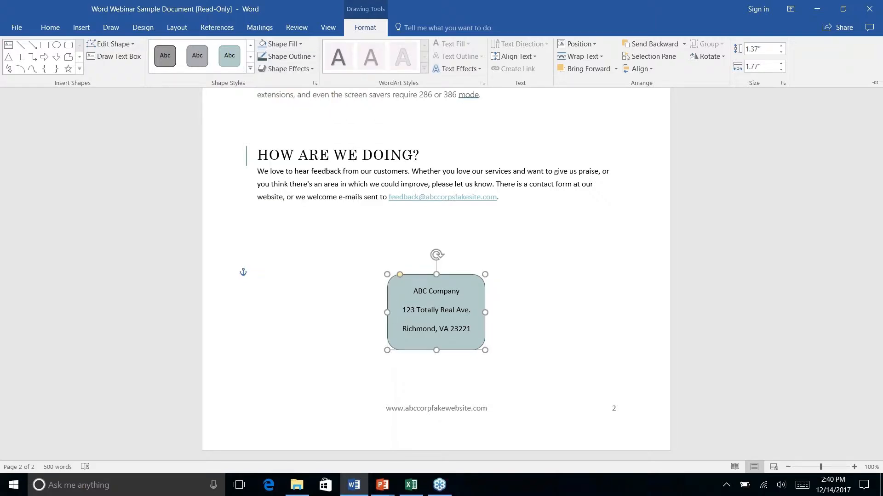
pyautogui.click(315, 57)
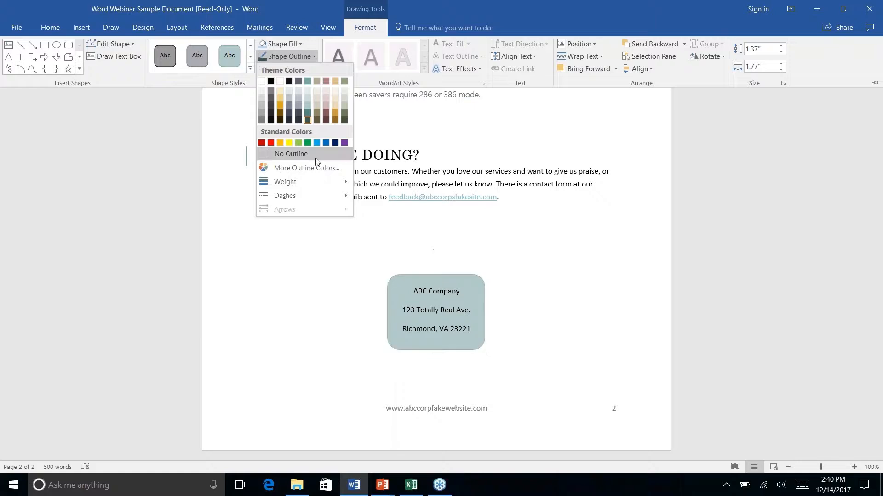
pyautogui.moveTo(320, 189)
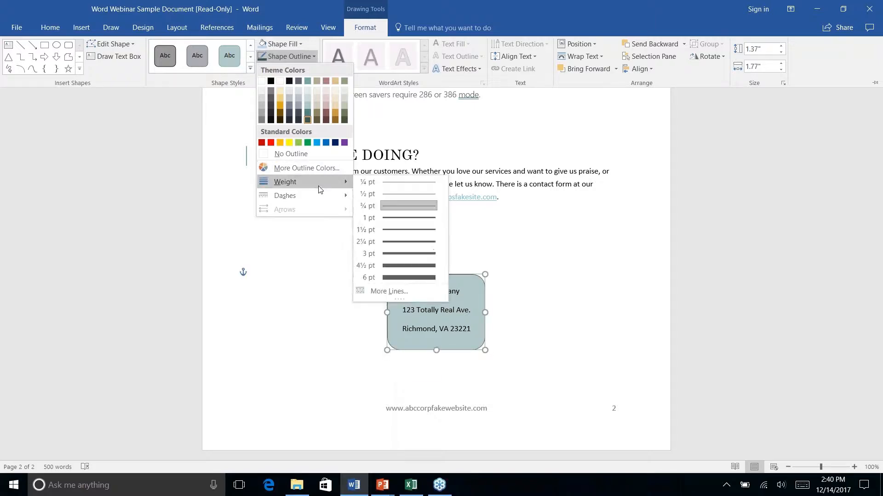
pyautogui.click(392, 242)
pyautogui.click(547, 341)
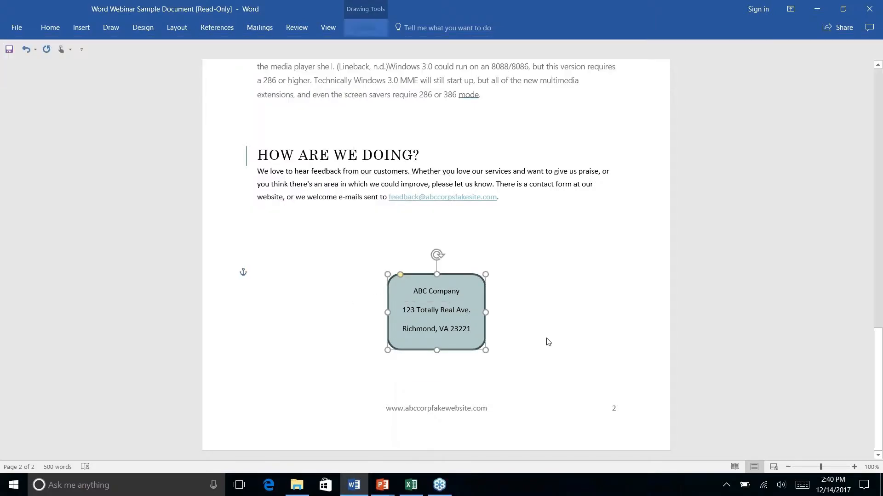
pyautogui.click(534, 331)
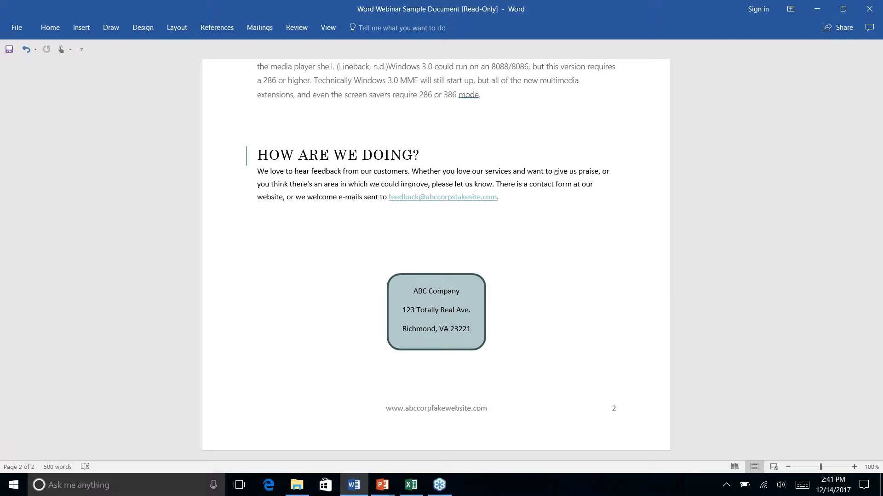
# Draw a rounded rectangle about 0.42" high and 3.14" wide over the History Lesson heading on page 2.
pyautogui.scroll(10, 436, 258)
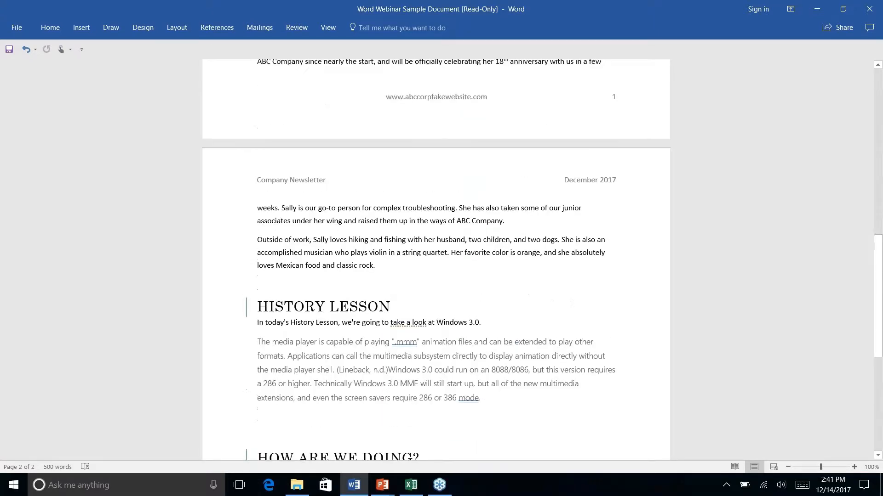
pyautogui.scroll(6, 436, 257)
pyautogui.scroll(-7, 436, 258)
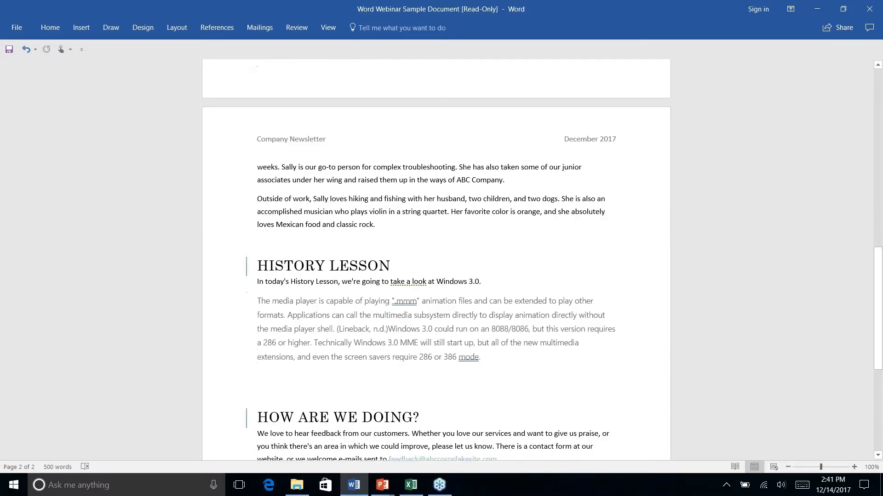
pyautogui.scroll(-3, 294, 190)
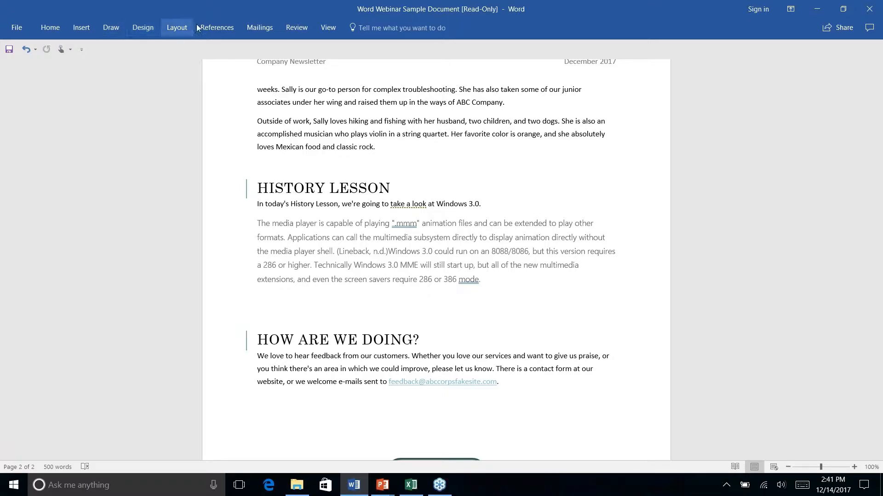
pyautogui.click(85, 29)
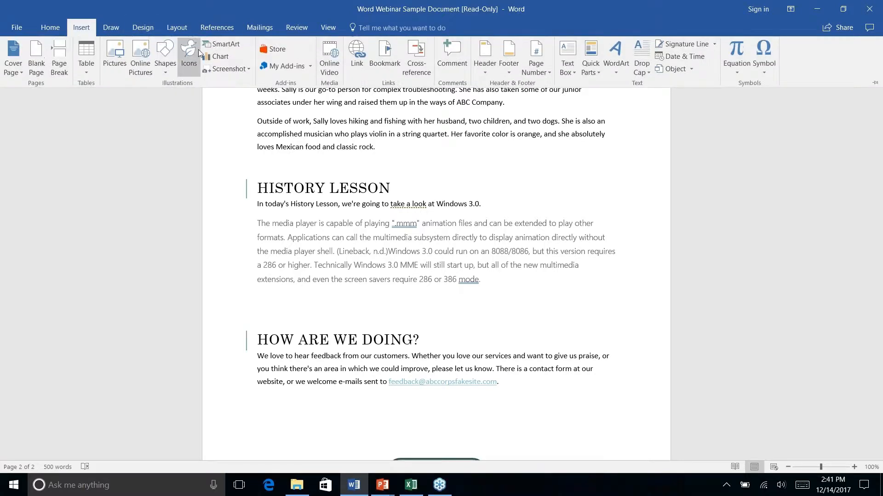
pyautogui.click(162, 70)
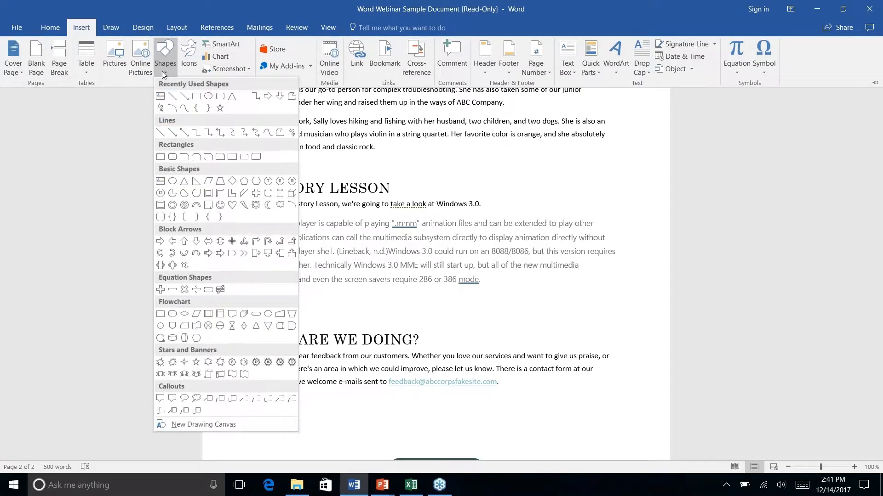
pyautogui.click(222, 102)
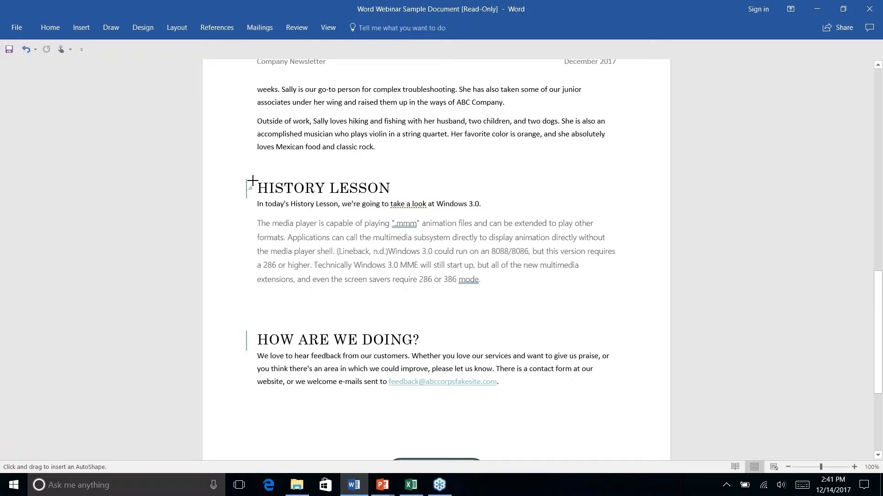
pyautogui.moveTo(253, 175)
pyautogui.mouseDown()
pyautogui.moveTo(449, 191)
pyautogui.moveTo(426, 199)
pyautogui.mouseUp()
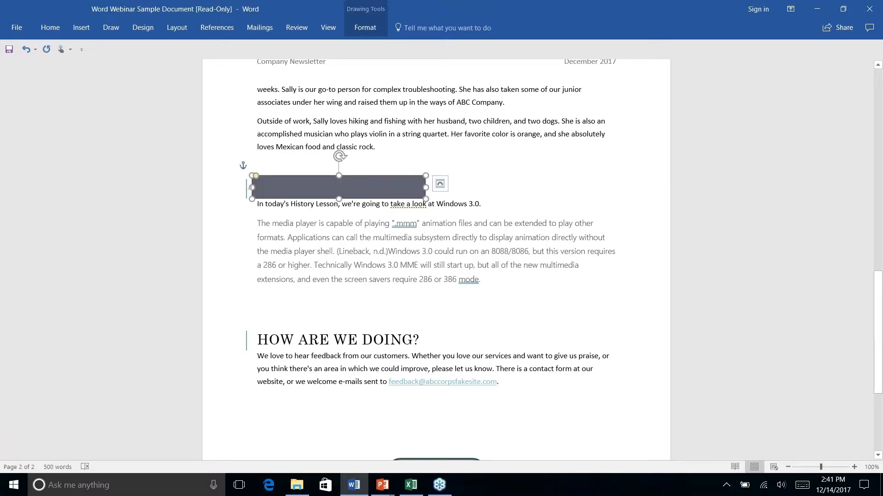
# Send the new rounded rectangle behind the History Lesson heading text.
pyautogui.click(350, 24)
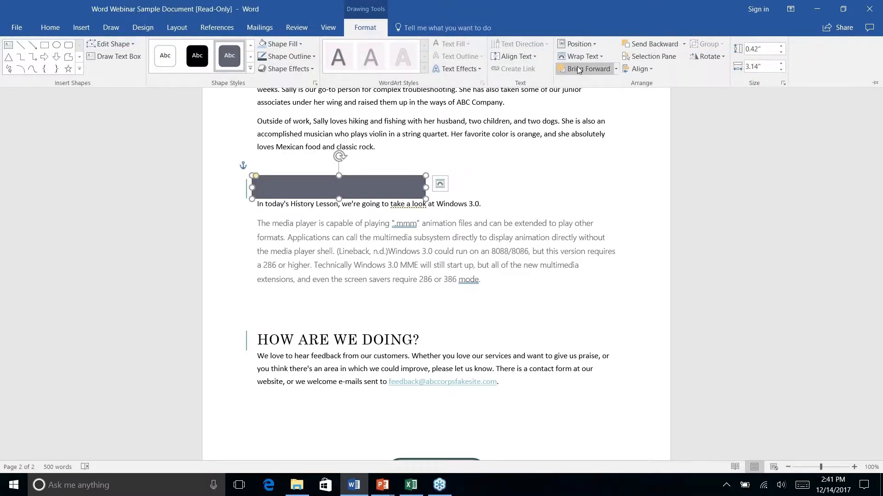
pyautogui.click(684, 43)
pyautogui.click(663, 86)
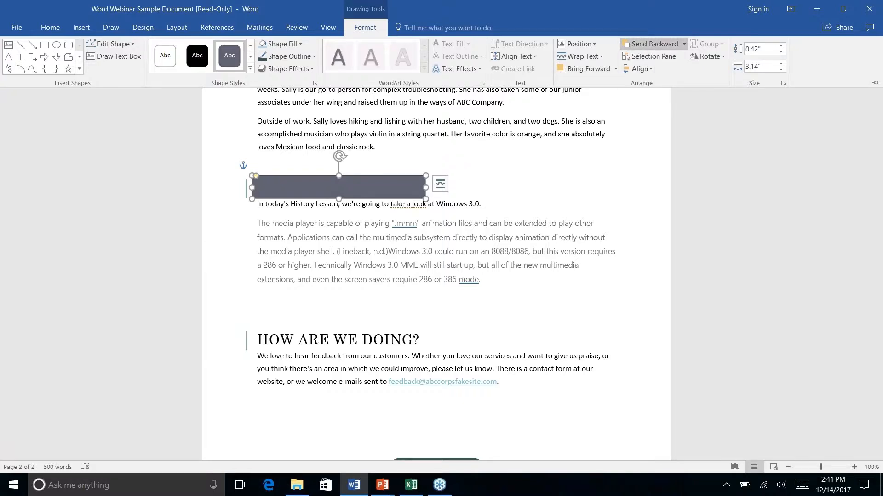
pyautogui.click(497, 184)
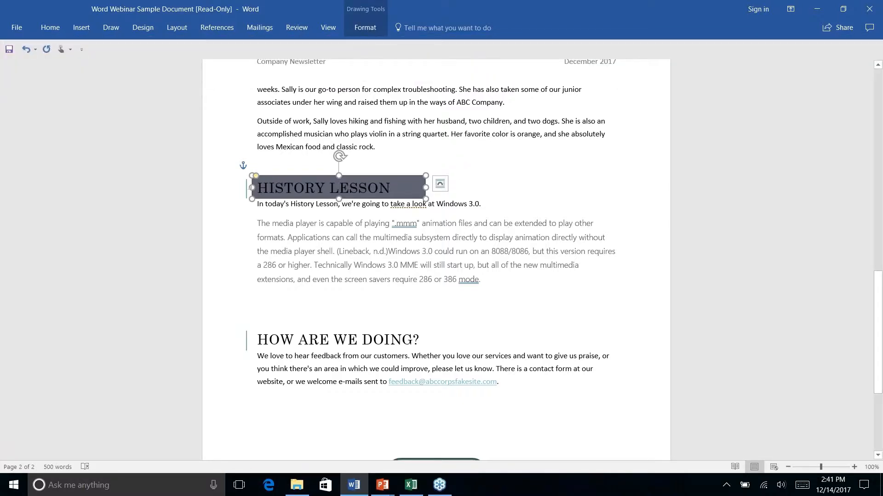
pyautogui.click(308, 204)
pyautogui.scroll(2, 420, 232)
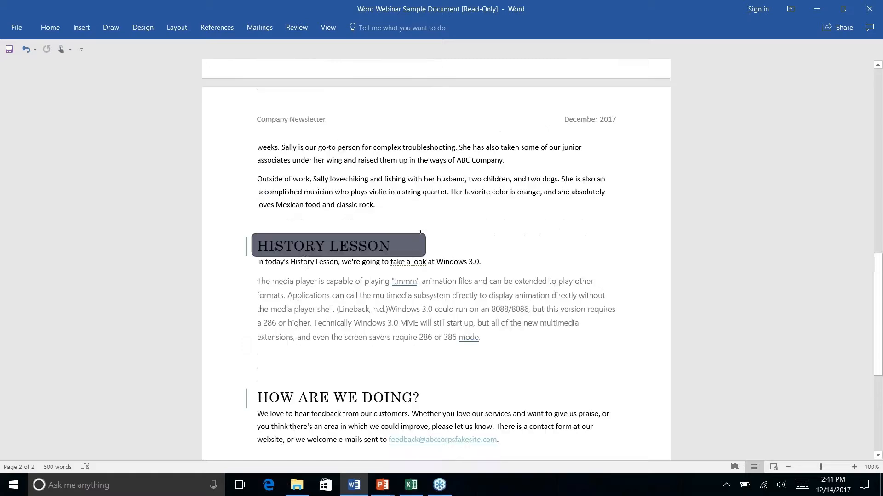
pyautogui.scroll(-6, 421, 233)
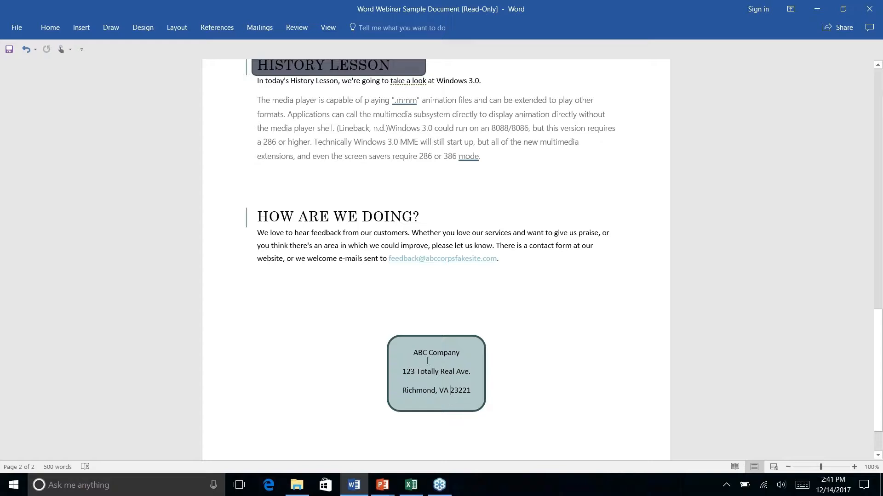
pyautogui.click(50, 28)
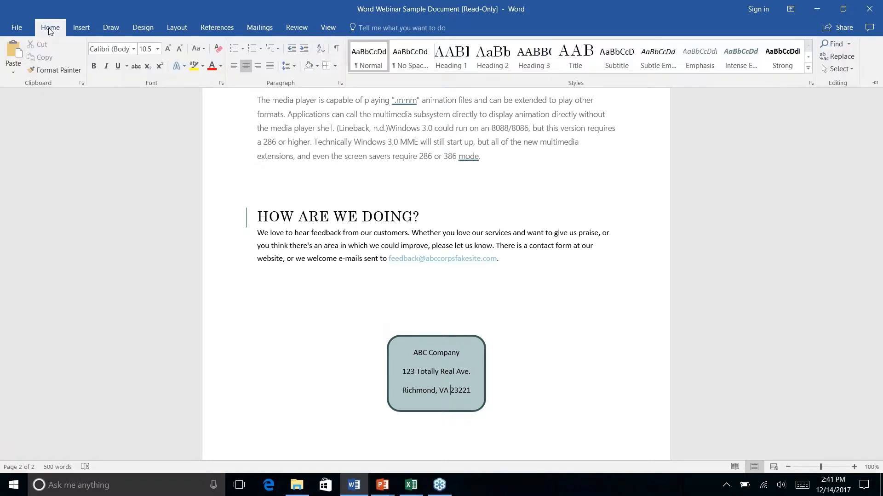
pyautogui.click(384, 381)
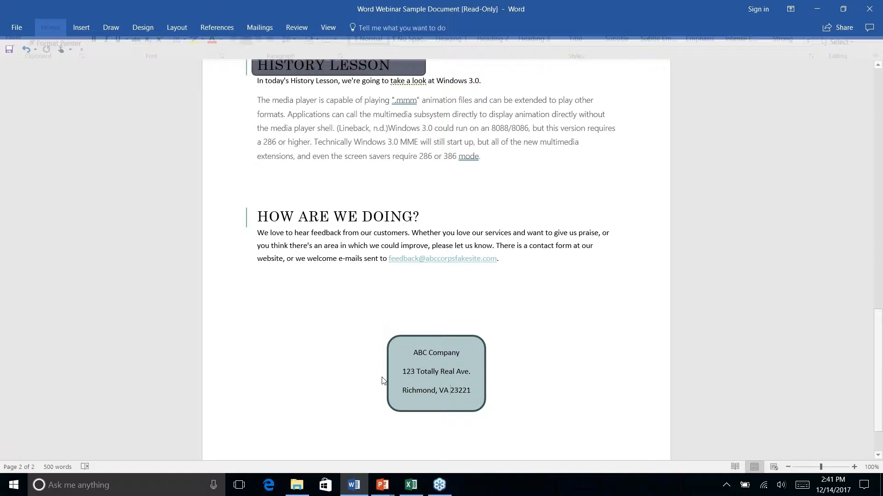
pyautogui.click(386, 347)
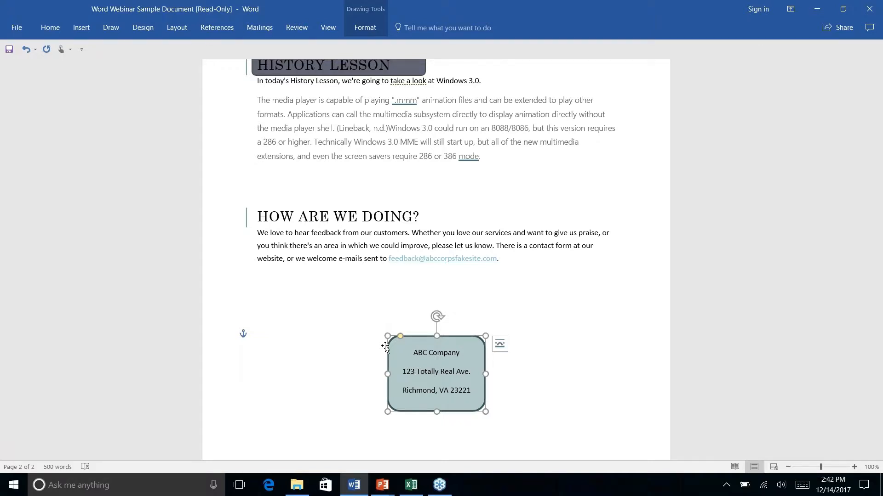
pyautogui.click(48, 31)
pyautogui.click(52, 71)
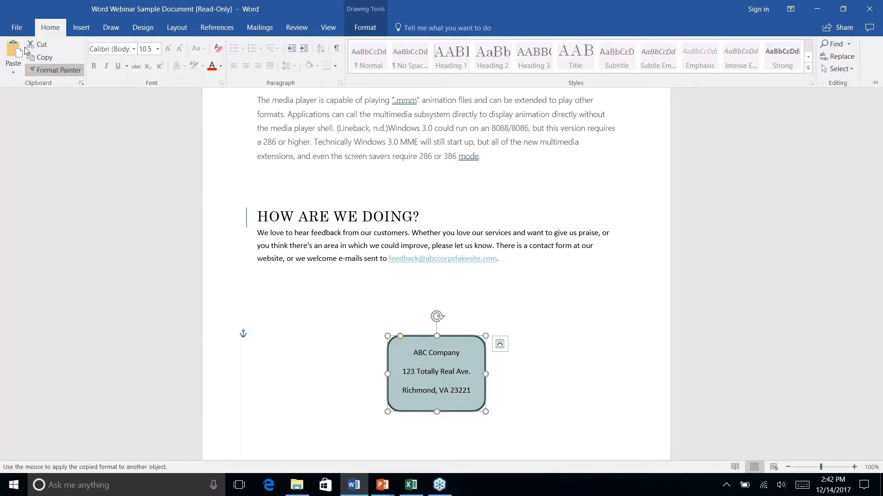
pyautogui.click(53, 70)
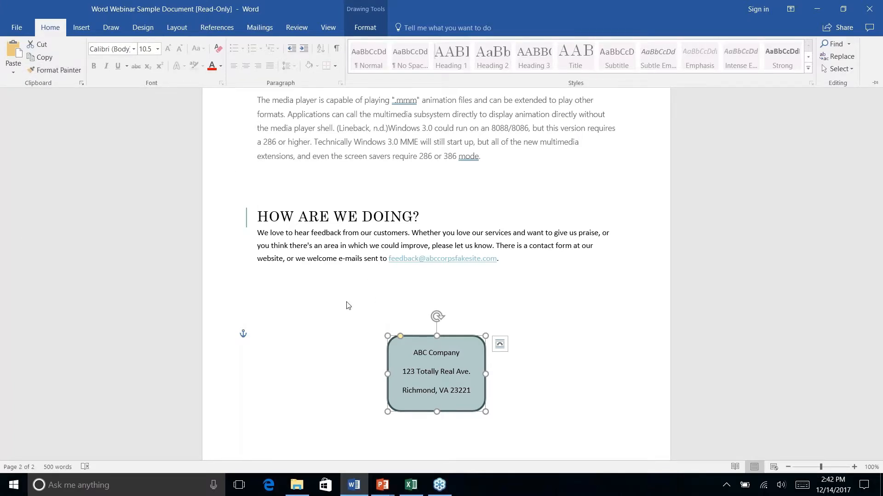
pyautogui.hotkey('ctrl', 'F1')
pyautogui.click(393, 378)
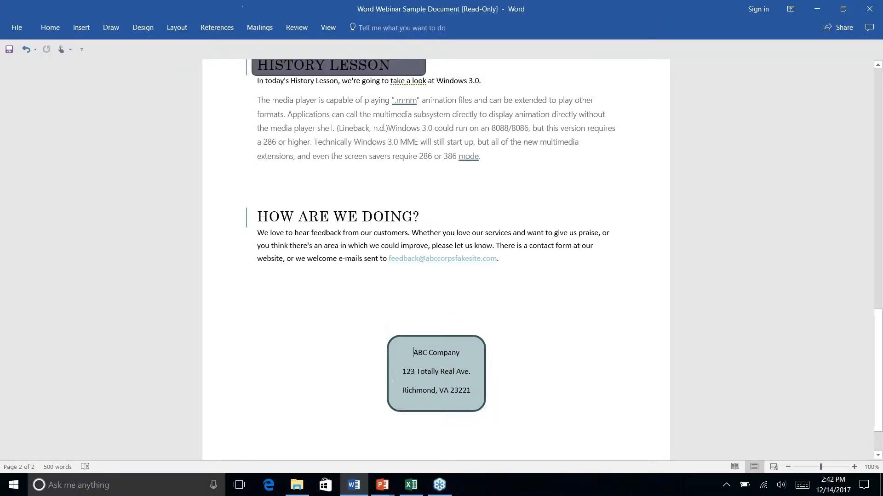
# Copy the address block's rounded rectangle formatting onto the rounded rectangle behind the History Lesson heading with Format Painter.
pyautogui.click(388, 345)
pyautogui.click(388, 345)
pyautogui.click(61, 29)
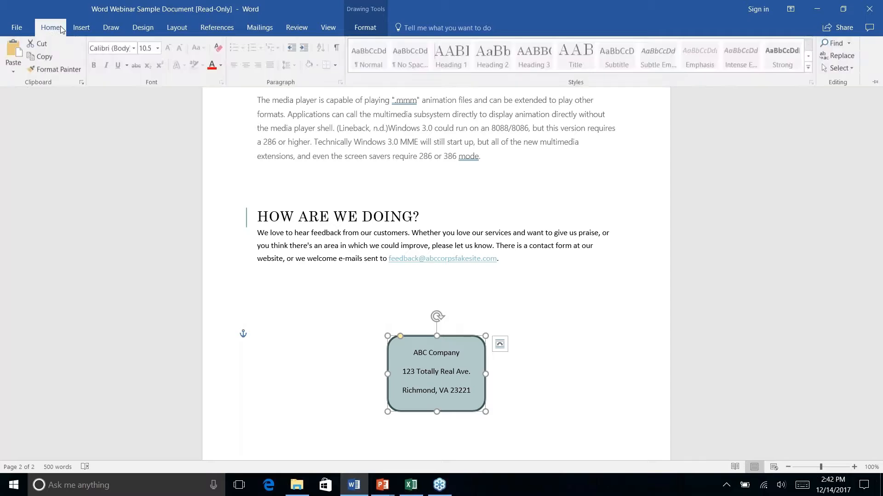
pyautogui.click(55, 70)
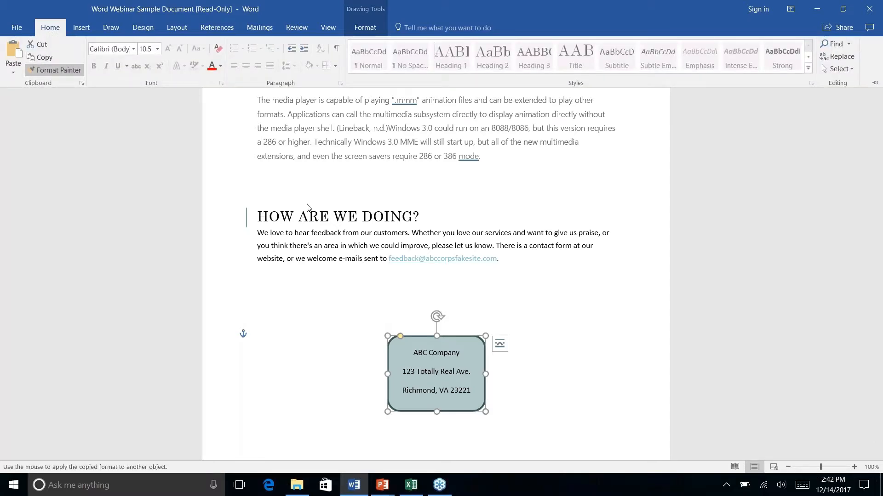
pyautogui.scroll(-1, 307, 208)
pyautogui.scroll(5, 308, 208)
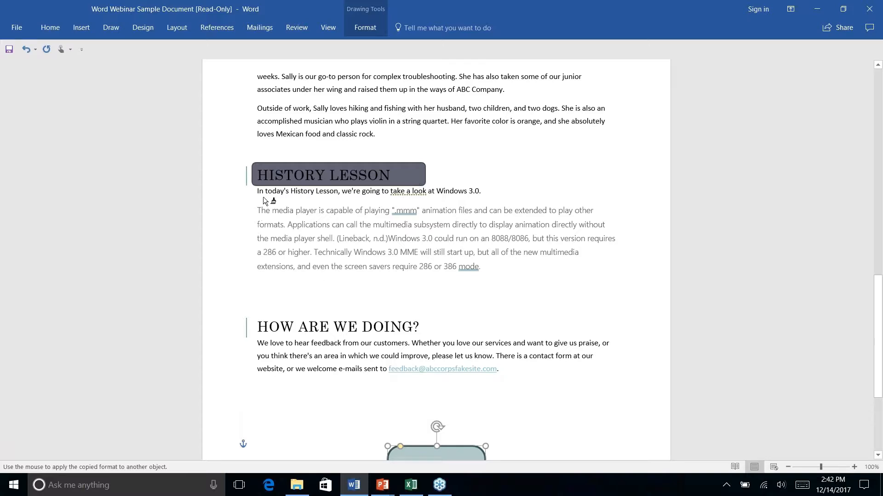
pyautogui.press('Escape')
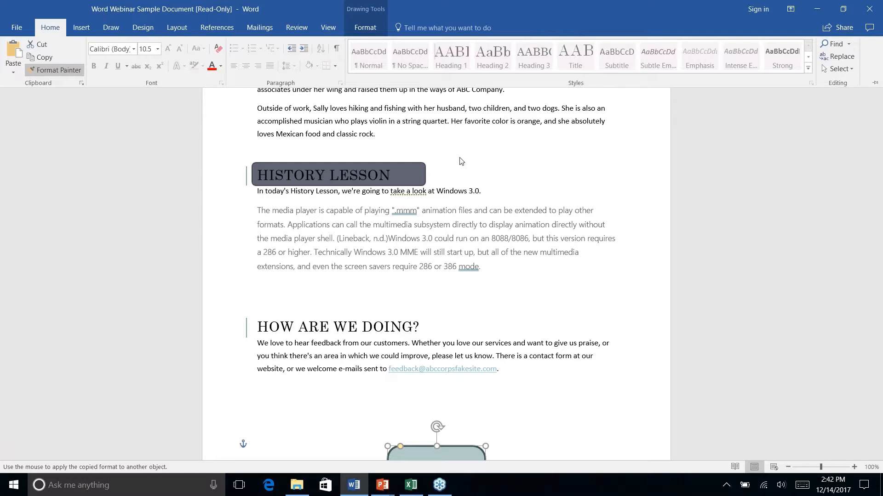
pyautogui.click(401, 171)
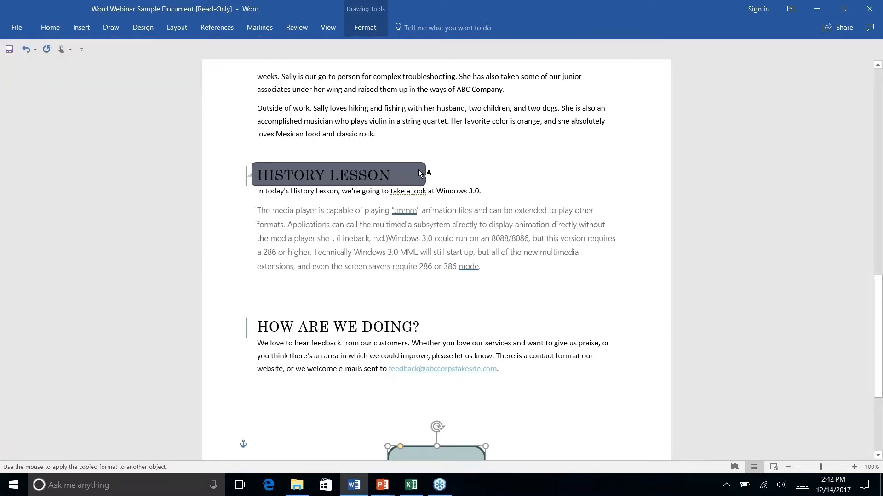
pyautogui.click(418, 171)
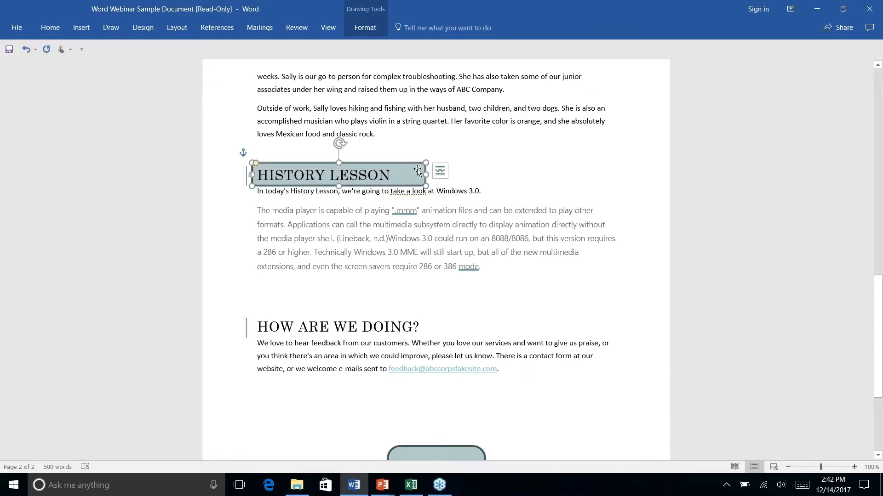
pyautogui.press('Escape')
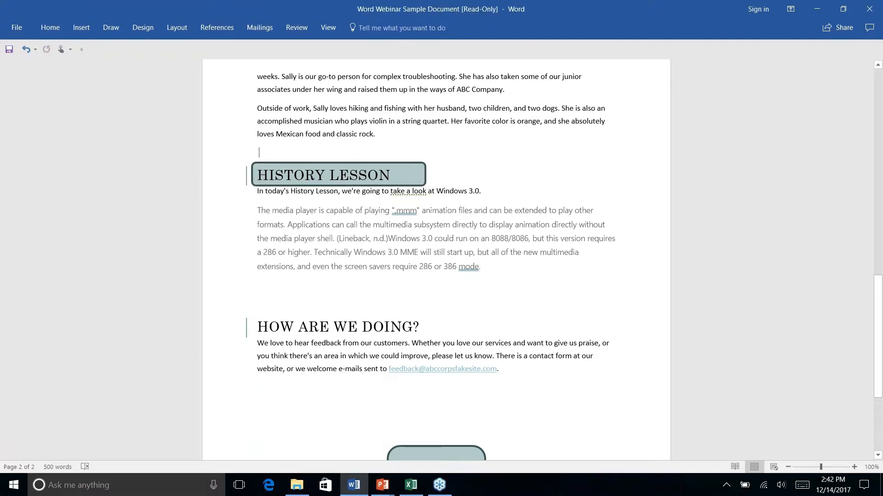
# Compare the rounded rectangle behind the History Lesson heading with the one around the address block on page 2.
pyautogui.rightClick(495, 165)
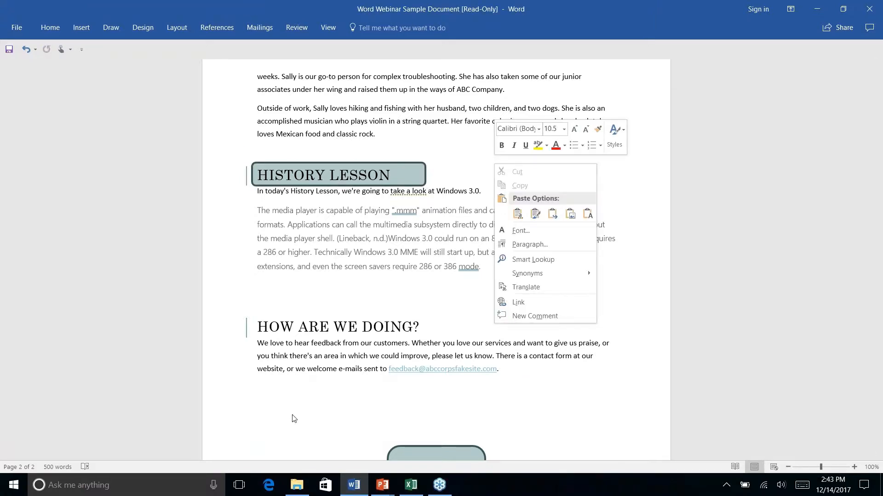
pyautogui.press('Escape')
pyautogui.scroll(2, 436, 260)
pyautogui.scroll(-4, 436, 260)
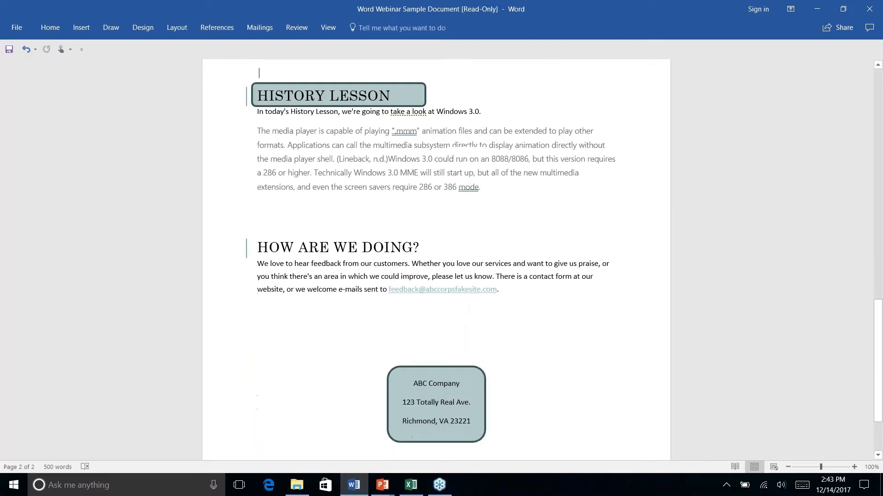
pyautogui.scroll(2, 435, 260)
pyautogui.scroll(-1, 435, 259)
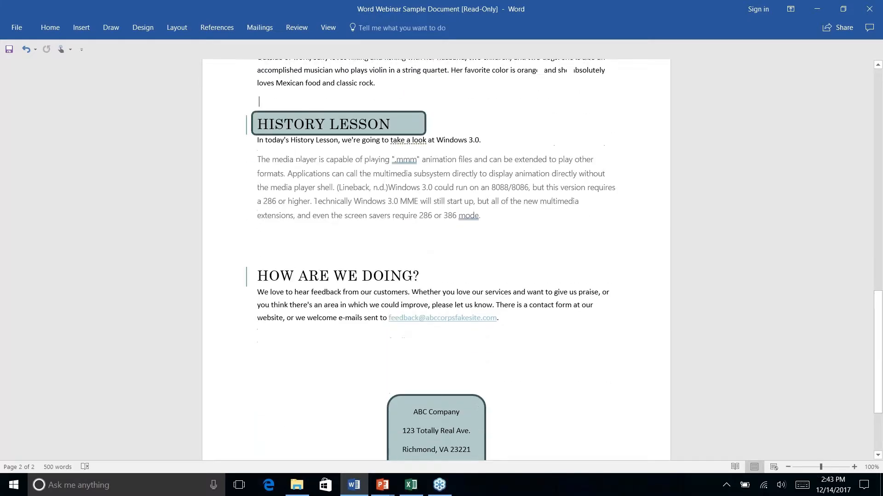
pyautogui.scroll(-2, 313, 395)
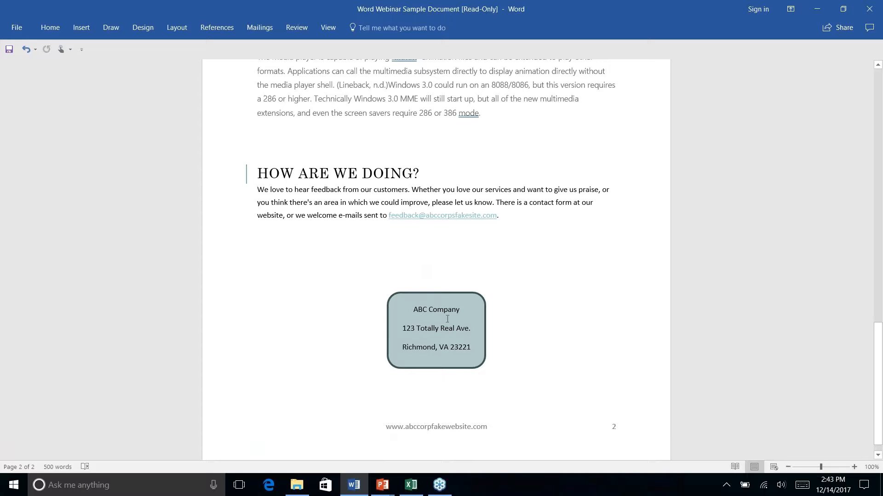
pyautogui.scroll(5, 465, 341)
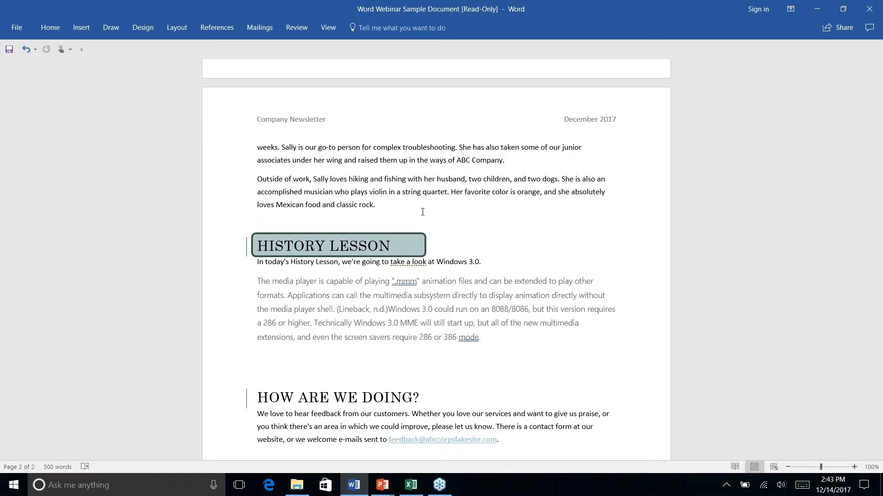
# Switch to the PowerPoint slide show, advance to the Find & Replace 2.0 slide and return to the Word newsletter.
pyautogui.hotkey('alt', 'Tab')
pyautogui.press('Right')
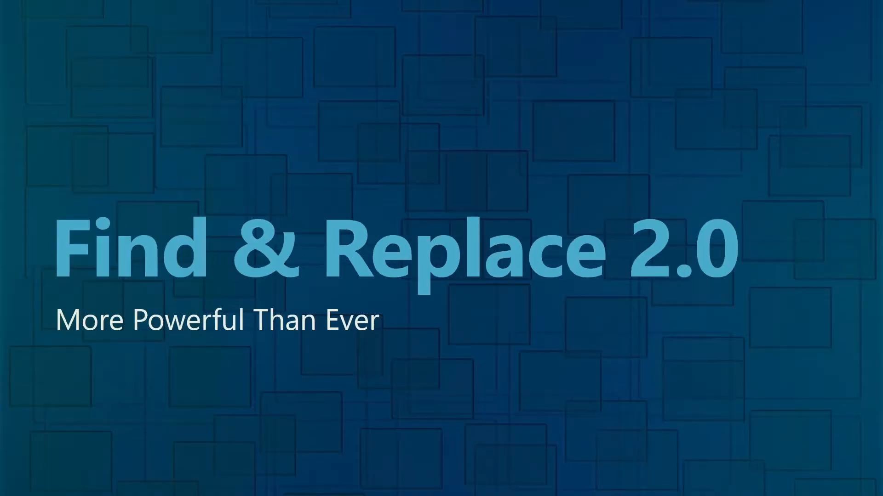
pyautogui.hotkey('alt', 'Tab')
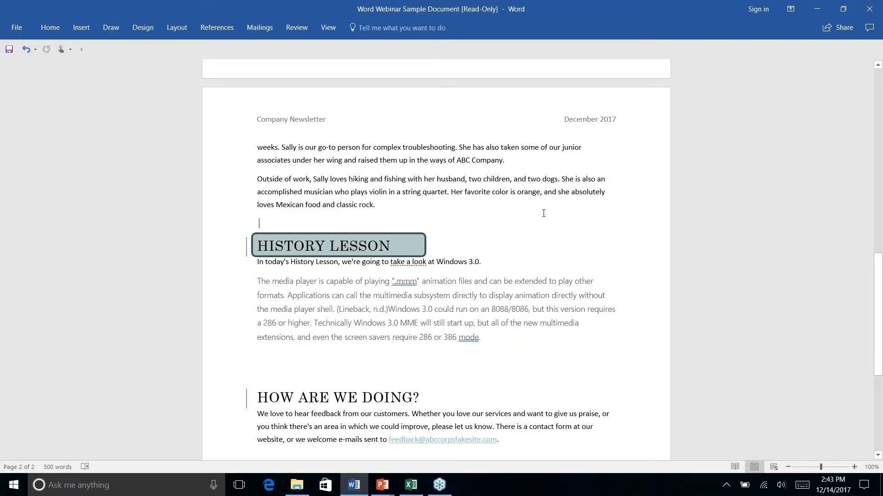
# Place the cursor at the start of the Introduction's body paragraph on page 1 and open Find and Replace for a replacement.
pyautogui.scroll(-5, 544, 213)
pyautogui.scroll(18, 544, 214)
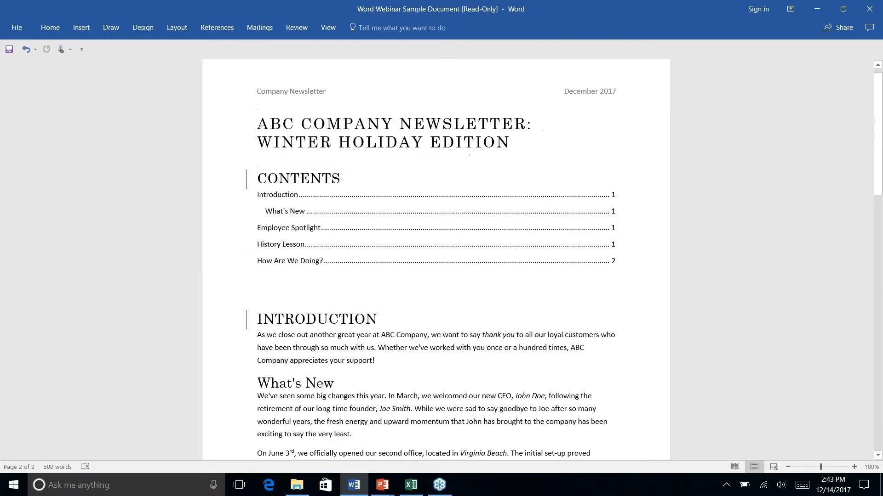
pyautogui.scroll(-5, 436, 260)
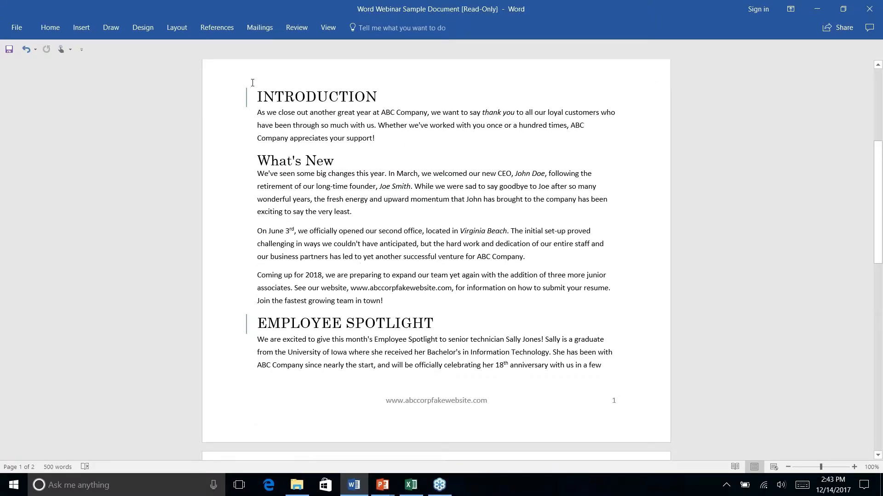
pyautogui.click(256, 113)
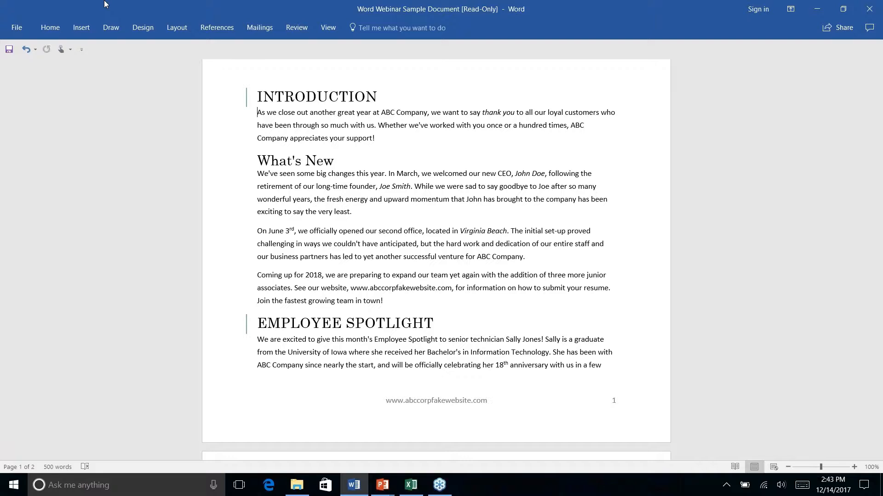
pyautogui.click(50, 27)
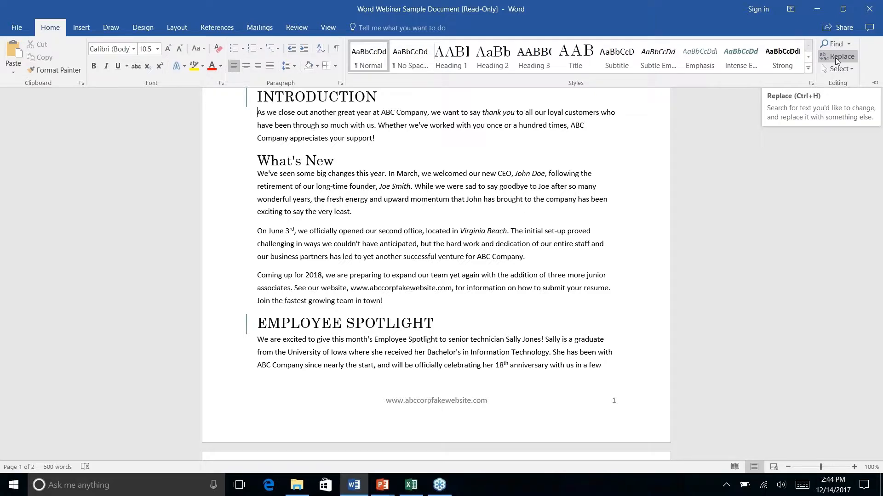
pyautogui.rightClick(836, 61)
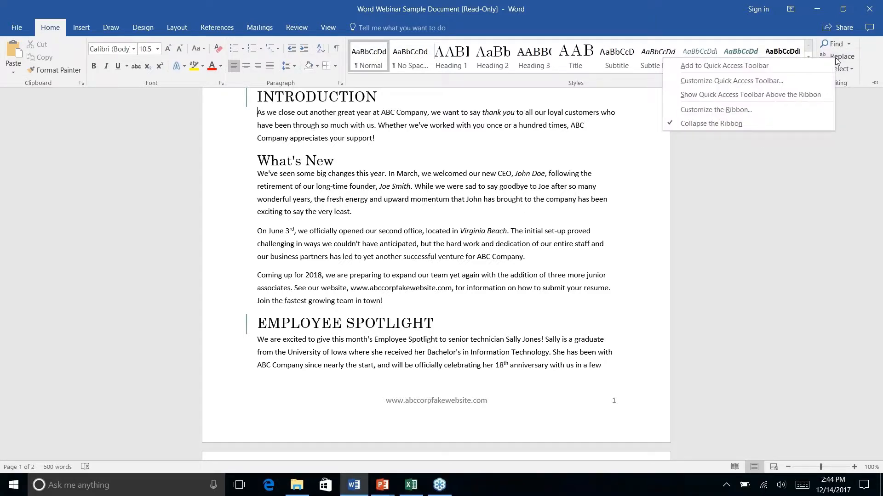
pyautogui.click(837, 58)
pyautogui.click(839, 57)
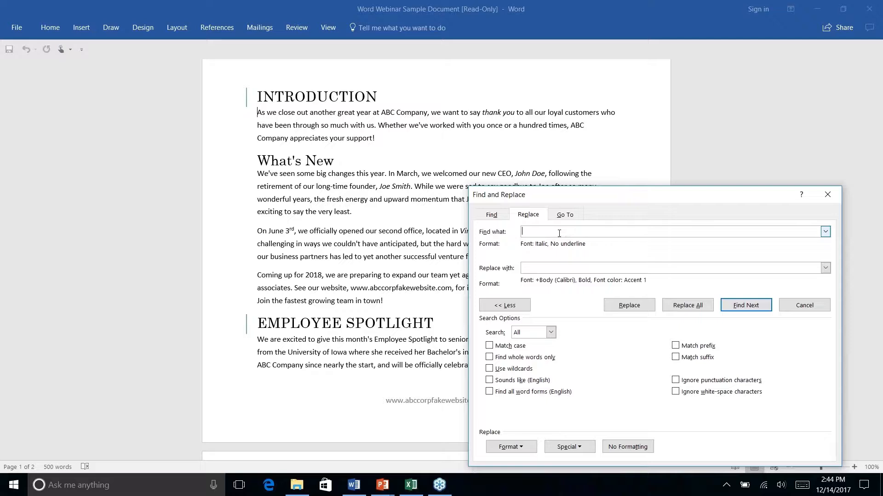
pyautogui.click(487, 214)
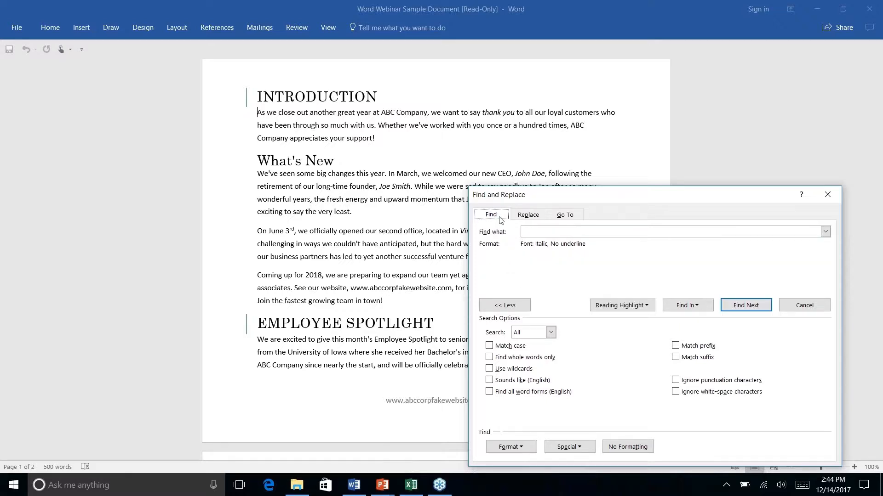
pyautogui.click(528, 215)
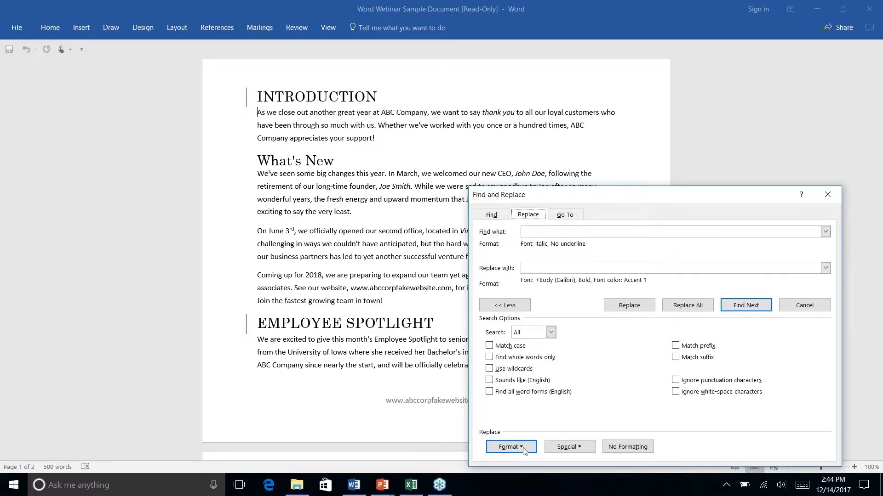
# Set the search criterion to text formatted with the Italic font style, leaving the search text empty.
pyautogui.click(540, 232)
pyautogui.click(523, 444)
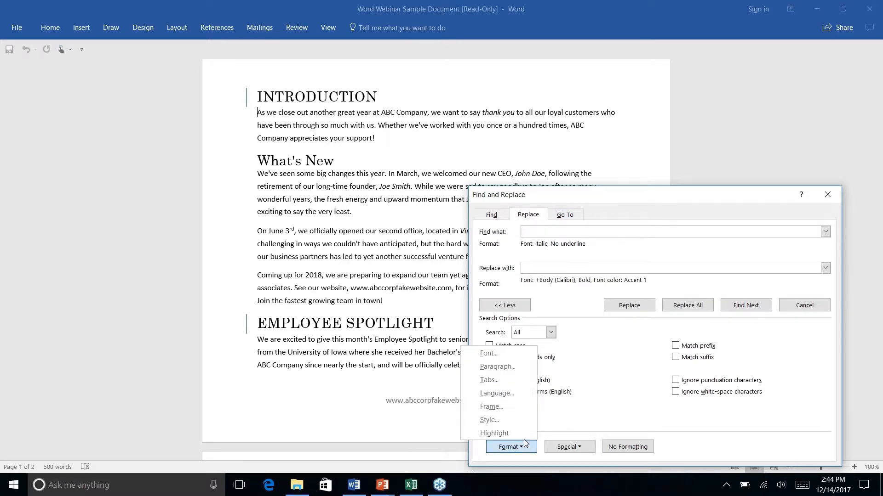
pyautogui.click(493, 355)
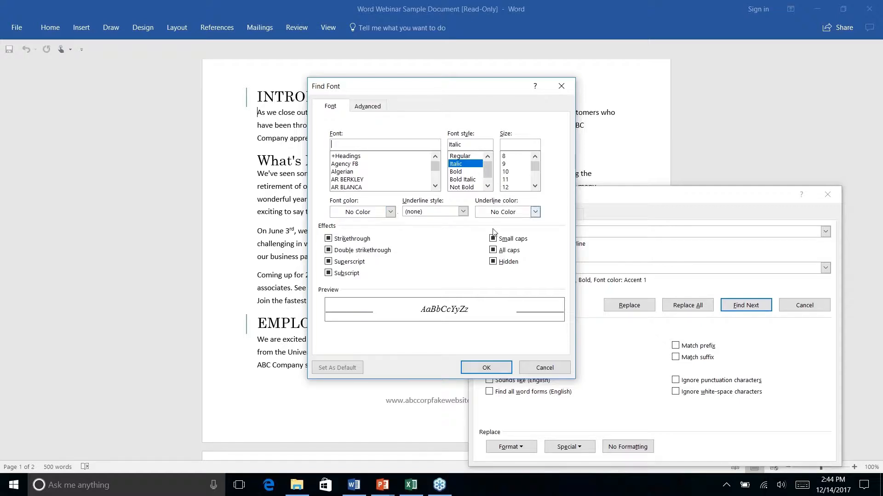
pyautogui.click(460, 165)
pyautogui.click(489, 367)
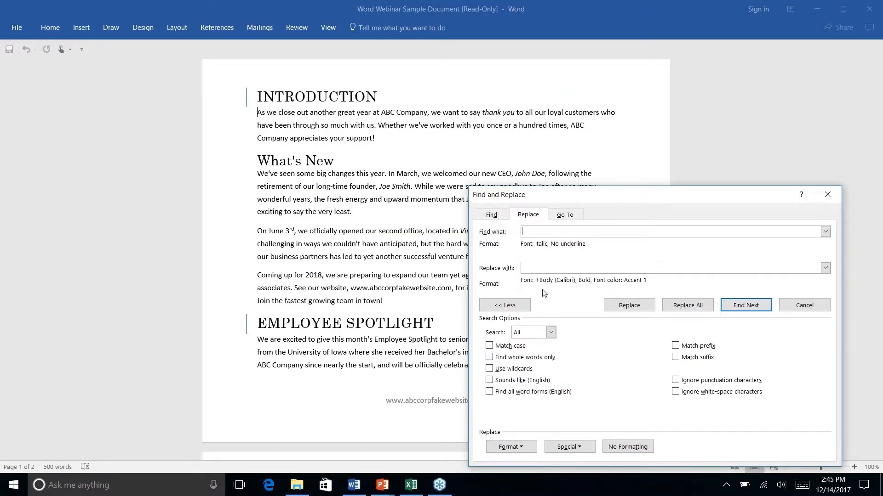
# Set the replacement formatting to bold text in a darker shade of the teal Accent 2 theme color, leaving the replacement text empty.
pyautogui.click(543, 268)
pyautogui.click(509, 447)
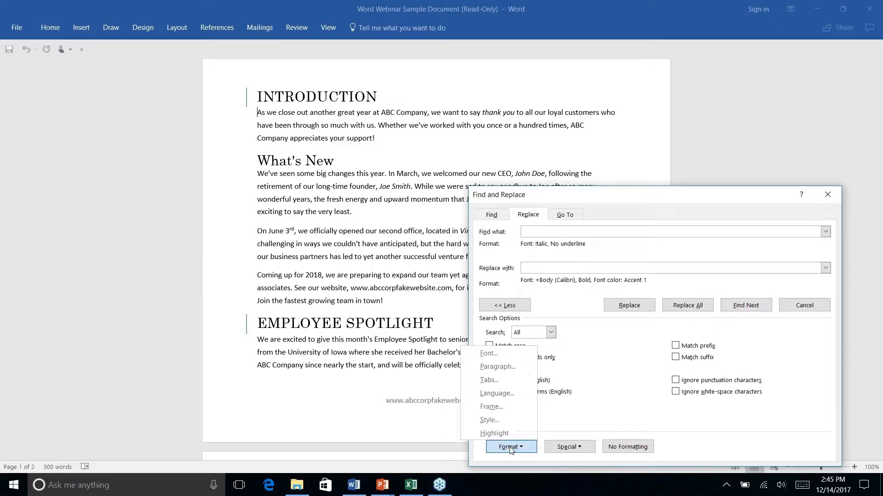
pyautogui.click(488, 354)
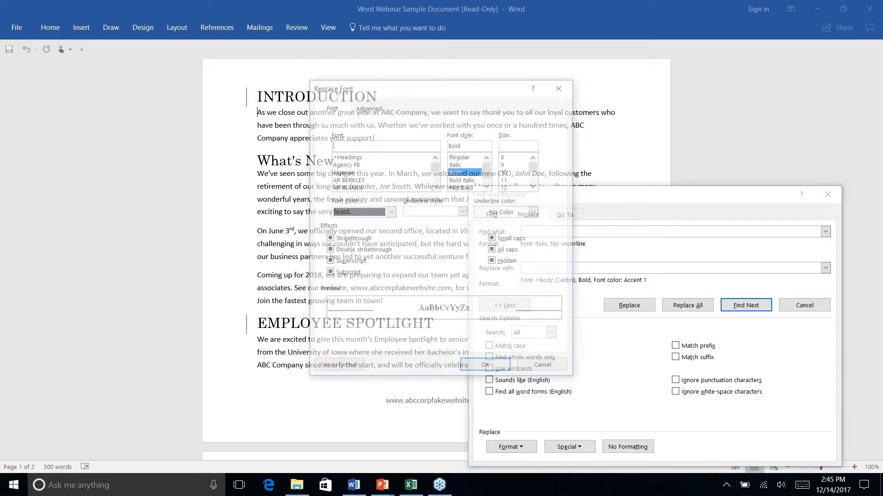
pyautogui.click(389, 212)
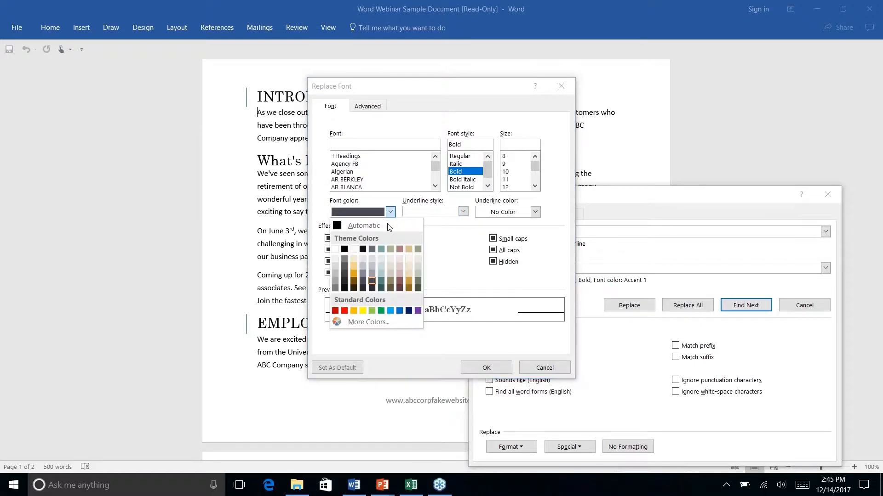
pyautogui.click(381, 281)
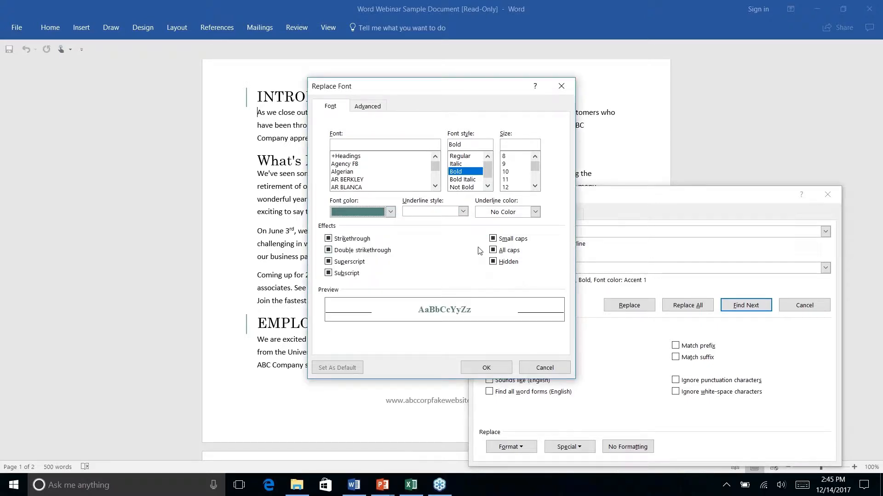
pyautogui.click(486, 367)
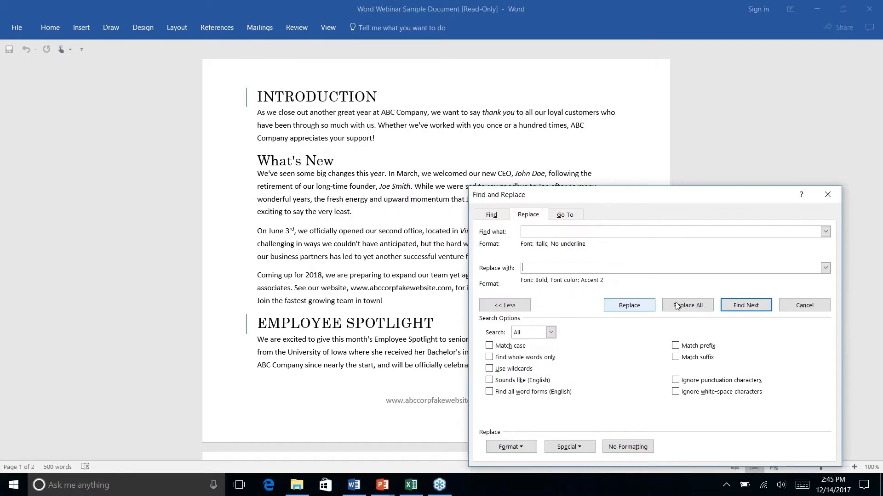
# Replace the formatting of the first italic match, "thank you", apply it to all remaining italic text, and close Find and Replace.
pyautogui.click(751, 307)
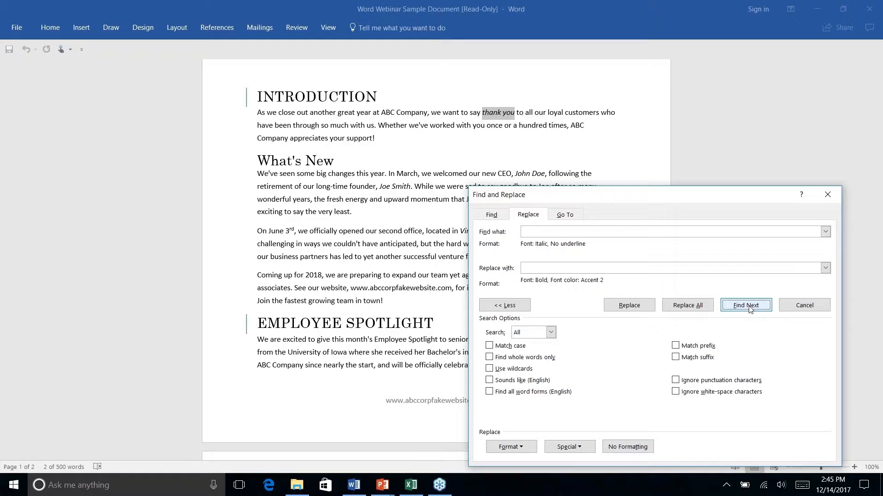
pyautogui.click(629, 306)
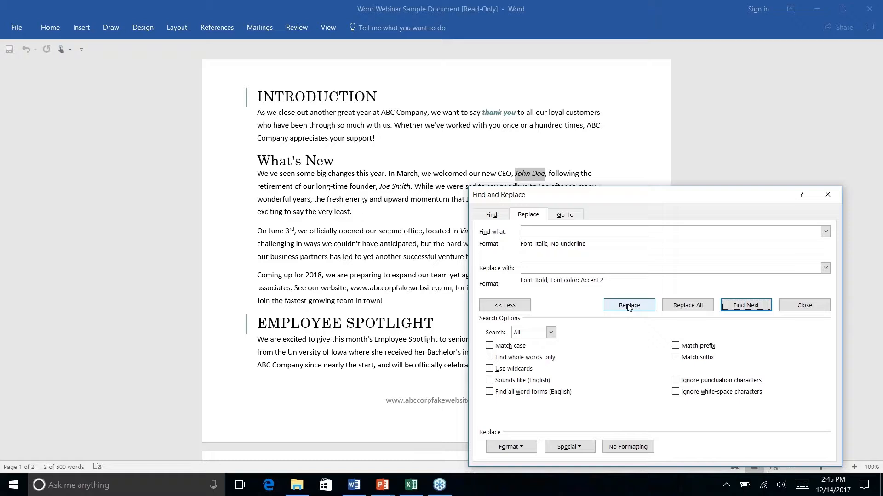
pyautogui.click(687, 307)
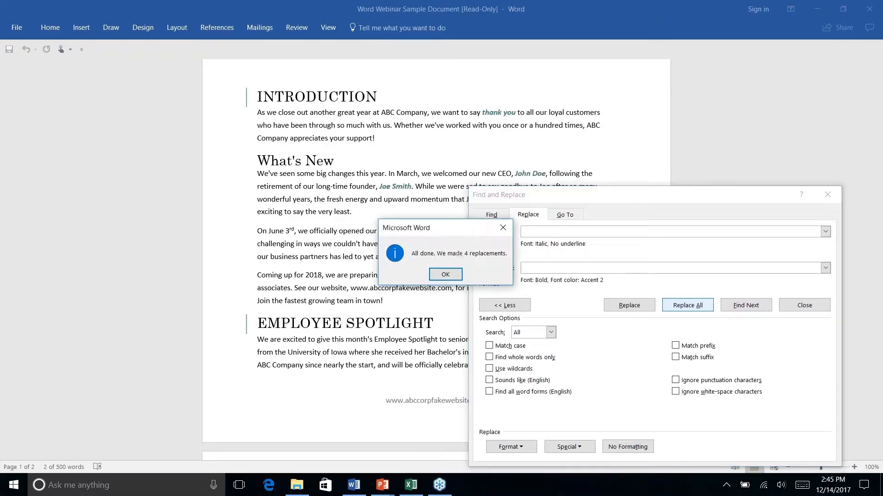
pyautogui.click(444, 276)
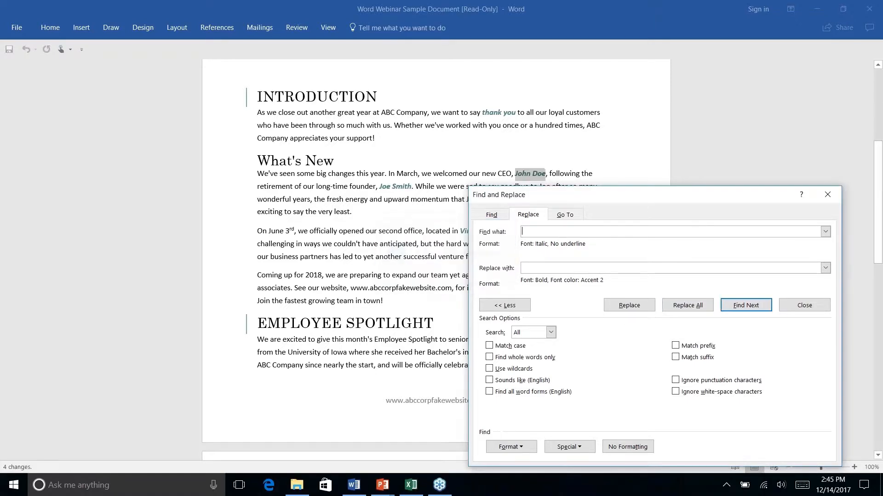
pyautogui.click(828, 194)
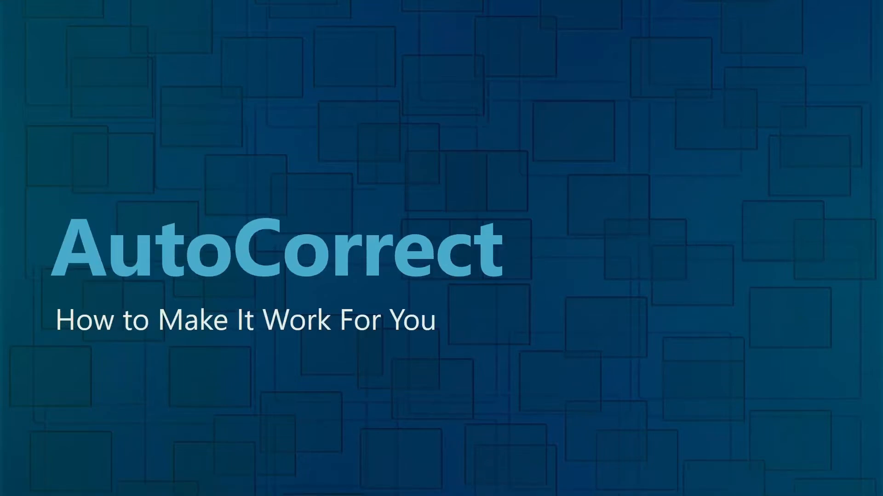
# Return to the Word newsletter and misspell "anticipated" as "anticiated" in the June 3rd paragraph under What's New.
pyautogui.hotkey('alt', 'Tab')
pyautogui.hotkey('alt', 'Tab')
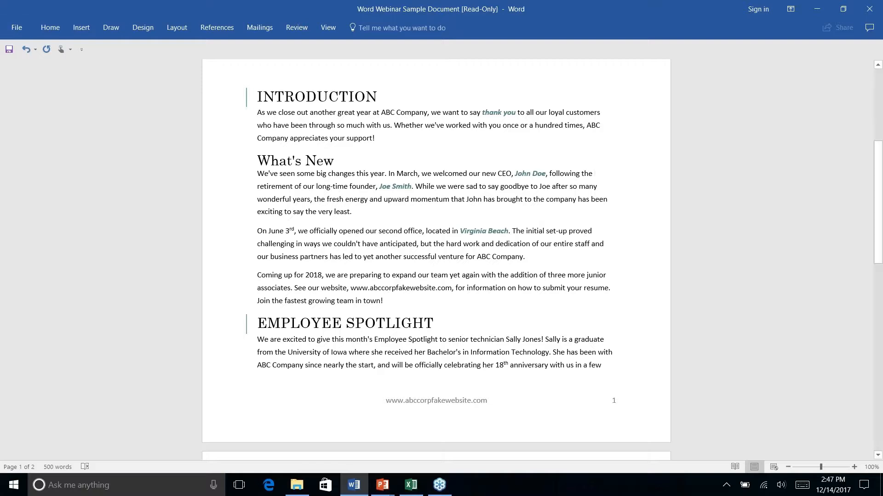
pyautogui.click(349, 232)
pyautogui.click(399, 244)
pyautogui.press('Delete')
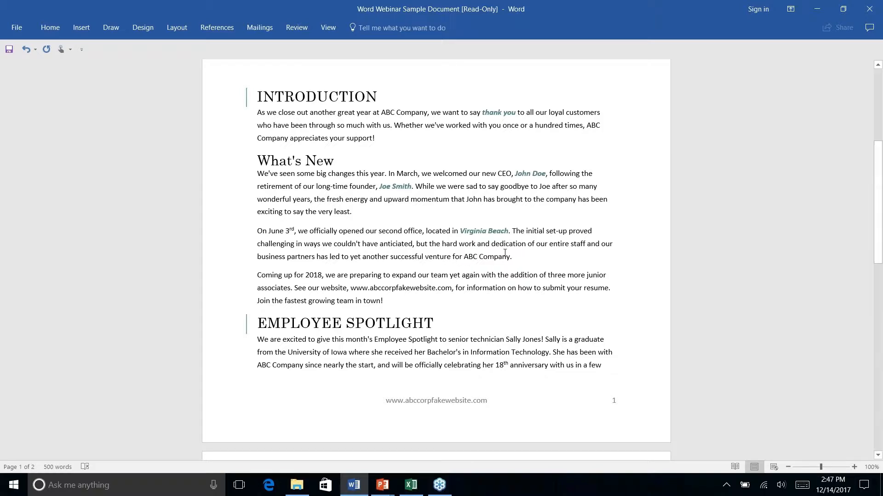
pyautogui.click(503, 255)
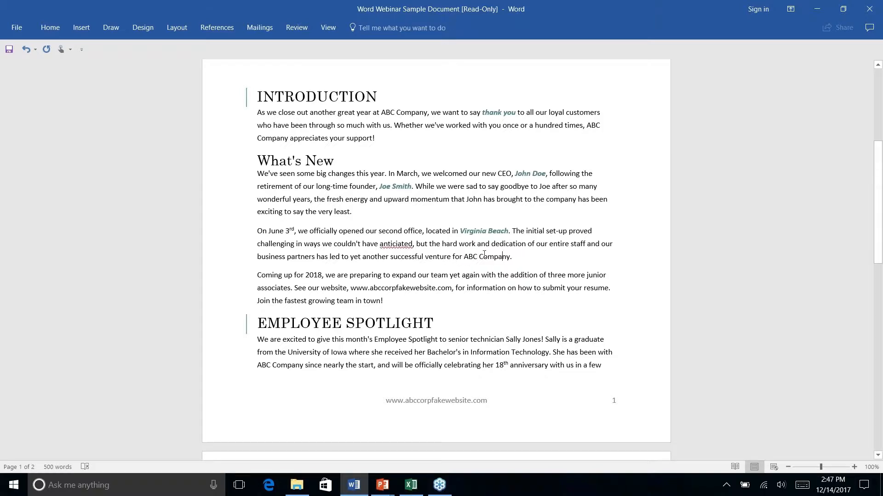
# Open the AutoCorrect options from the spelling suggestion for "anticiated" and close them without changes.
pyautogui.rightClick(398, 243)
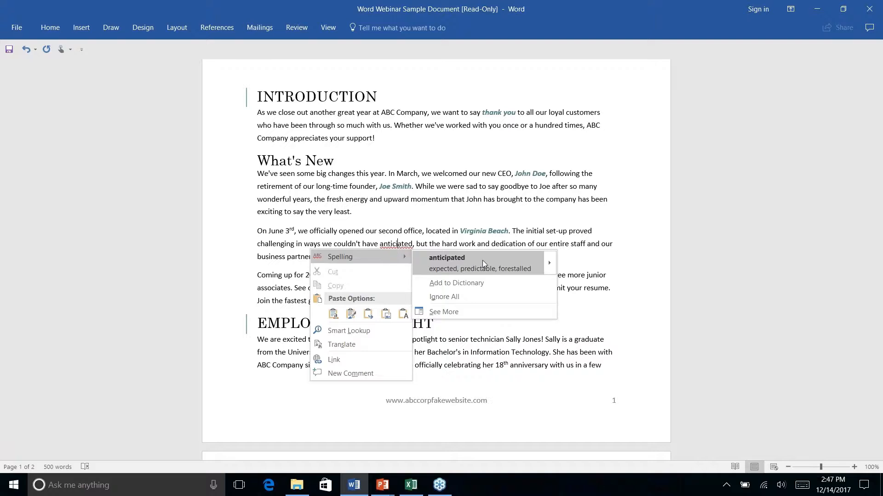
pyautogui.moveTo(550, 263)
pyautogui.moveTo(550, 264)
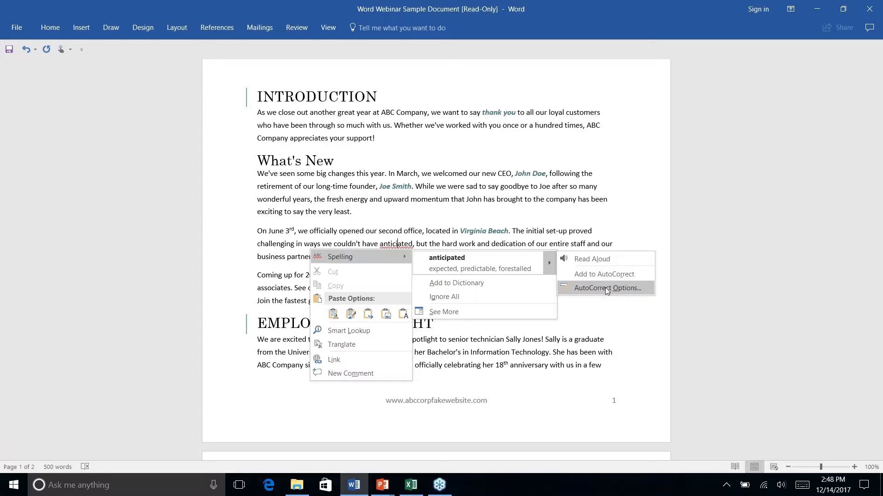
pyautogui.click(607, 288)
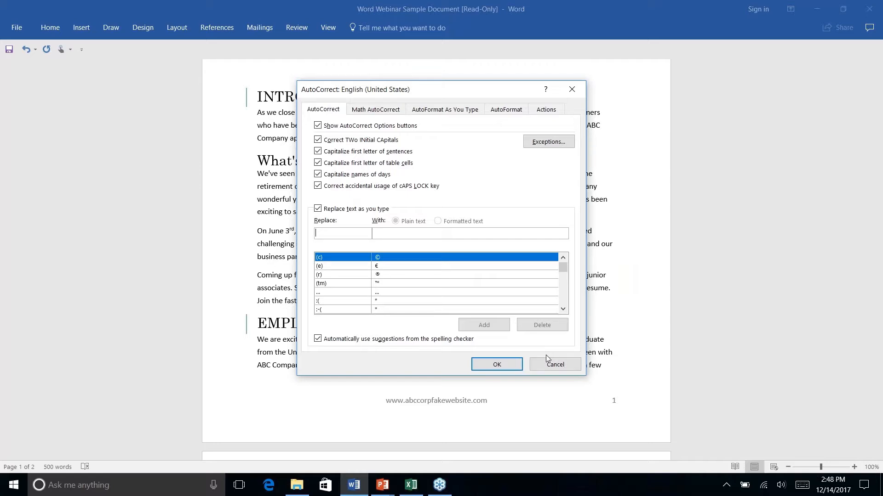
pyautogui.click(553, 365)
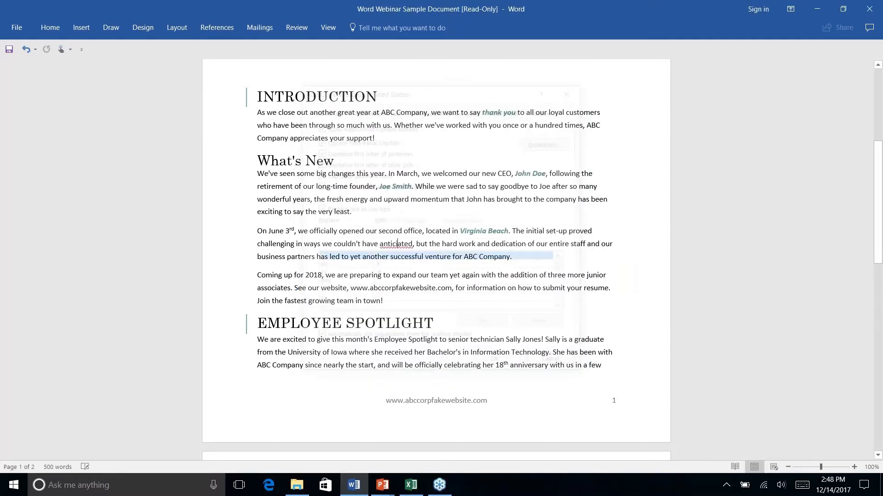
# Open the Proofing settings in Word Options and review the spelling and grammar correction options.
pyautogui.click(20, 28)
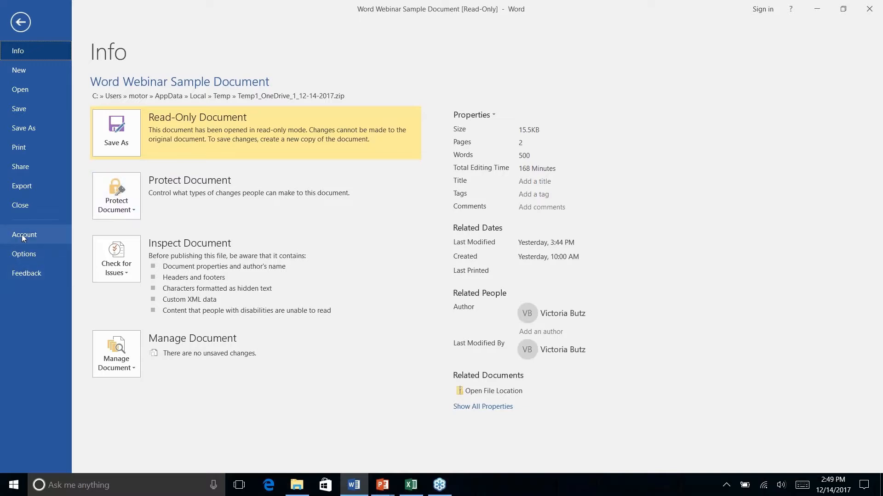
pyautogui.click(26, 256)
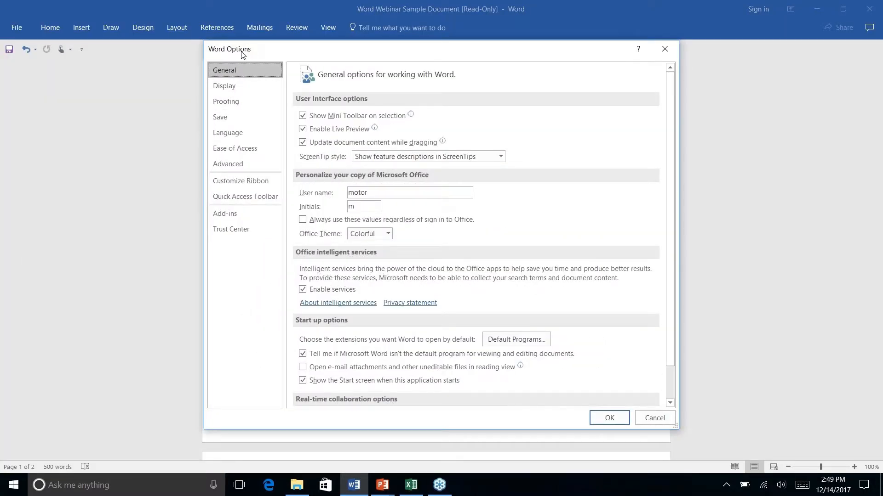
pyautogui.click(231, 102)
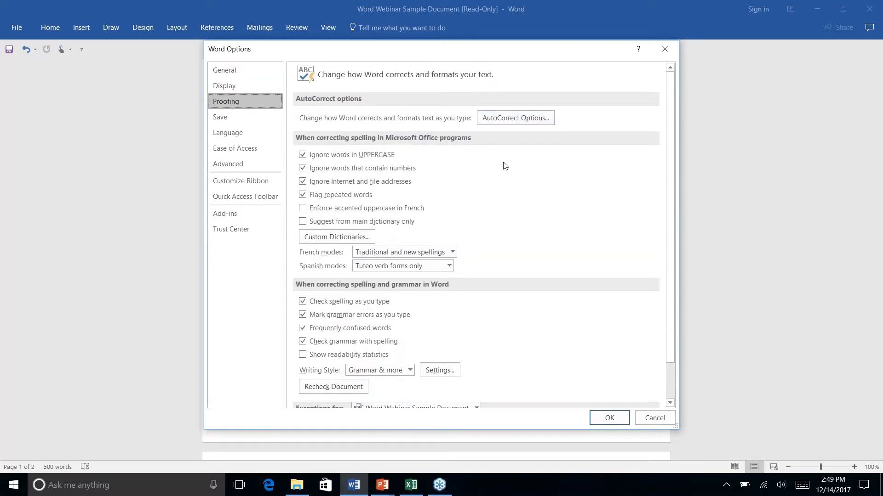
pyautogui.scroll(-2, 504, 166)
pyautogui.scroll(2, 505, 166)
pyautogui.scroll(-1, 477, 172)
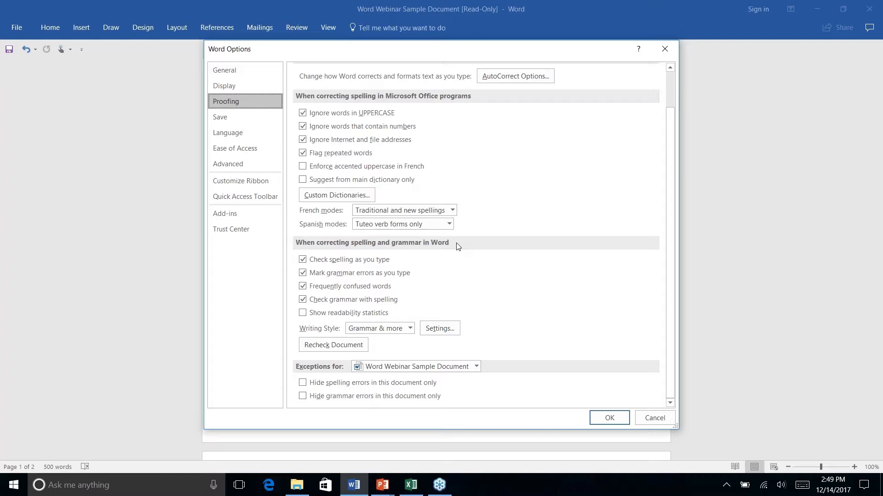
pyautogui.scroll(1, 458, 247)
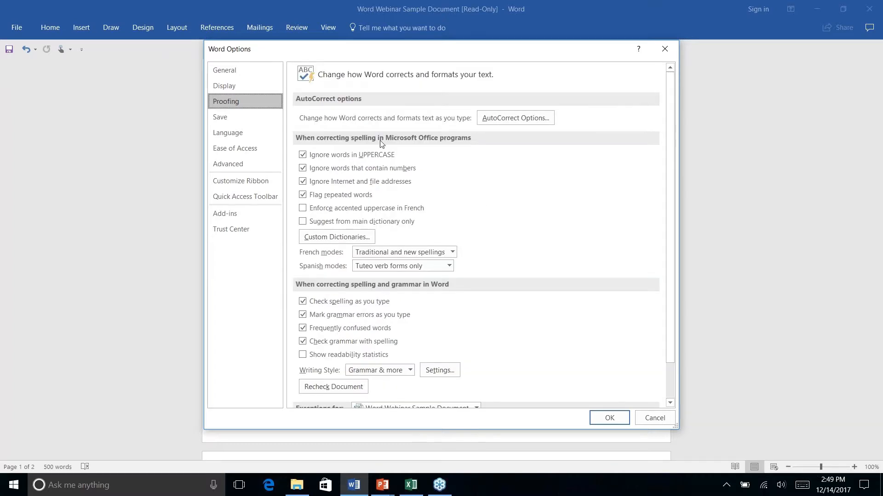
# Examine the AutoCorrect replacement list and its First Letter, INitial CAps and Other Corrections exceptions, leaving the exceptions unchanged.
pyautogui.click(532, 121)
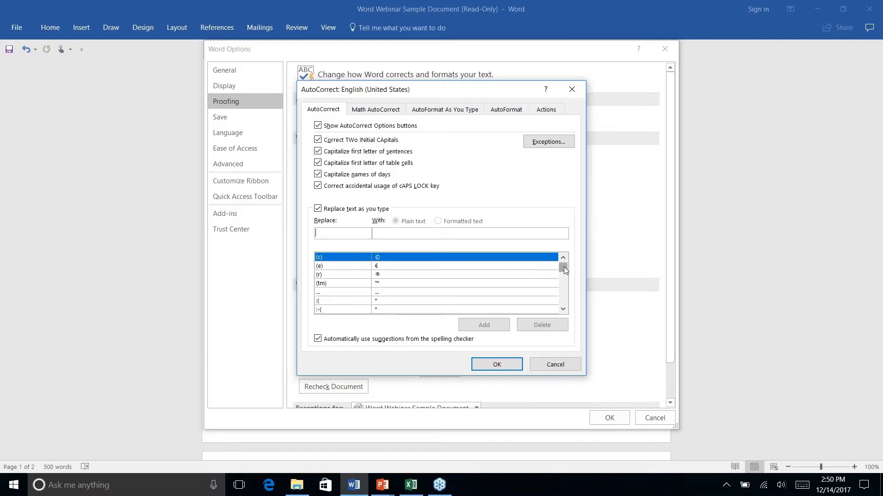
pyautogui.moveTo(563, 270); pyautogui.dragTo(563, 281)
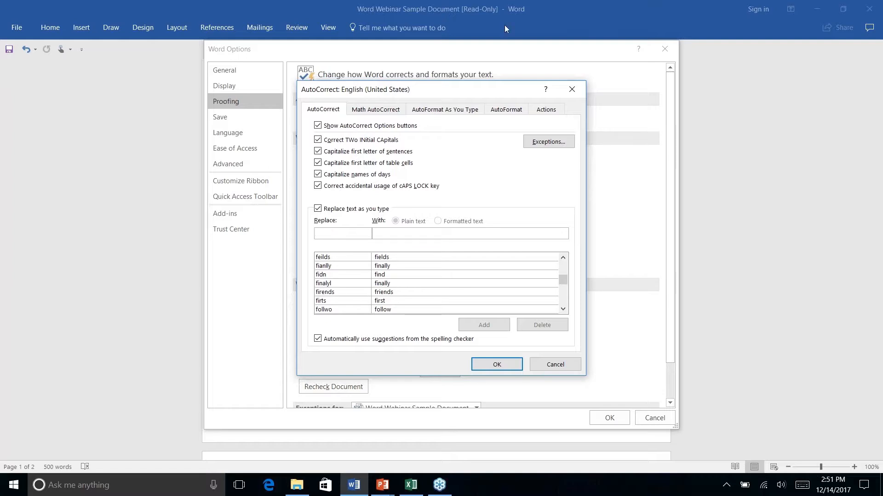
pyautogui.click(542, 146)
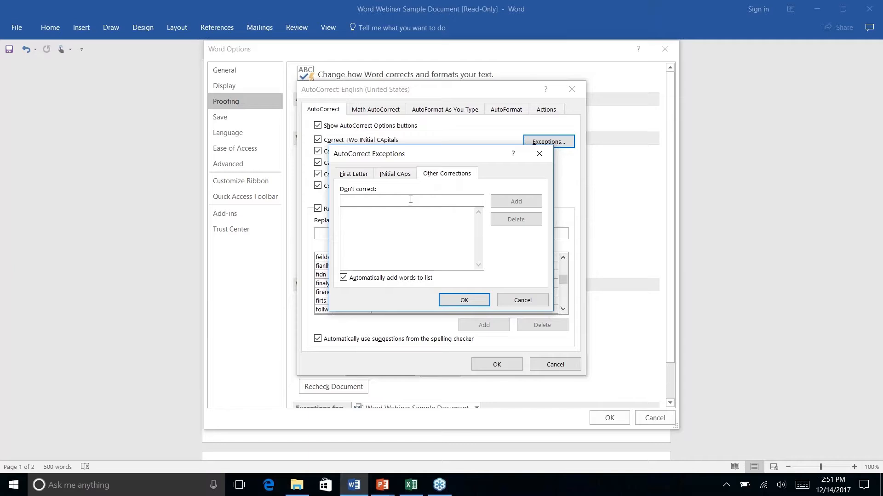
pyautogui.click(368, 173)
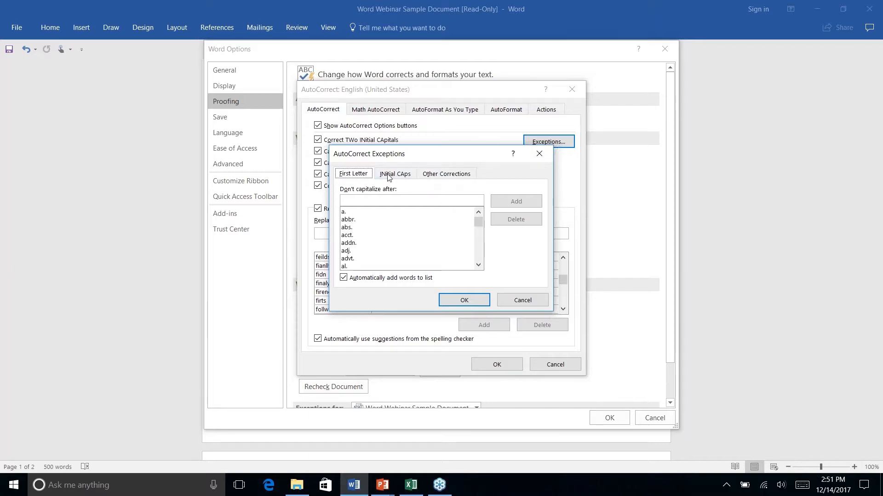
pyautogui.click(394, 177)
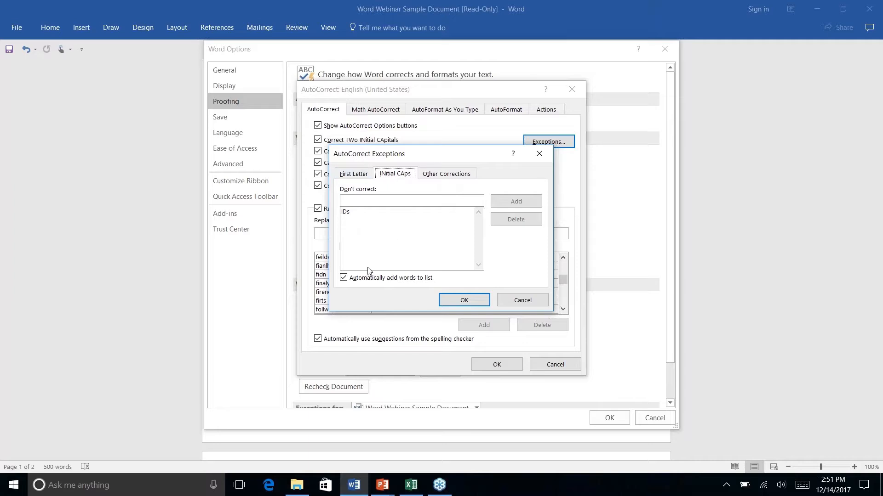
pyautogui.click(521, 301)
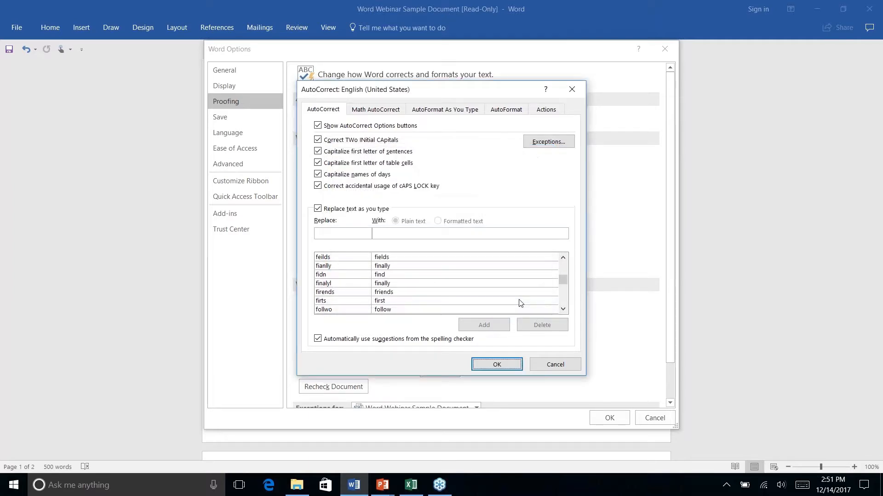
# Review the AutoFormat As You Type settings and leave Word Options without changes.
pyautogui.click(448, 113)
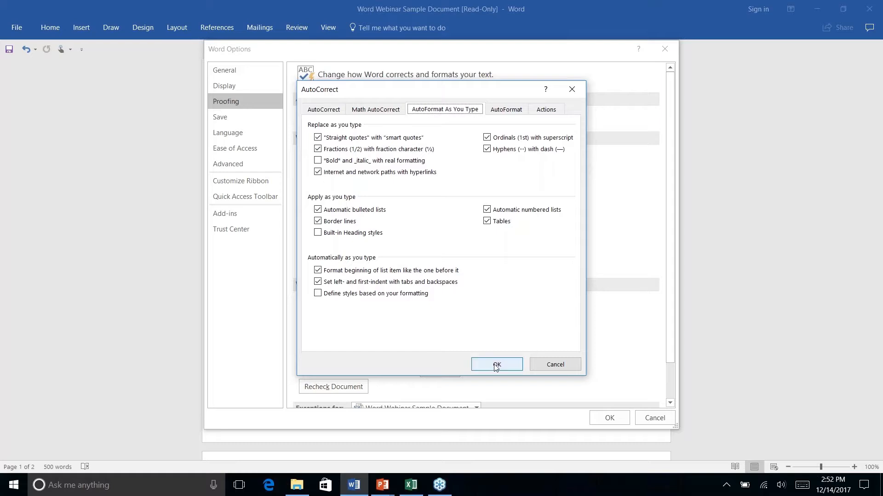
pyautogui.click(555, 365)
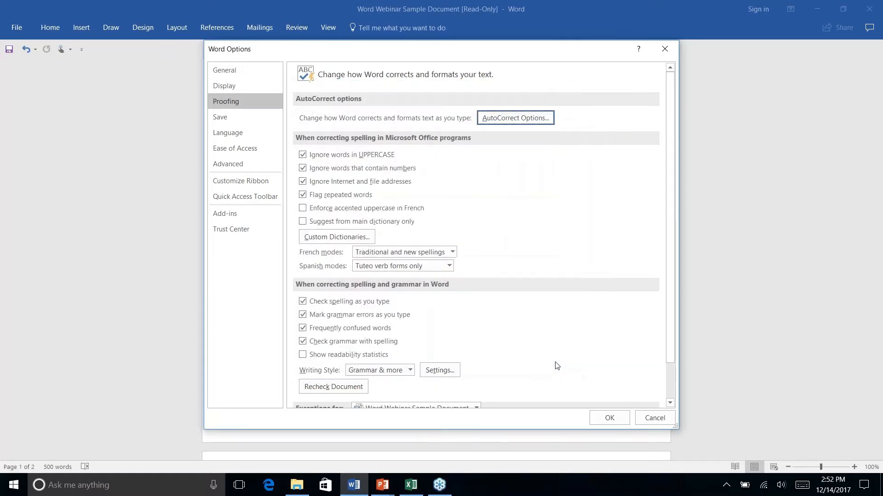
pyautogui.click(650, 419)
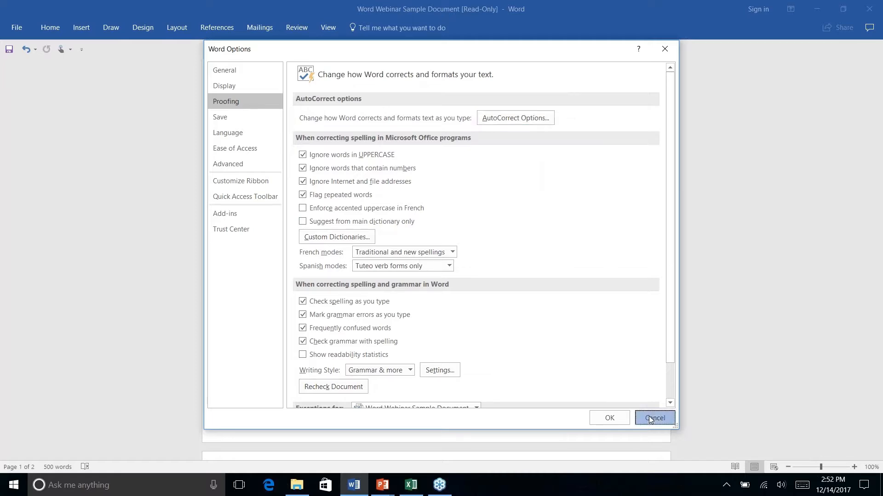
# Apply the Normal style to the feedback e-mail address at the end of the How Are We Doing? paragraph.
pyautogui.scroll(-15, 502, 297)
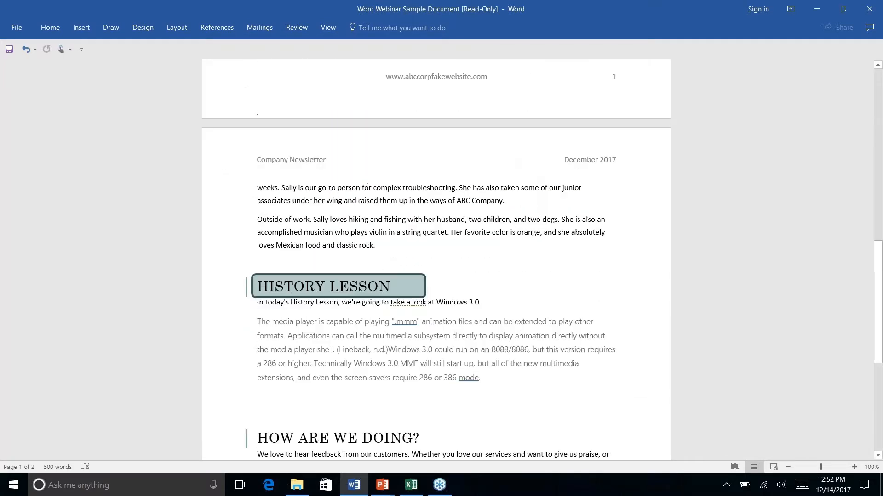
pyautogui.scroll(3, 501, 296)
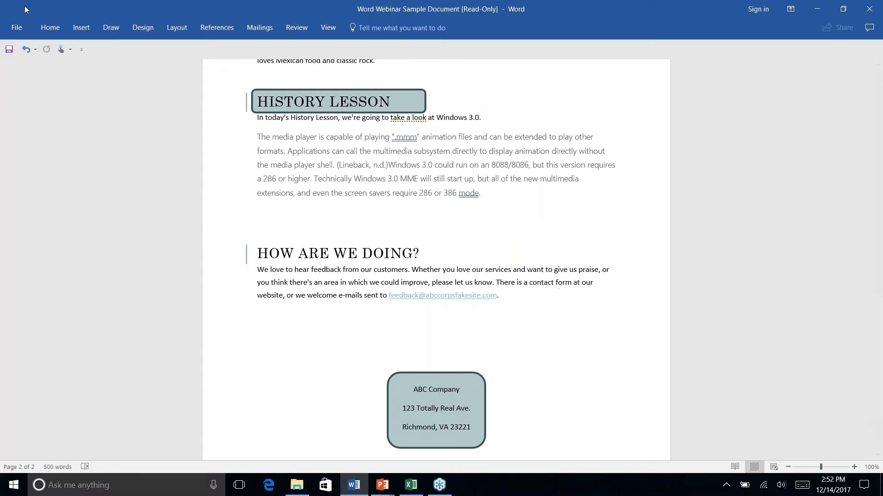
pyautogui.click(53, 28)
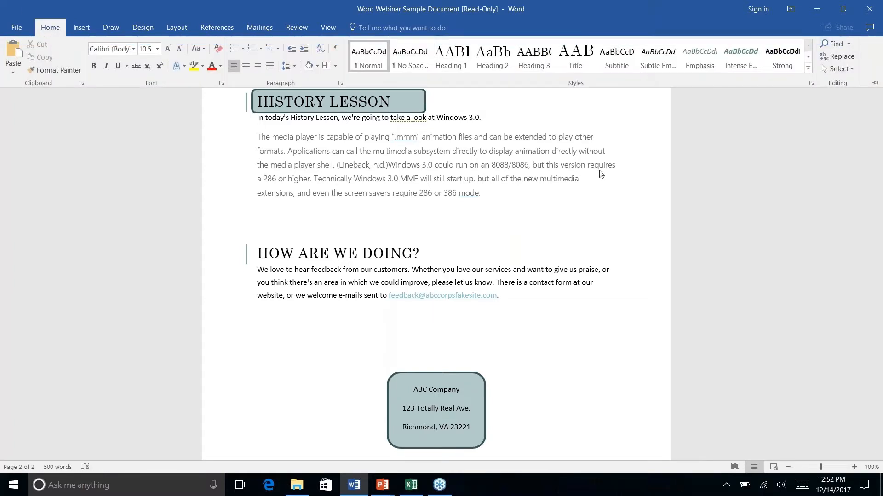
pyautogui.rightClick(503, 297)
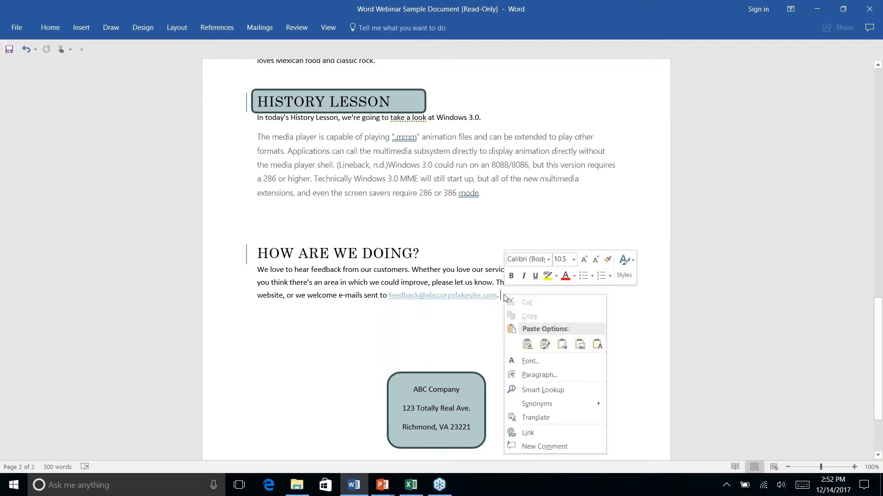
pyautogui.press('Escape')
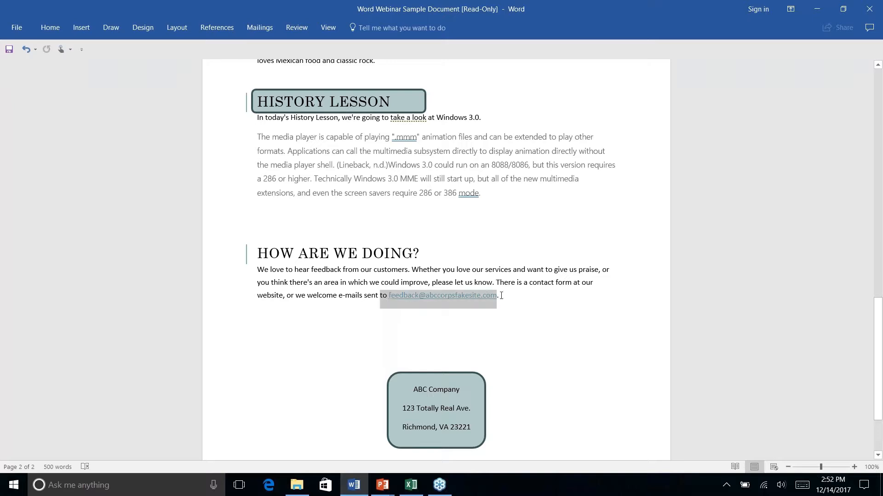
pyautogui.click(536, 310)
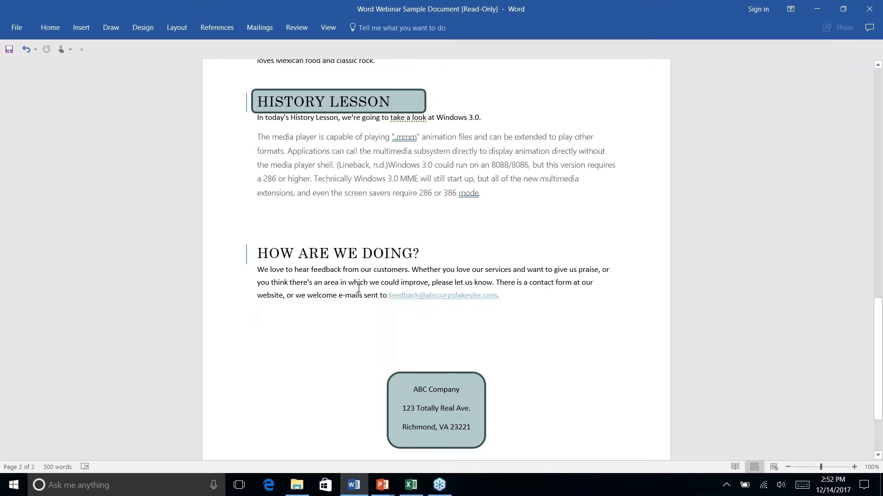
pyautogui.moveTo(387, 297); pyautogui.dragTo(500, 297)
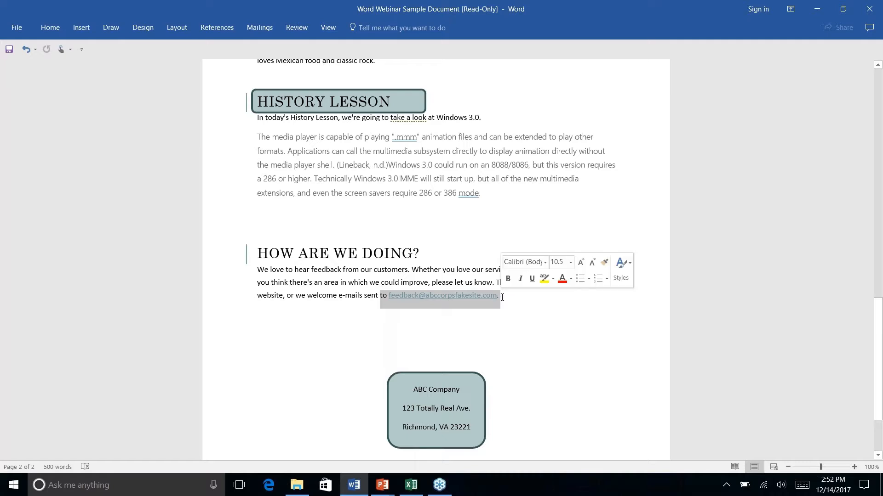
pyautogui.click(52, 29)
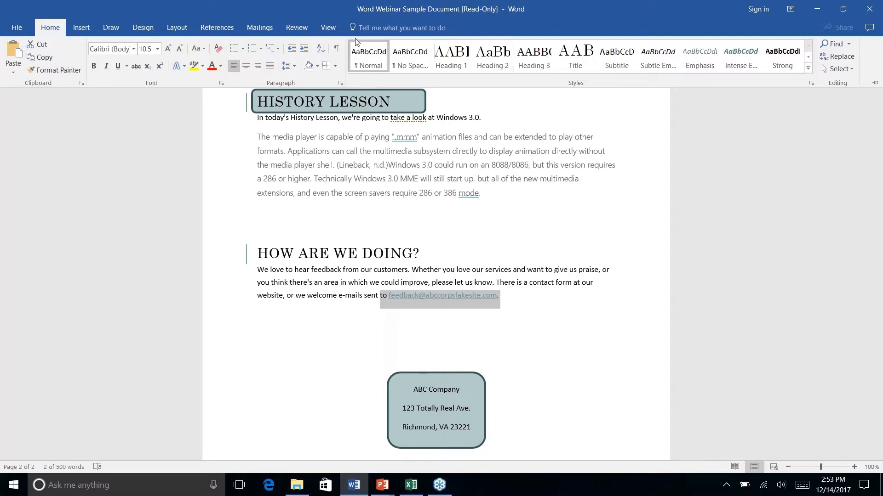
pyautogui.click(372, 55)
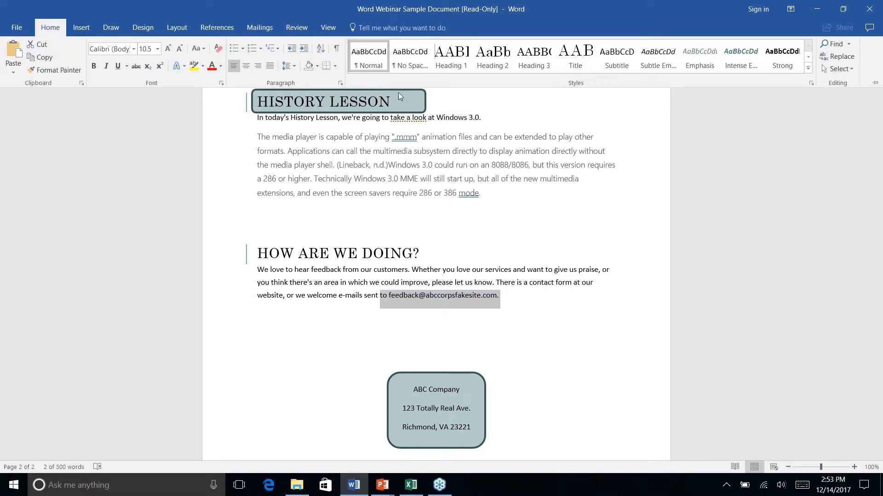
pyautogui.hotkey('ctrl', 'F1')
pyautogui.rightClick(513, 299)
pyautogui.press('Escape')
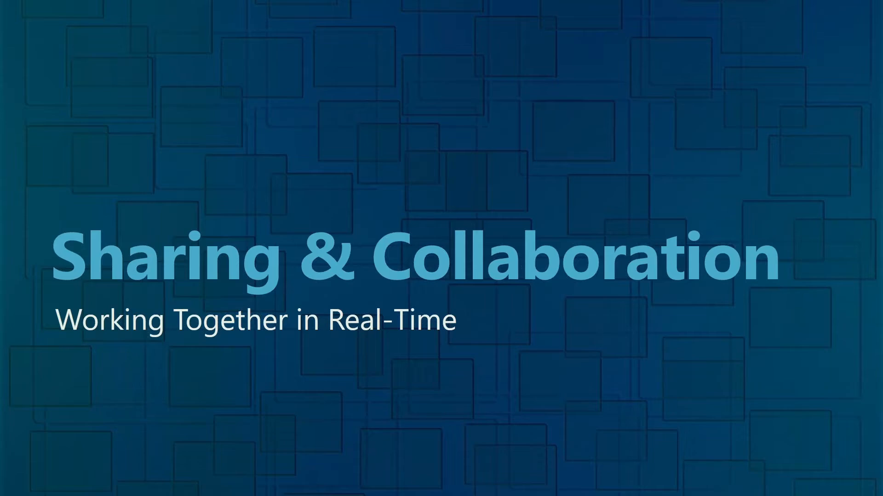
# Return to the Word newsletter, start saving the read-only document, and cancel the Save As dialog.
pyautogui.hotkey('alt', 'Tab')
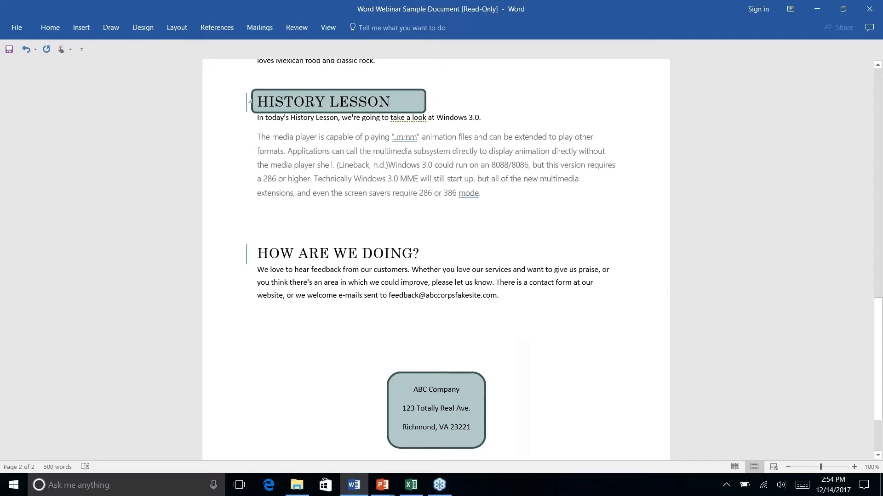
pyautogui.scroll(-2, 436, 257)
pyautogui.scroll(-1, 436, 257)
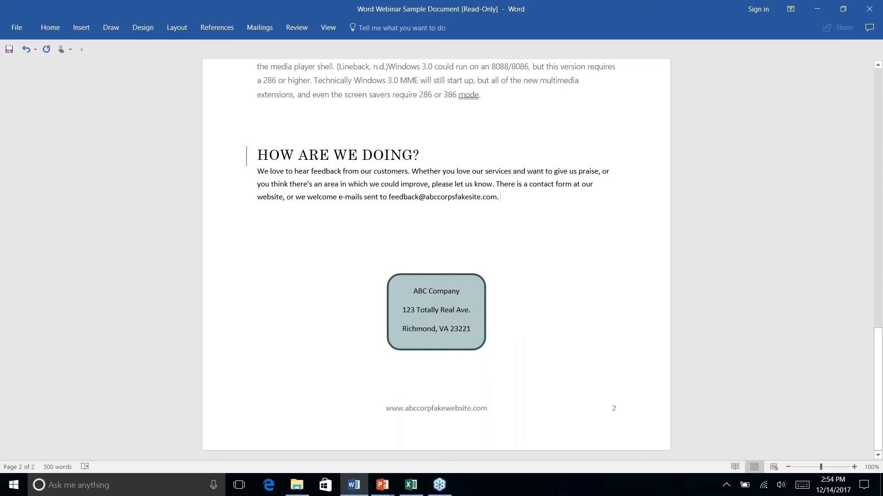
pyautogui.click(1, 27)
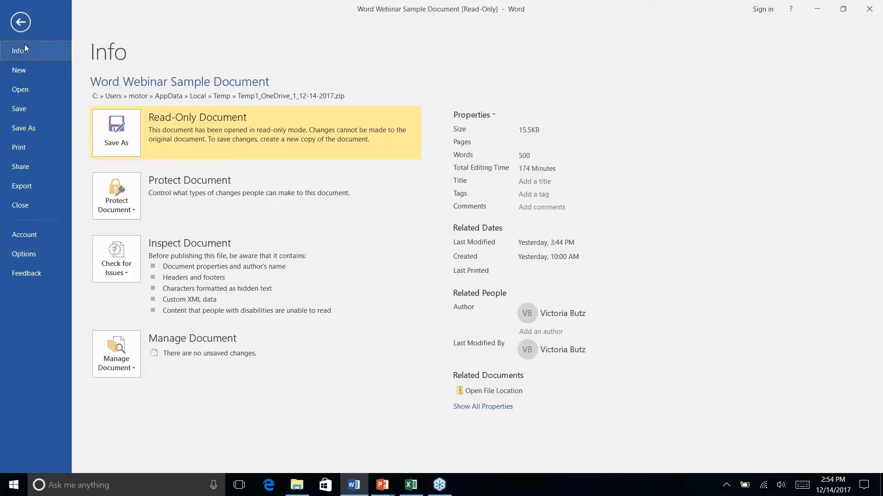
pyautogui.click(20, 25)
pyautogui.click(20, 30)
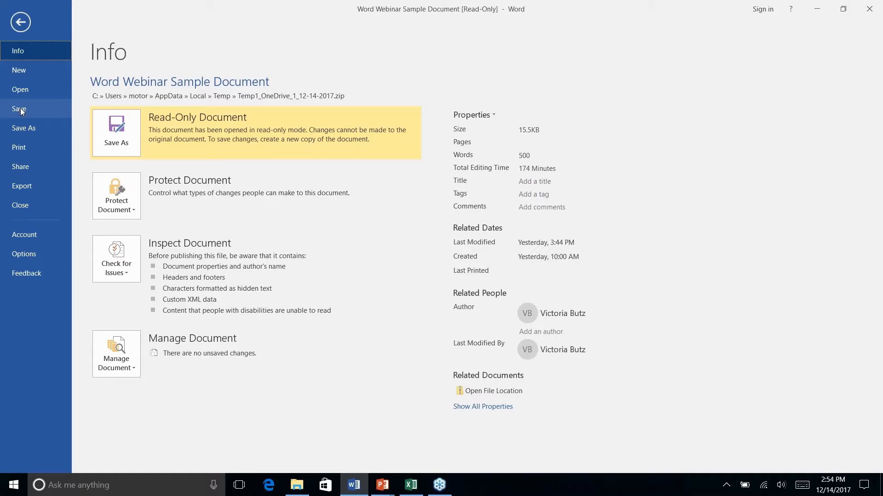
pyautogui.click(21, 110)
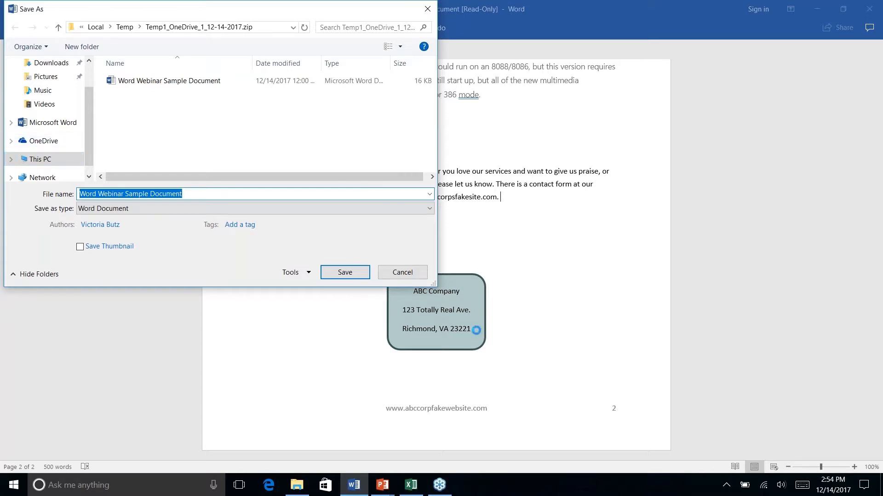
pyautogui.click(403, 272)
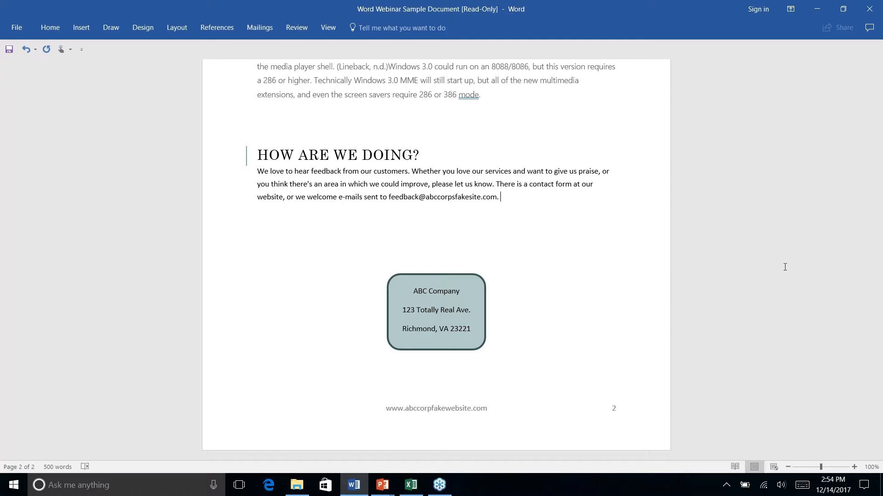
# Switch to the PowerPoint slide show, advance it by one slide, and return to the Word newsletter.
pyautogui.scroll(4, 785, 267)
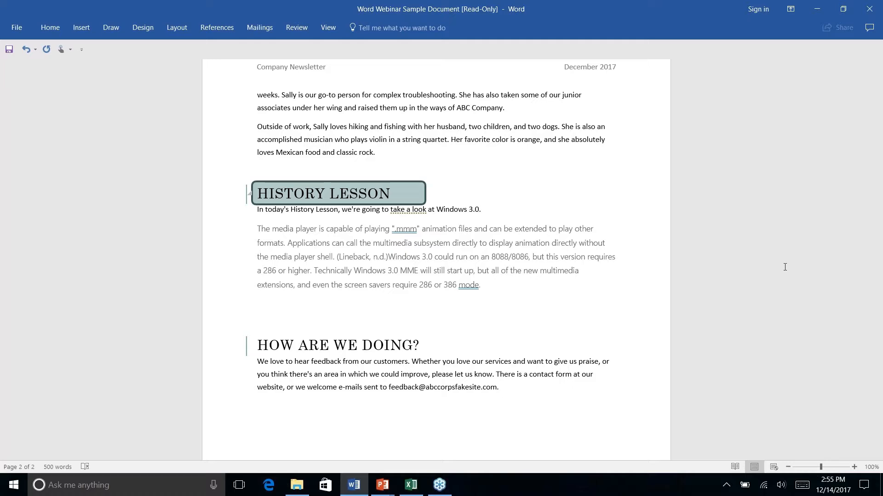
pyautogui.hotkey('alt', 'Tab')
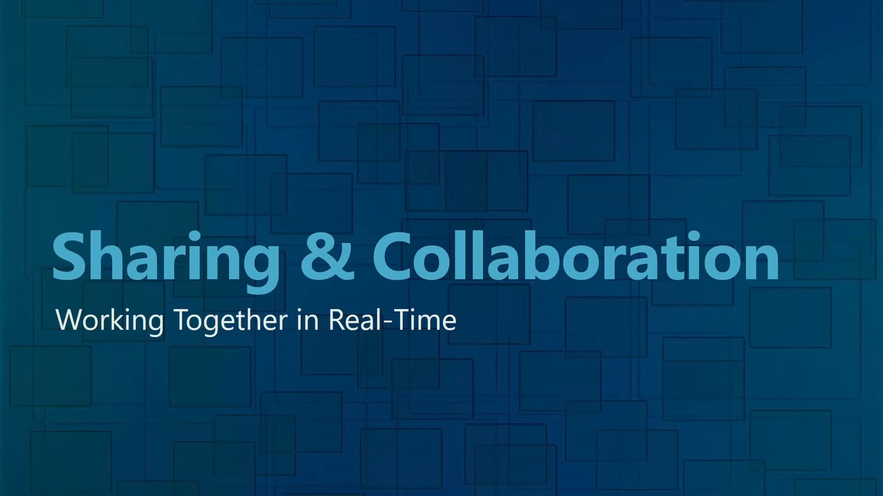
pyautogui.press('Right')
pyautogui.hotkey('alt', 'Tab')
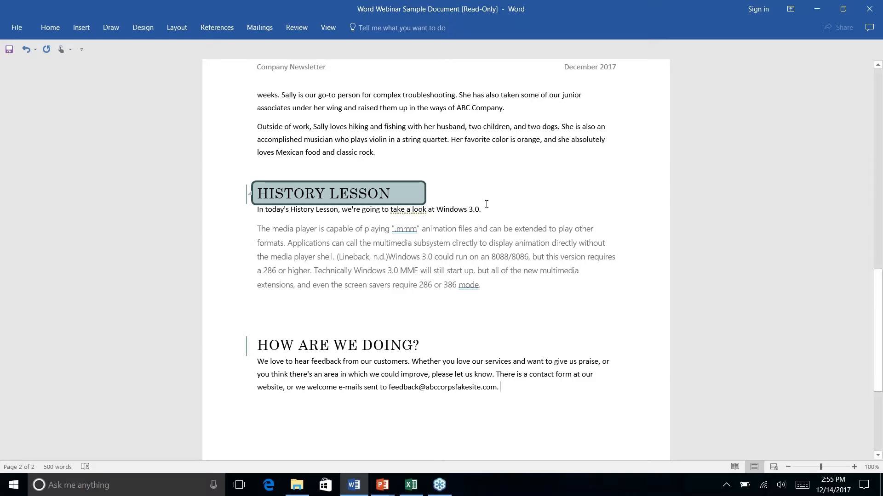
pyautogui.scroll(15, 486, 204)
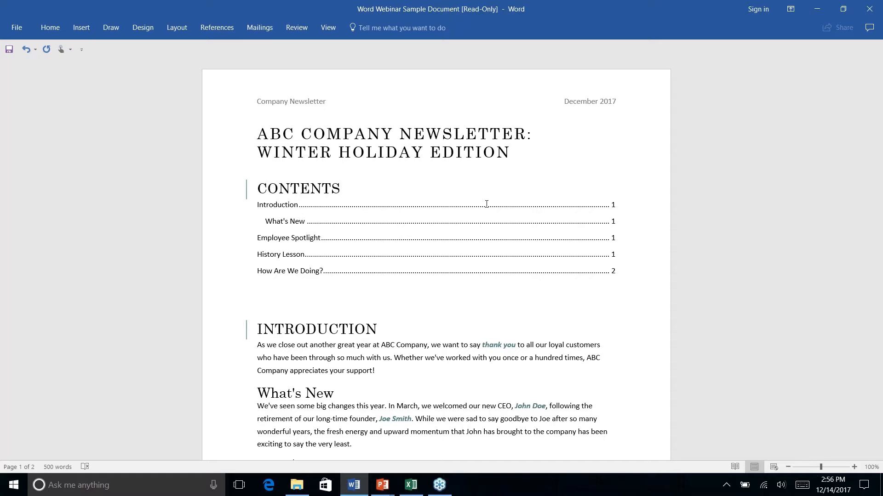
pyautogui.scroll(-10, 486, 204)
pyautogui.scroll(10, 486, 204)
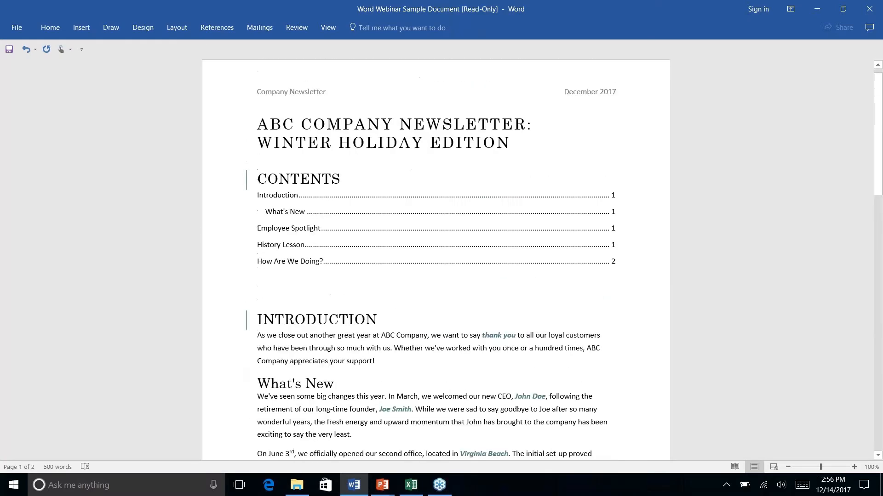
pyautogui.scroll(-10, 436, 260)
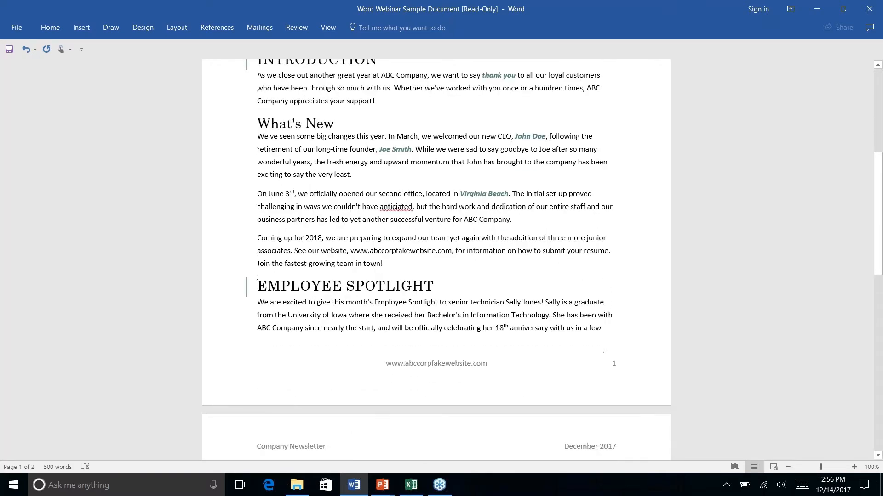
pyautogui.scroll(10, 435, 260)
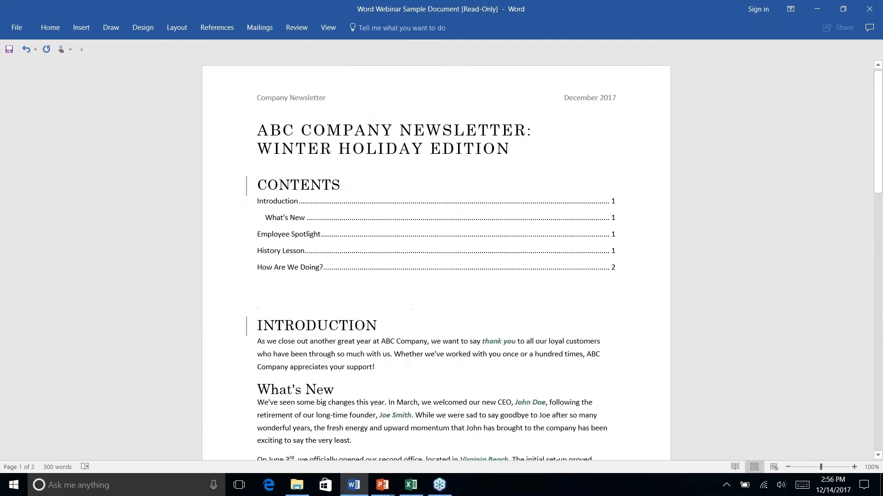
pyautogui.scroll(-5, 436, 260)
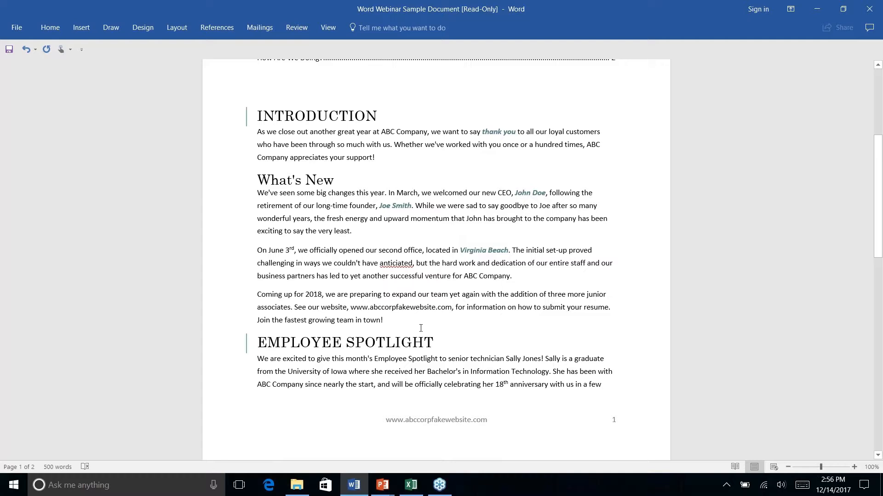
pyautogui.click(403, 319)
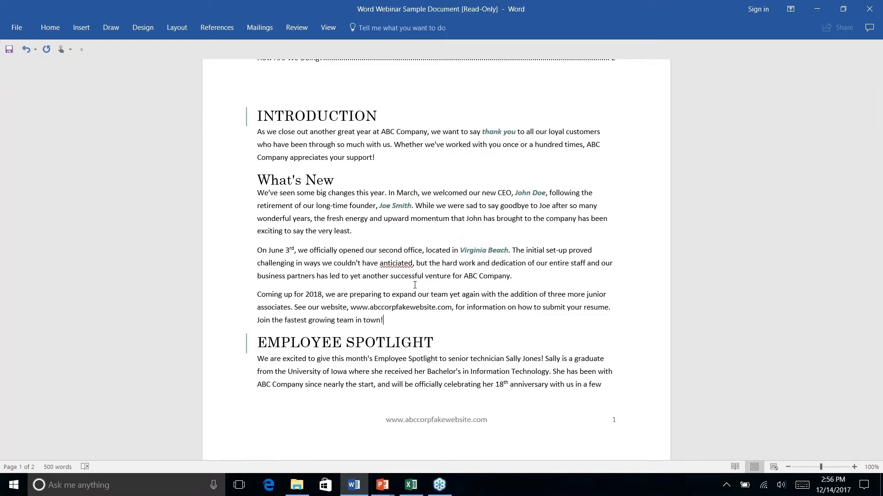
pyautogui.click(85, 29)
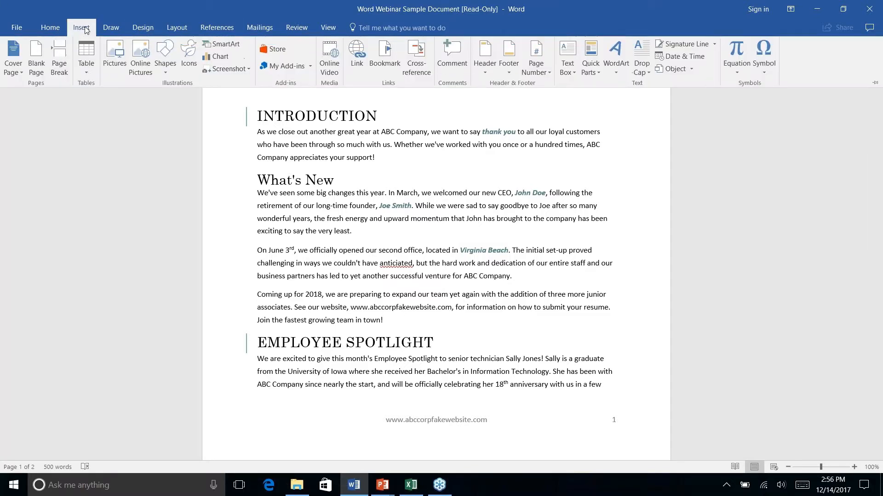
pyautogui.click(111, 28)
pyautogui.click(148, 29)
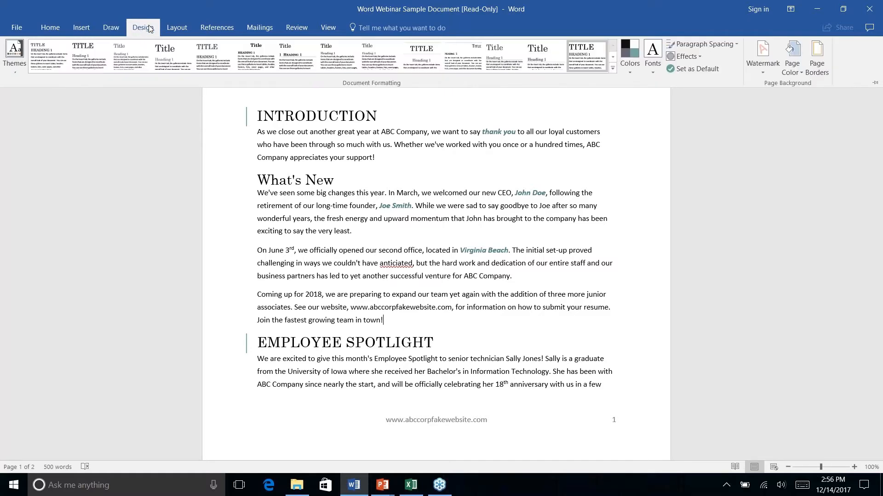
pyautogui.click(178, 30)
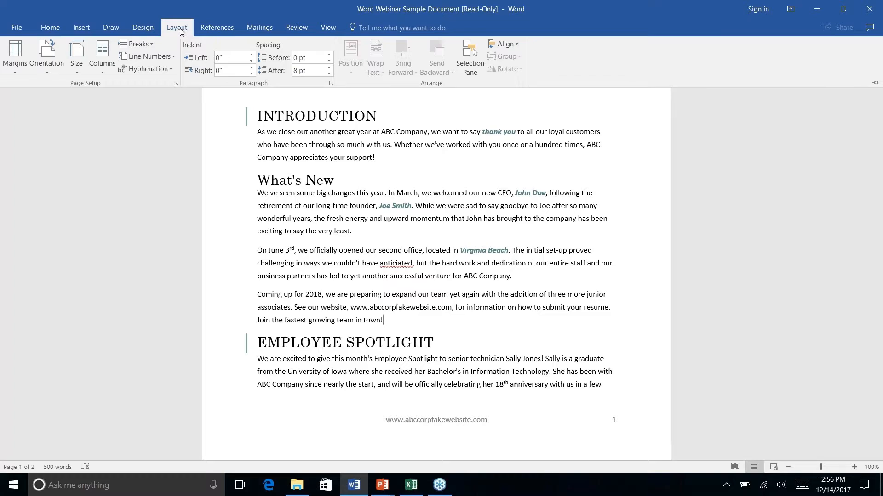
# Insert a Next Page section break after "Join the fastest growing team in town!", before the Employee Spotlight heading.
pyautogui.click(386, 318)
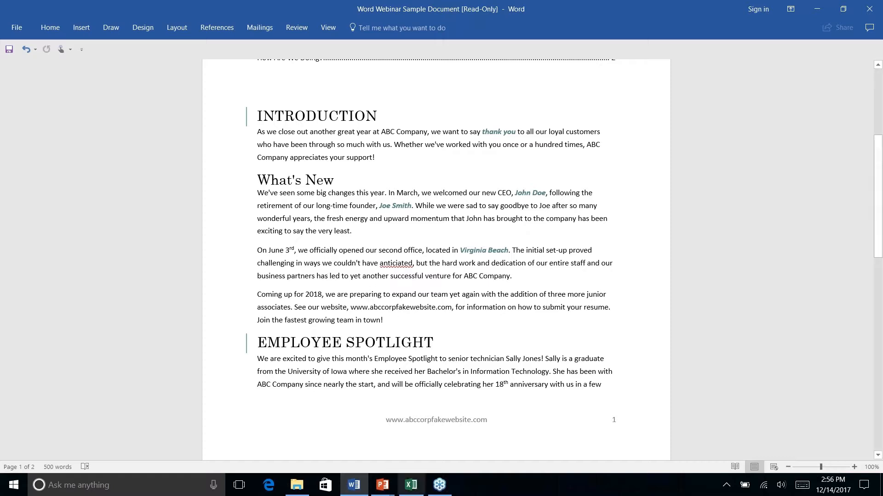
pyautogui.scroll(1, 448, 343)
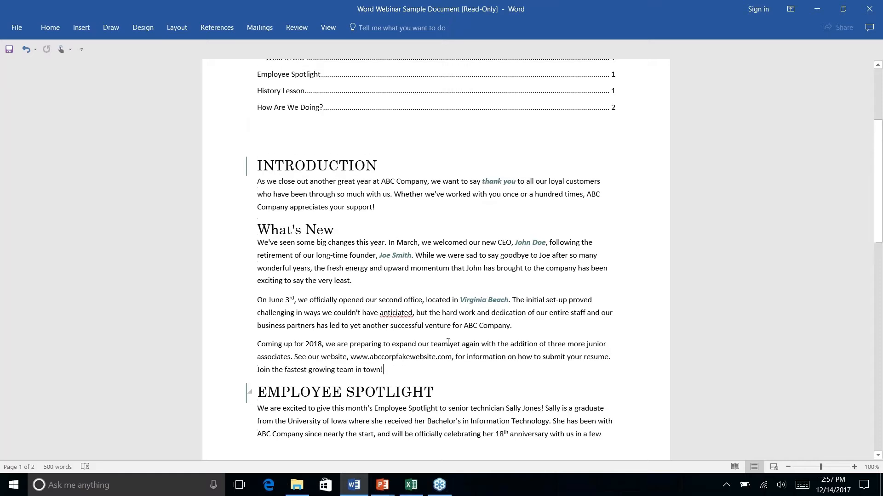
pyautogui.scroll(-2, 448, 342)
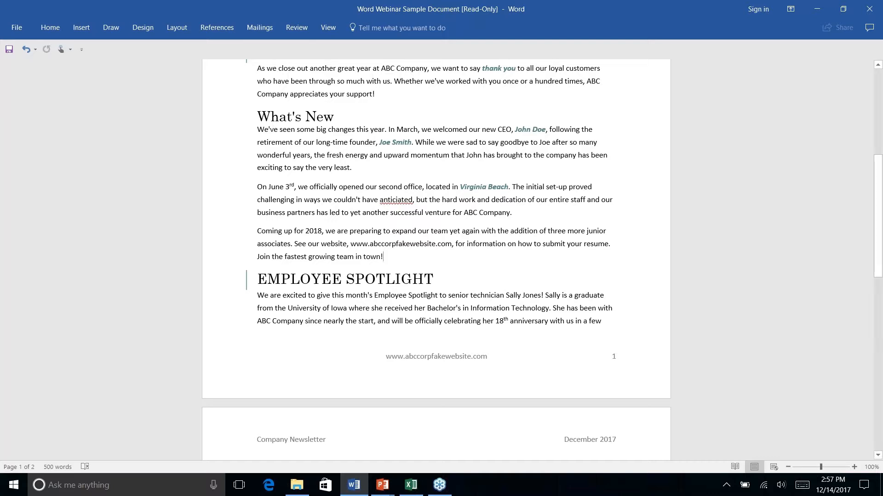
pyautogui.click(183, 30)
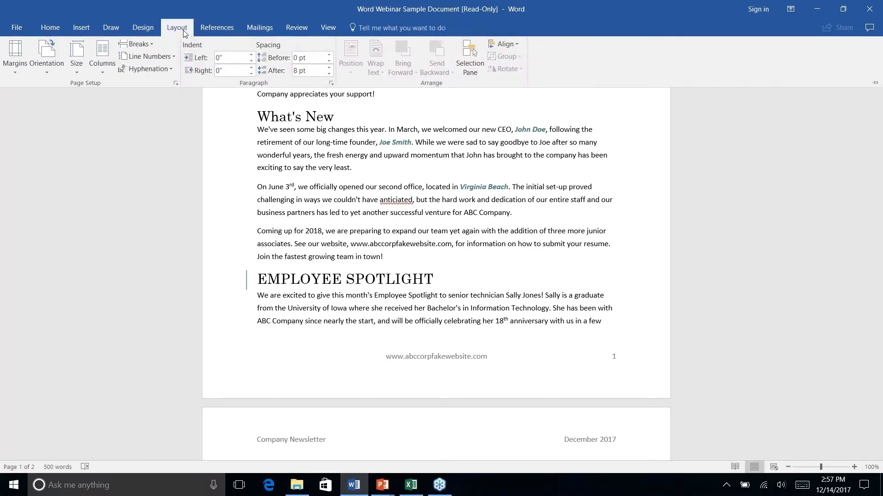
pyautogui.click(151, 43)
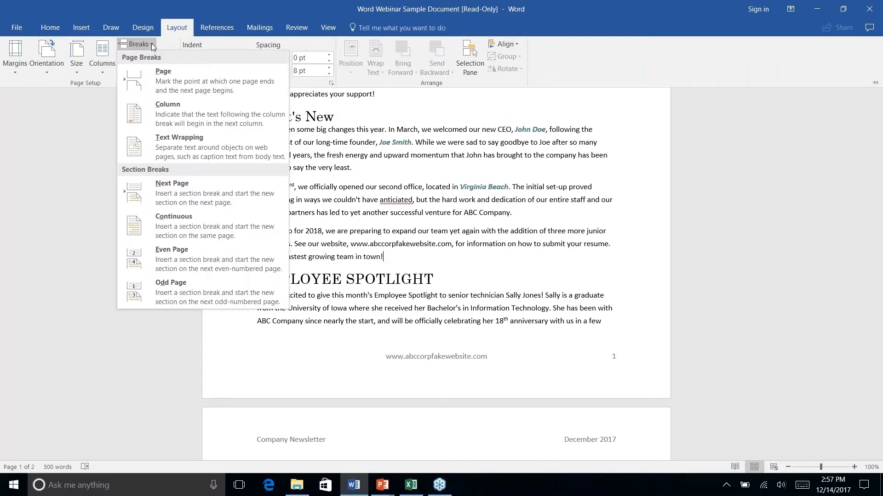
pyautogui.click(181, 192)
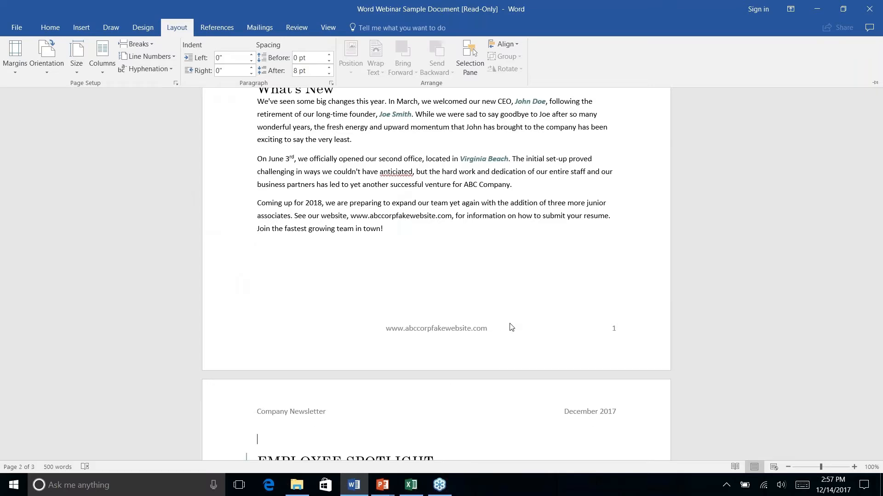
pyautogui.hotkey('ctrl', 'F1')
pyautogui.scroll(-10, 510, 327)
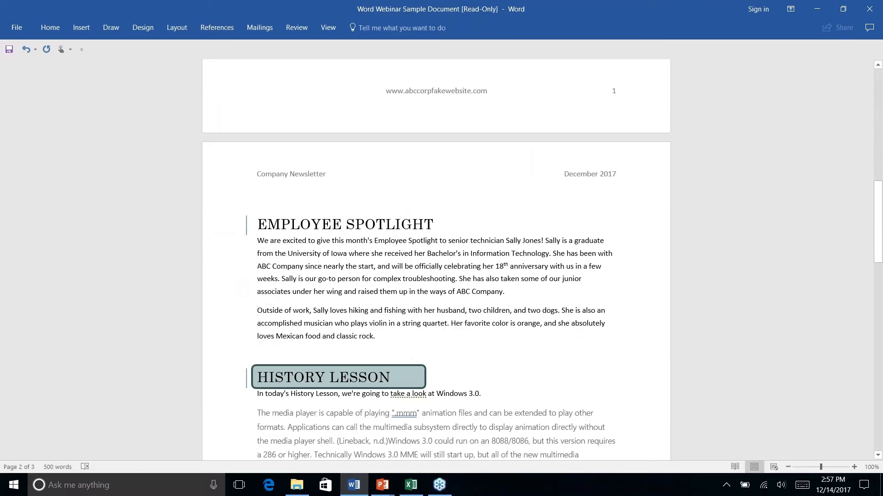
# Insert a Continuous section break at the end of the Employee Spotlight article, after "classic rock.".
pyautogui.scroll(-2, 436, 257)
pyautogui.click(394, 259)
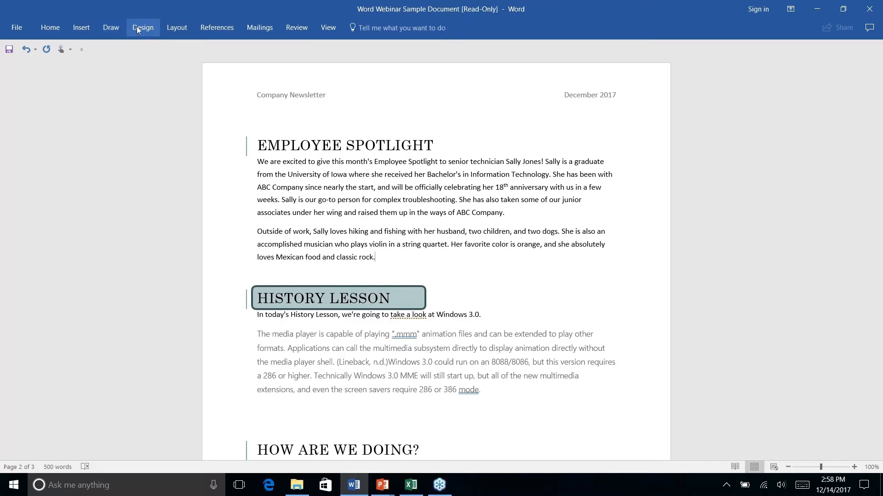
pyautogui.click(176, 28)
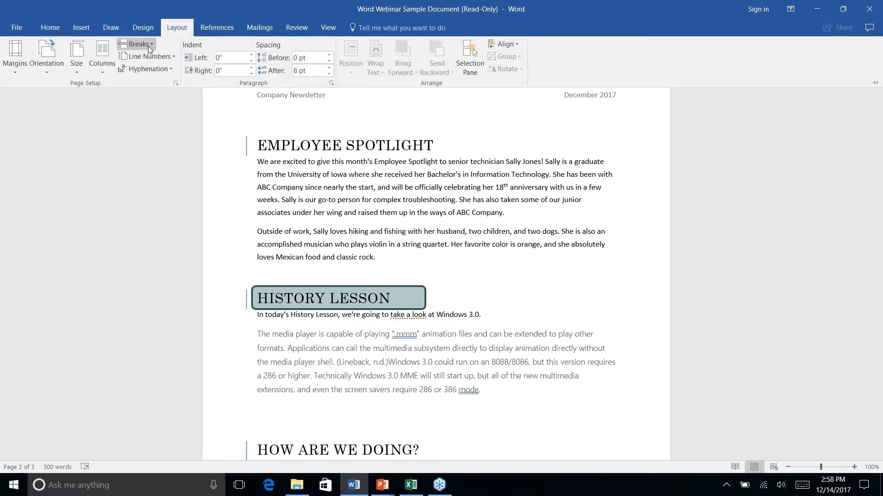
pyautogui.click(152, 43)
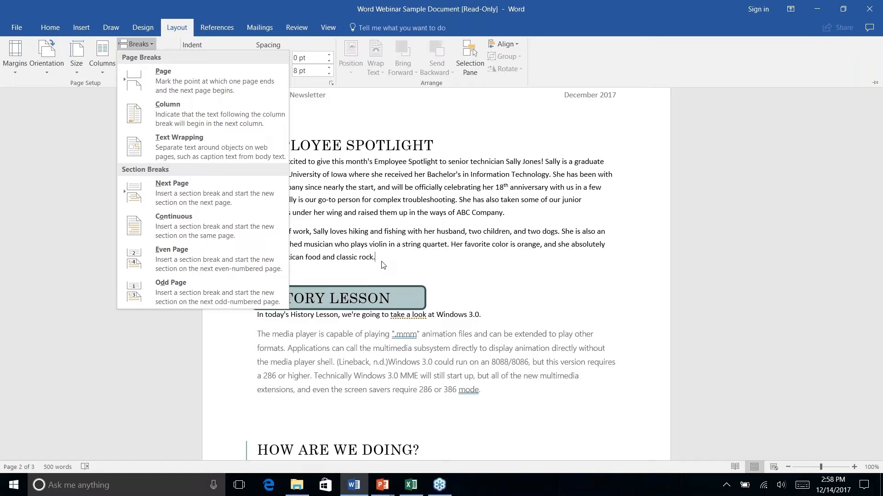
pyautogui.click(186, 228)
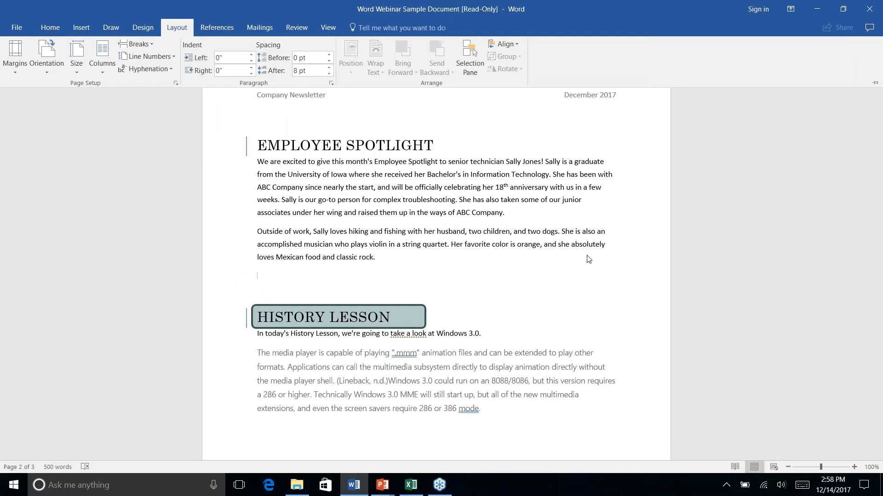
# Try laying out the whole Employee Spotlight section, including its heading, in two columns, and undo the change.
pyautogui.scroll(-3, 589, 260)
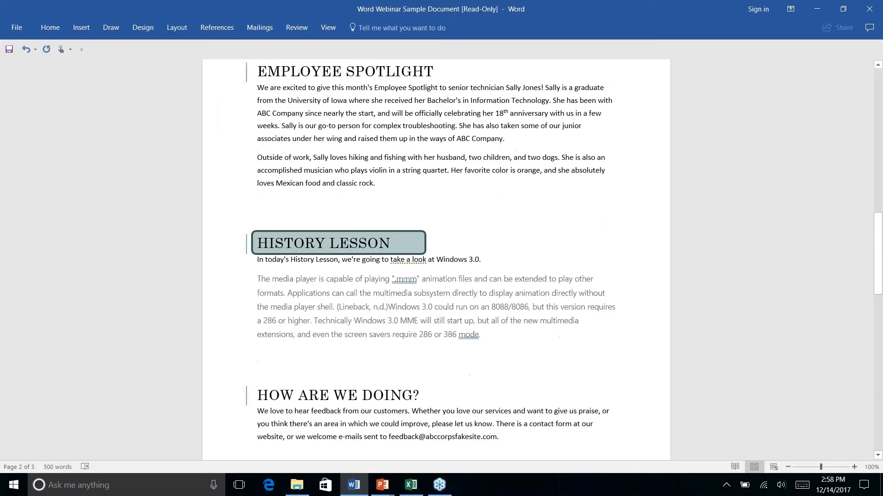
pyautogui.scroll(5, 589, 260)
pyautogui.scroll(-1, 589, 260)
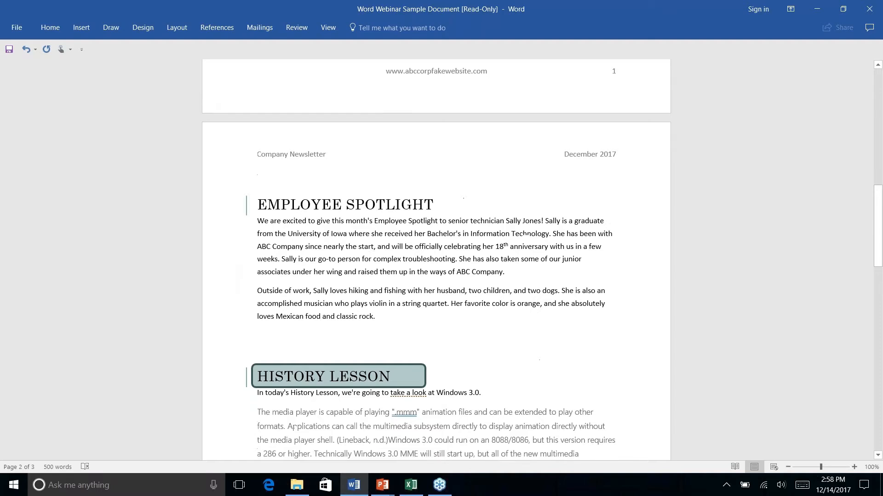
pyautogui.rightClick(326, 240)
pyautogui.press('Escape')
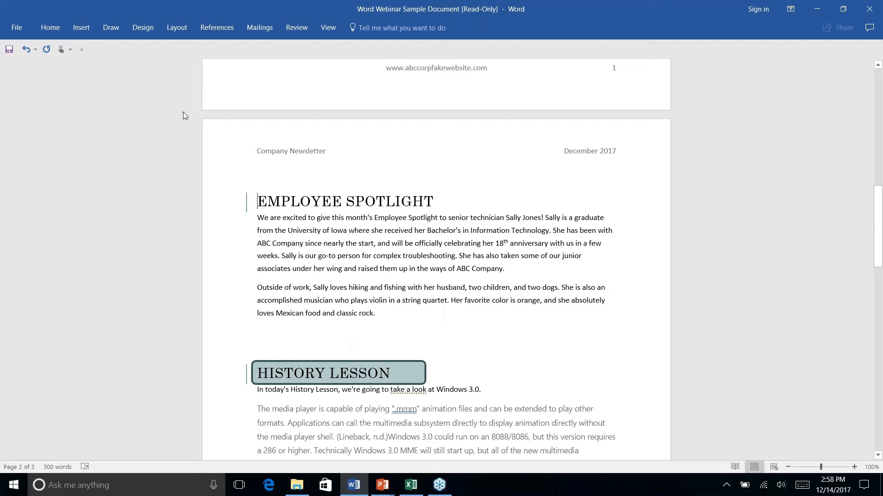
pyautogui.click(179, 29)
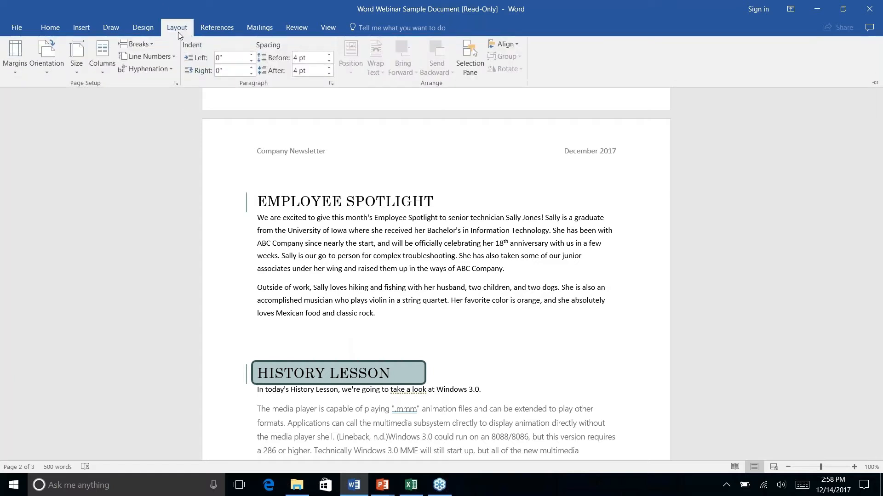
pyautogui.click(101, 74)
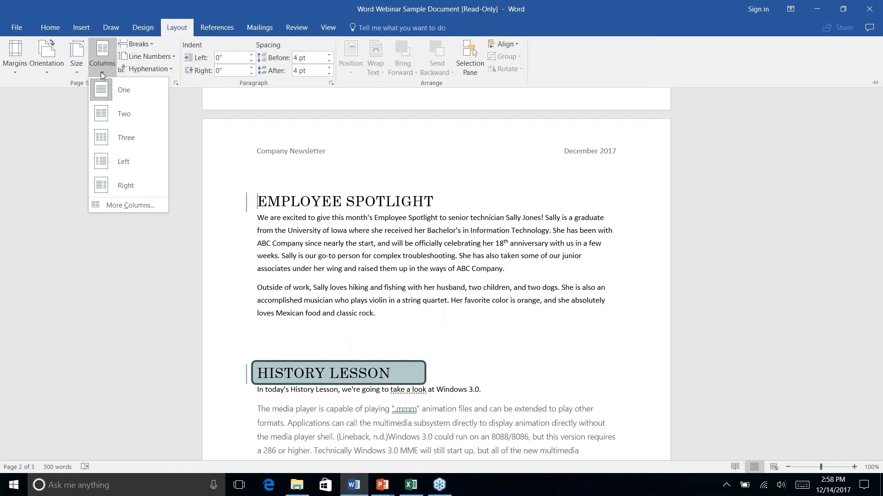
pyautogui.click(119, 114)
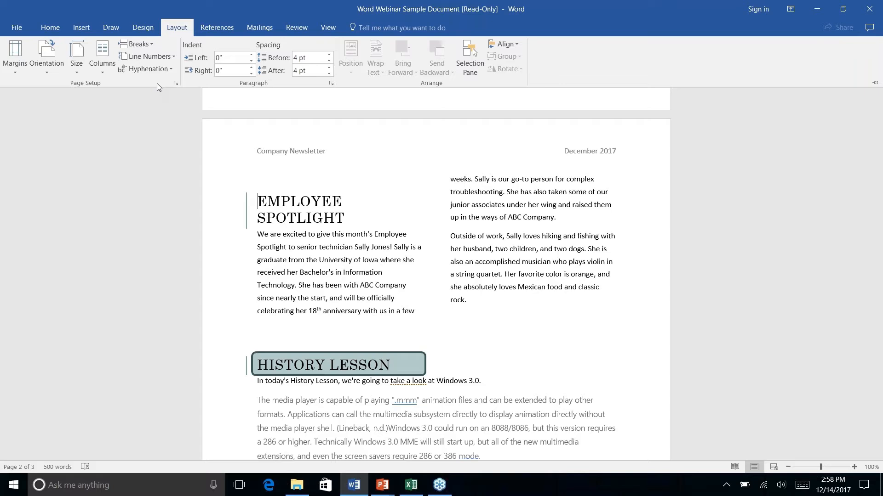
pyautogui.hotkey('ctrl', 'z')
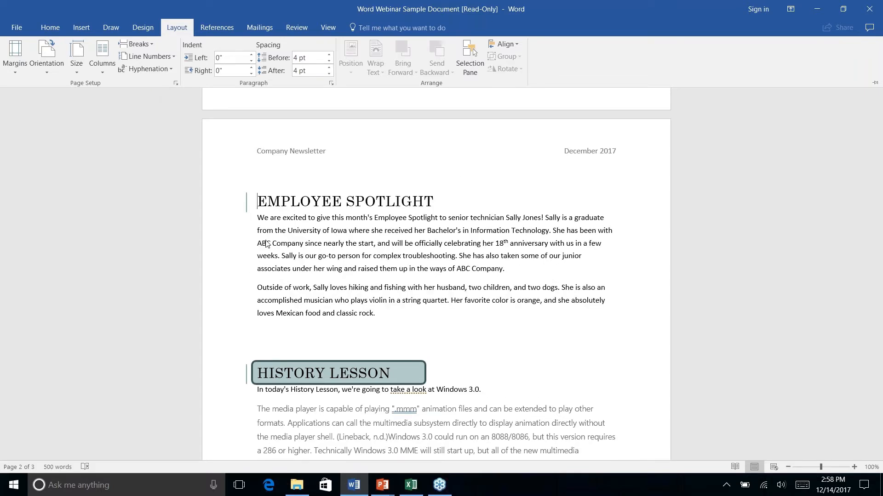
pyautogui.hotkey('ctrl', 'F1')
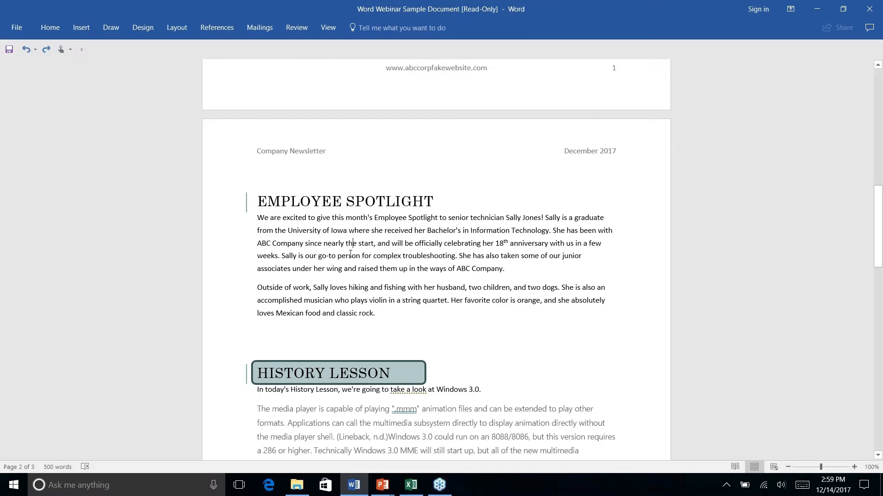
# Lay out only the two body paragraphs under the Employee Spotlight heading in two columns.
pyautogui.moveTo(379, 312); pyautogui.dragTo(257, 217)
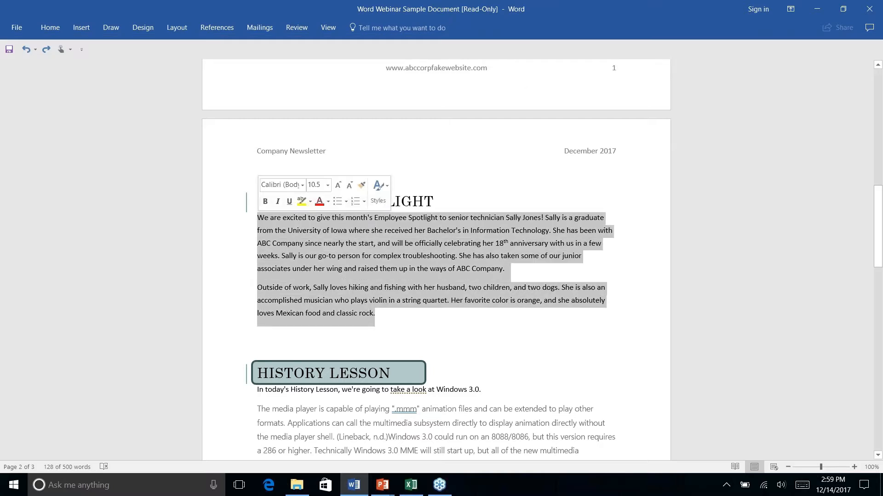
pyautogui.click(176, 29)
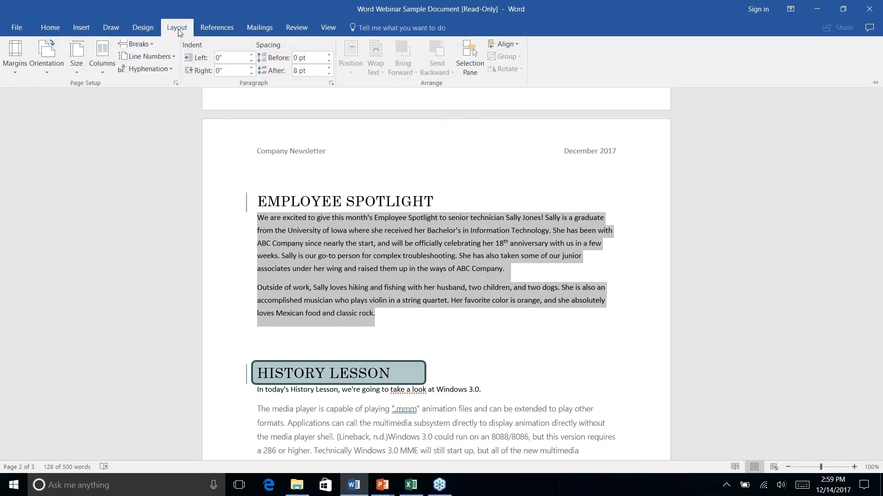
pyautogui.click(105, 73)
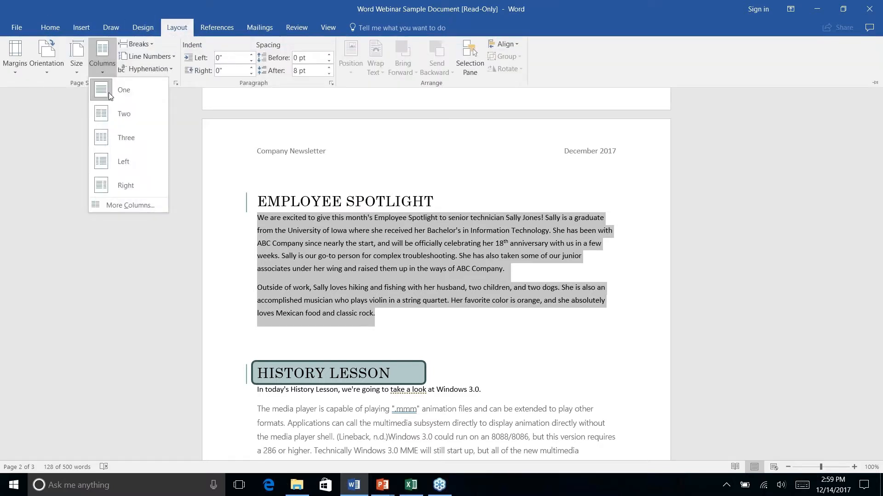
pyautogui.click(117, 115)
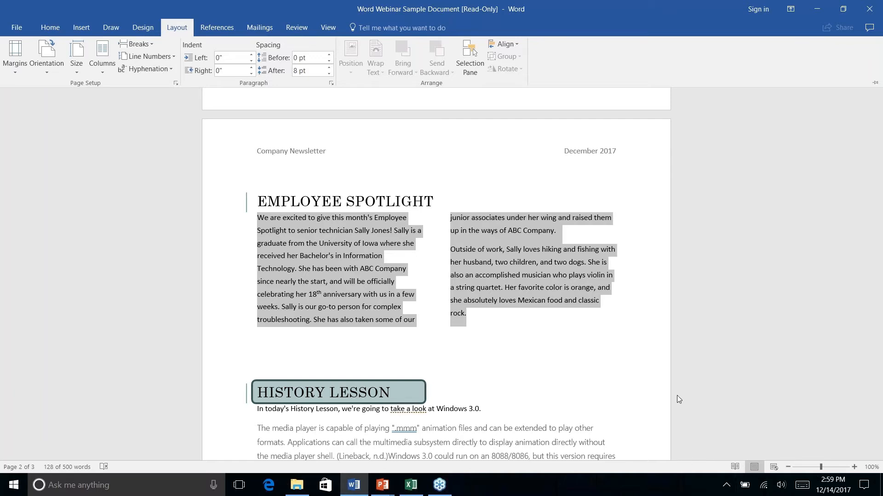
pyautogui.click(468, 320)
pyautogui.click(503, 290)
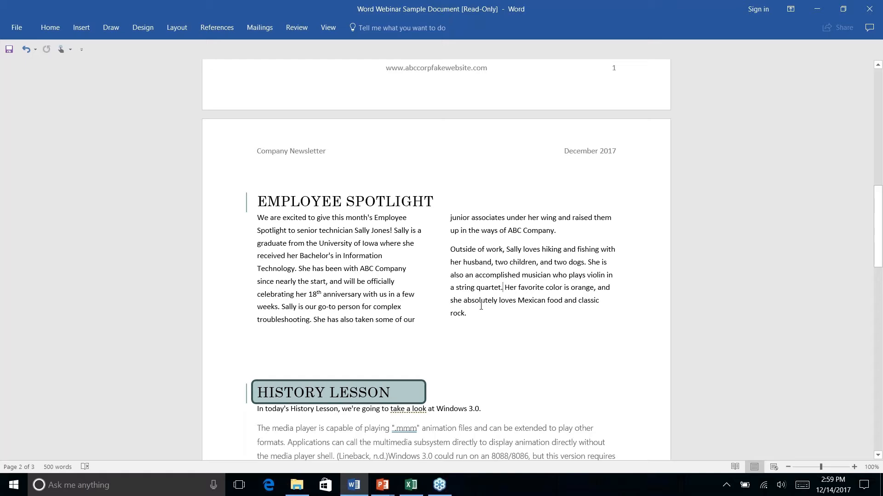
# Move the teal rounded rectangle from the bottom of page 2 to page 3, centred behind the ABC Company address.
pyautogui.scroll(-10, 480, 305)
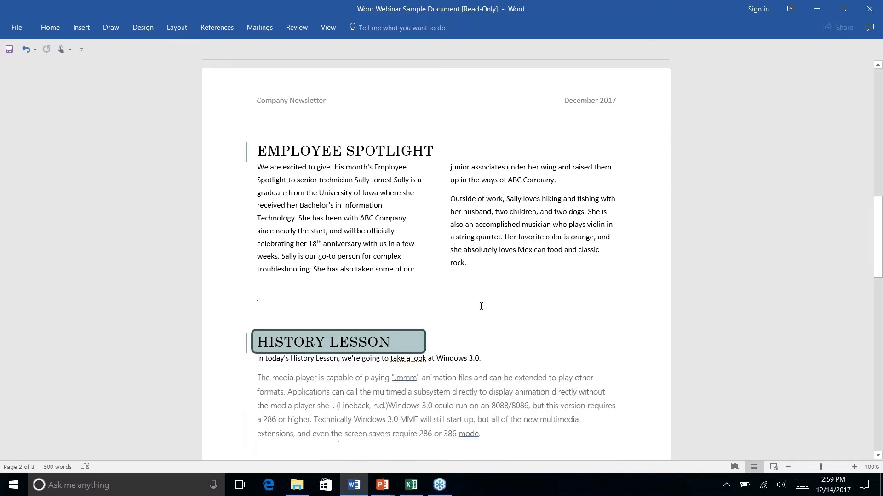
pyautogui.scroll(-4, 416, 308)
pyautogui.scroll(5, 416, 308)
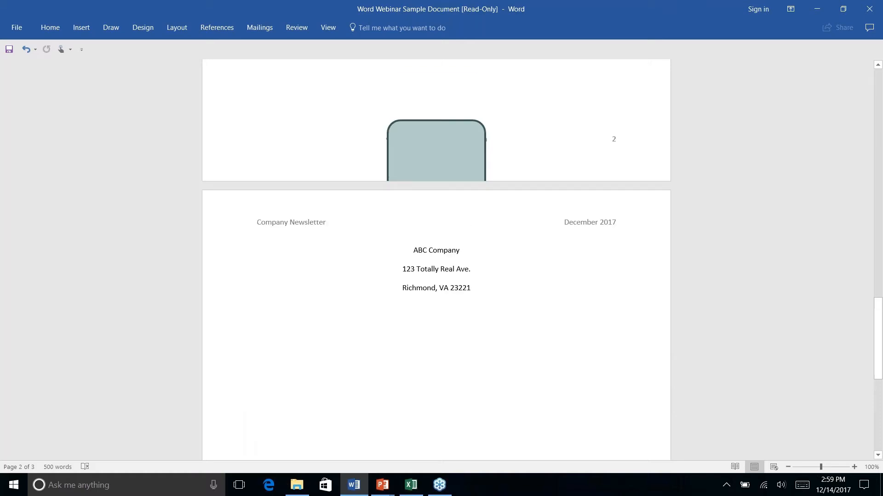
pyautogui.click(415, 308)
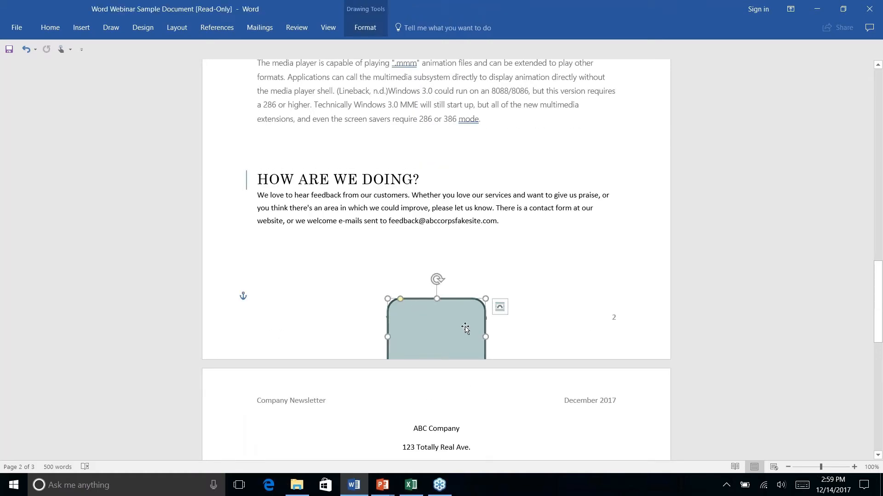
pyautogui.moveTo(467, 326)
pyautogui.mouseDown()
pyautogui.moveTo(453, 442)
pyautogui.moveTo(466, 442)
pyautogui.mouseUp()
pyautogui.scroll(-10, 475, 411)
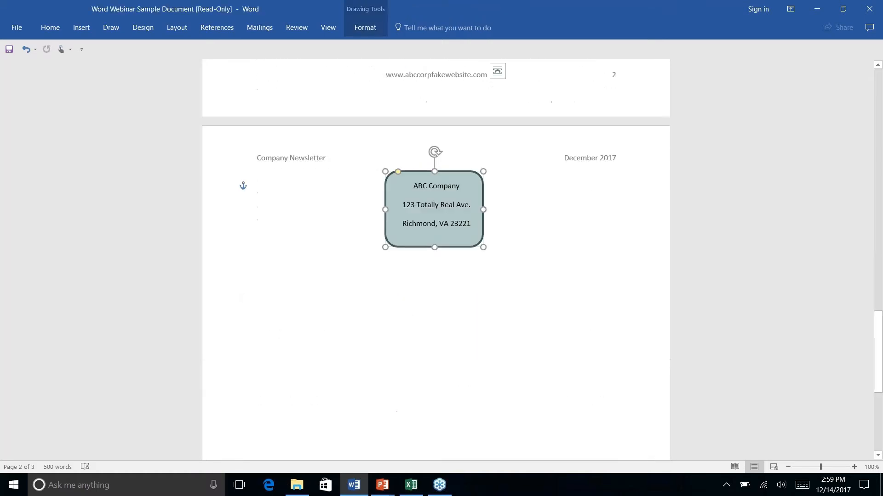
pyautogui.scroll(-4, 475, 411)
pyautogui.scroll(14, 474, 412)
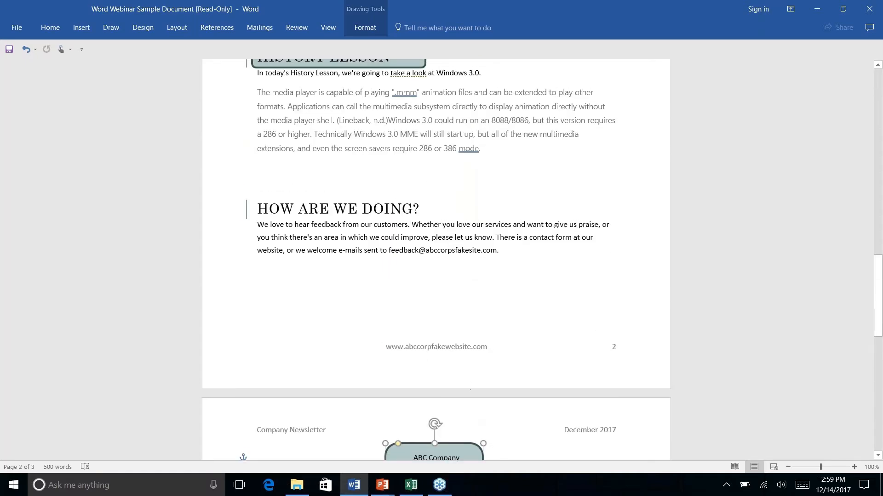
pyautogui.scroll(-4, 474, 386)
pyautogui.click(533, 319)
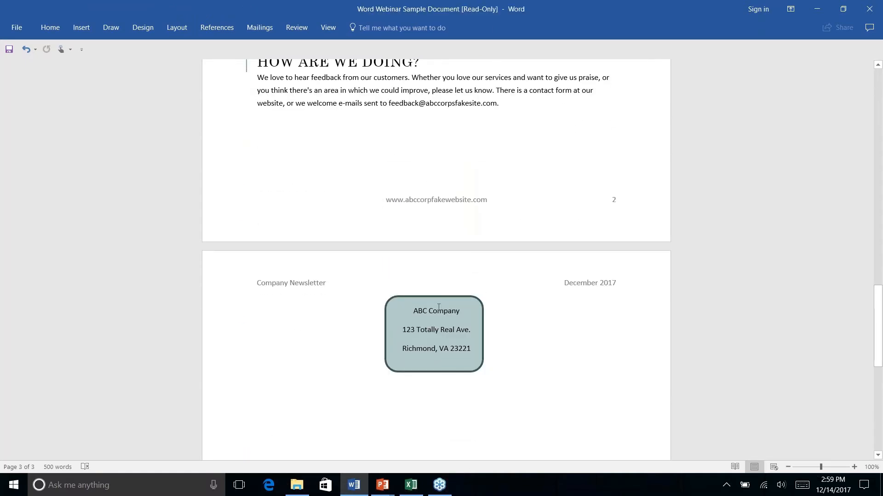
pyautogui.moveTo(476, 300); pyautogui.dragTo(479, 300)
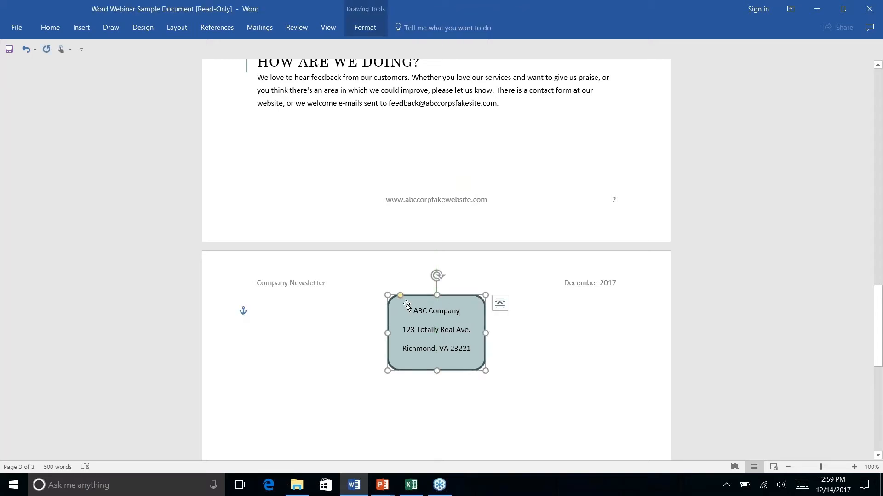
pyautogui.click(381, 283)
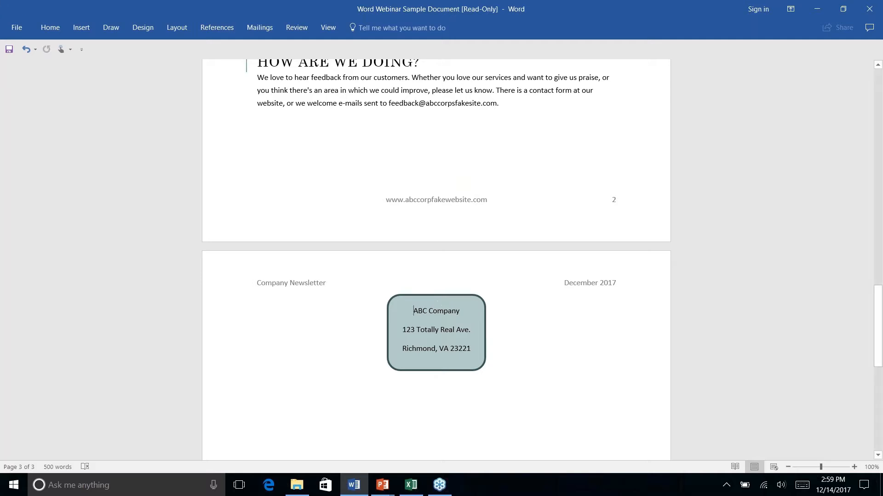
# Insert a page break after the feedback e-mail address at the end of the How Are We Doing? paragraph.
pyautogui.click(508, 107)
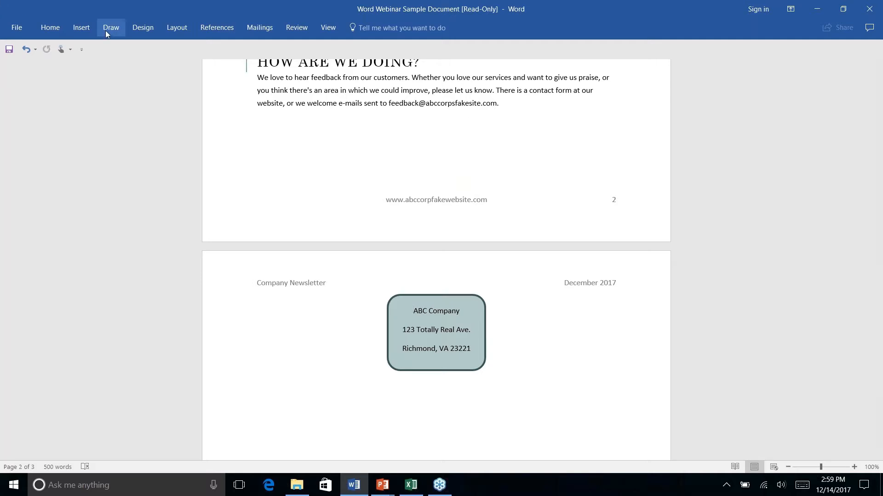
pyautogui.click(81, 29)
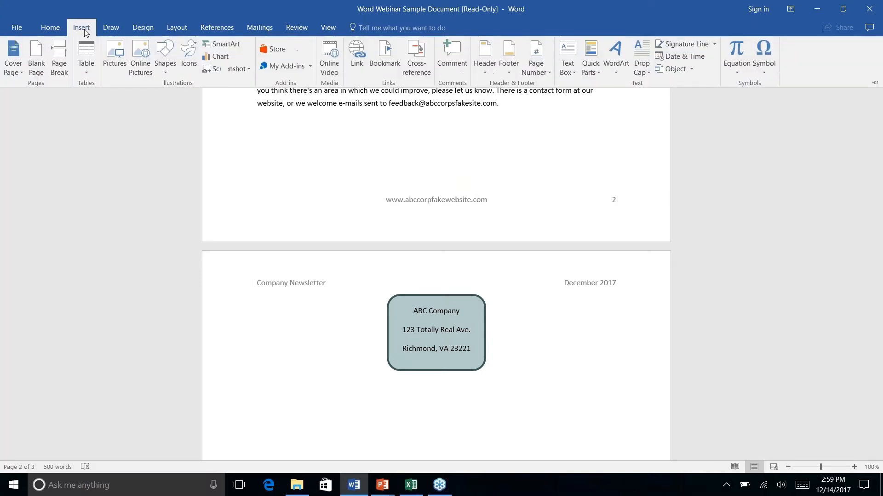
pyautogui.click(177, 29)
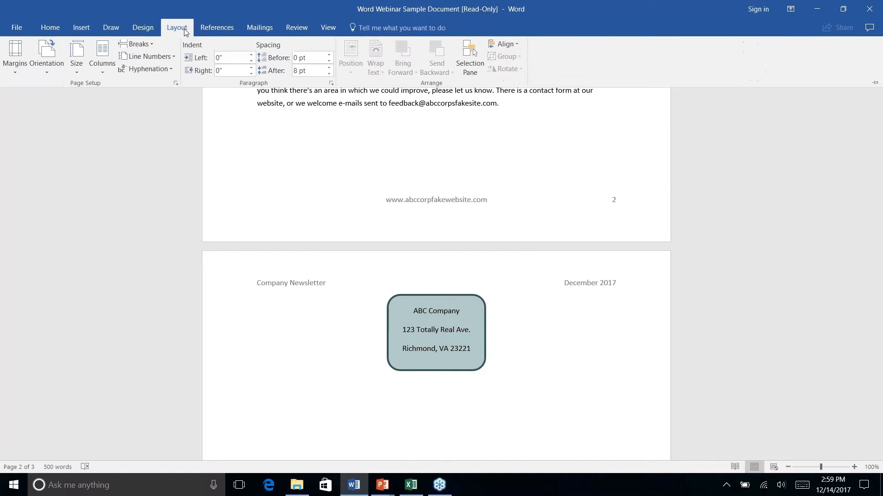
pyautogui.click(147, 44)
pyautogui.click(168, 87)
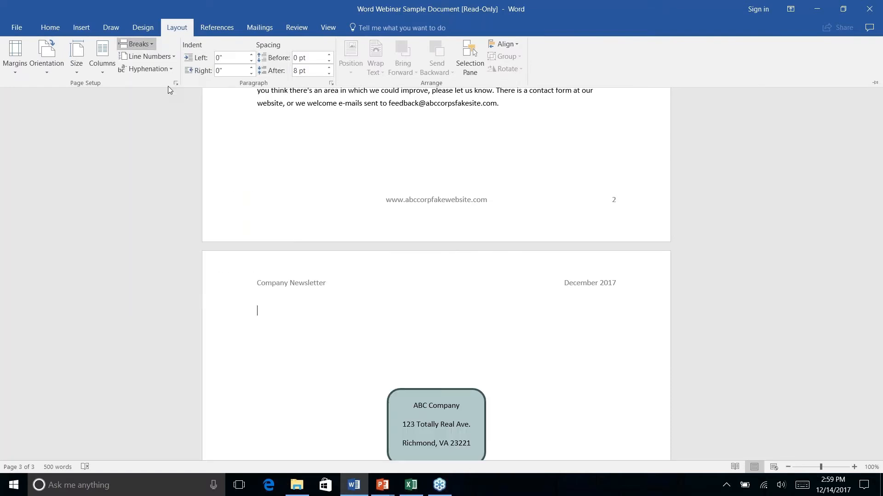
pyautogui.hotkey('ctrl', 'F1')
# Add a "Name:" label followed by a line of underscores as a fill-in blank at the top of page 3.
pyautogui.scroll(5, 544, 343)
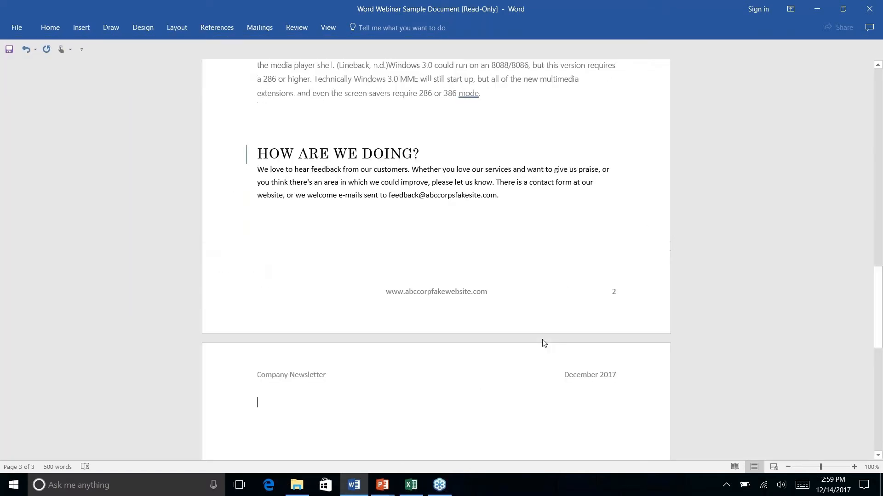
pyautogui.scroll(-10, 437, 256)
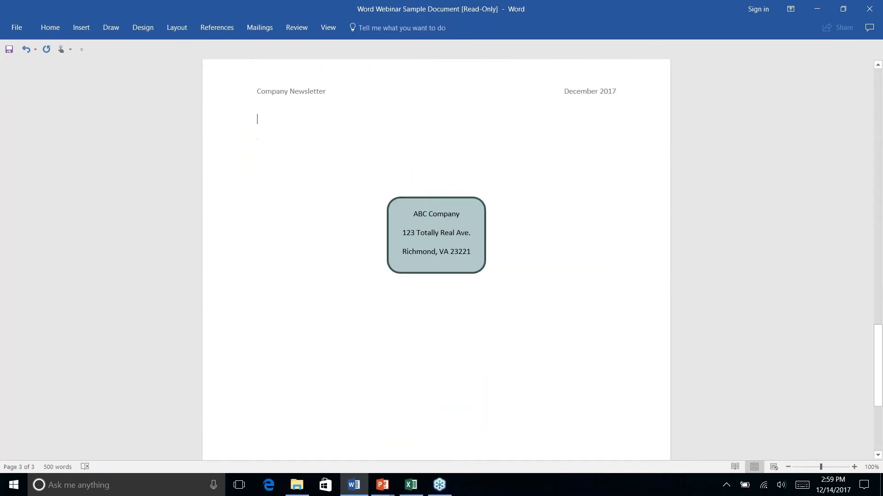
pyautogui.scroll(6, 436, 256)
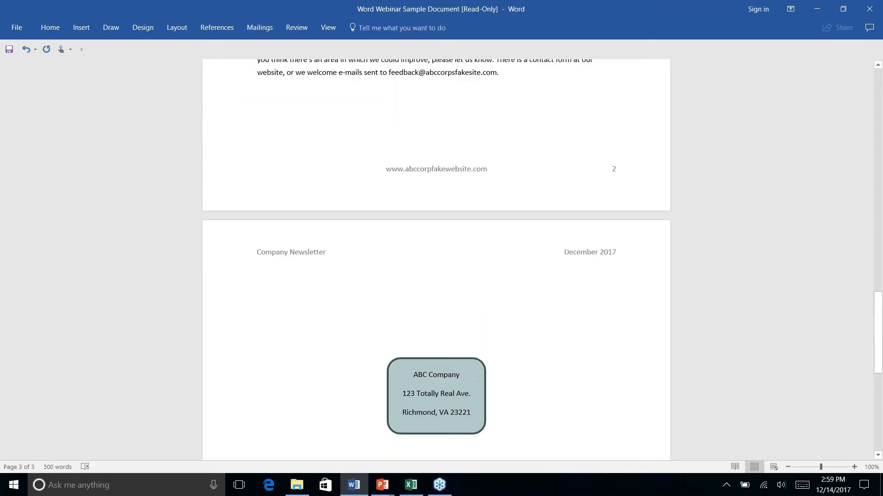
pyautogui.scroll(15, 436, 256)
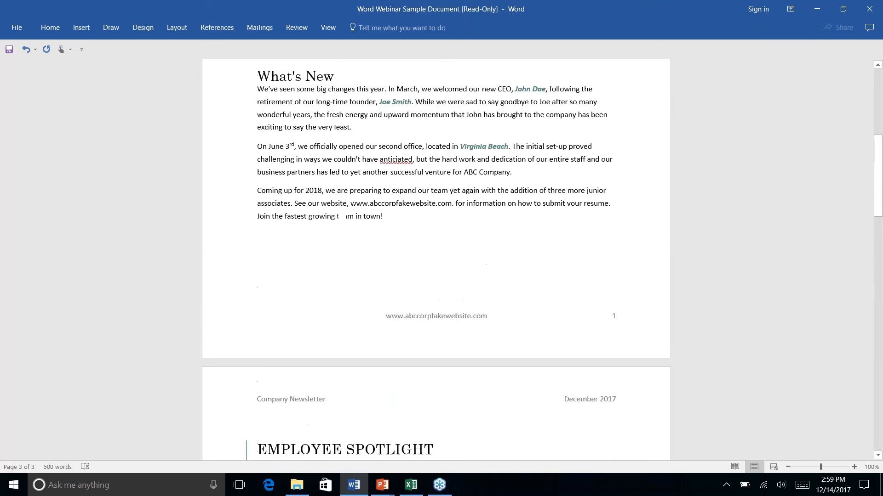
pyautogui.scroll(-15, 436, 256)
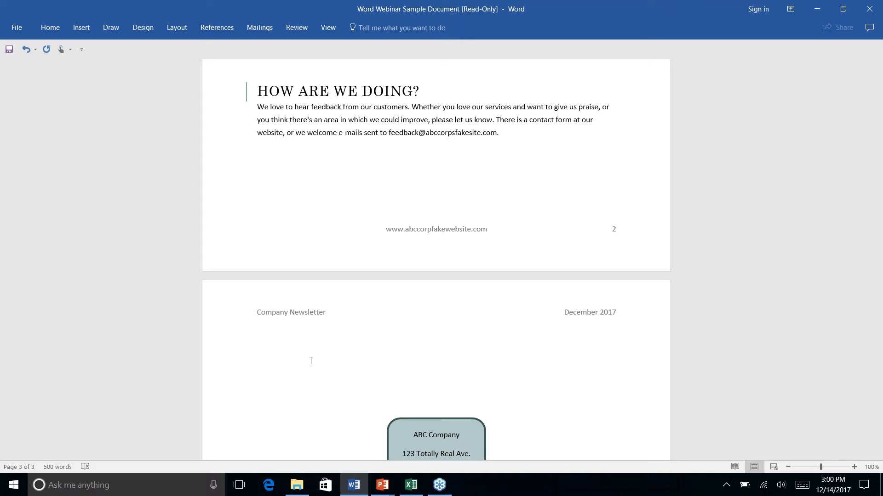
pyautogui.write('Name: _____________________')
pyautogui.click(293, 341)
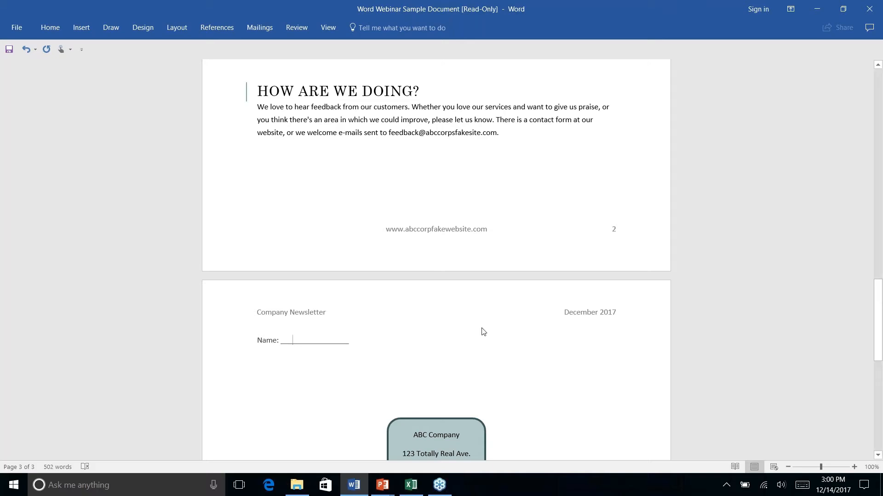
# Try filling in "M Name" on the underscore blank after the "Name:" label on page 3.
pyautogui.write('M Name')
pyautogui.press('BackSpace')
pyautogui.press('BackSpace')
pyautogui.press('BackSpace')
pyautogui.press('BackSpace')
pyautogui.press('BackSpace')
pyautogui.press('BackSpace')
# Delete all the underscores after the "Name:" label on page 3.
pyautogui.click(364, 342)
pyautogui.press('BackSpace')
pyautogui.press('BackSpace')
pyautogui.press('BackSpace')
pyautogui.press('BackSpace')
pyautogui.press('BackSpace')
pyautogui.press('BackSpace')
pyautogui.press('BackSpace')
pyautogui.press('BackSpace')
pyautogui.press('BackSpace')
pyautogui.press('BackSpace')
pyautogui.press('BackSpace')
pyautogui.press('BackSpace')
pyautogui.press('BackSpace')
pyautogui.press('BackSpace')
pyautogui.press('BackSpace')
pyautogui.press('BackSpace')
pyautogui.press('BackSpace')
pyautogui.press('BackSpace')
pyautogui.press('BackSpace')
pyautogui.press('BackSpace')
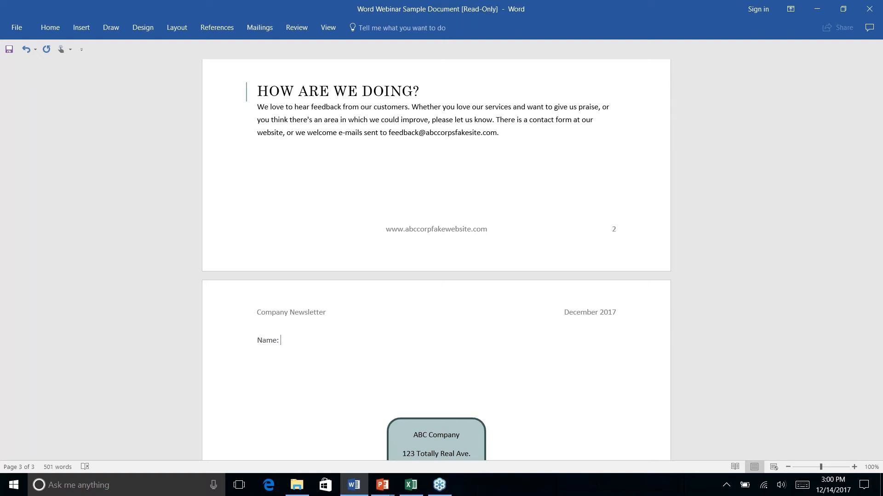
# Add an automatic full-width border line beneath the "Name:" label as the fill-in blank.
pyautogui.write('---')
pyautogui.press('BackSpace')
pyautogui.press('BackSpace')
pyautogui.press('BackSpace')
pyautogui.write('---')
pyautogui.press('Return')
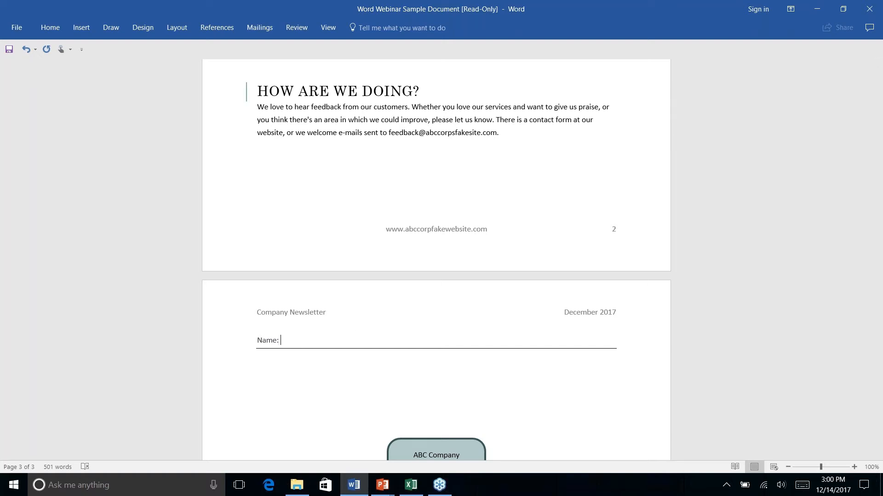
# Fill in the sample text "My Names" after the "Name:" label above the border line.
pyautogui.write('N')
pyautogui.press('BackSpace')
pyautogui.write('My Names')
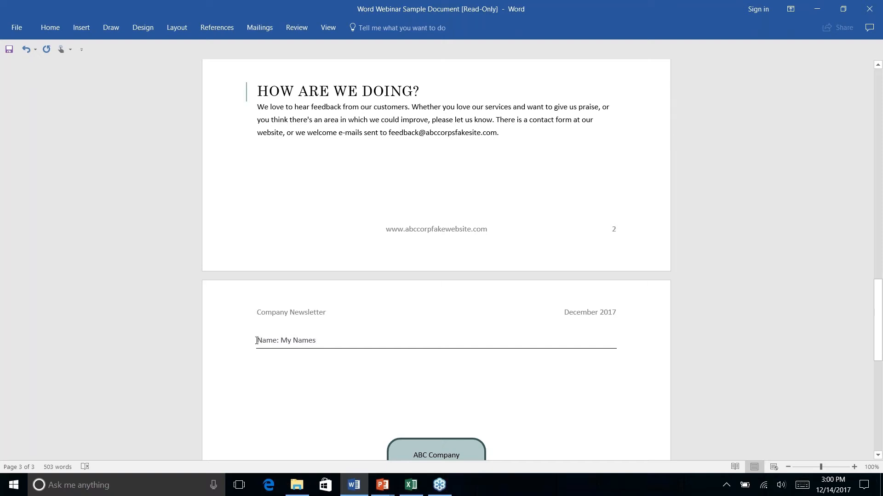
# Delete the whole "Name:" line on page 3 together with its border line.
pyautogui.moveTo(269, 343); pyautogui.dragTo(308, 363)
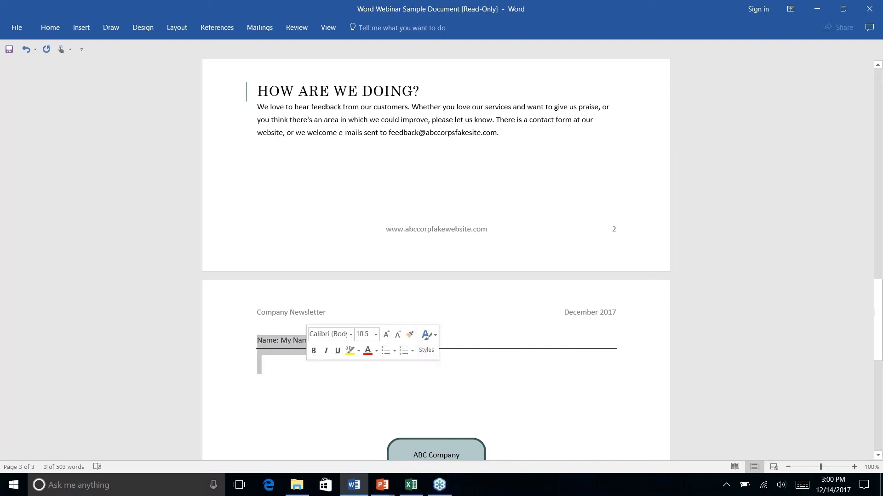
pyautogui.press('Delete')
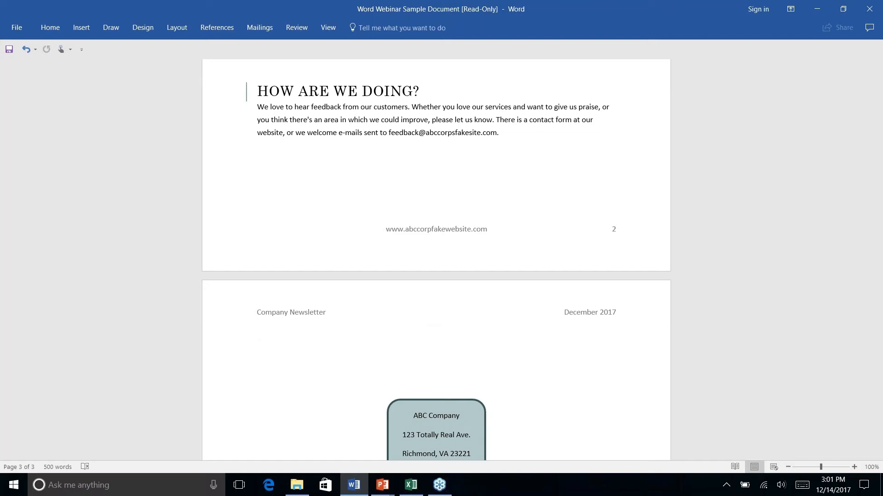
pyautogui.scroll(-9, 436, 260)
# Start the Step-by-Step Mail Merge Wizard from its first stage, choosing Letters as document type and the current document as starting document.
pyautogui.scroll(20, 436, 260)
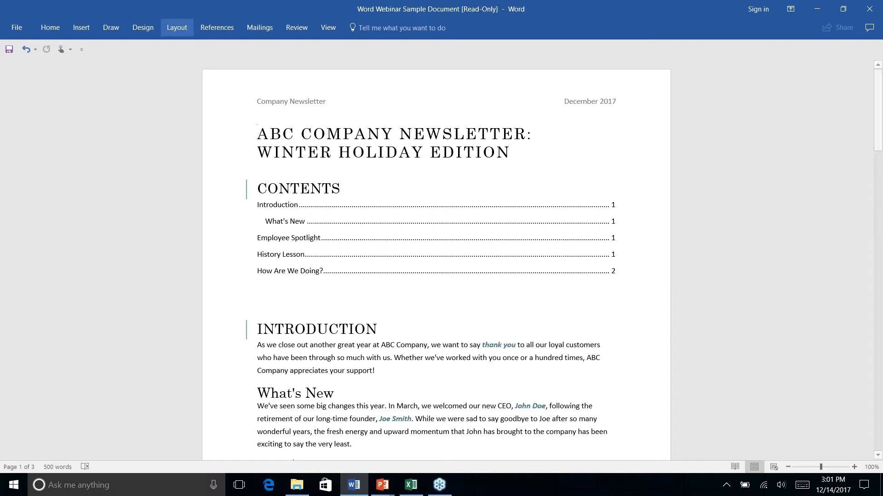
pyautogui.click(221, 31)
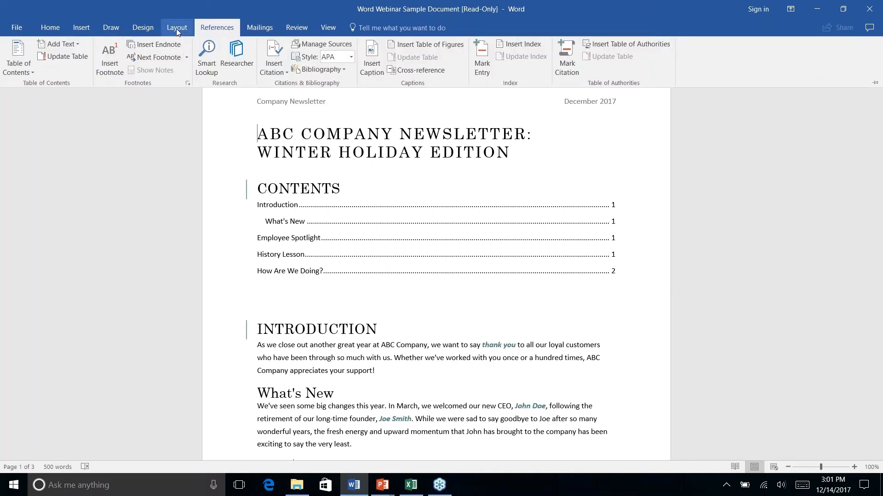
pyautogui.click(261, 29)
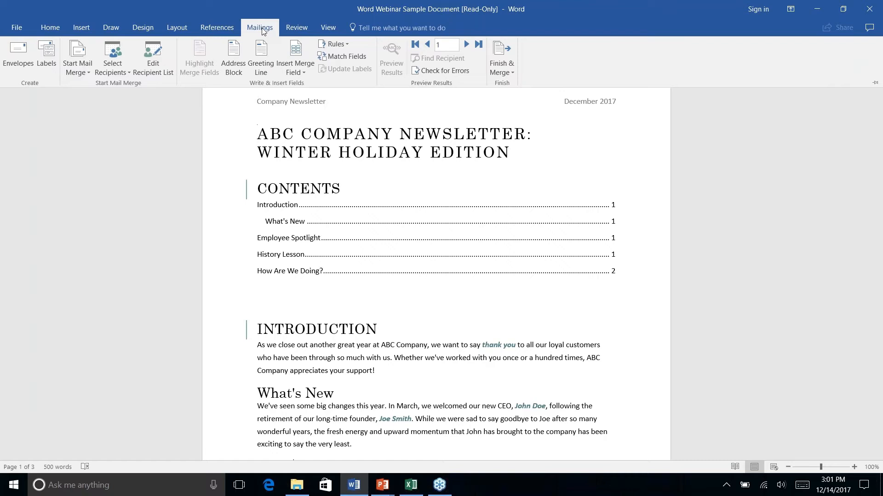
pyautogui.click(83, 73)
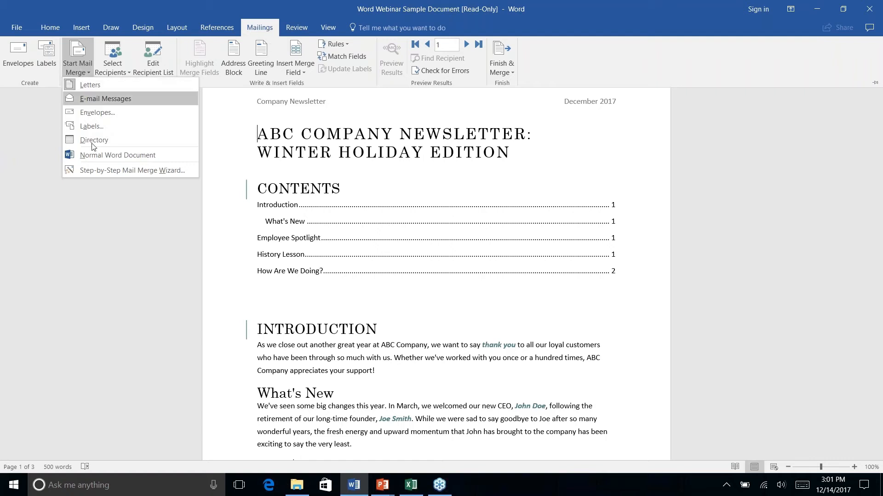
pyautogui.click(88, 170)
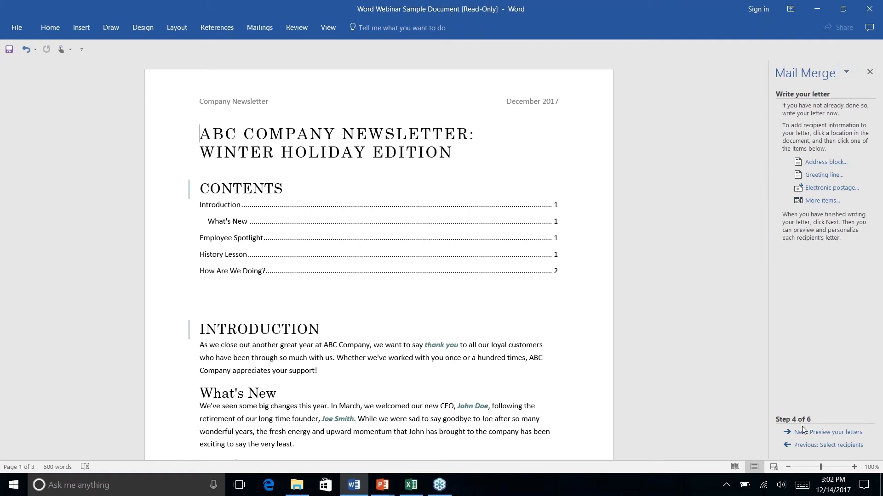
pyautogui.click(809, 446)
pyautogui.click(809, 446)
pyautogui.click(809, 446)
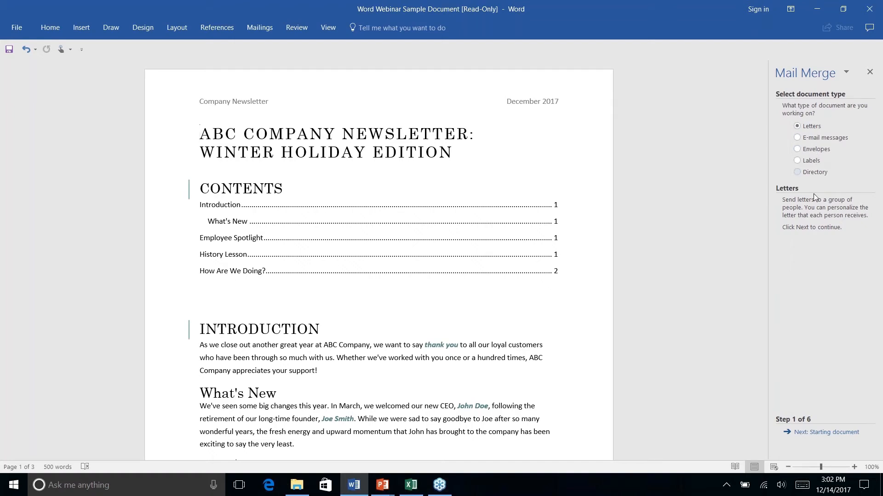
pyautogui.click(826, 433)
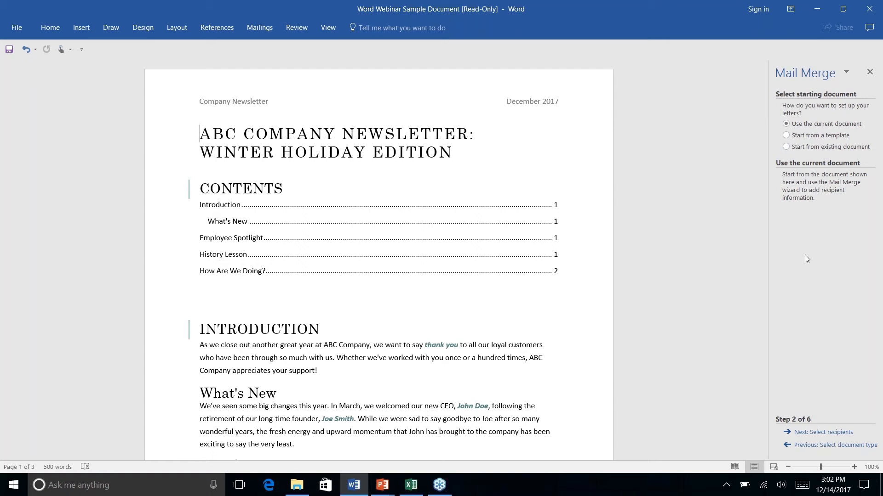
pyautogui.click(829, 434)
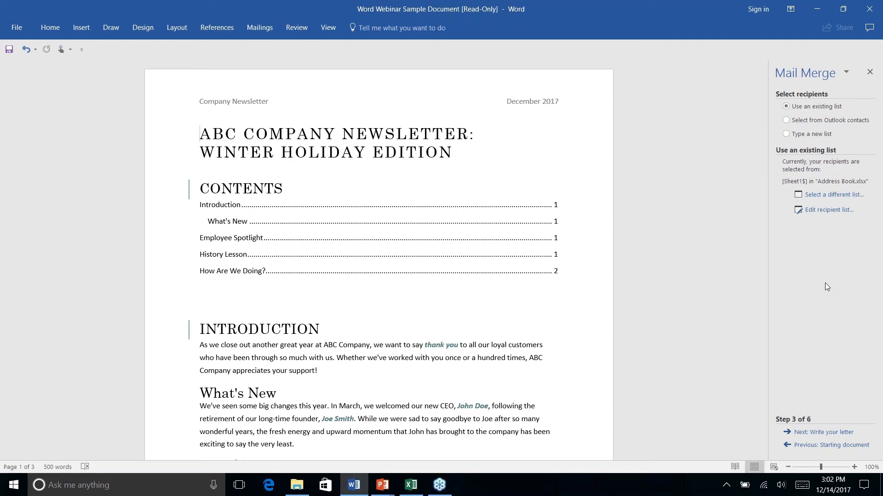
# Use Sheet1$ of the Address Book workbook in Documents as the merge recipient list, with column headers in the first row and all recipients included.
pyautogui.click(817, 195)
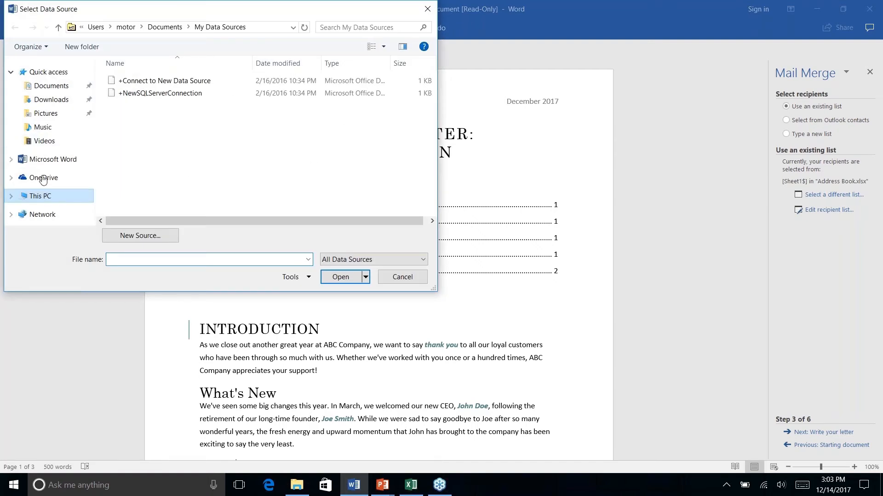
pyautogui.click(45, 87)
pyautogui.click(132, 106)
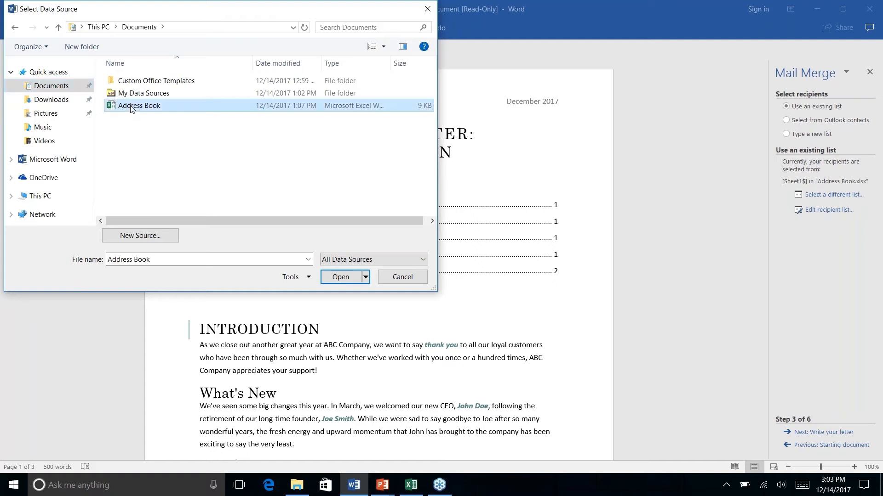
pyautogui.click(341, 277)
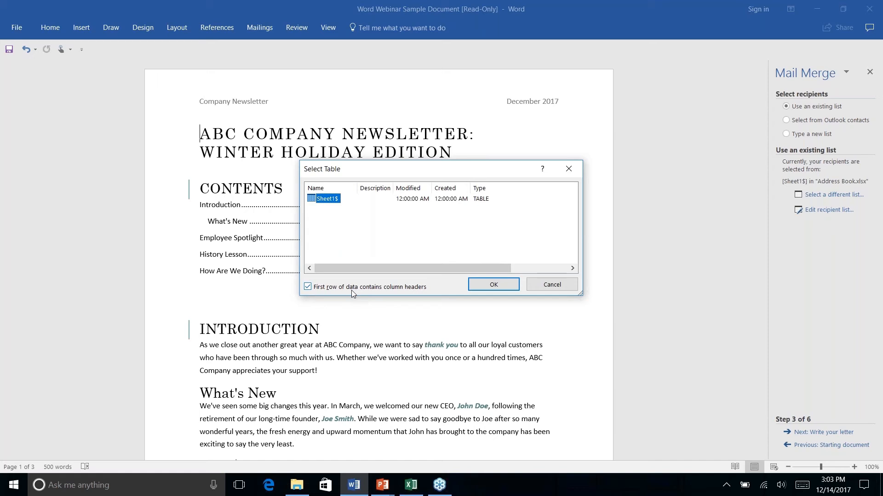
pyautogui.click(486, 285)
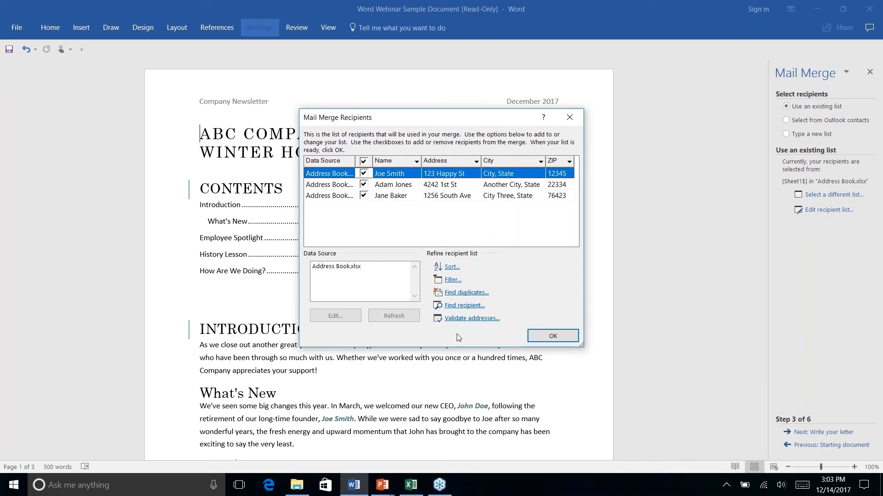
pyautogui.click(554, 336)
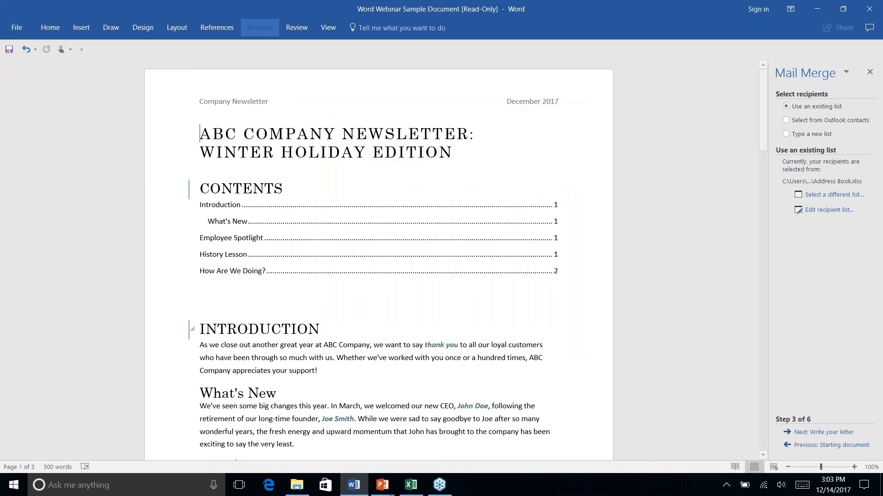
# Insert an address block with the recipient's name and postal address directly before the newsletter title.
pyautogui.click(814, 433)
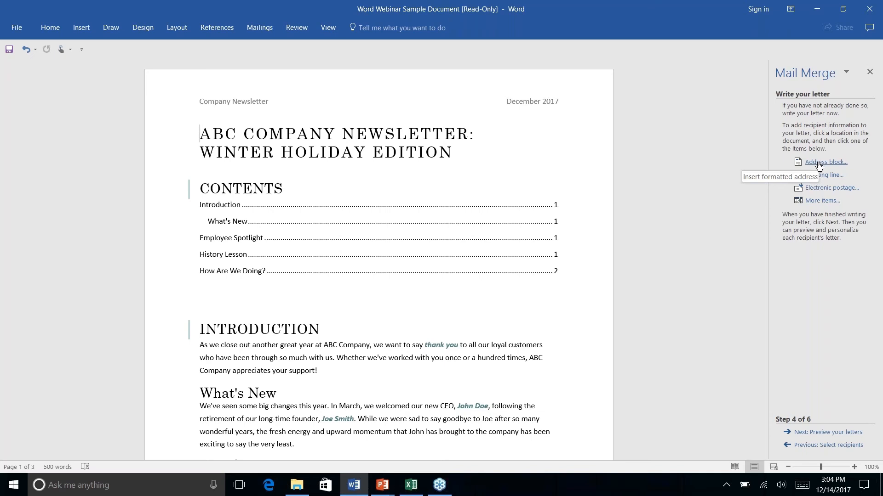
pyautogui.click(819, 164)
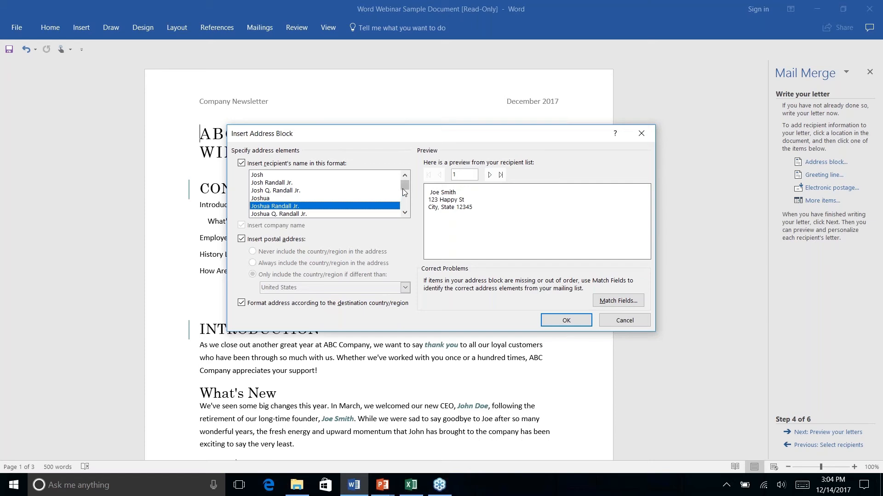
pyautogui.moveTo(402, 187)
pyautogui.mouseDown()
pyautogui.moveTo(402, 213)
pyautogui.moveTo(403, 190)
pyautogui.mouseUp()
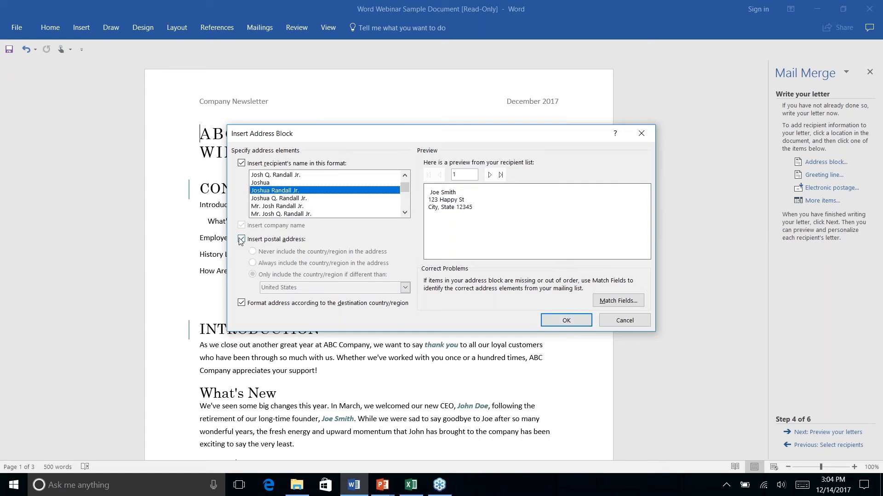
pyautogui.click(567, 323)
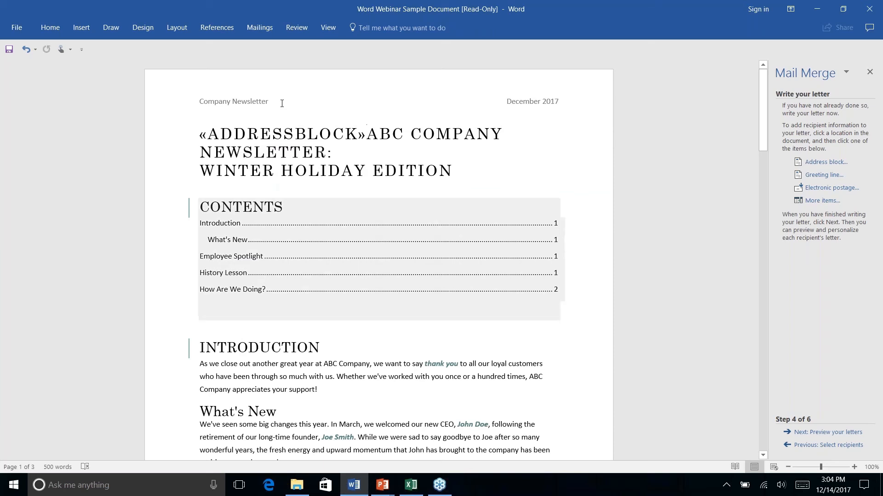
# Put the address block on its own line above the newsletter title, with one blank line between them.
pyautogui.click(359, 134)
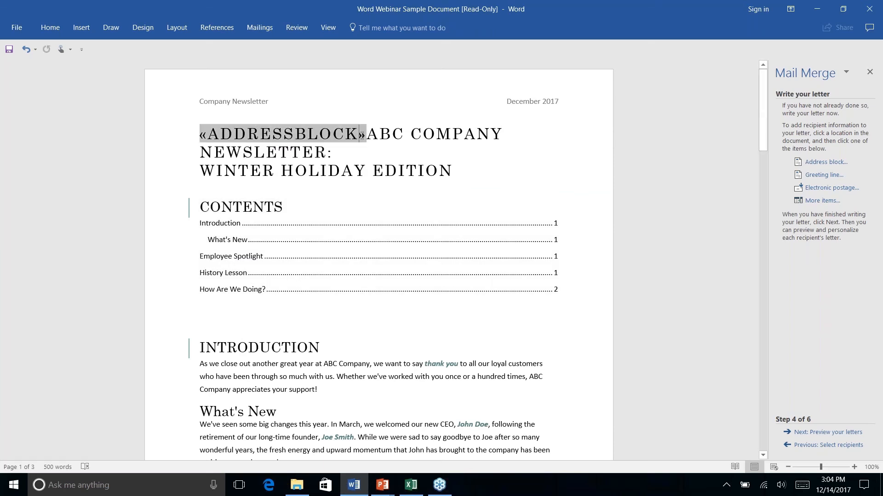
pyautogui.moveTo(360, 134); pyautogui.dragTo(200, 135)
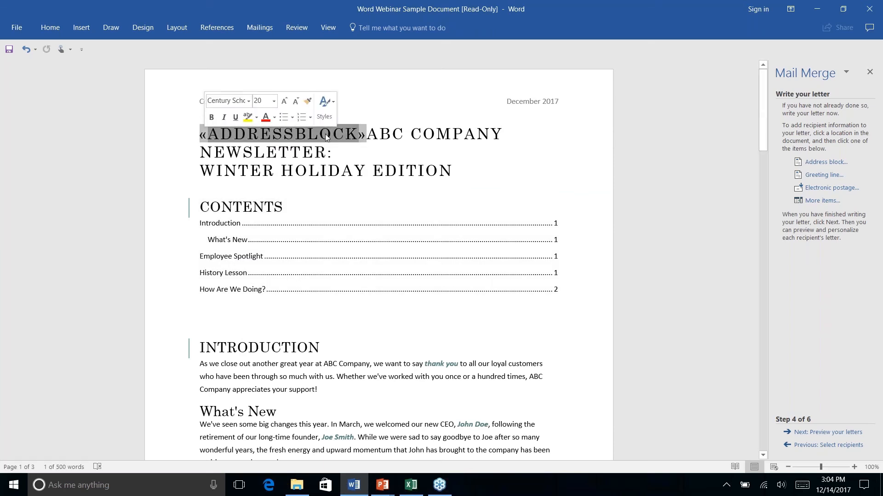
pyautogui.click(346, 140)
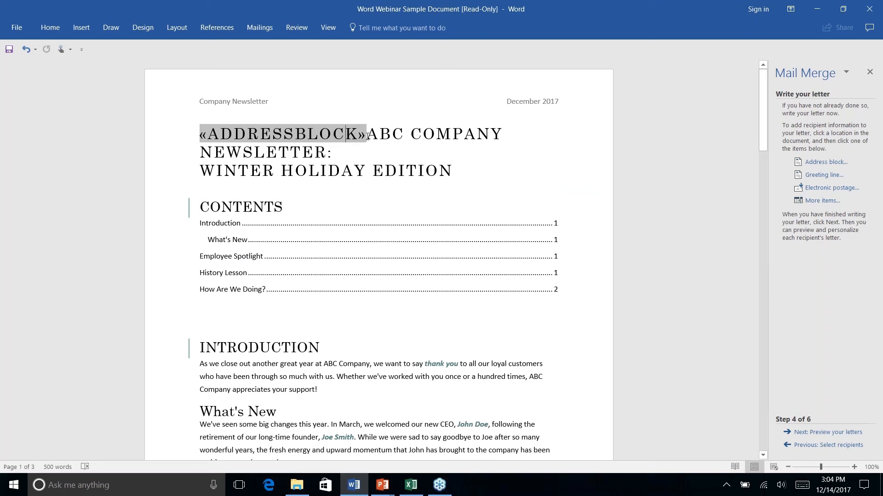
pyautogui.press('Right')
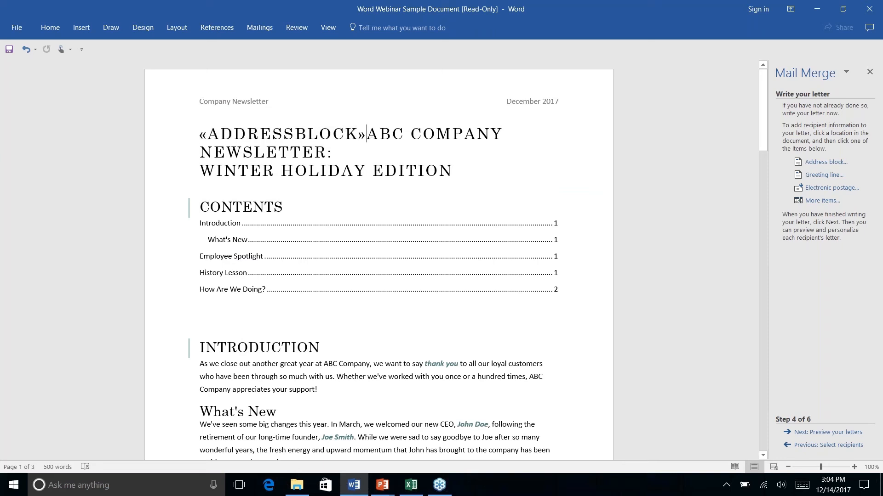
pyautogui.press('Return')
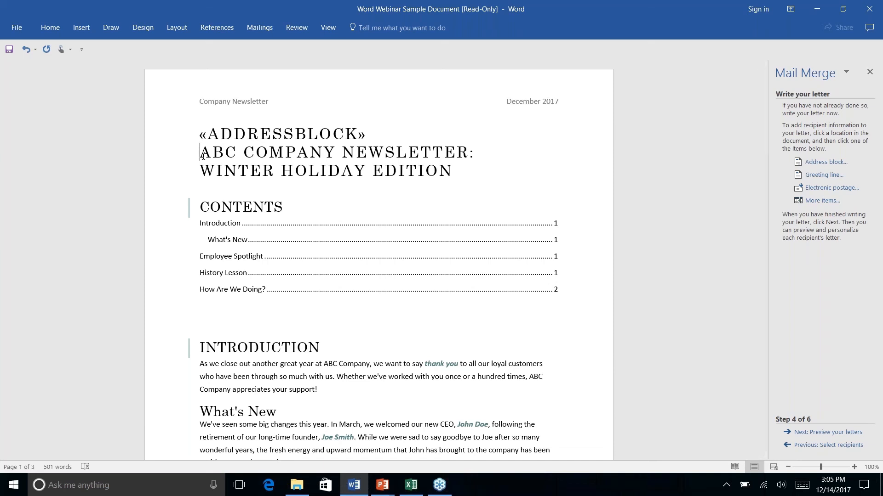
pyautogui.press('Return')
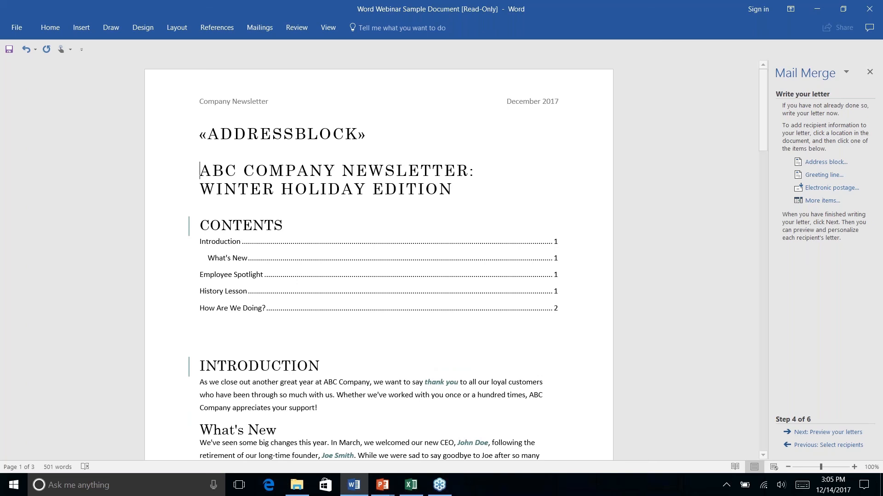
# Preview the merged address for the first recipient and advance the wizard to completing the merge.
pyautogui.click(830, 433)
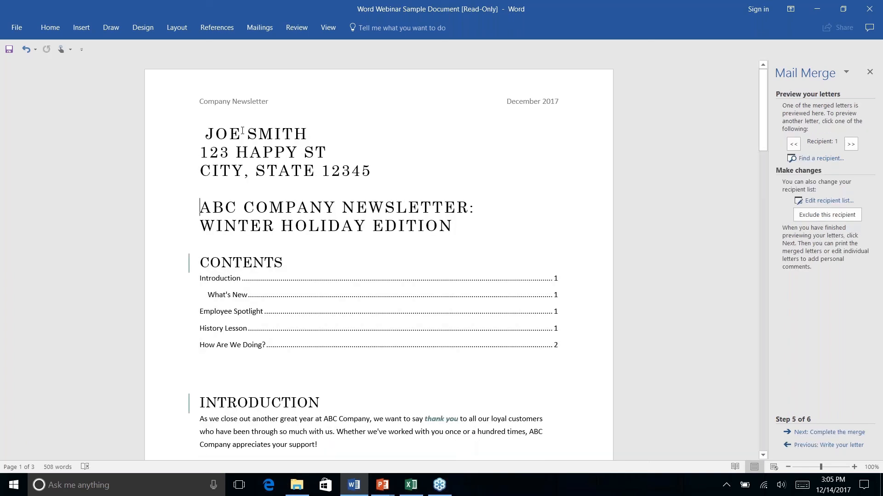
pyautogui.click(336, 155)
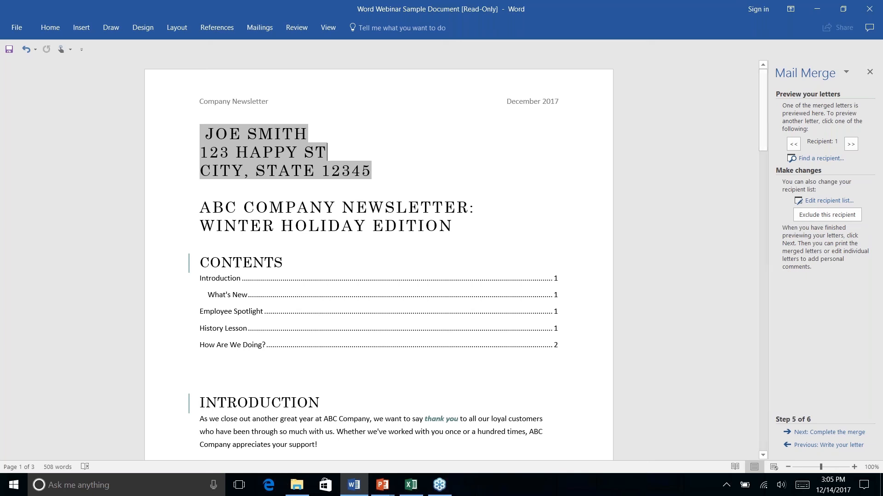
pyautogui.click(828, 432)
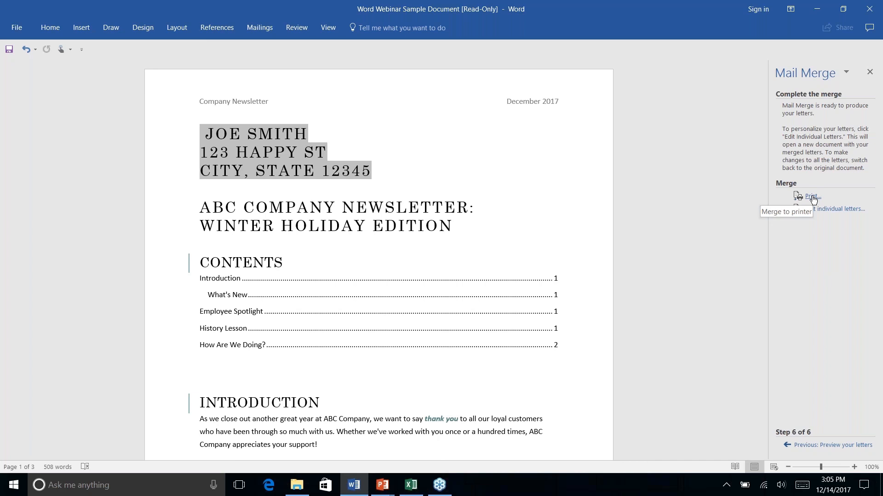
# Switch to the PowerPoint slide show at the Bonus Tips slide.
pyautogui.hotkey('alt', 'Tab')
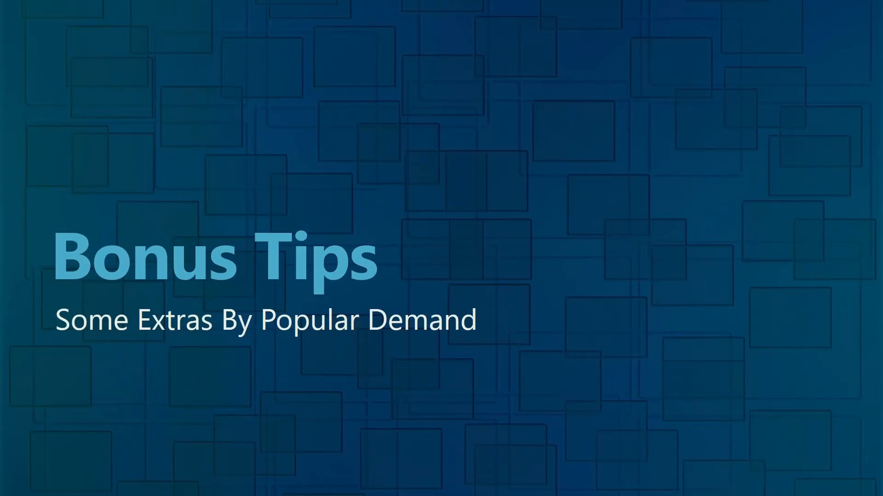